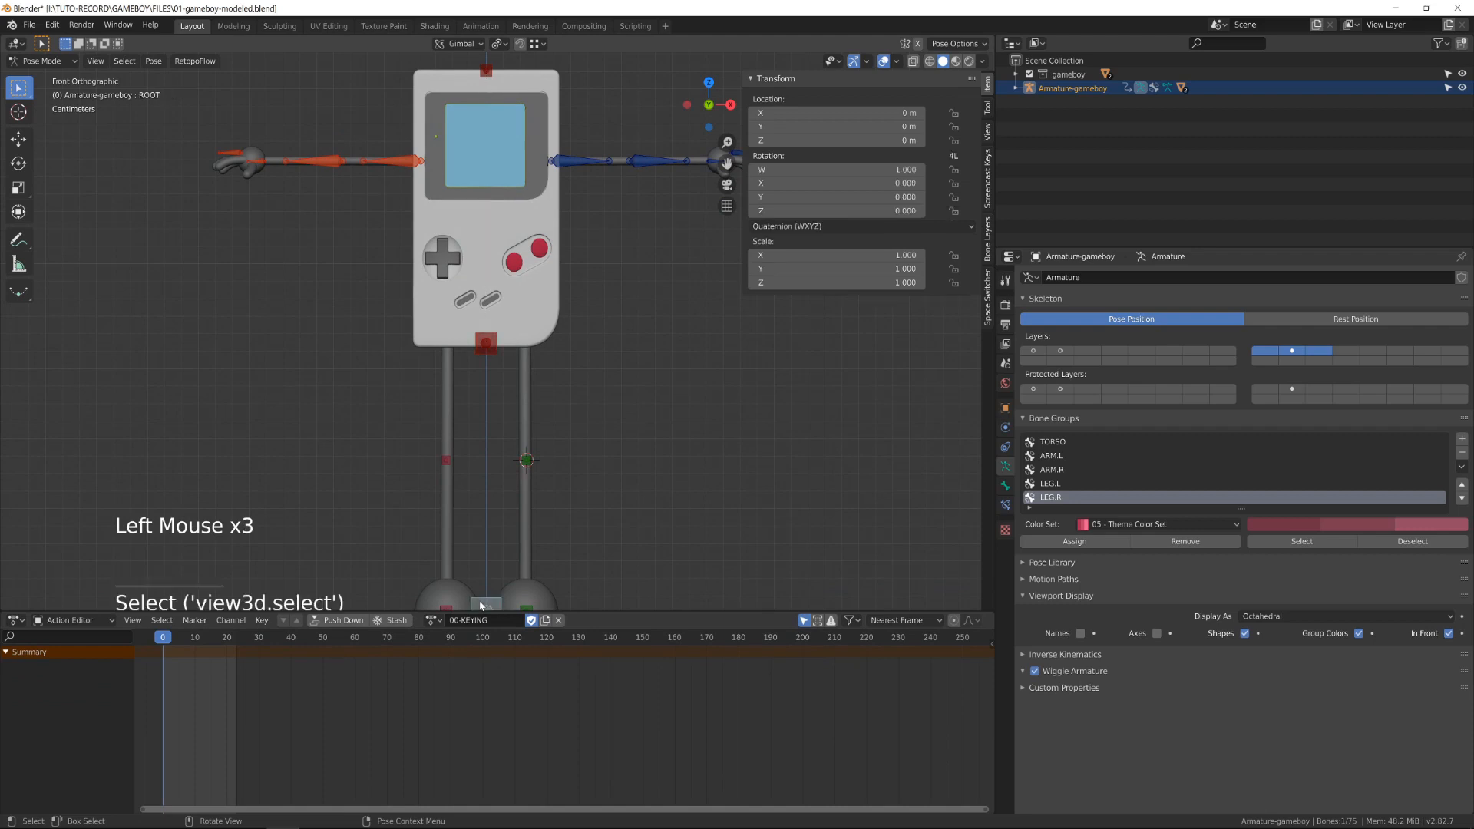
# - Insert a LocRotScale keyframe on the ROOT bone at frame 0
pyautogui.scroll(-3, 498, 567)
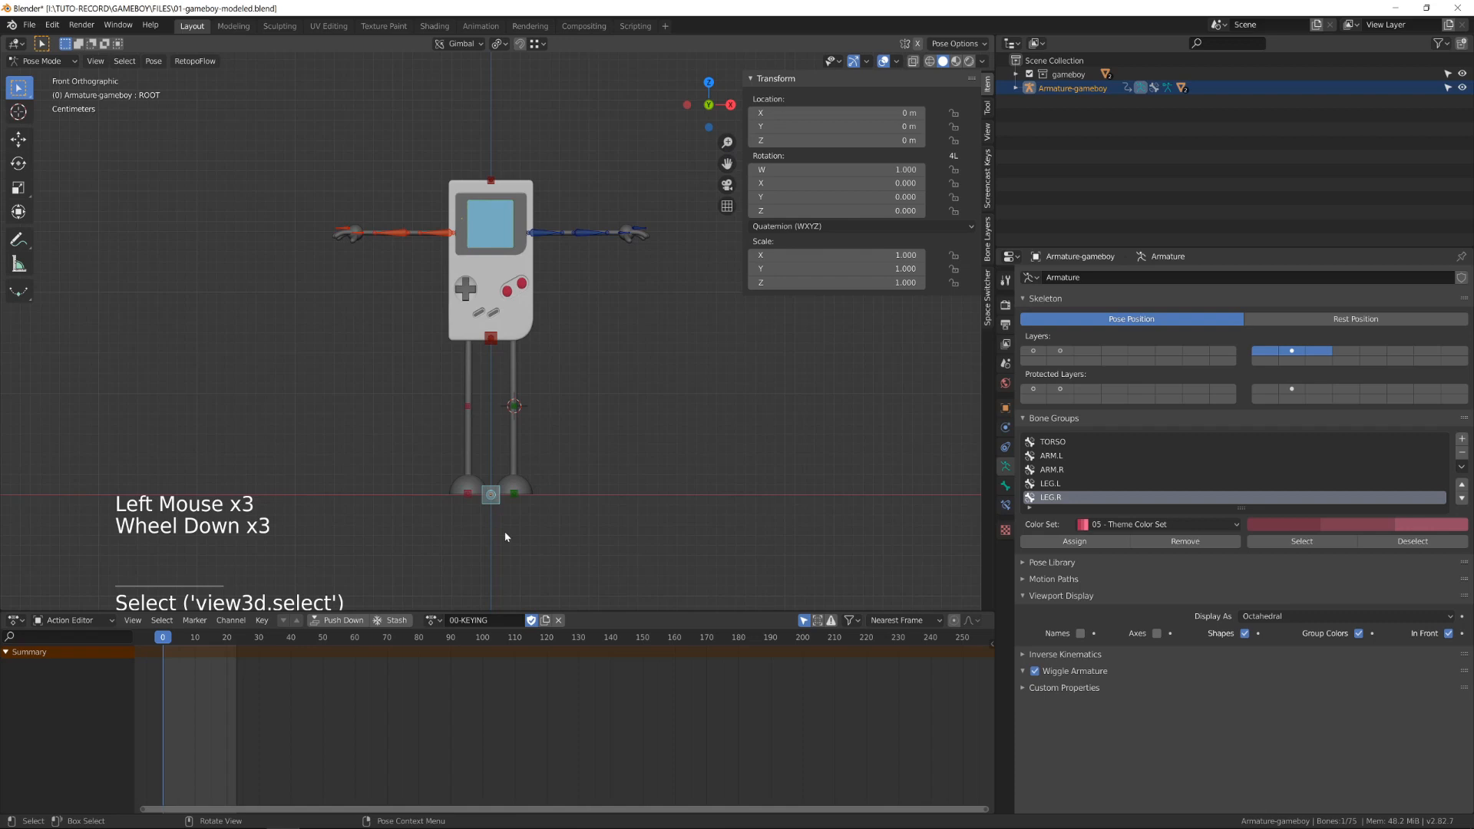
pyautogui.press('i')
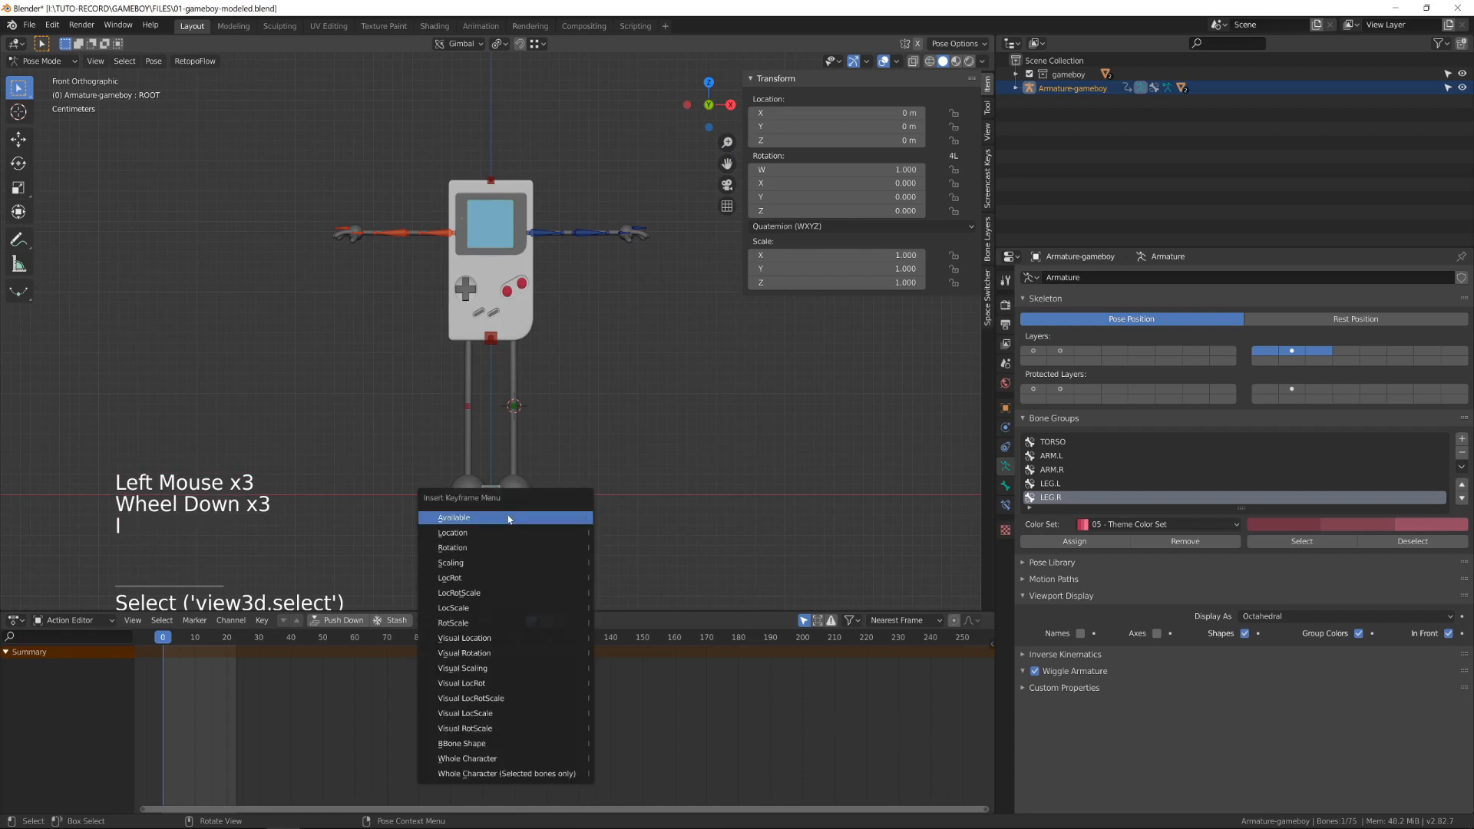
pyautogui.click(493, 592)
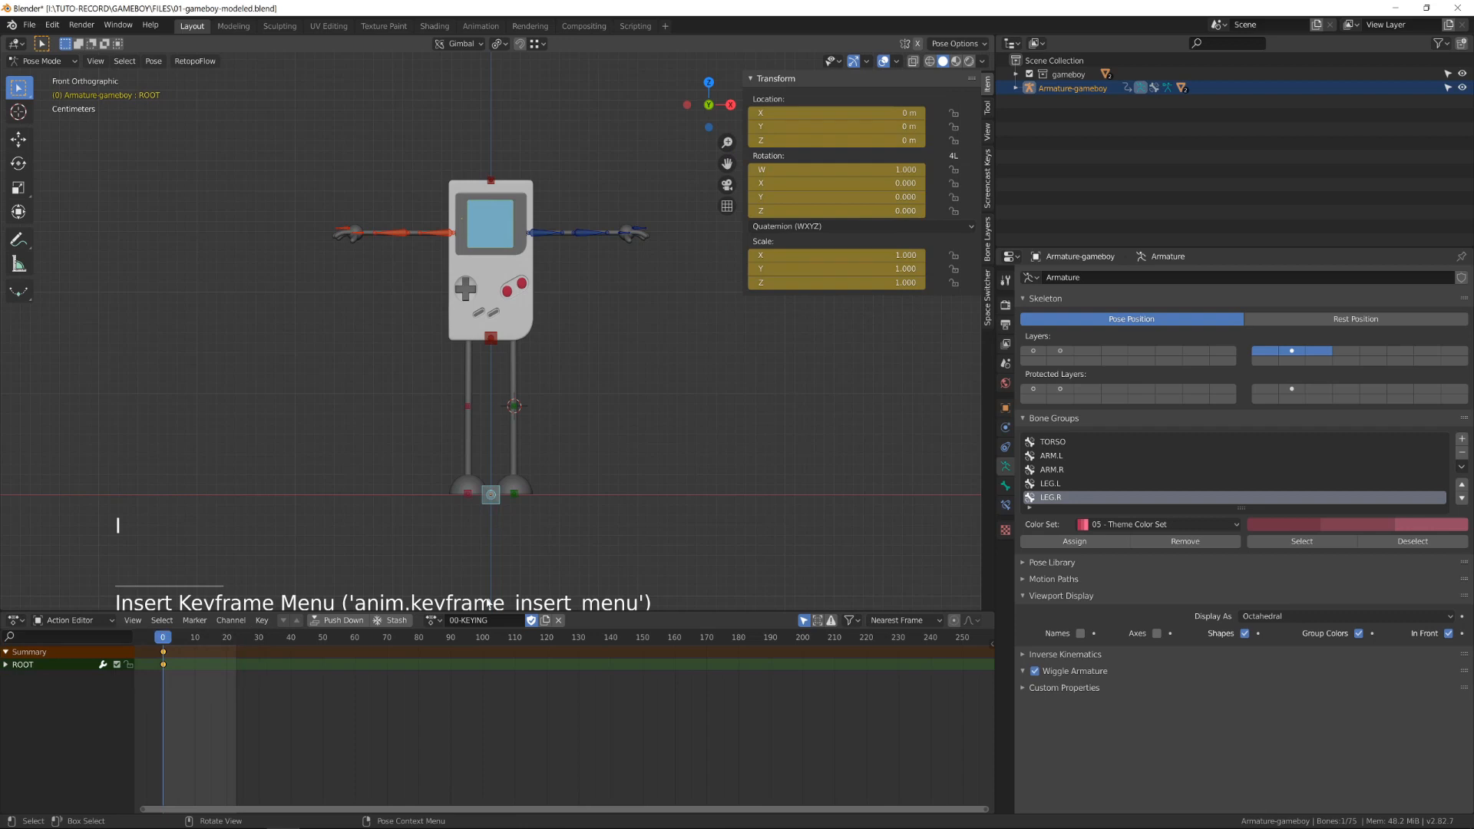
# - Insert LocRotScale keyframes on both foot controls, CTRL-FOOT.L and CTRL-FOOT.R, at frame 0
pyautogui.scroll(1, 522, 571)
pyautogui.click(520, 527)
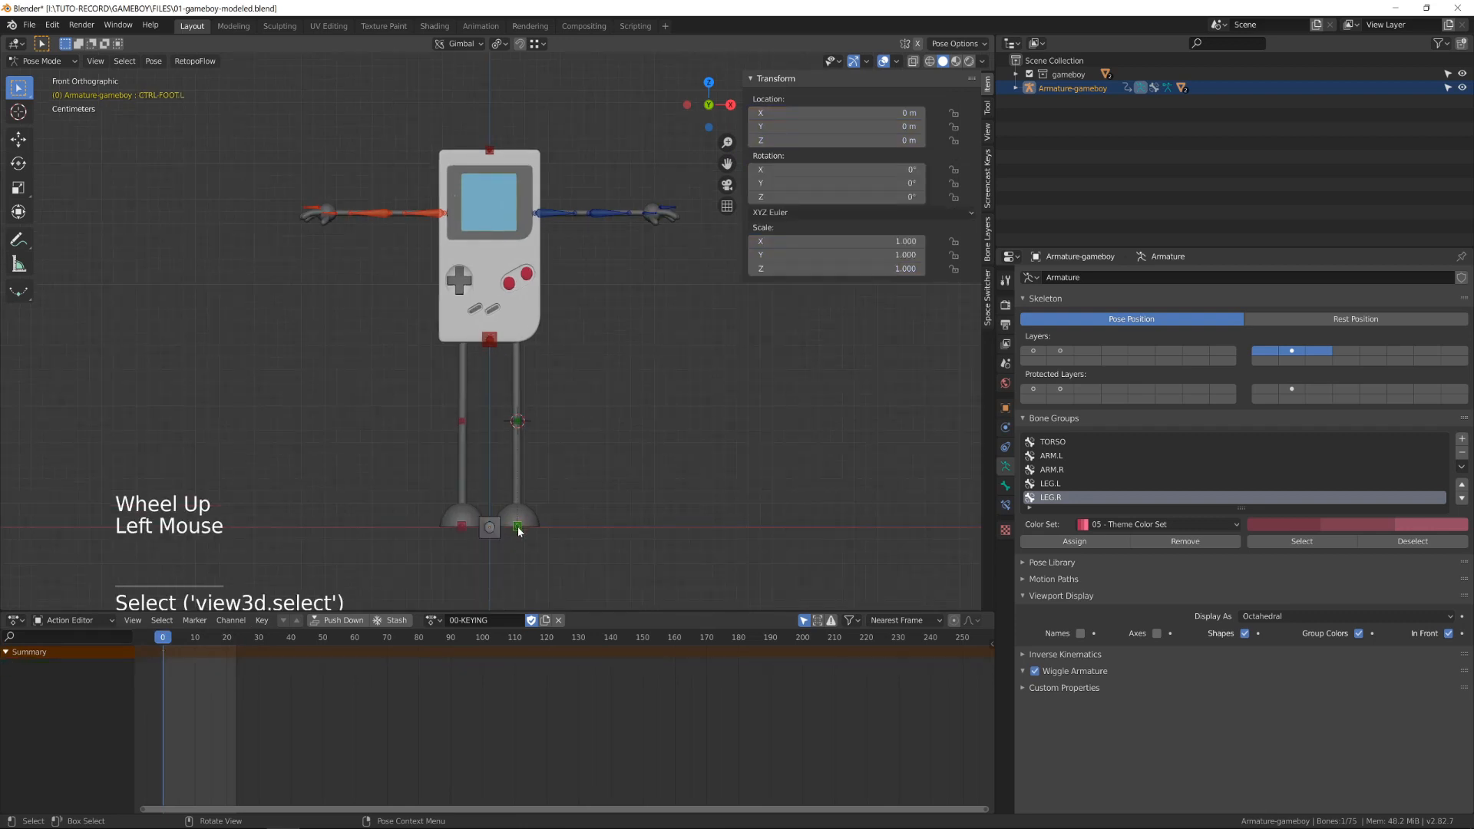
pyautogui.keyDown('shift'); pyautogui.click(461, 525); pyautogui.keyUp('shift')
pyautogui.press('i')
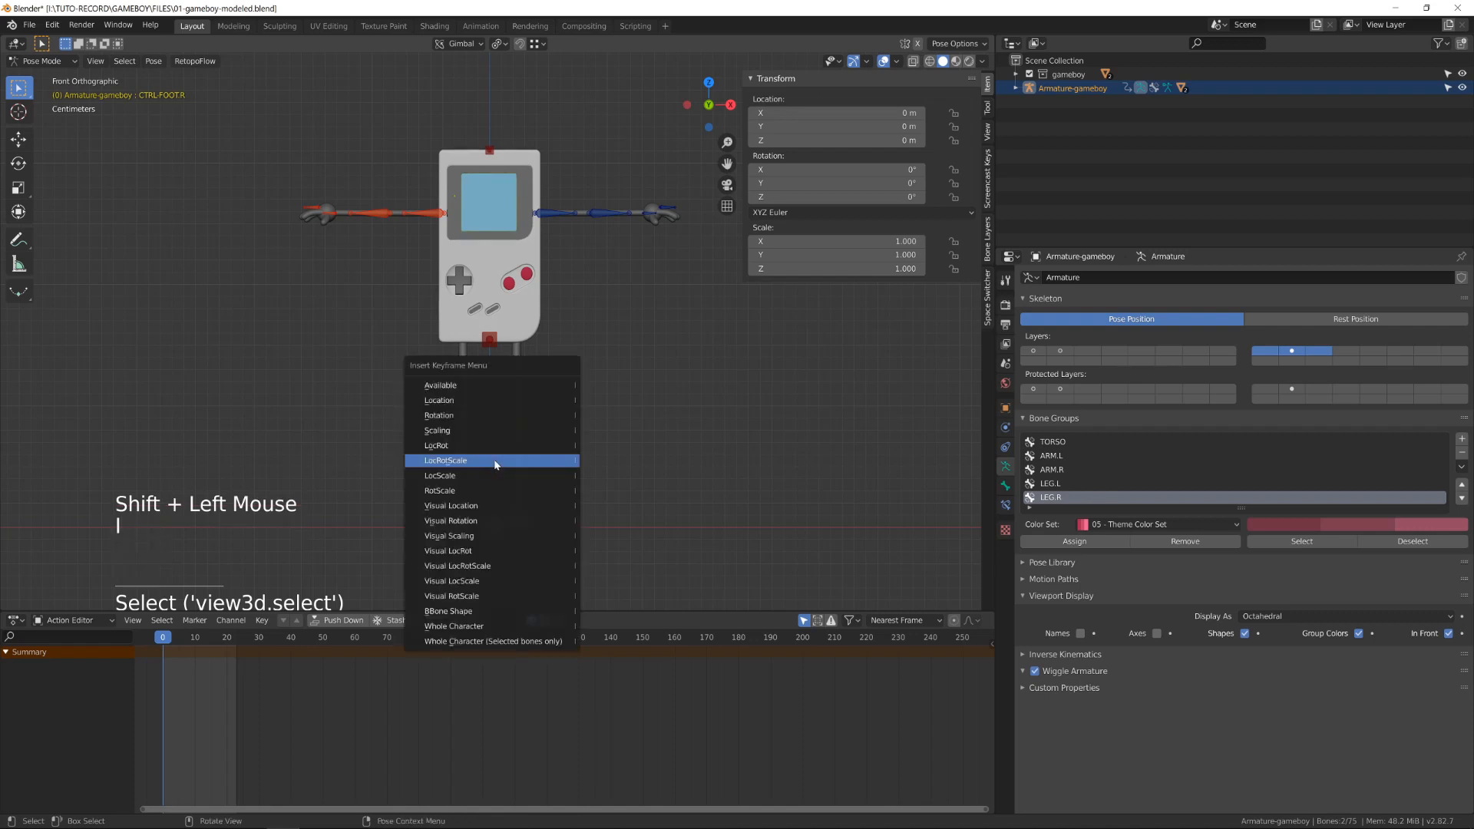
pyautogui.click(494, 459)
# - Insert Location keyframes on the two knee pole controls, CTRL-POLE-IK-LEG.L and CTRL-POLE-IK-LEG.R, at frame 0
pyautogui.click(438, 419)
pyautogui.press('i')
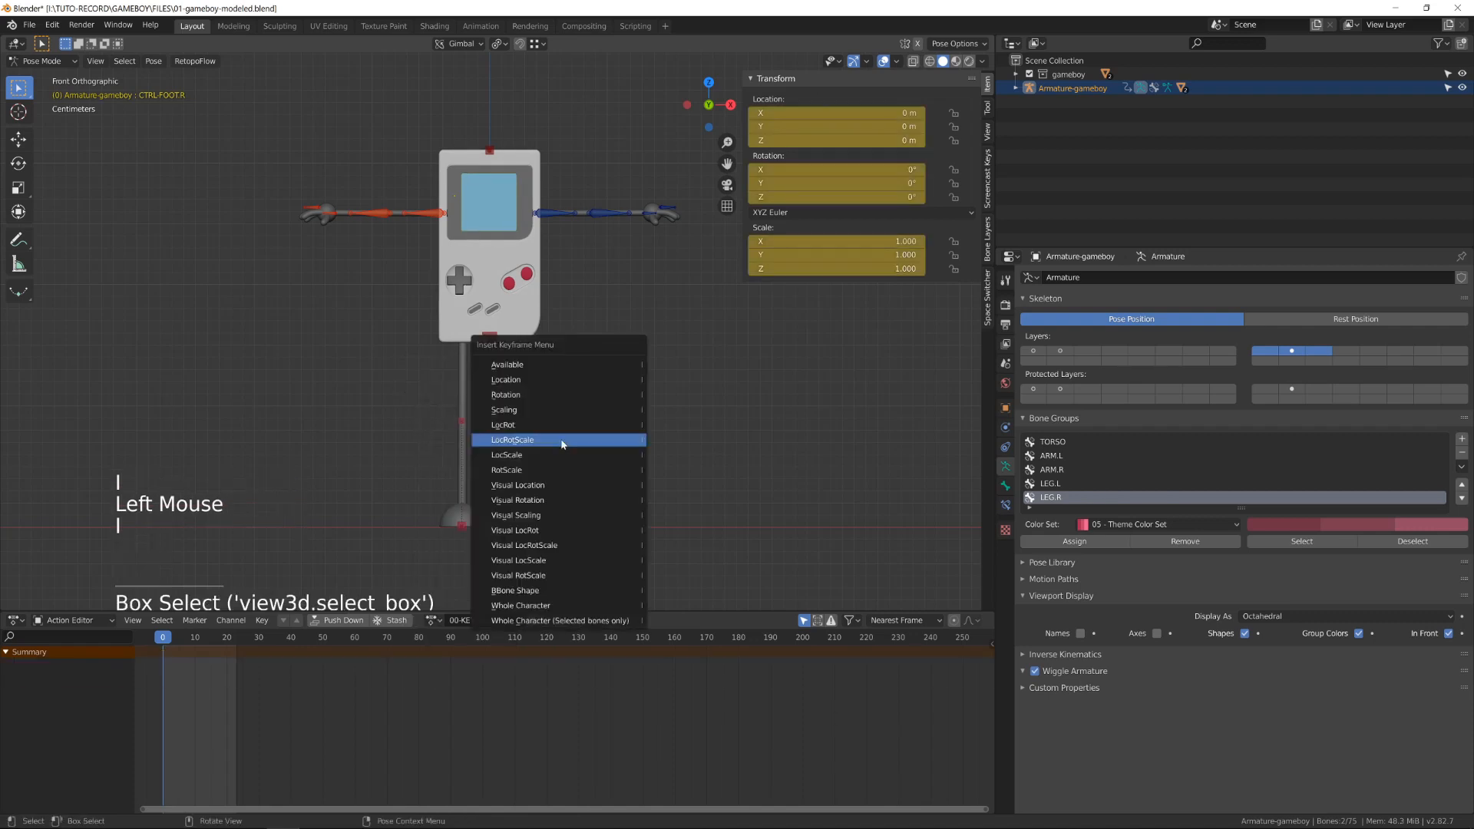
pyautogui.click(544, 384)
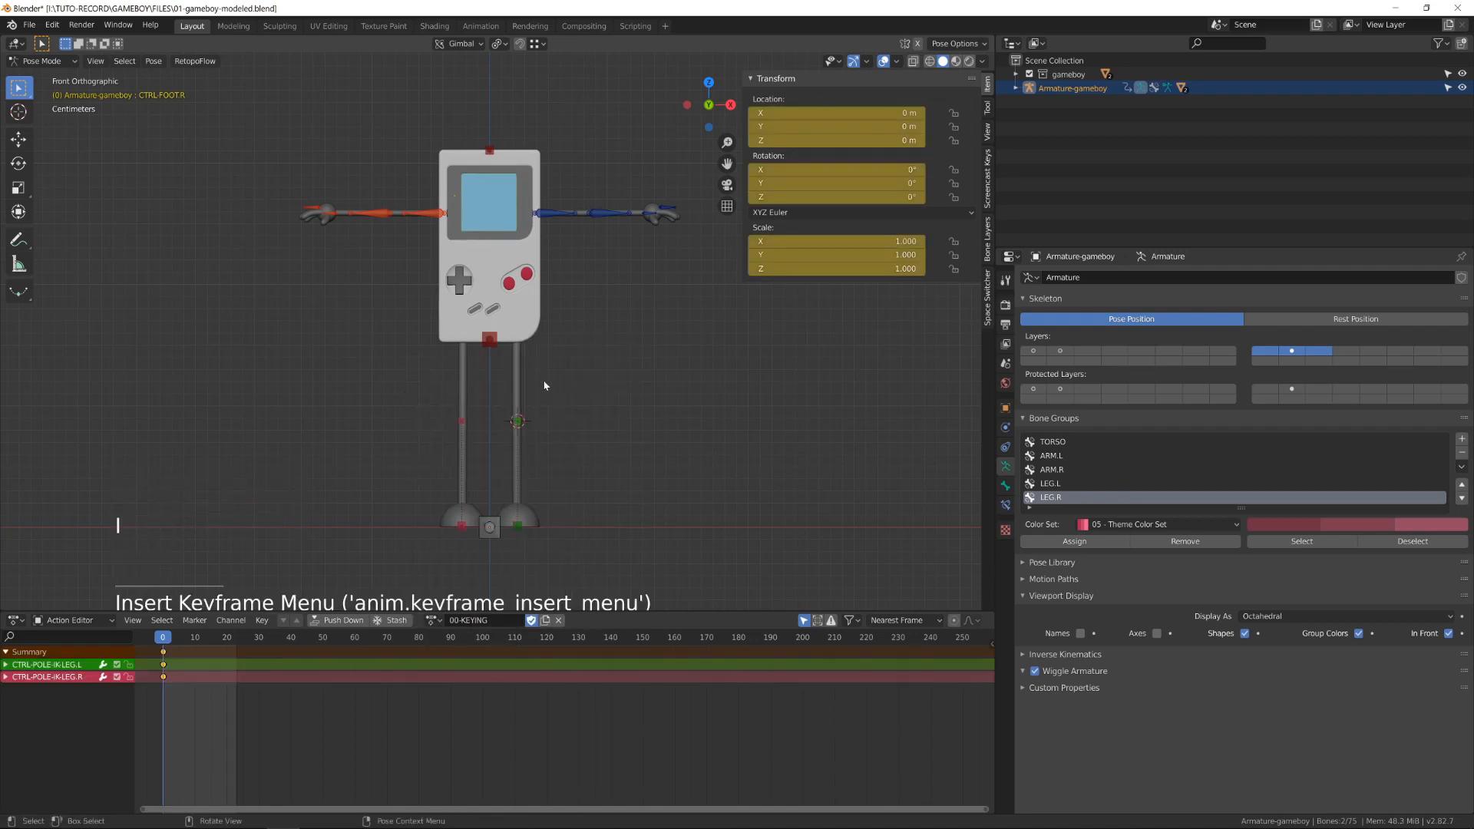
pyautogui.click(519, 421)
# - Insert a LocRotScale keyframe on CTRL-BODY and a Location keyframe on the head-end CTRL-STRETCH control at frame 0
pyautogui.click(495, 342)
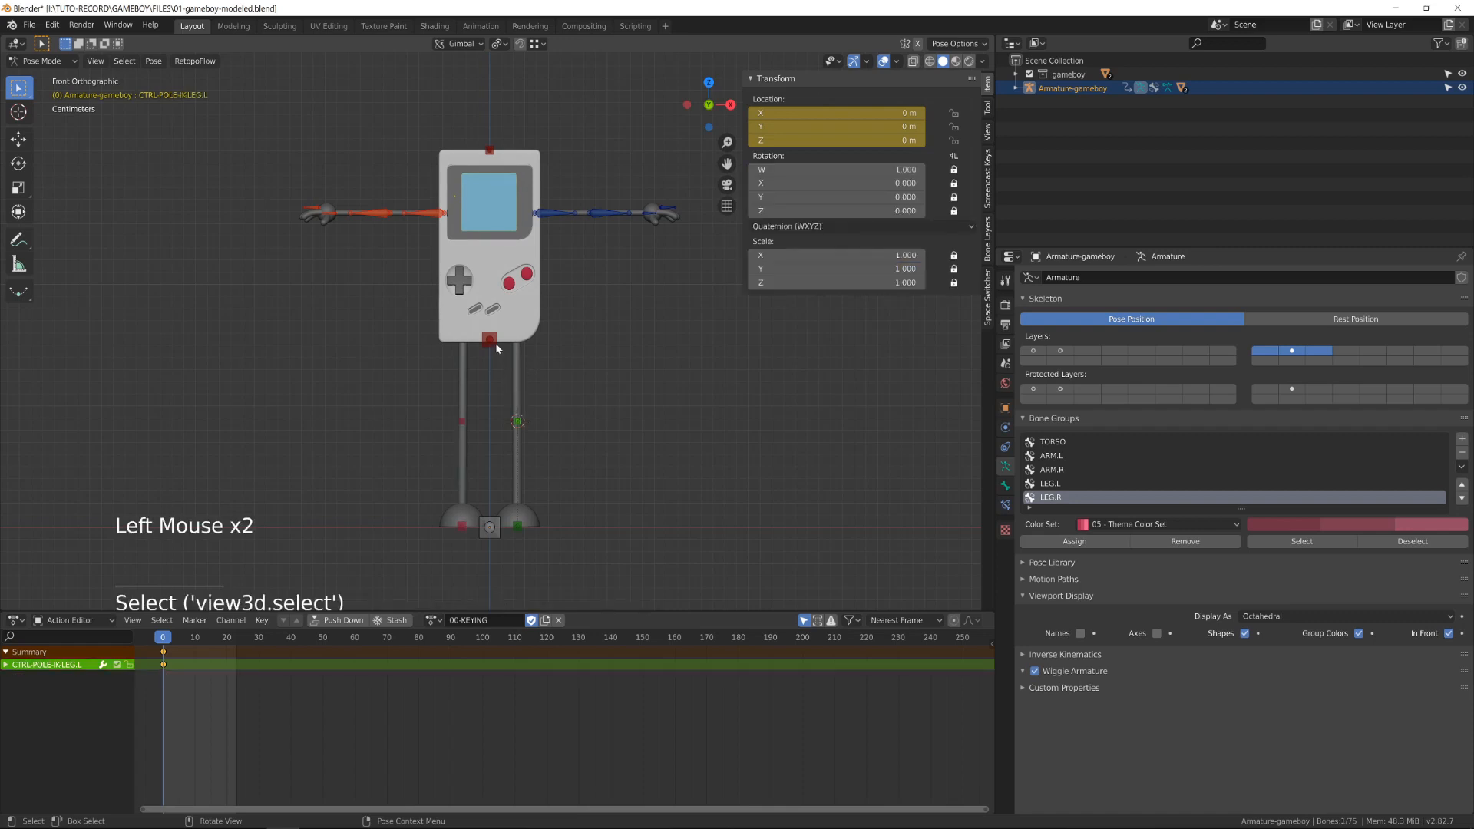
pyautogui.press('i')
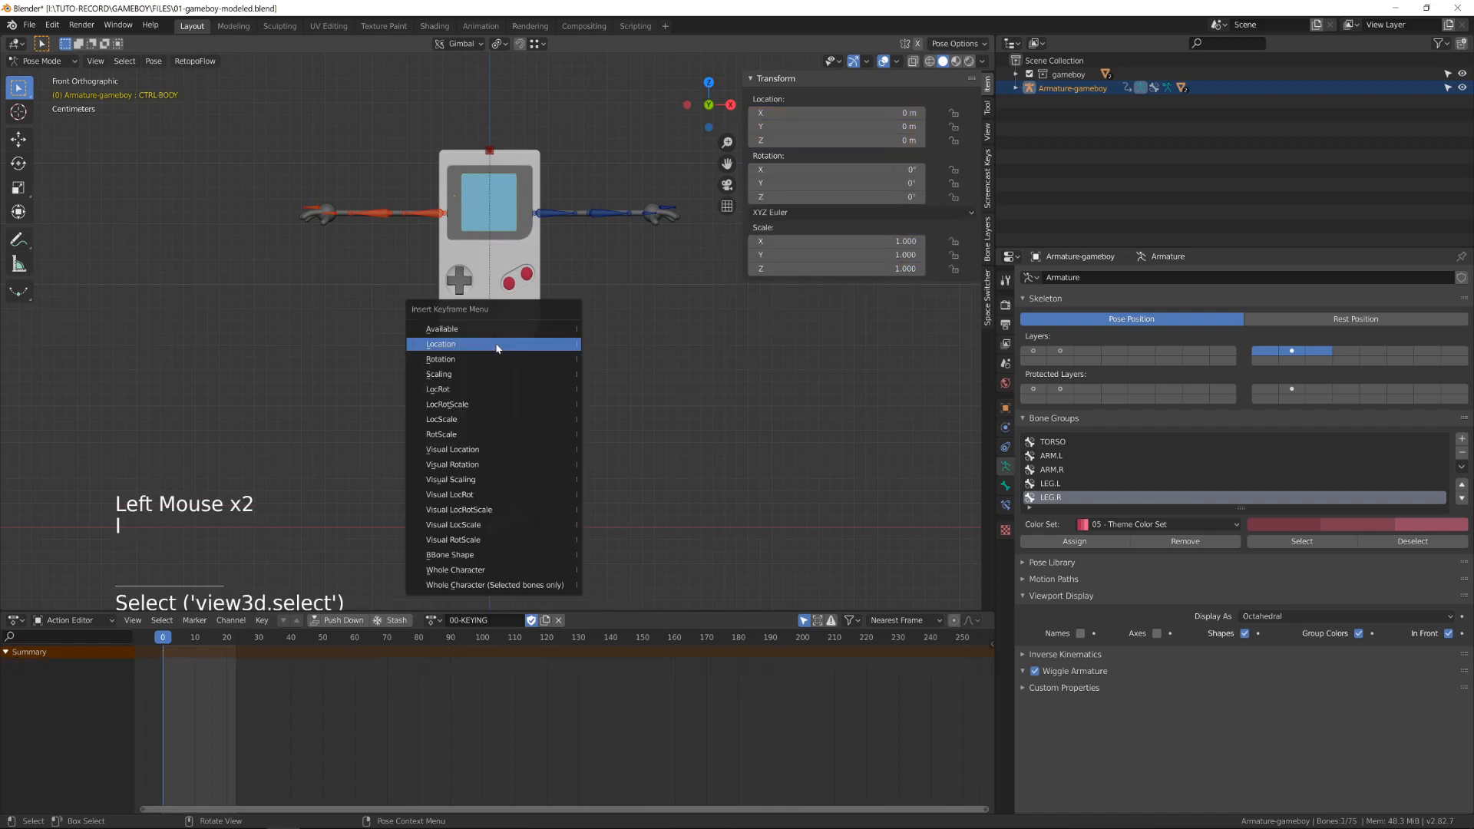
pyautogui.click(489, 403)
pyautogui.click(493, 154)
pyautogui.press('i')
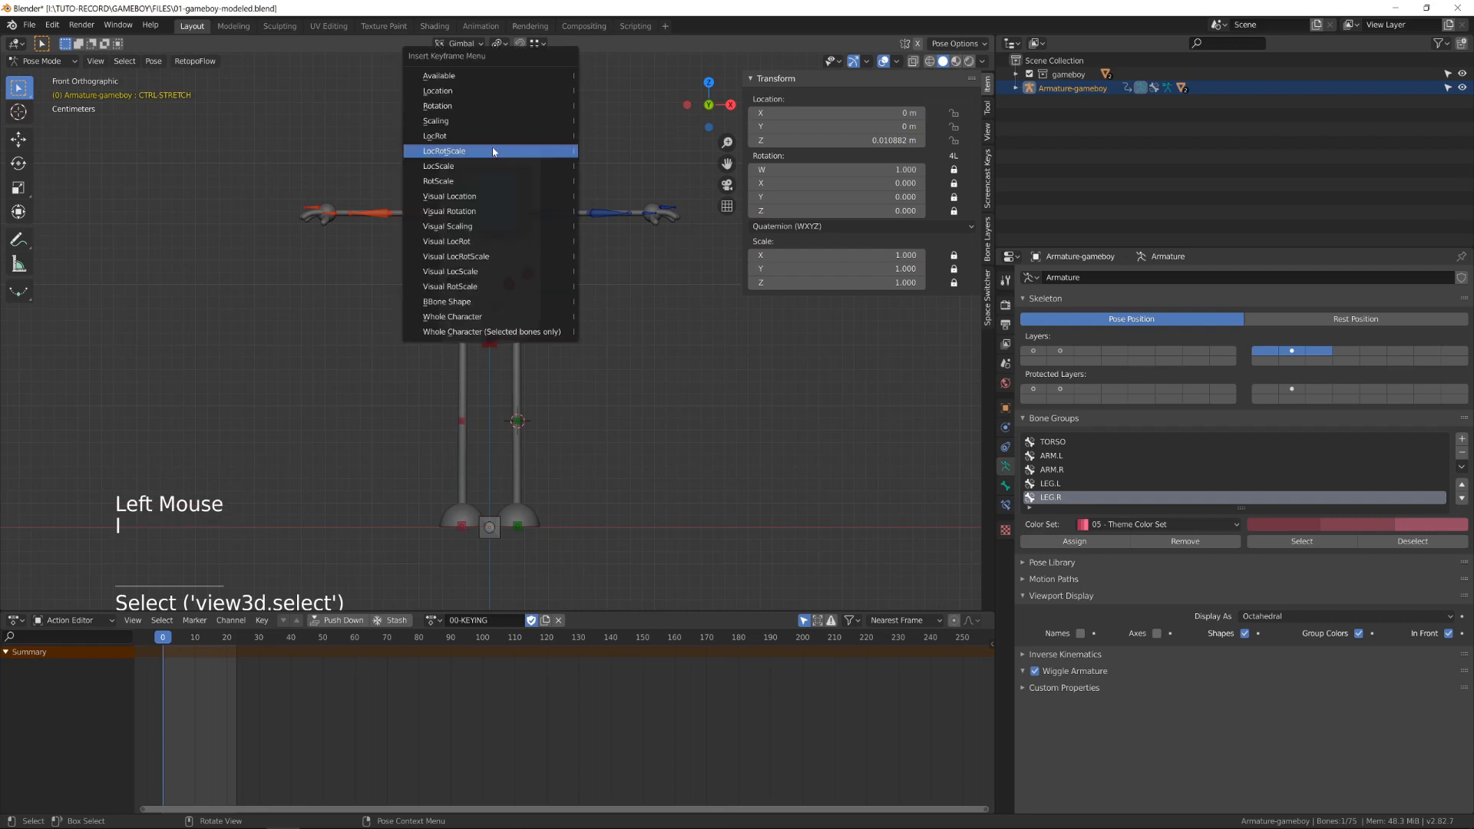
pyautogui.click(489, 93)
# - Select the character's four blue left-arm bones, including the finger control, and insert Rotation keyframes at frame 0
pyautogui.keyDown('shift'); pyautogui.moveTo(490, 92); pyautogui.dragTo(458, 292, button='middle'); pyautogui.keyUp('shift')
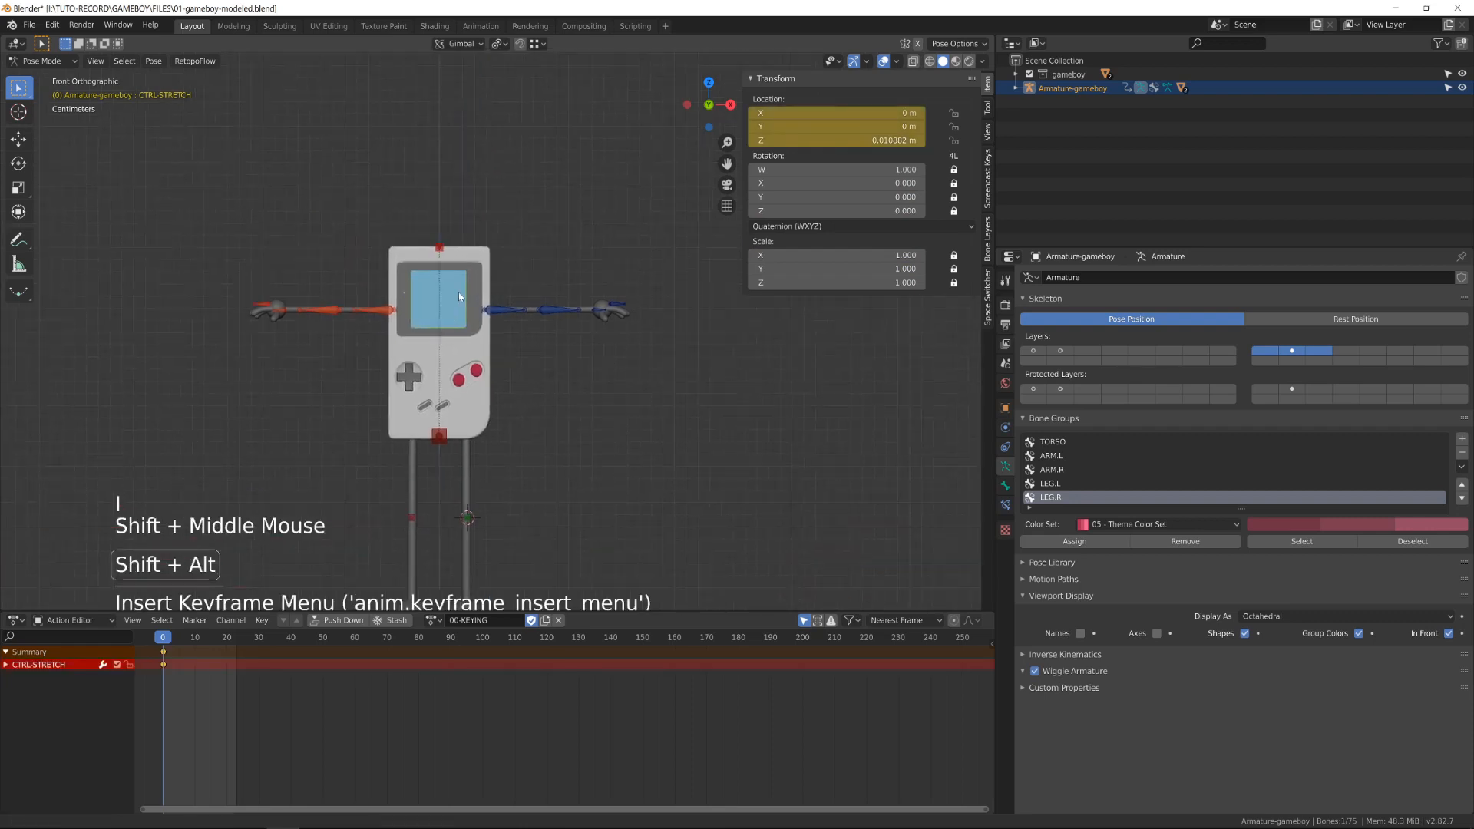
pyautogui.scroll(2, 453, 315)
pyautogui.press('a')
pyautogui.press('a')
pyautogui.press('a')
pyautogui.click(449, 328)
pyautogui.moveTo(452, 323); pyautogui.dragTo(760, 411)
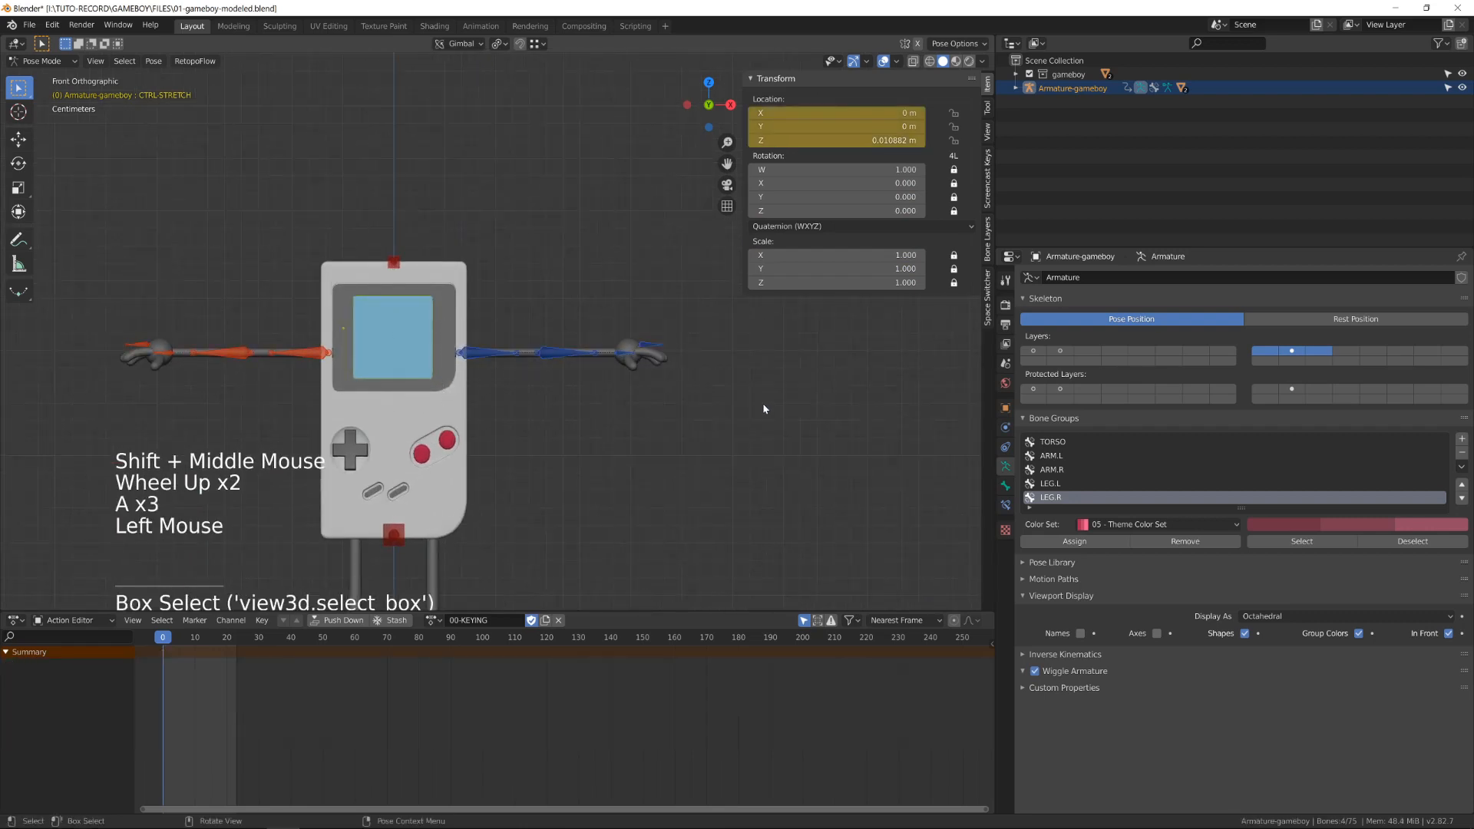
pyautogui.press('i')
pyautogui.click(750, 421)
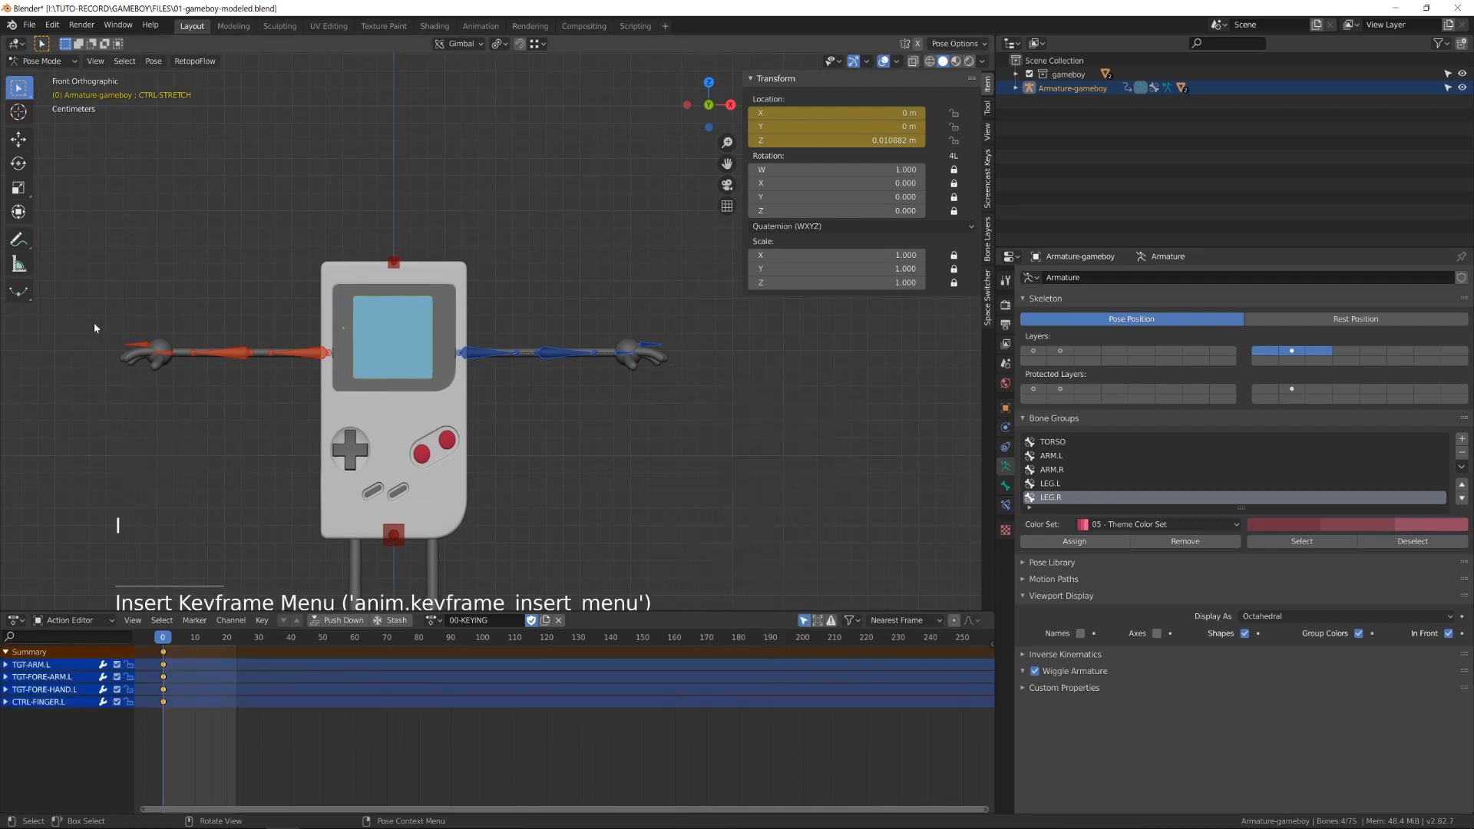
# - Select the character's four orange right-arm bones, including the finger control, and insert Rotation keyframes at frame 0
pyautogui.moveTo(94, 321); pyautogui.dragTo(344, 390)
pyautogui.press('i')
pyautogui.click(342, 385)
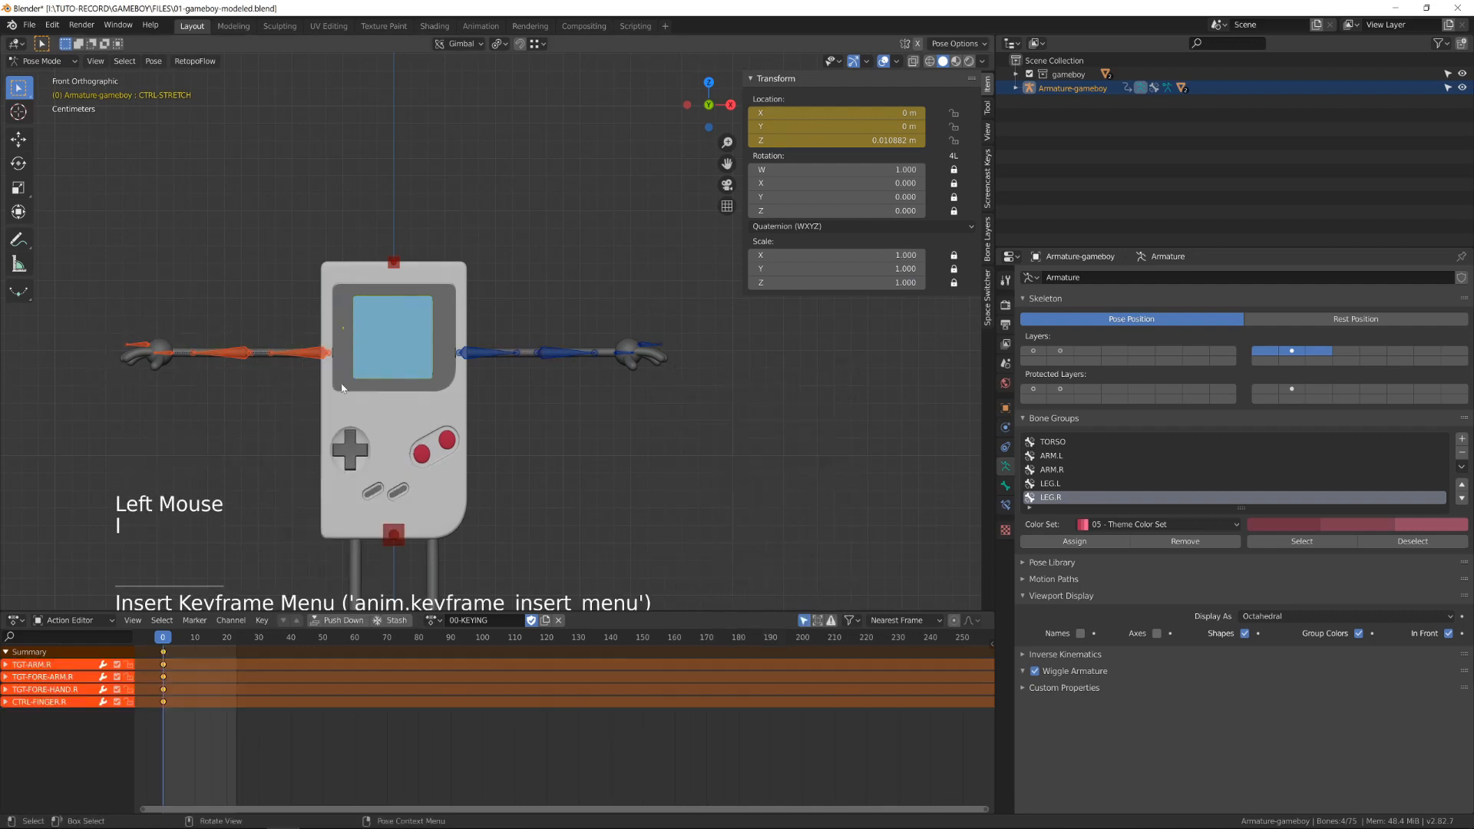
# - Turn off Only Show Selected and turn on Show Hidden so the action editor lists the channels of all keyed bones
pyautogui.scroll(-2, 373, 424)
pyautogui.keyDown('shift'); pyautogui.moveTo(442, 355); pyautogui.dragTo(427, 257, button='middle'); pyautogui.keyUp('shift')
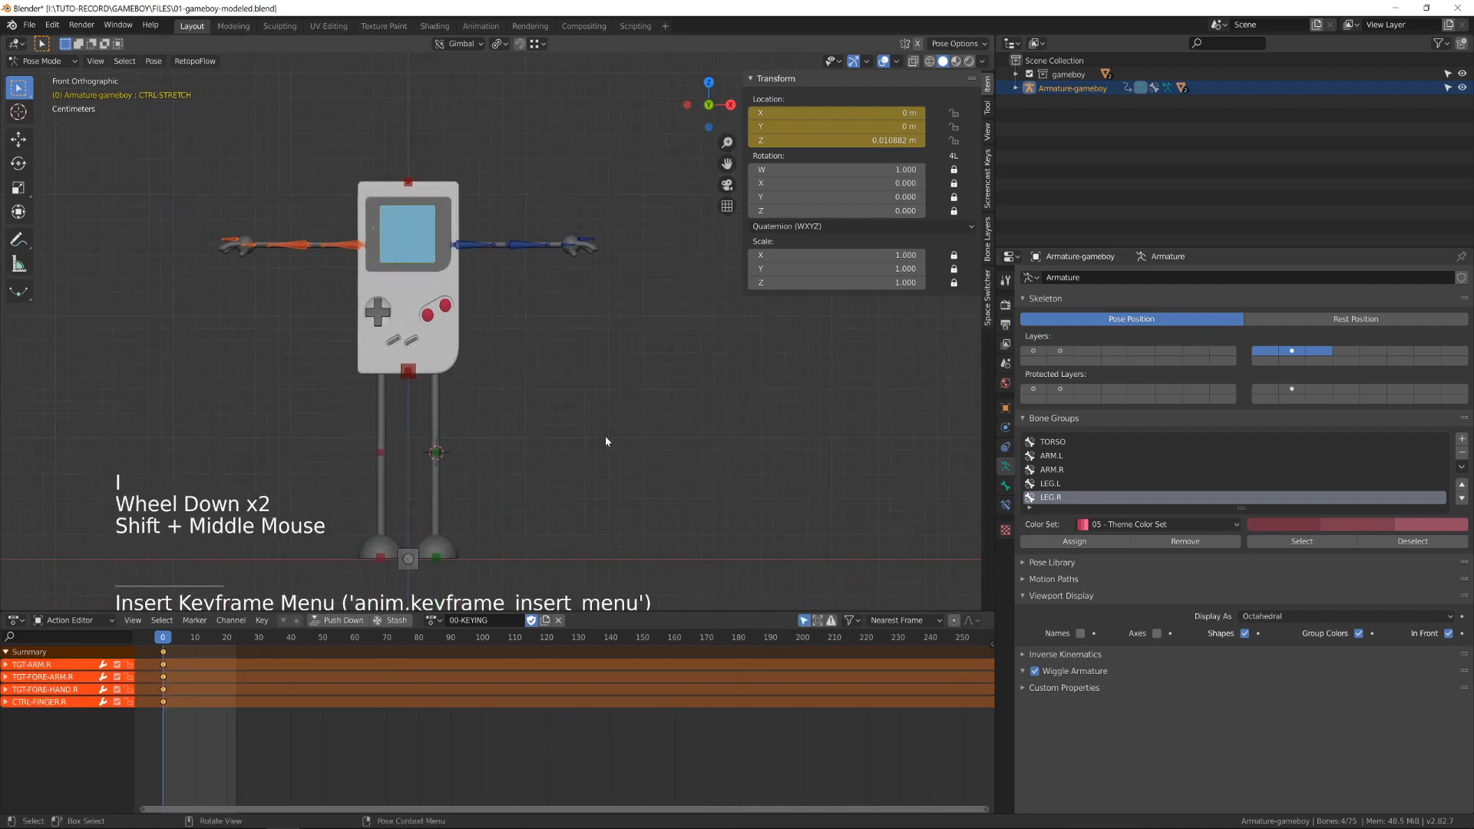
pyautogui.click(803, 621)
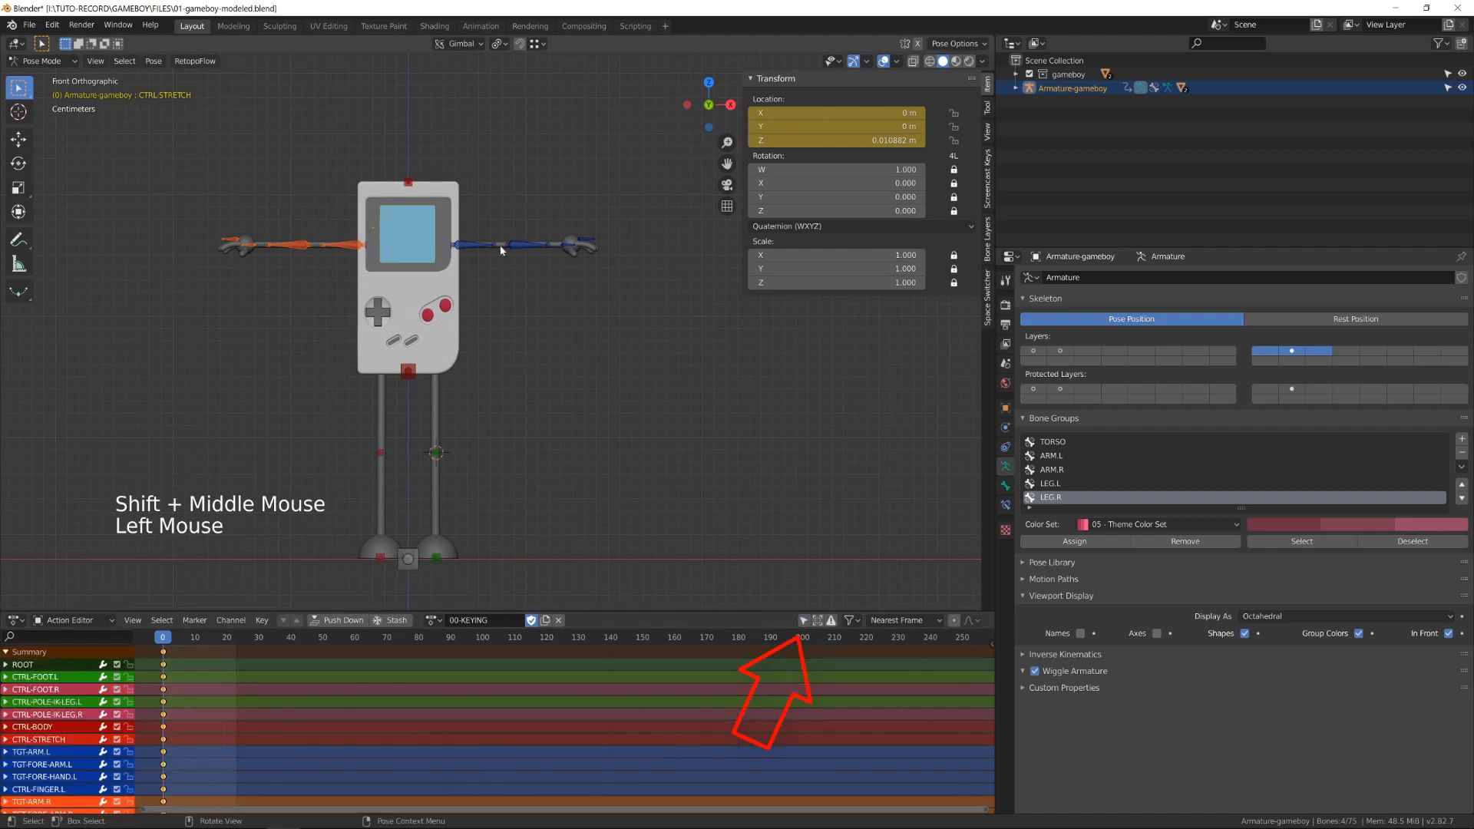
pyautogui.click(817, 620)
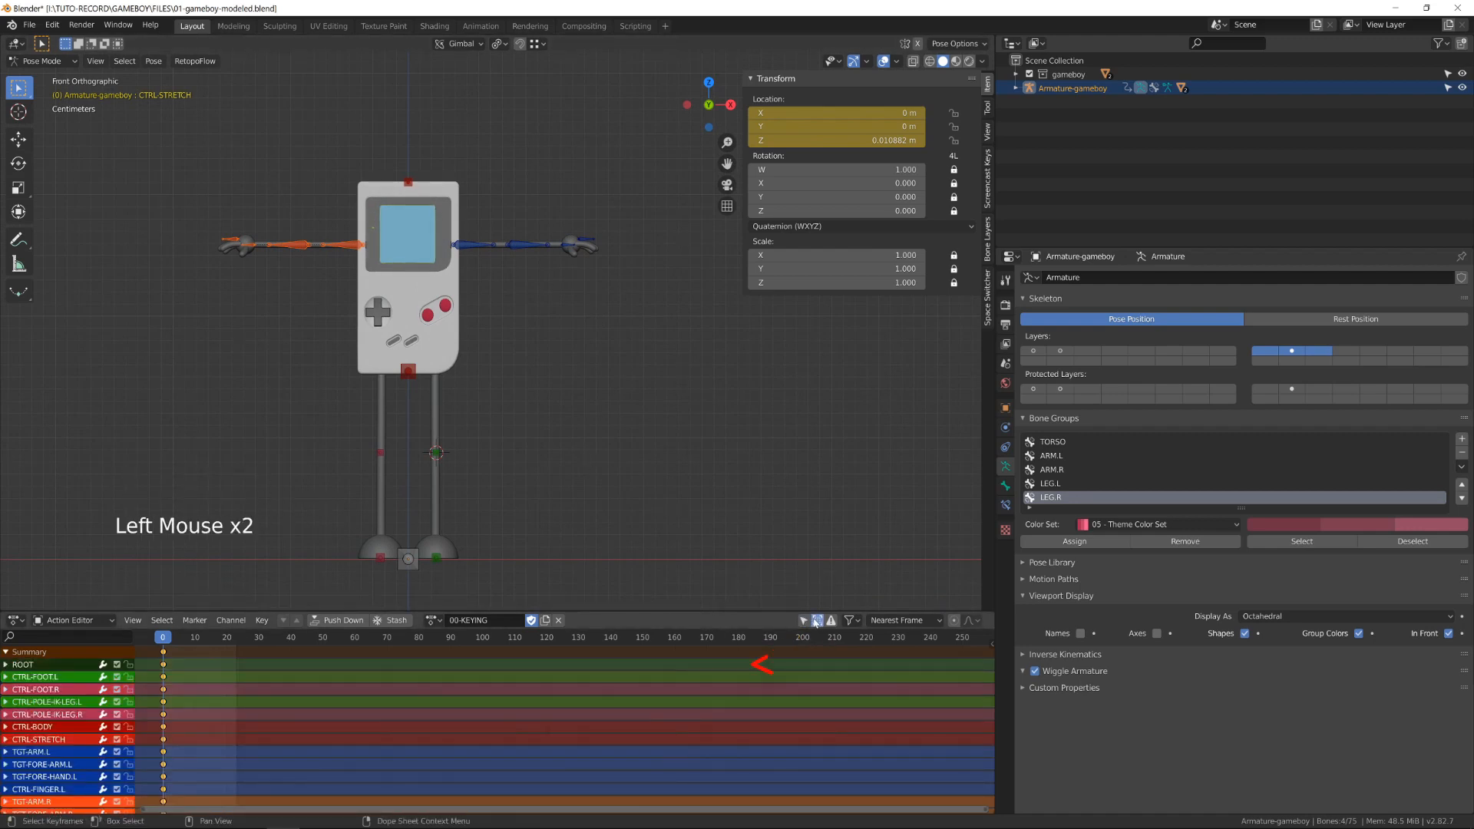
pyautogui.click(818, 620)
pyautogui.click(817, 620)
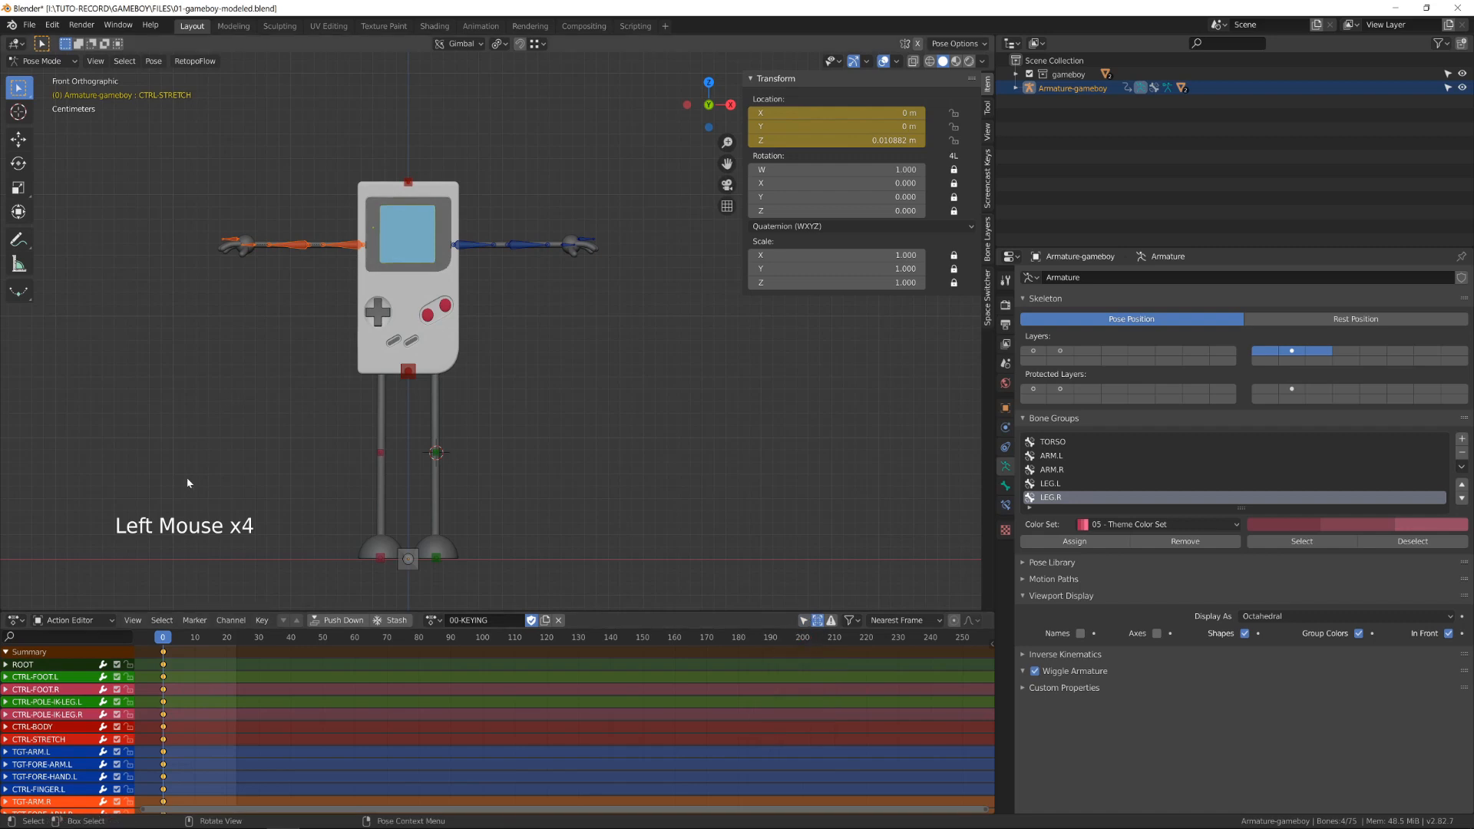
# - Maximize the action editor and move the CTRL-BODY and CTRL-STRETCH channel groups up directly below ROOT
pyautogui.scroll(-3, 187, 482)
pyautogui.keyDown('shift'); pyautogui.moveTo(145, 700); pyautogui.dragTo(186, 650, button='middle'); pyautogui.keyUp('shift')
pyautogui.keyDown('shift'); pyautogui.moveTo(85, 660); pyautogui.dragTo(100, 690, button='middle'); pyautogui.keyUp('shift')
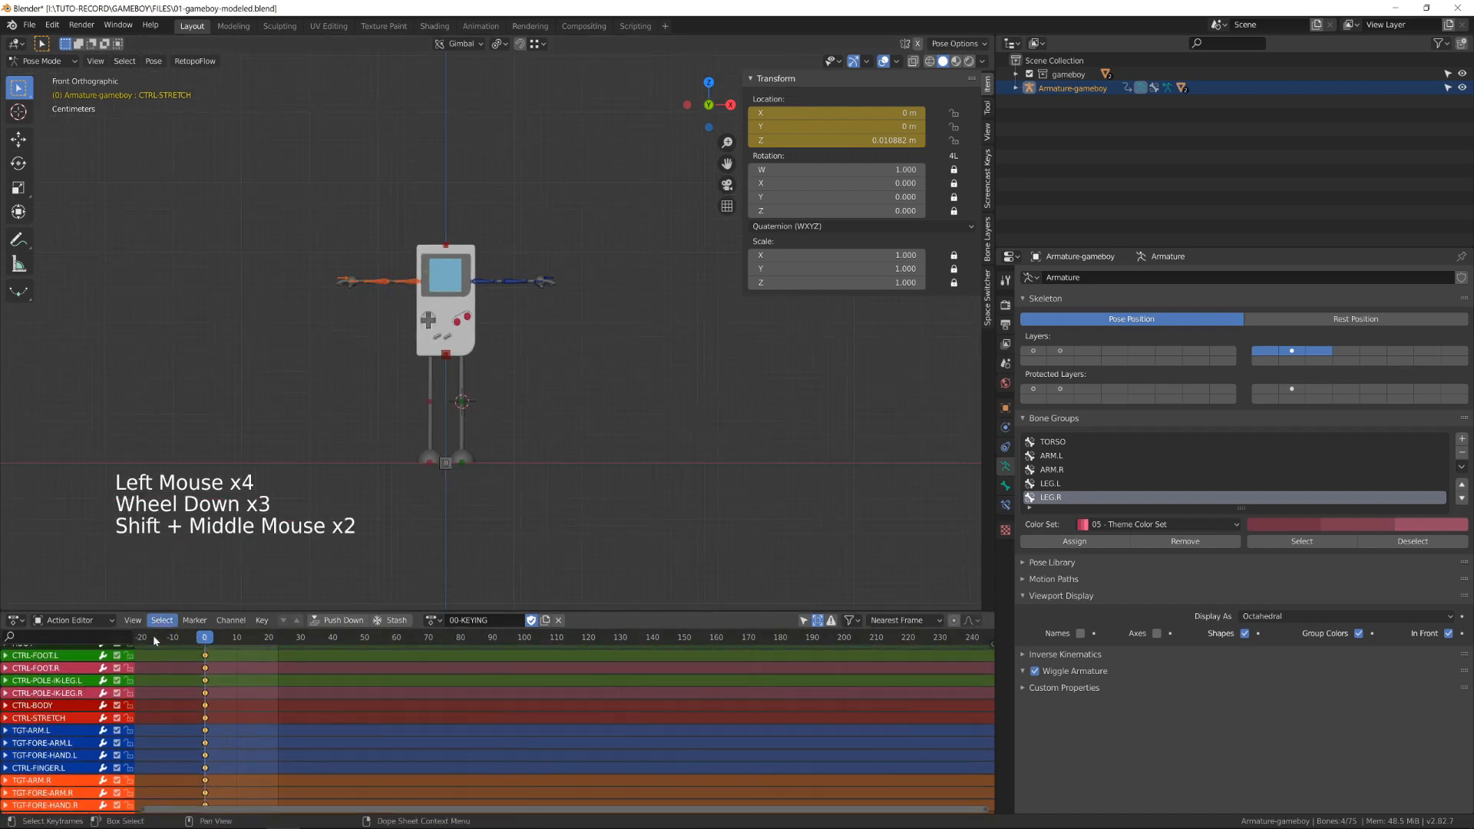
pyautogui.hotkey('ctrl', 'space')
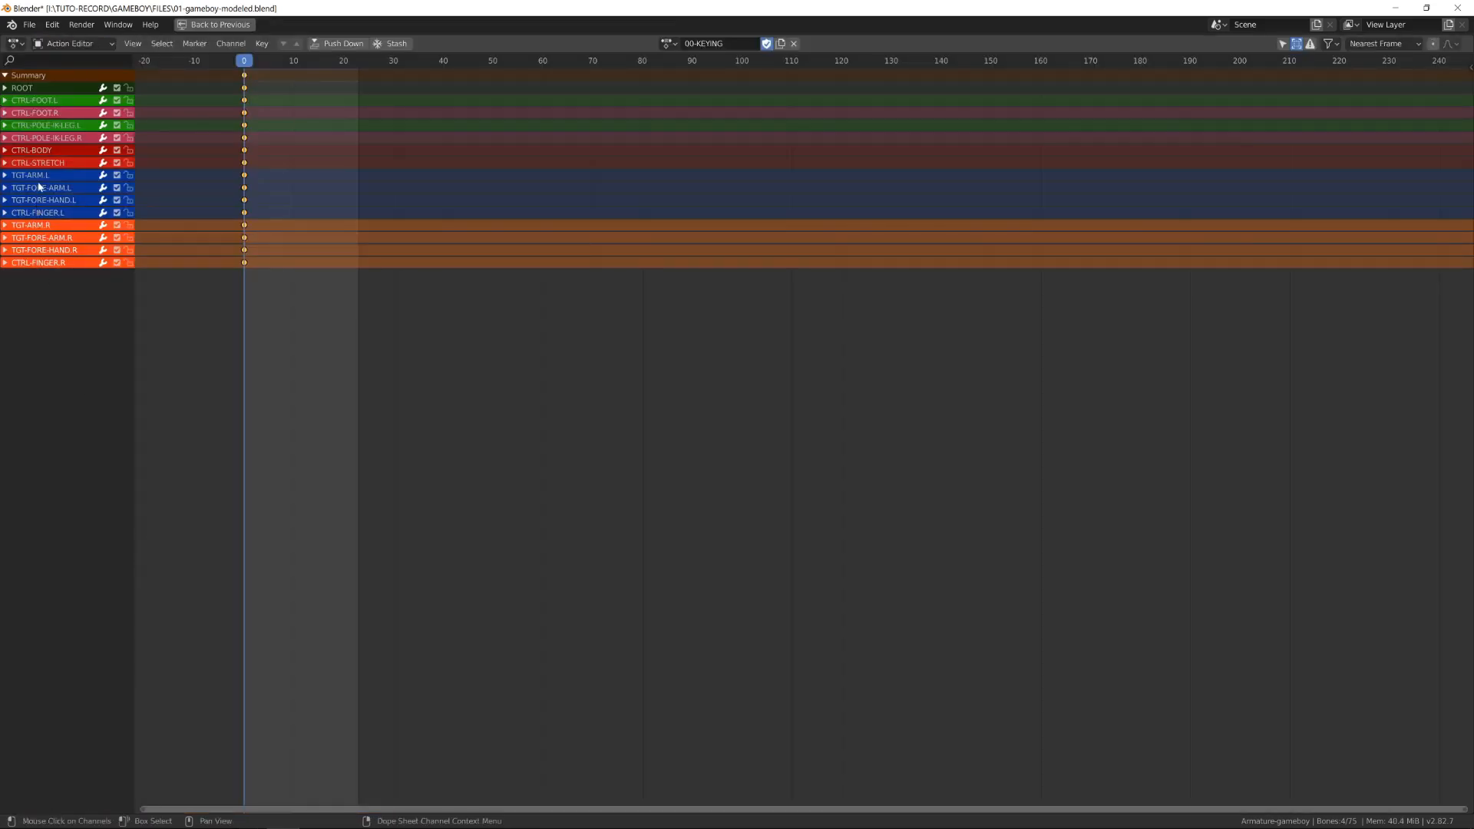
pyautogui.click(40, 151)
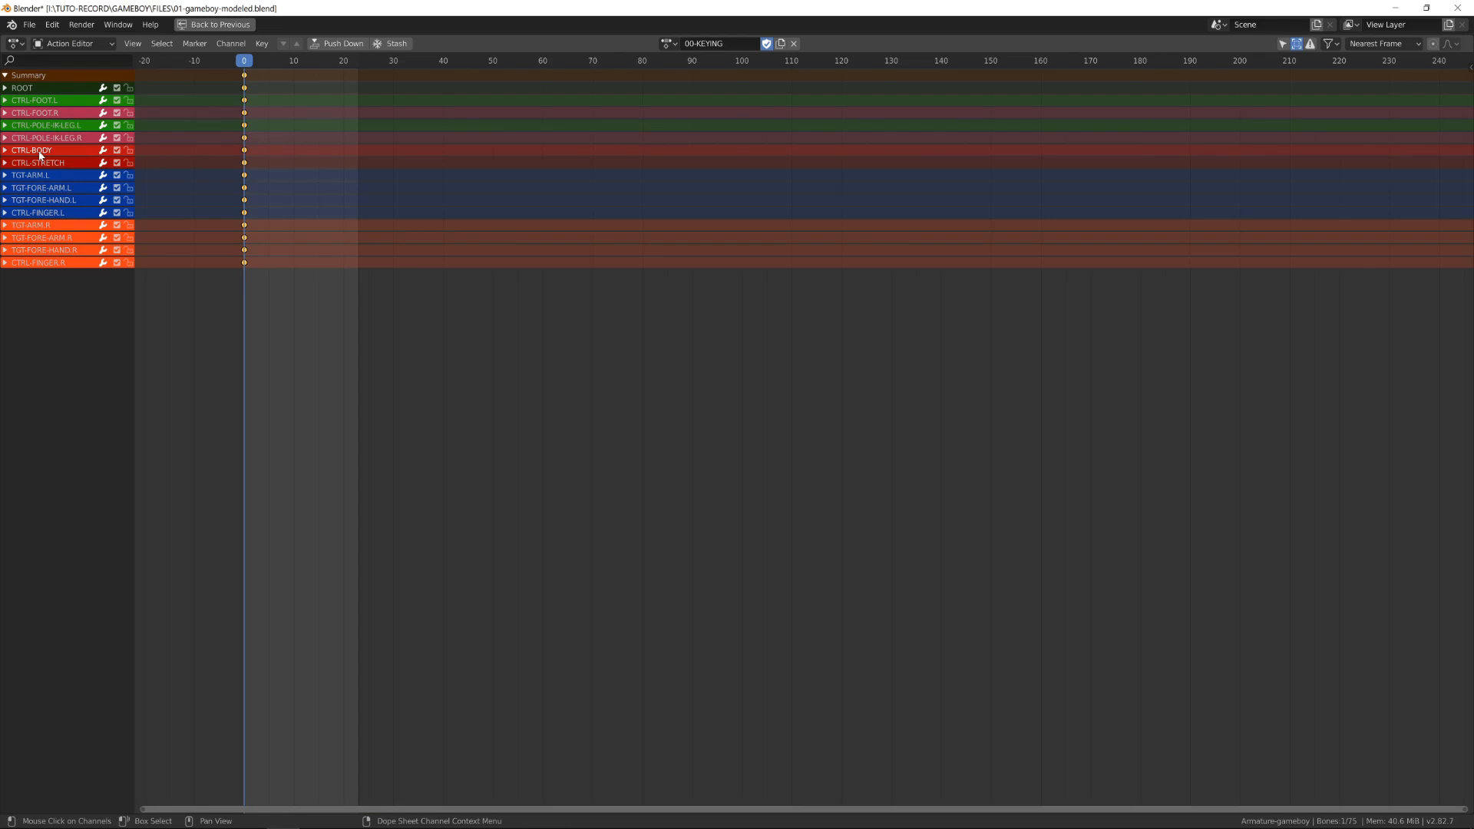
pyautogui.keyDown('shift'); pyautogui.click(40, 163); pyautogui.keyUp('shift')
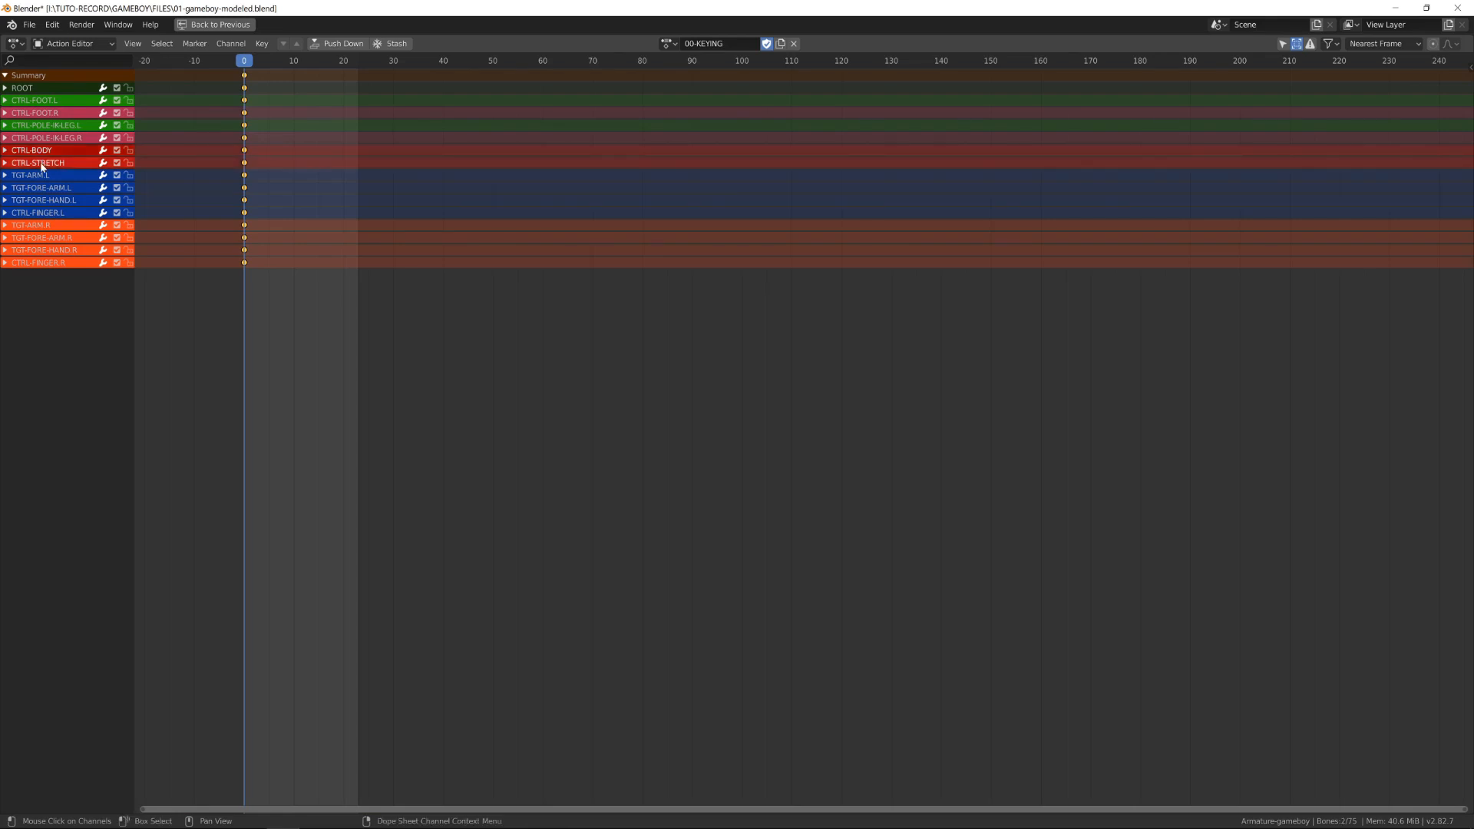
pyautogui.hotkey('ctrl', 'pageup')
pyautogui.hotkey('ctrl', 'pageup')
pyautogui.hotkey('ctrl', 'pageup')
pyautogui.hotkey('ctrl', 'pageup')
# - Move the CTRL-POLE-IK-LEG.L channel group up so it sits directly below CTRL-FOOT.L
pyautogui.click(46, 126)
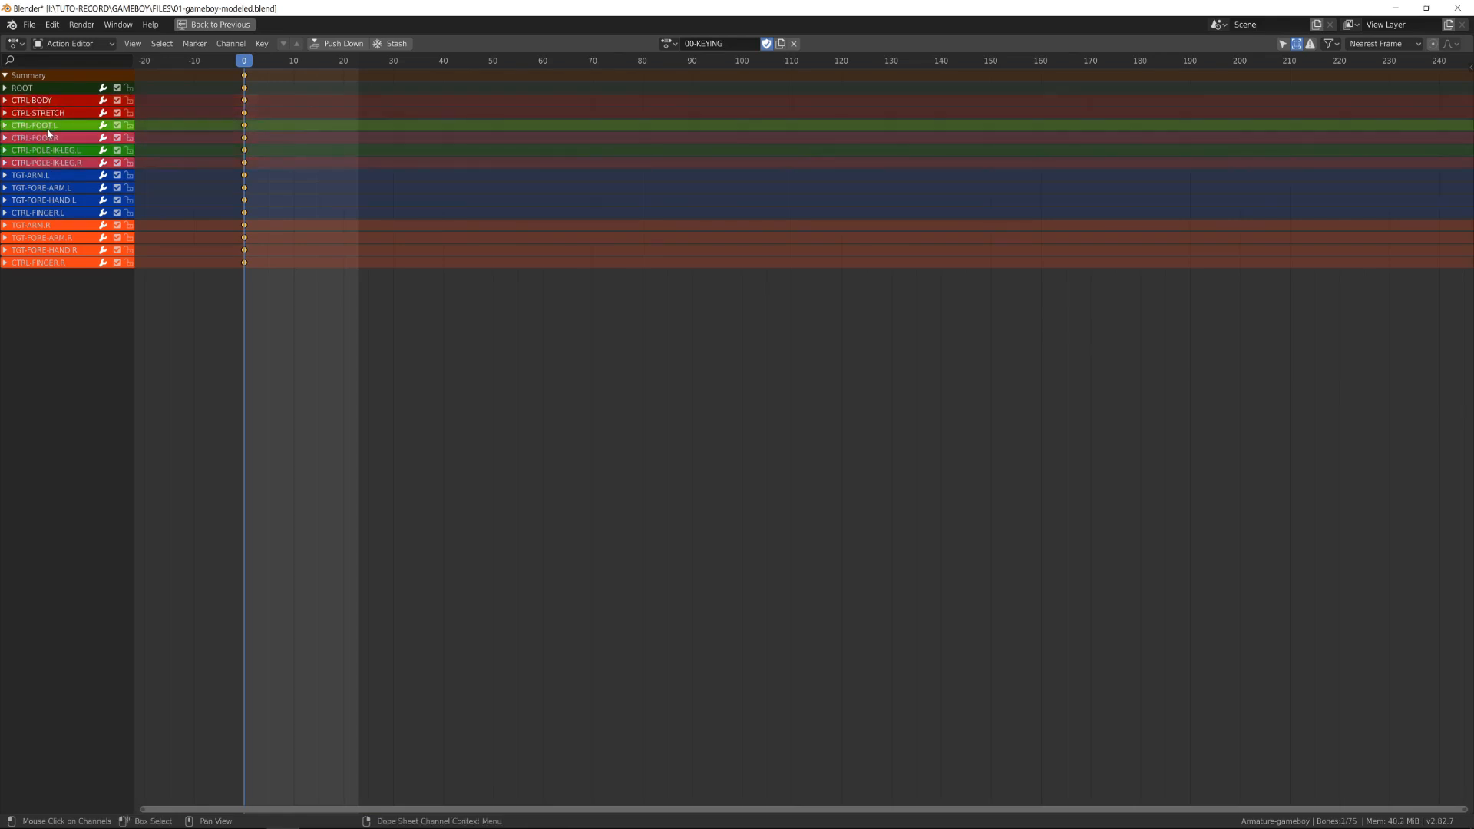
pyautogui.click(46, 150)
pyautogui.hotkey('ctrl', 'pageup')
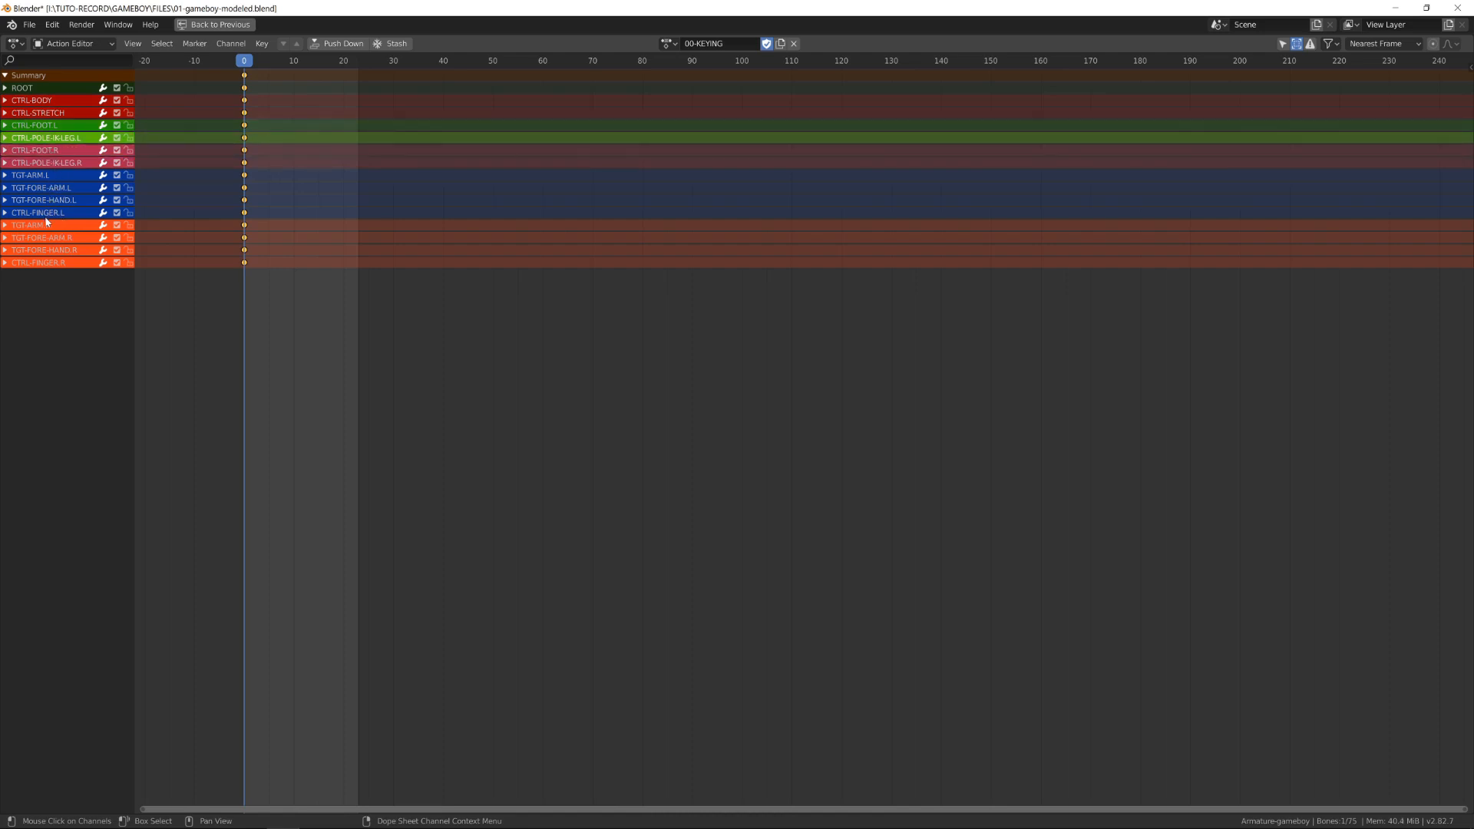
# - Check the names and order of the left and right arm channel groups one by one
pyautogui.click(46, 175)
pyautogui.click(45, 188)
pyautogui.click(43, 201)
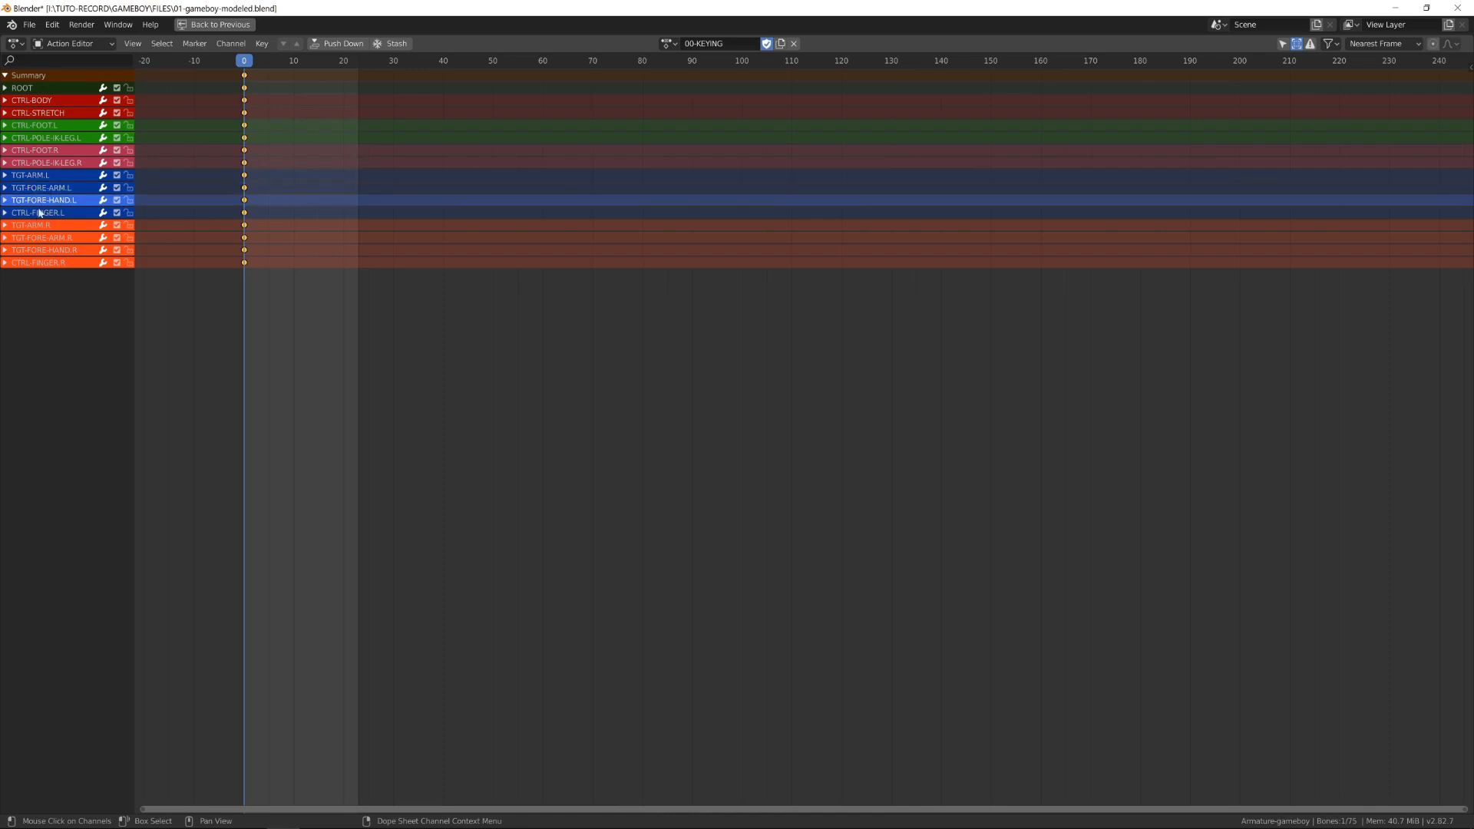
pyautogui.click(38, 226)
pyautogui.click(36, 251)
# - Restore the full layout and batch rename the six arm, forearm and hand bones on both sides, replacing TGT with CTRL
pyautogui.hotkey('ctrl', 'space')
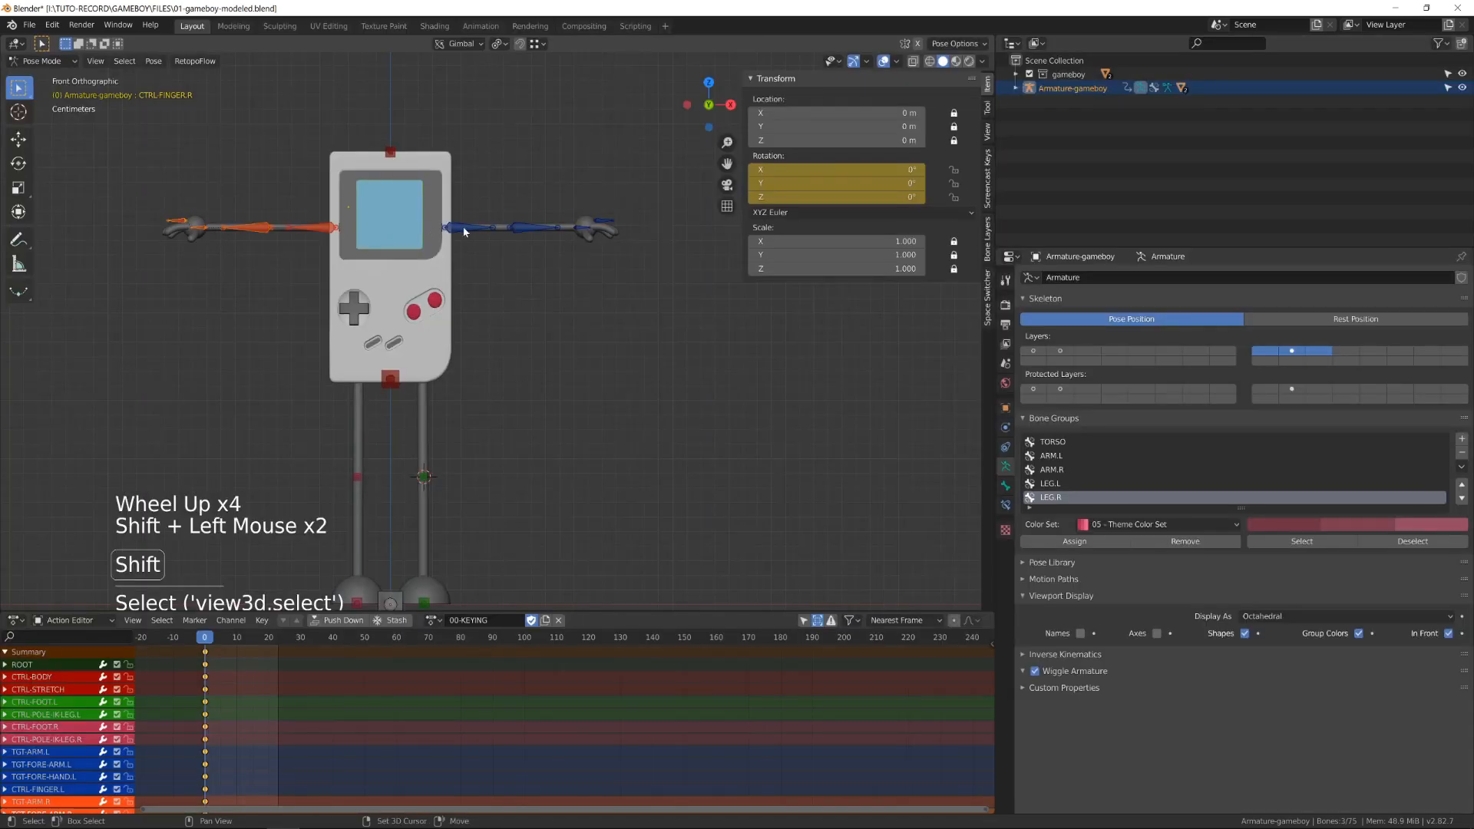
pyautogui.click(179, 229)
pyautogui.moveTo(198, 205); pyautogui.dragTo(305, 250)
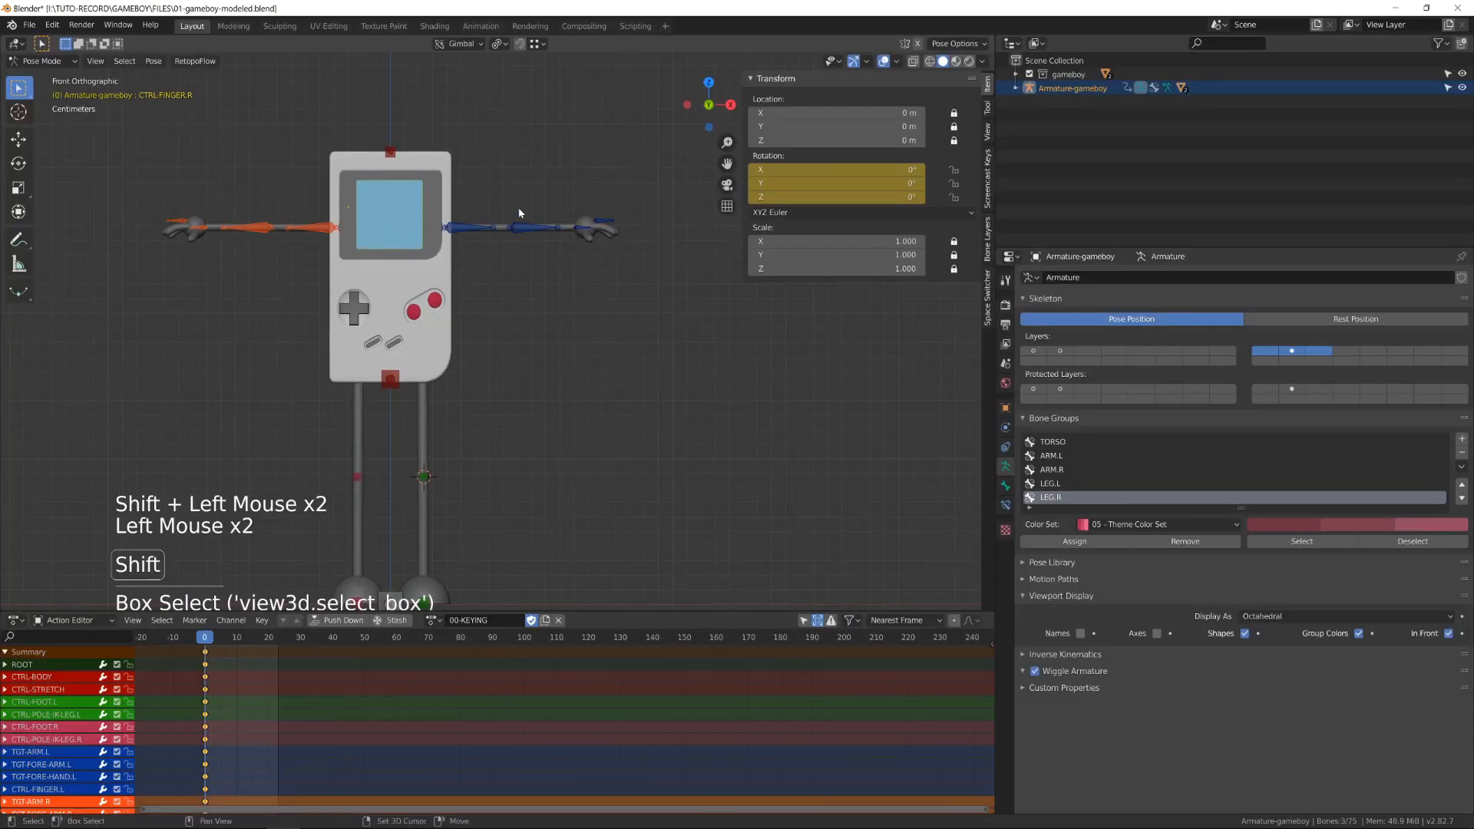
pyautogui.keyDown('shift'); pyautogui.moveTo(470, 198); pyautogui.dragTo(581, 279); pyautogui.keyUp('shift')
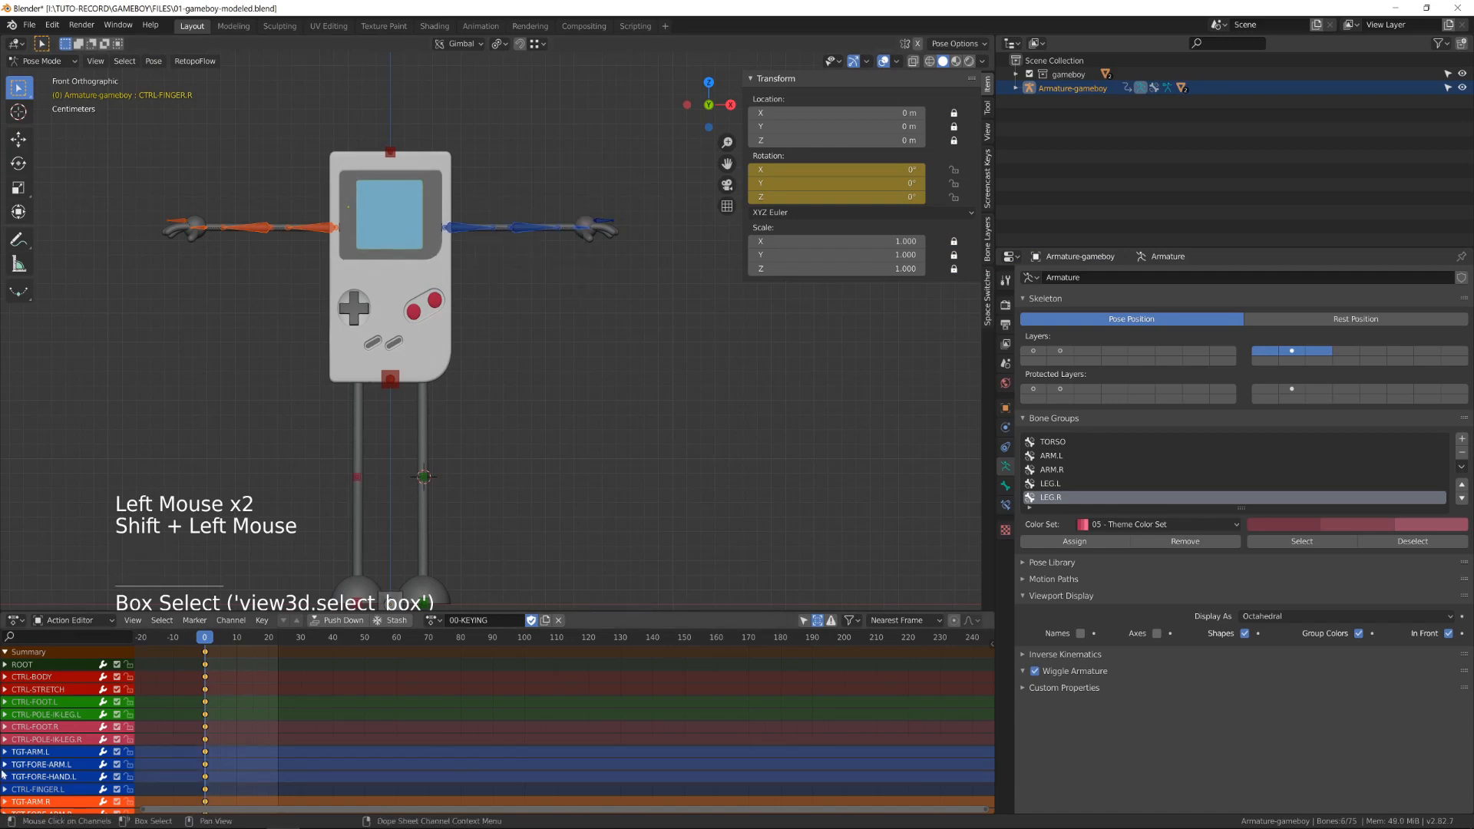
pyautogui.scroll(-2, 3, 773)
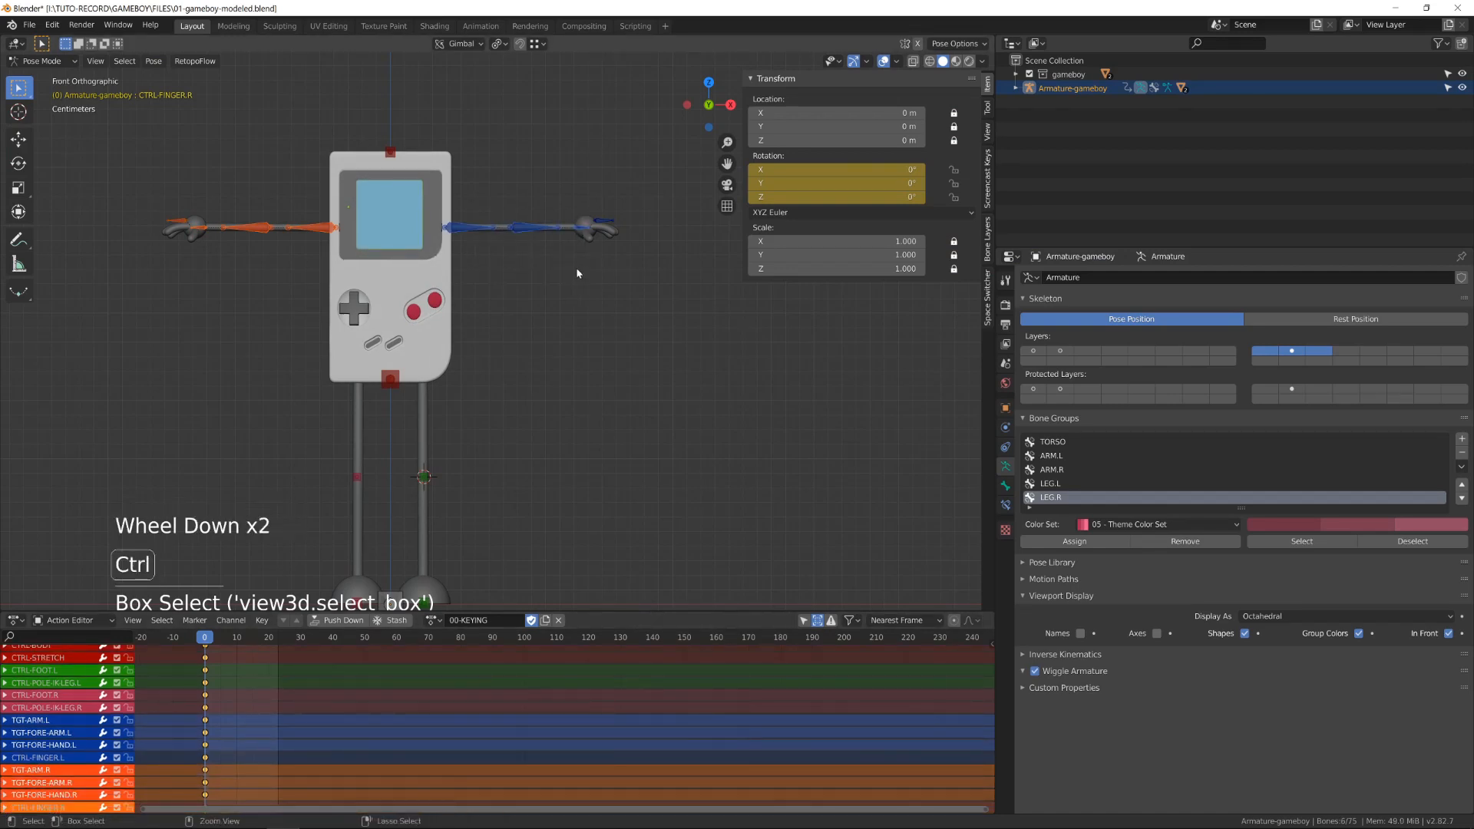
pyautogui.hotkey('ctrl', 'F2')
pyautogui.click(540, 334)
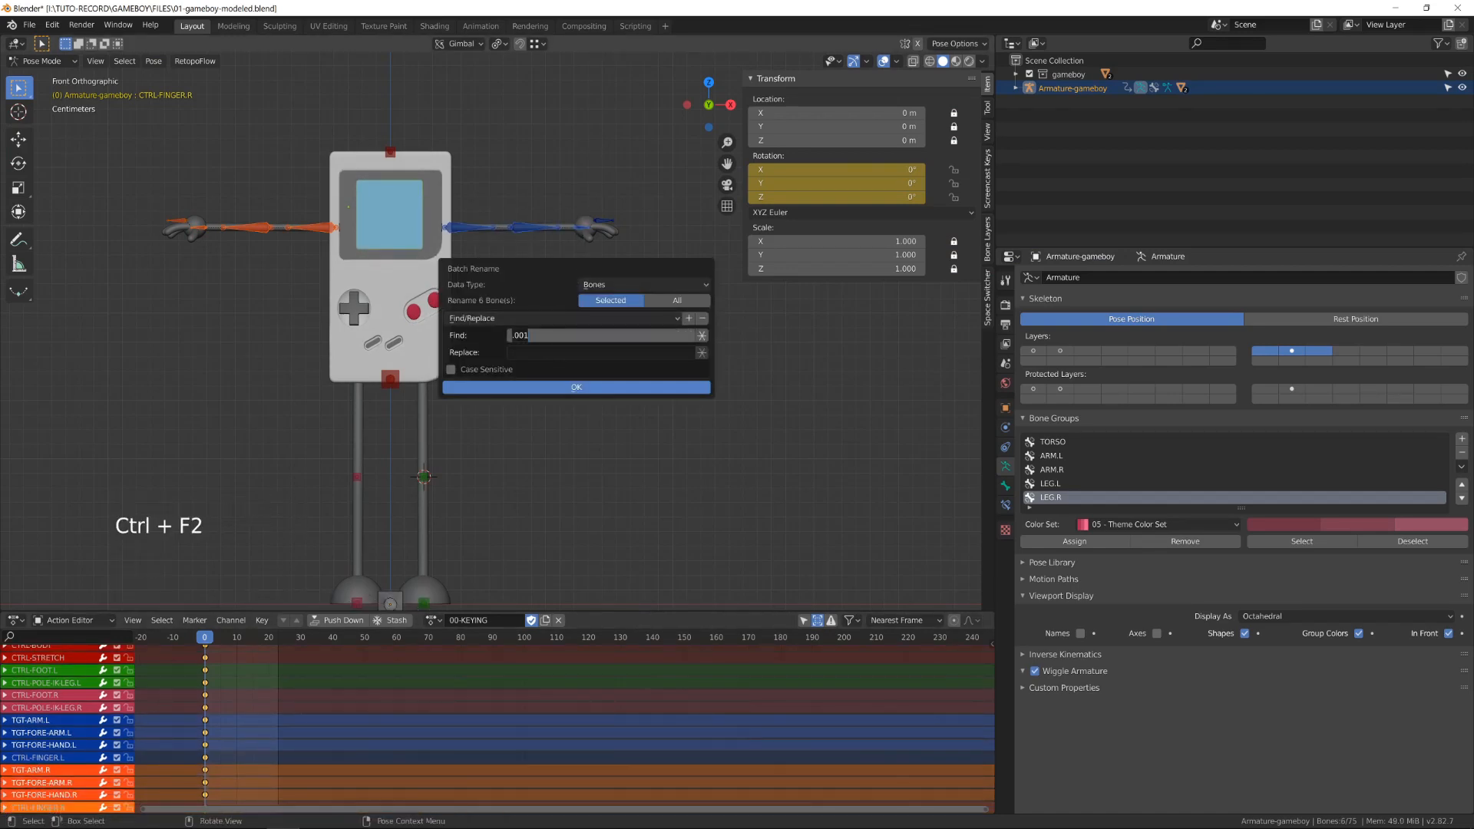
pyautogui.write('TGT')
pyautogui.press('Tab')
pyautogui.write('CT')
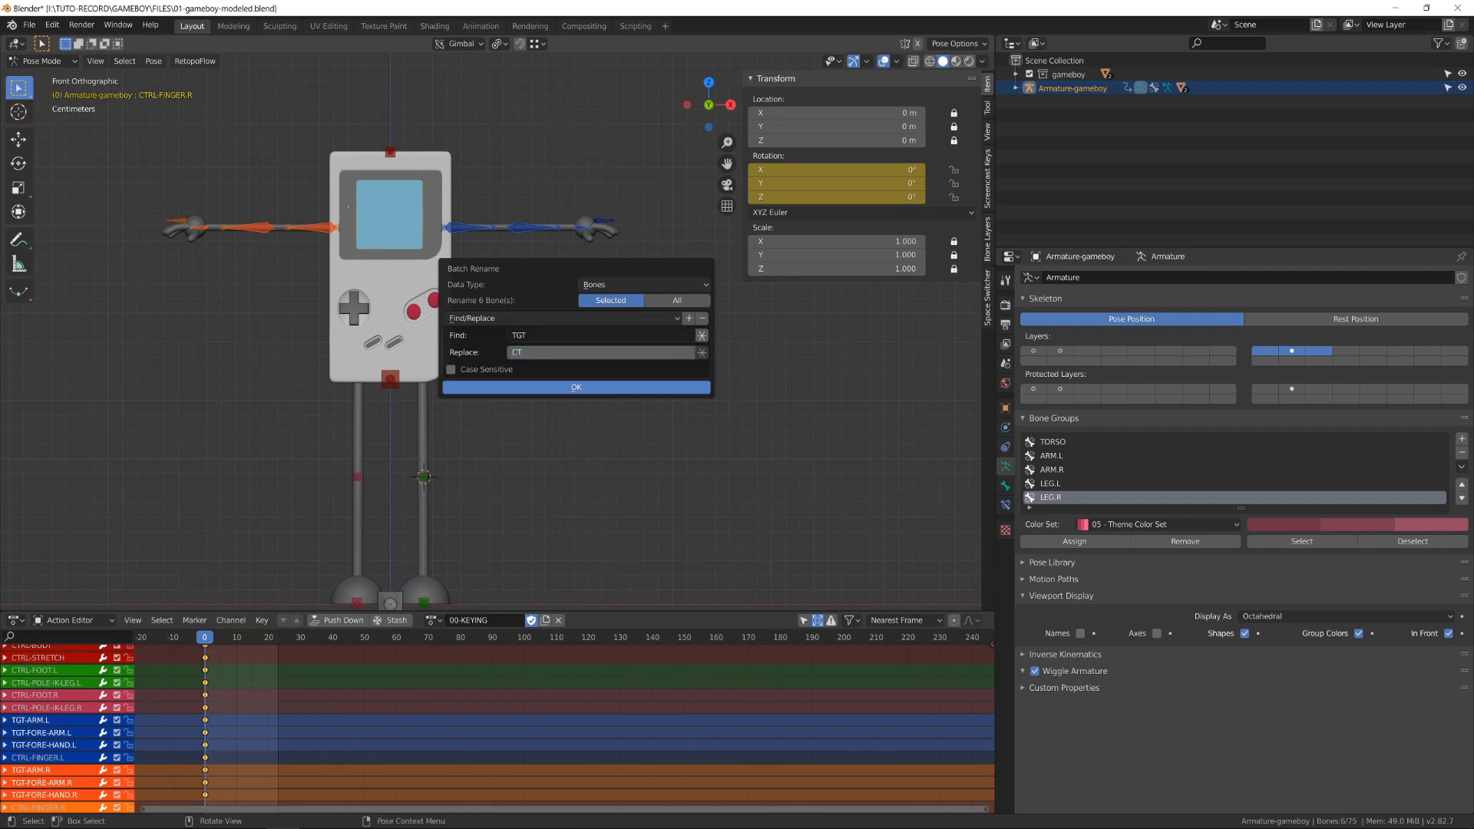
pyautogui.write('RL')
pyautogui.press('Return')
pyautogui.click(545, 386)
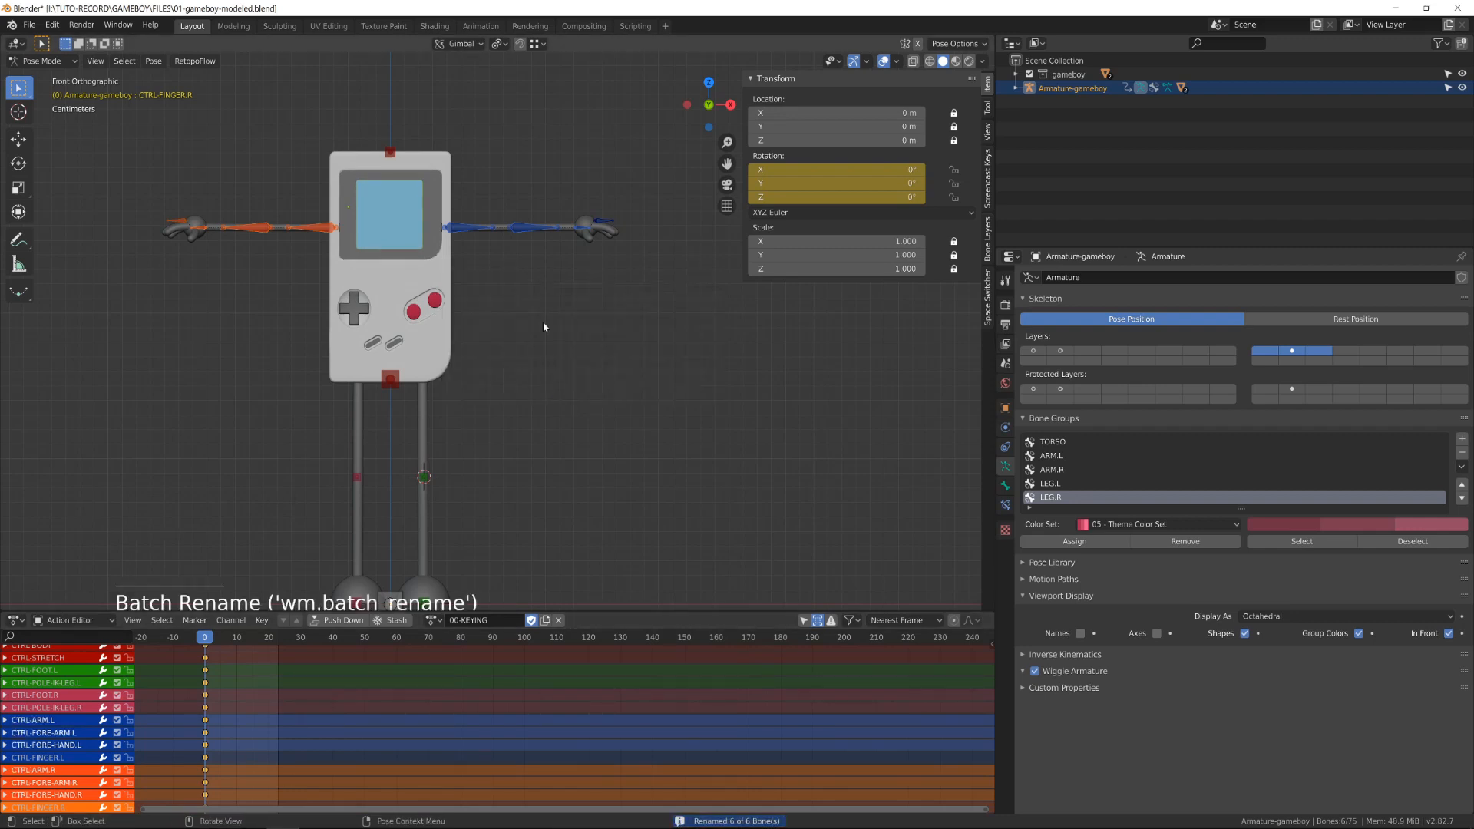
# - Move the current frame to 16, then split the action editor and turn the new area beneath it into a Timeline
pyautogui.scroll(1, 518, 301)
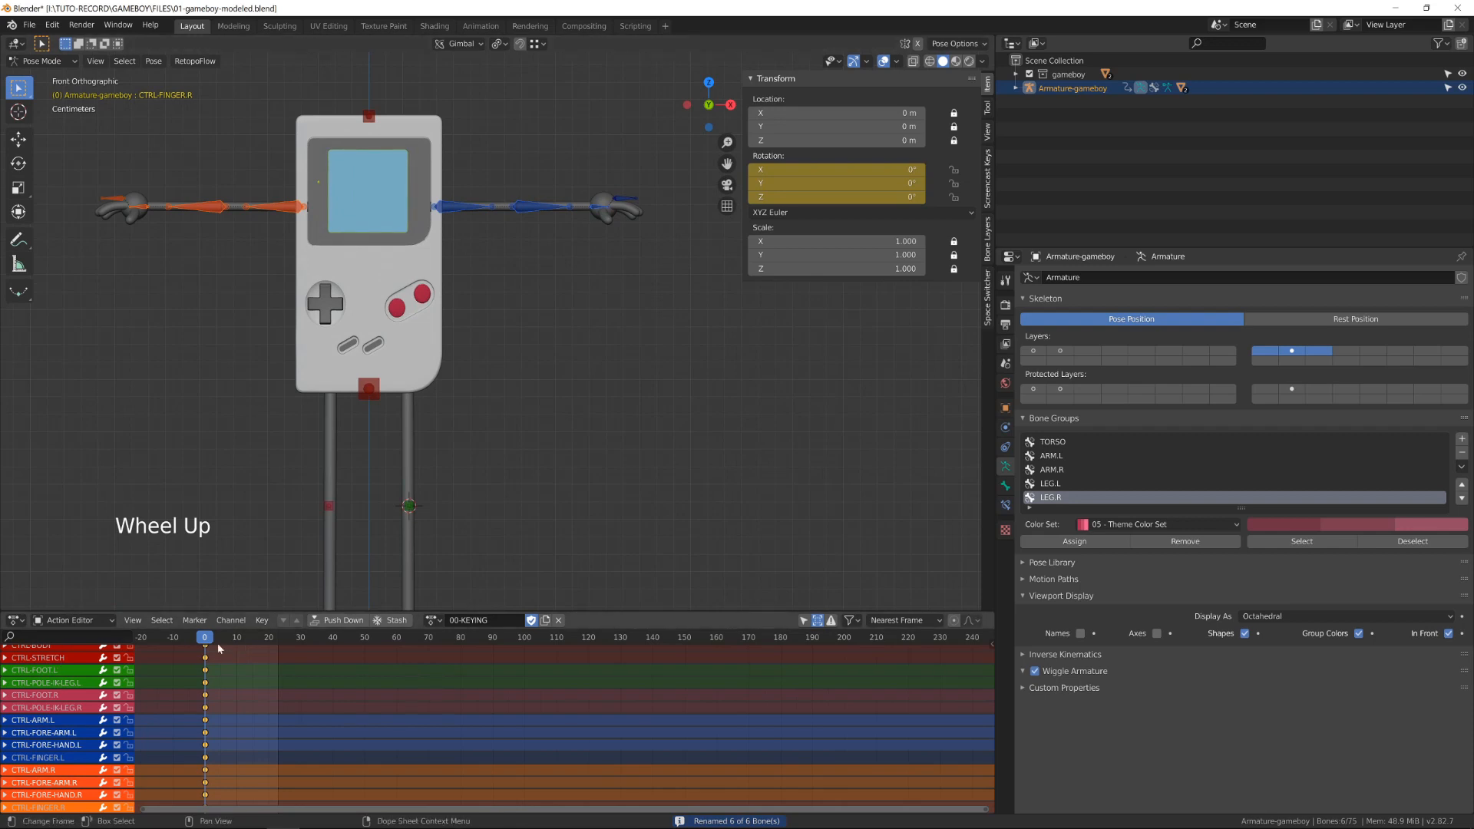
pyautogui.moveTo(231, 640); pyautogui.dragTo(256, 646)
pyautogui.moveTo(2, 812); pyautogui.dragTo(9, 783)
pyautogui.click(16, 792)
pyautogui.click(16, 791)
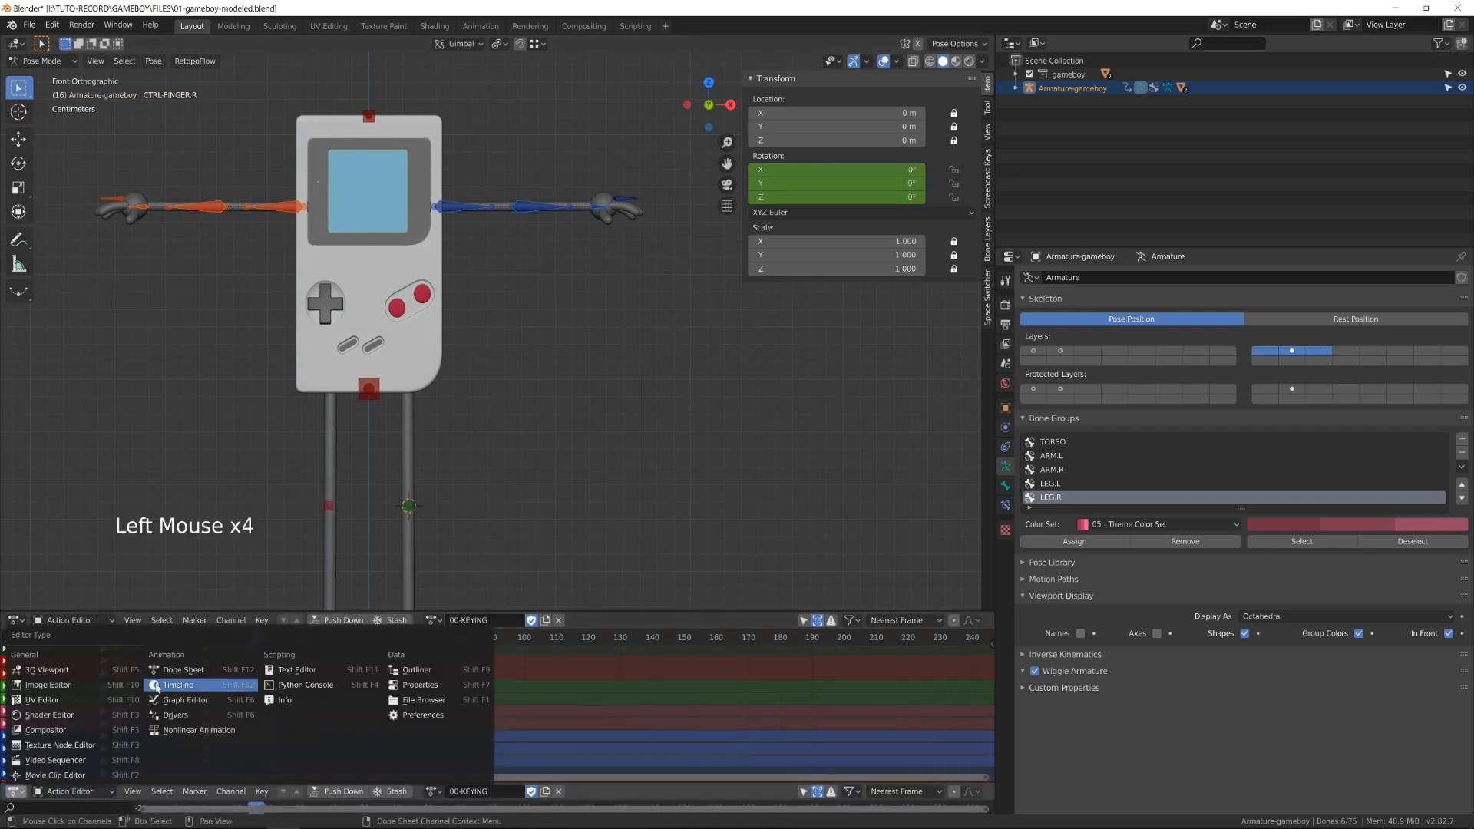
pyautogui.click(157, 686)
# - Turn on auto keying, try rotating the upper arm bone CTRL-ARM.L downward at frame 16 twice, and undo each rotation
pyautogui.click(463, 213)
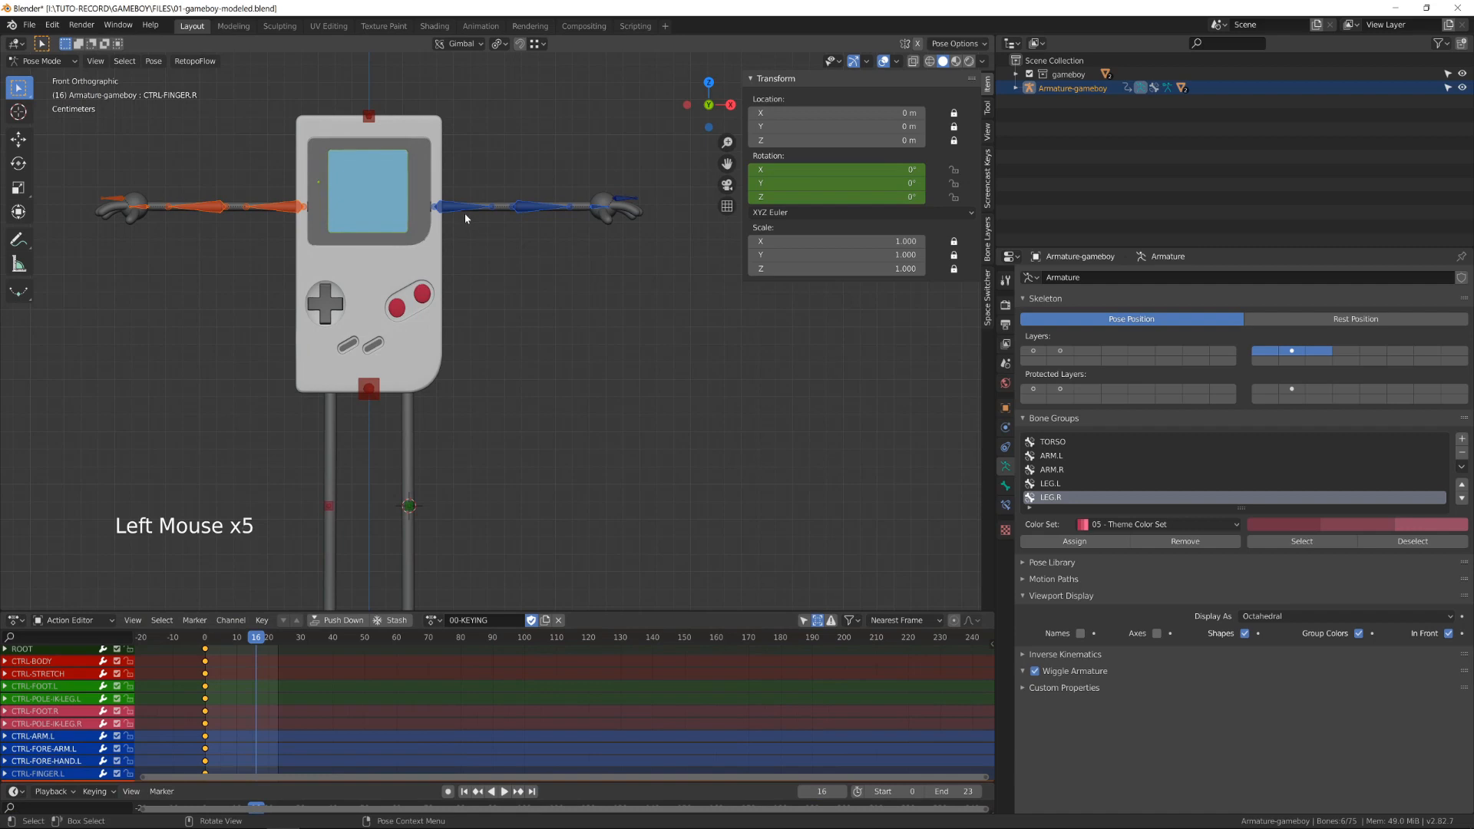
pyautogui.click(447, 791)
pyautogui.press('r')
pyautogui.click(585, 338)
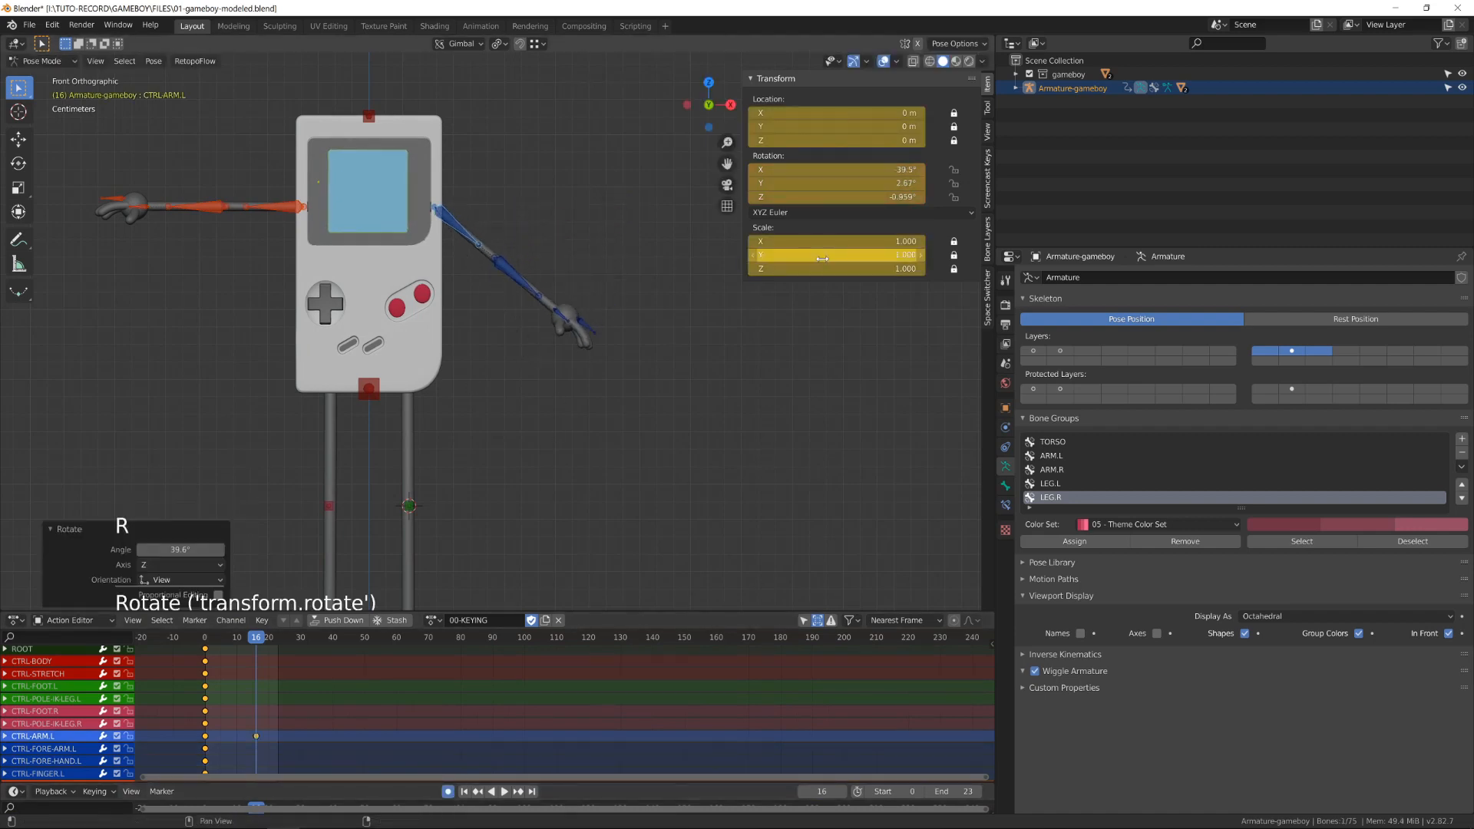
pyautogui.hotkey('ctrl', 'z')
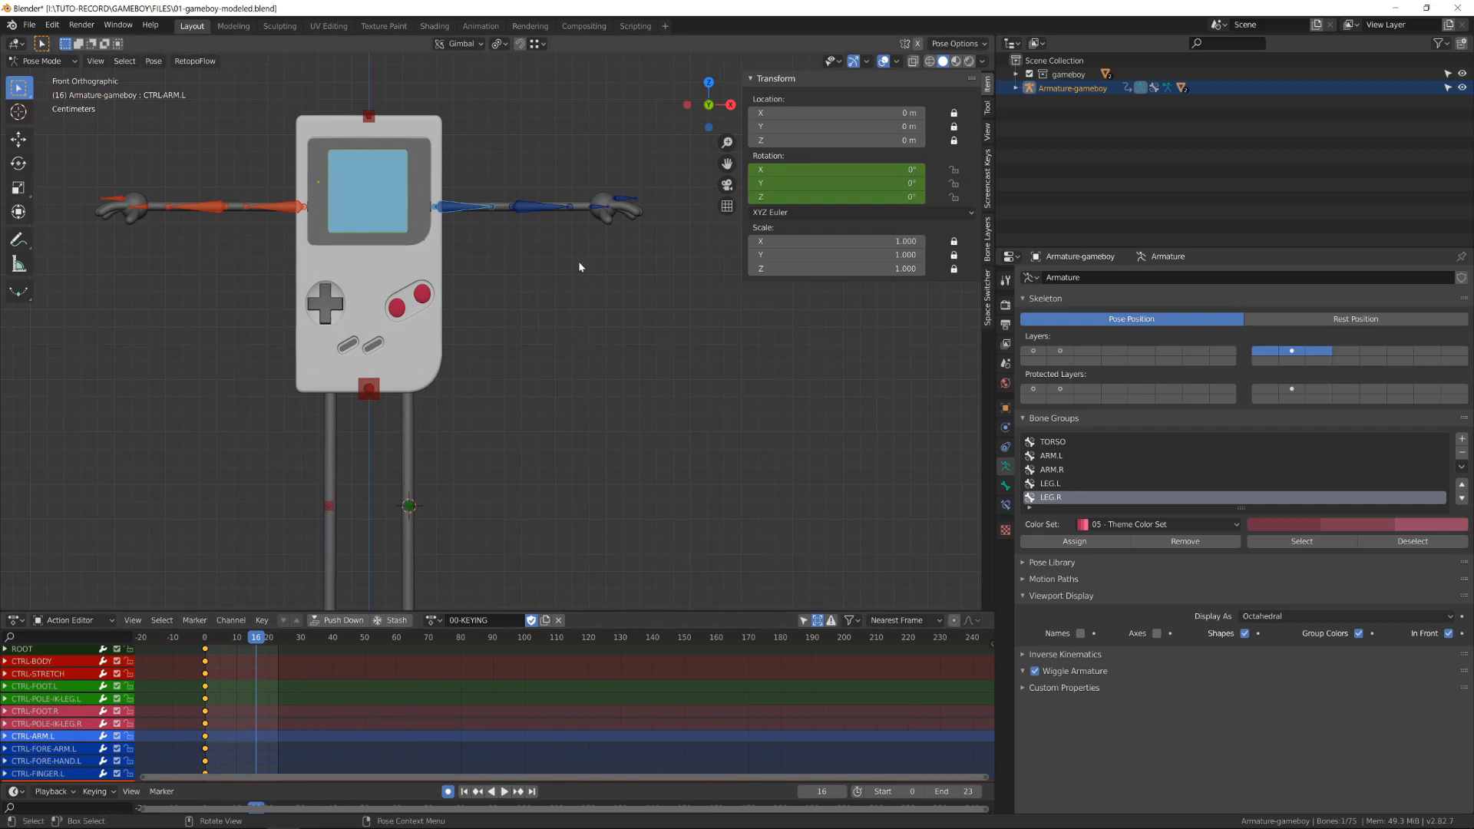
pyautogui.press('r')
pyautogui.click(519, 392)
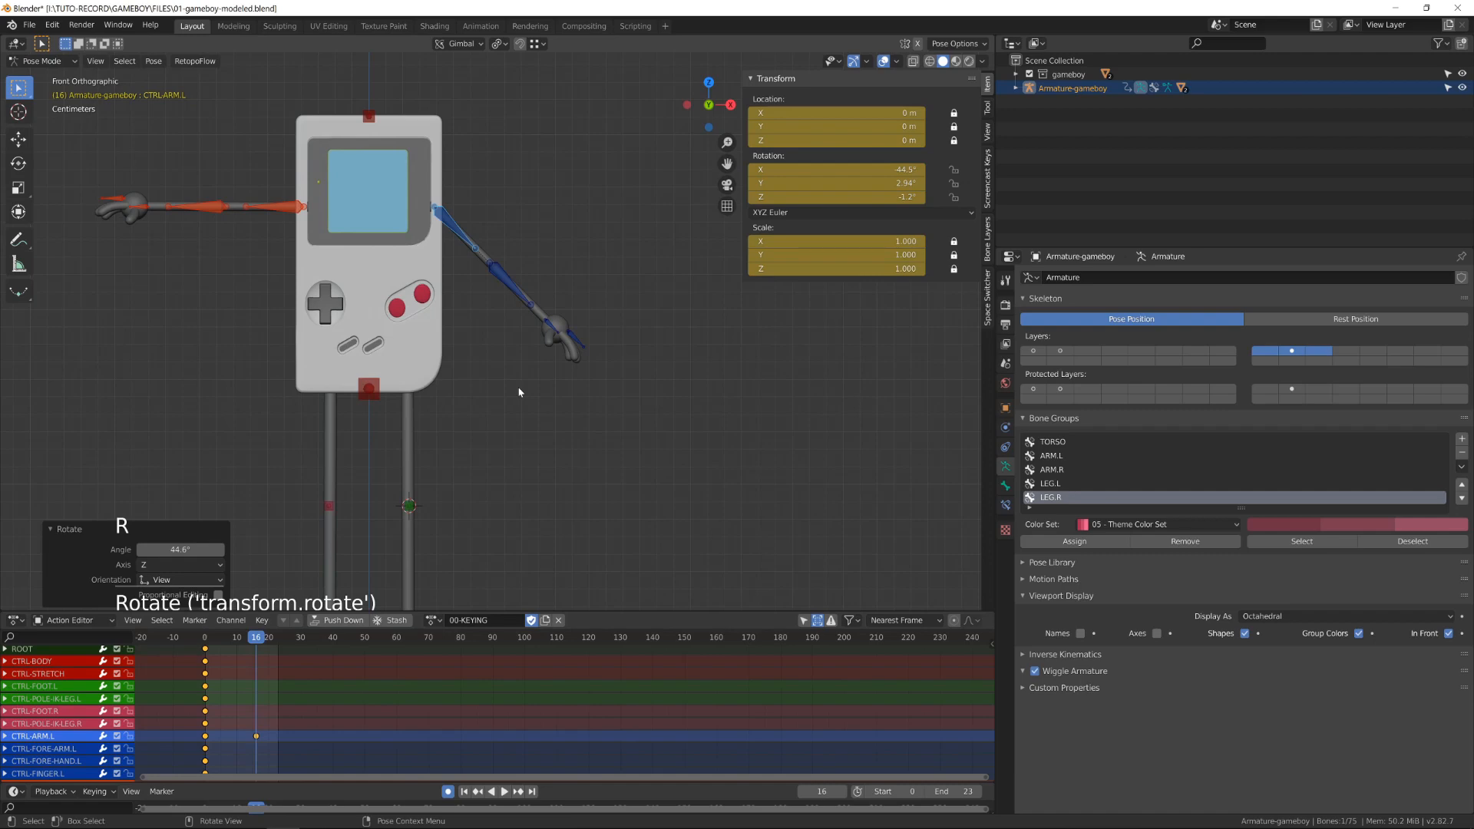
pyautogui.hotkey('ctrl', 'z')
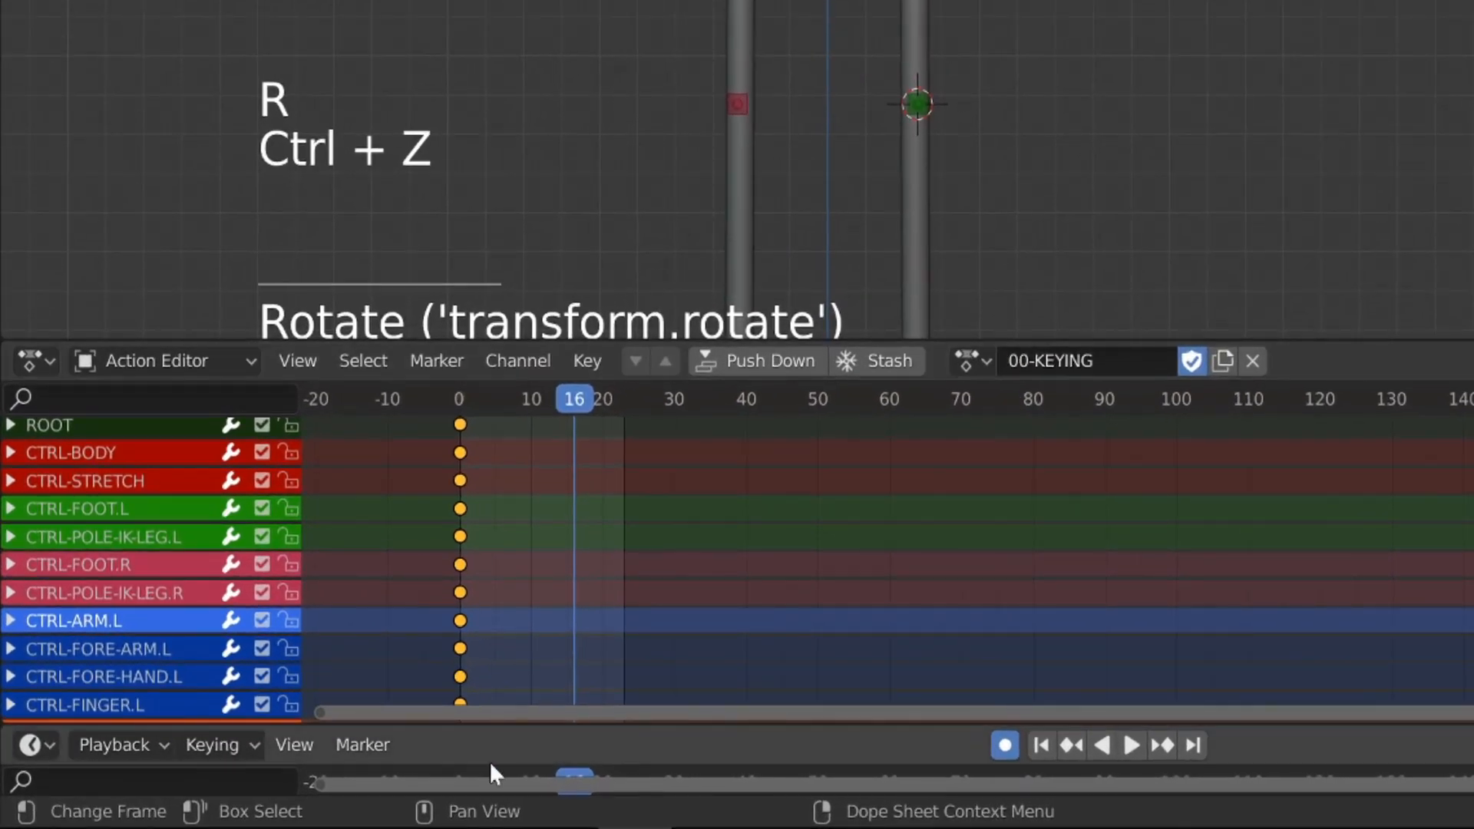
# - Limit auto keying to the Available keying set and key CTRL-ARM.L by rotating it about 33° at frame 16
pyautogui.click(219, 748)
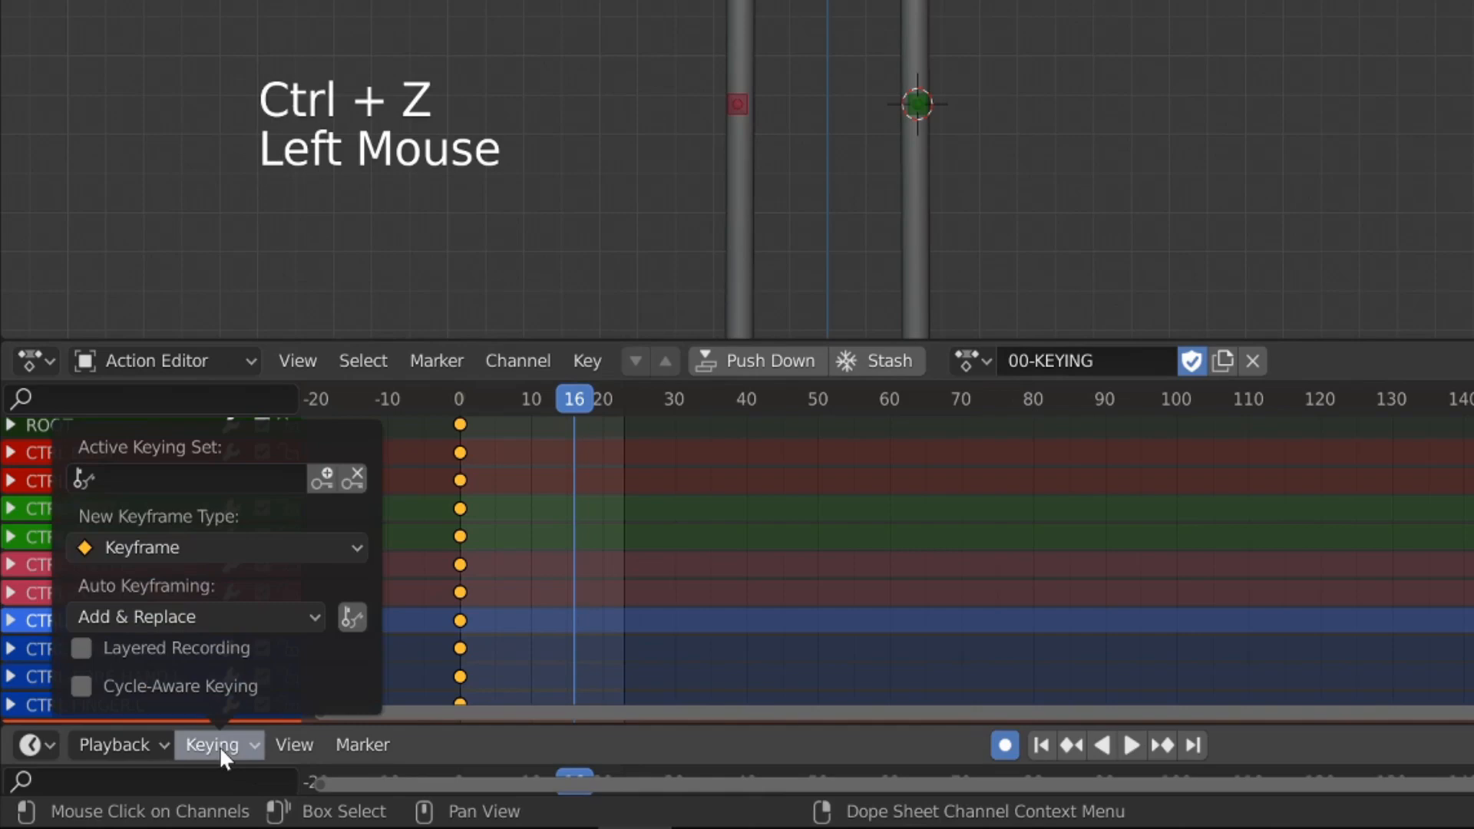
pyautogui.click(155, 482)
pyautogui.click(155, 155)
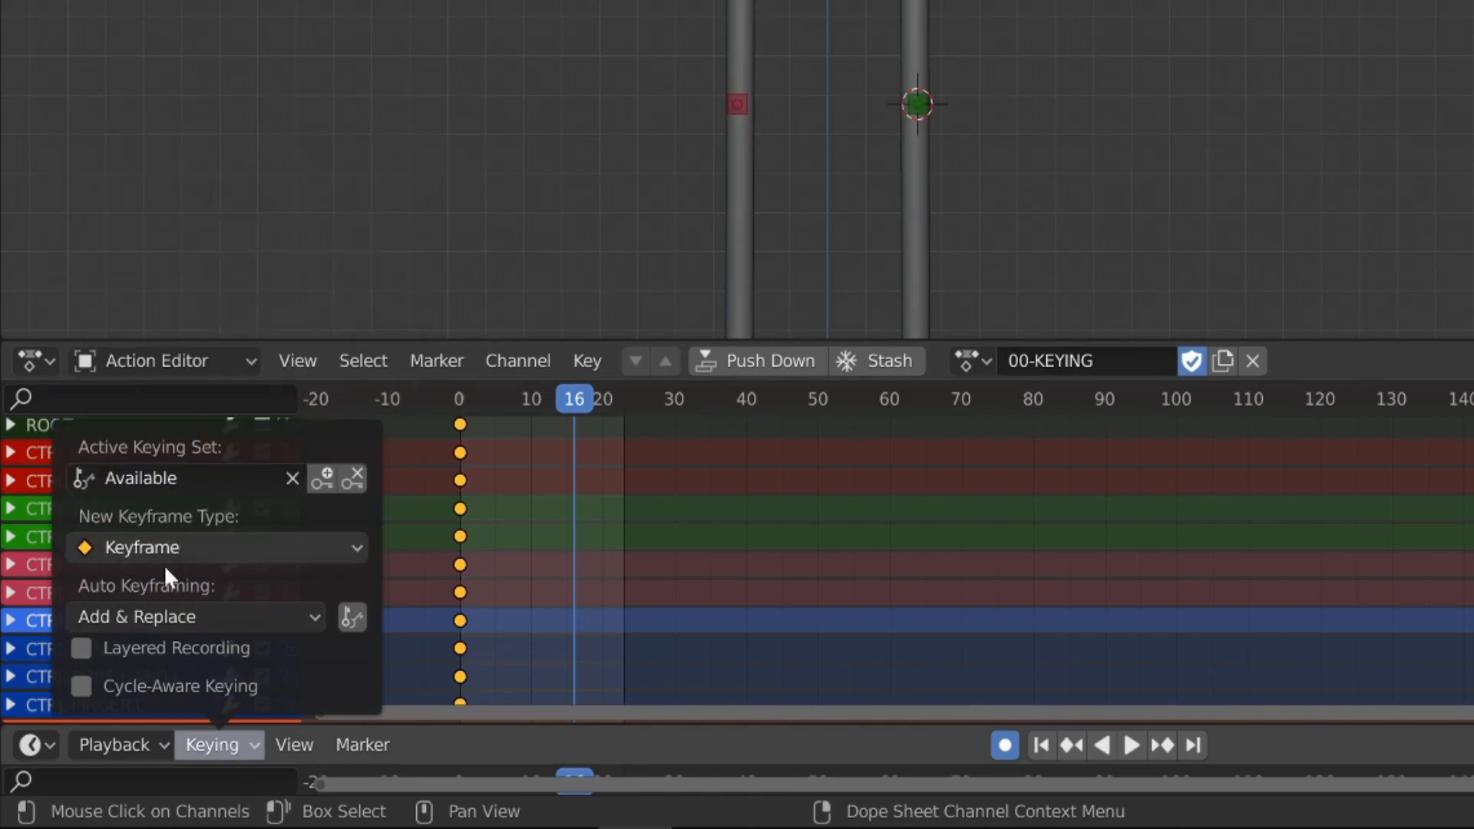
pyautogui.click(347, 618)
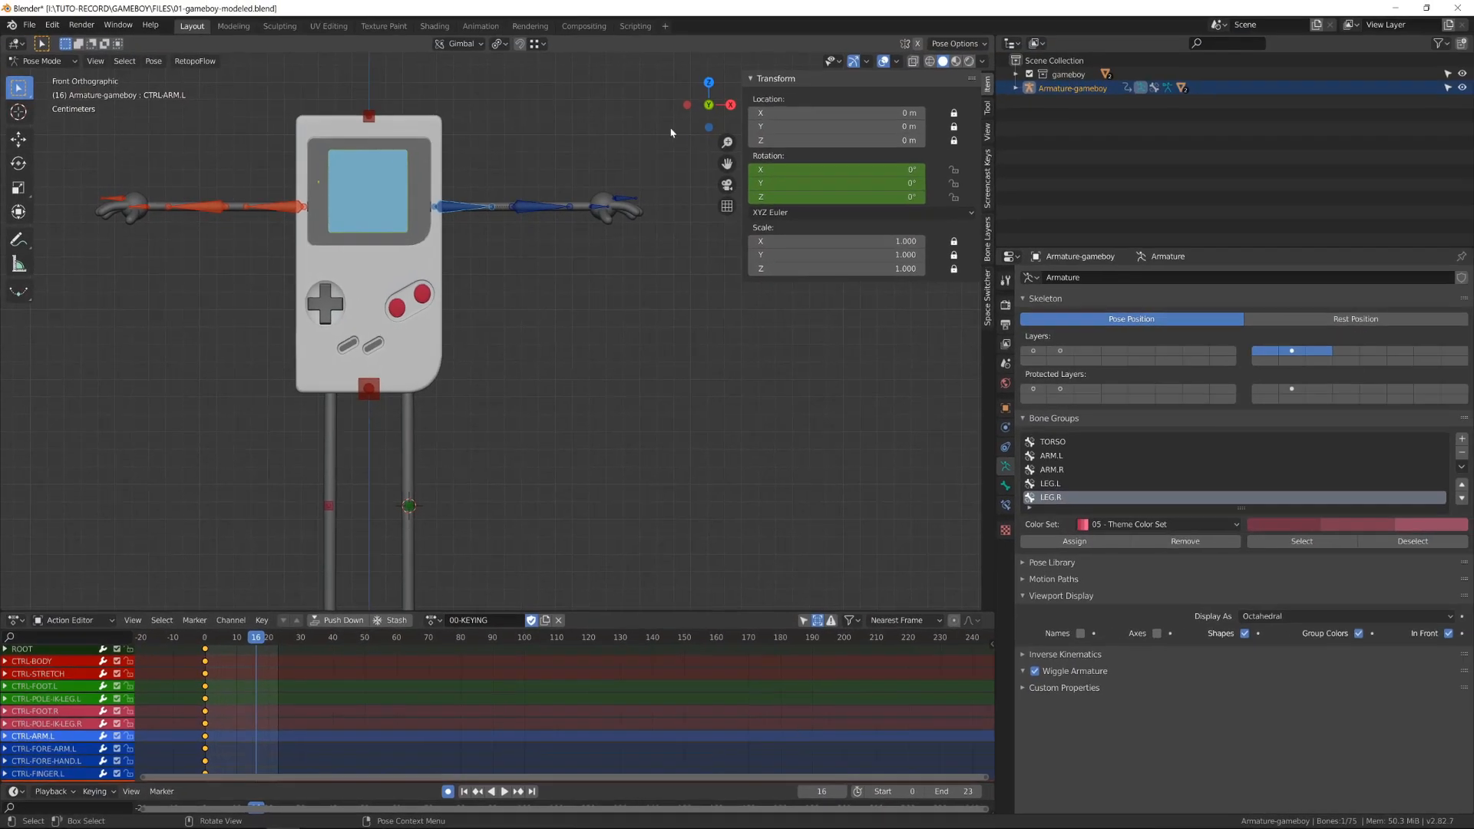
pyautogui.press('r')
pyautogui.click(575, 270)
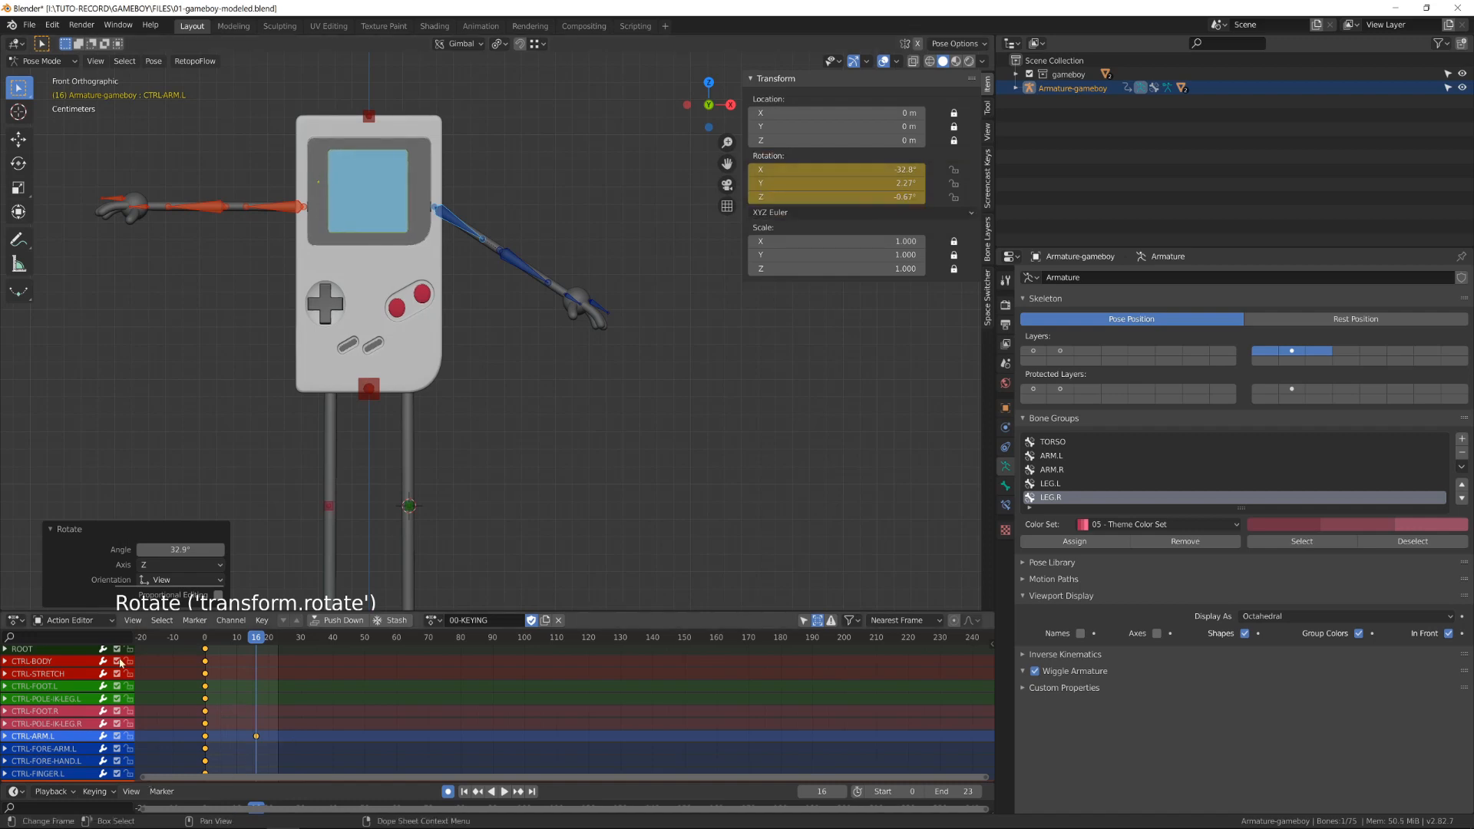
# - Switch the Action Editor area to a Graph Editor, enlarge it, and frame the curves of CTRL-ARM.L
pyautogui.click(18, 621)
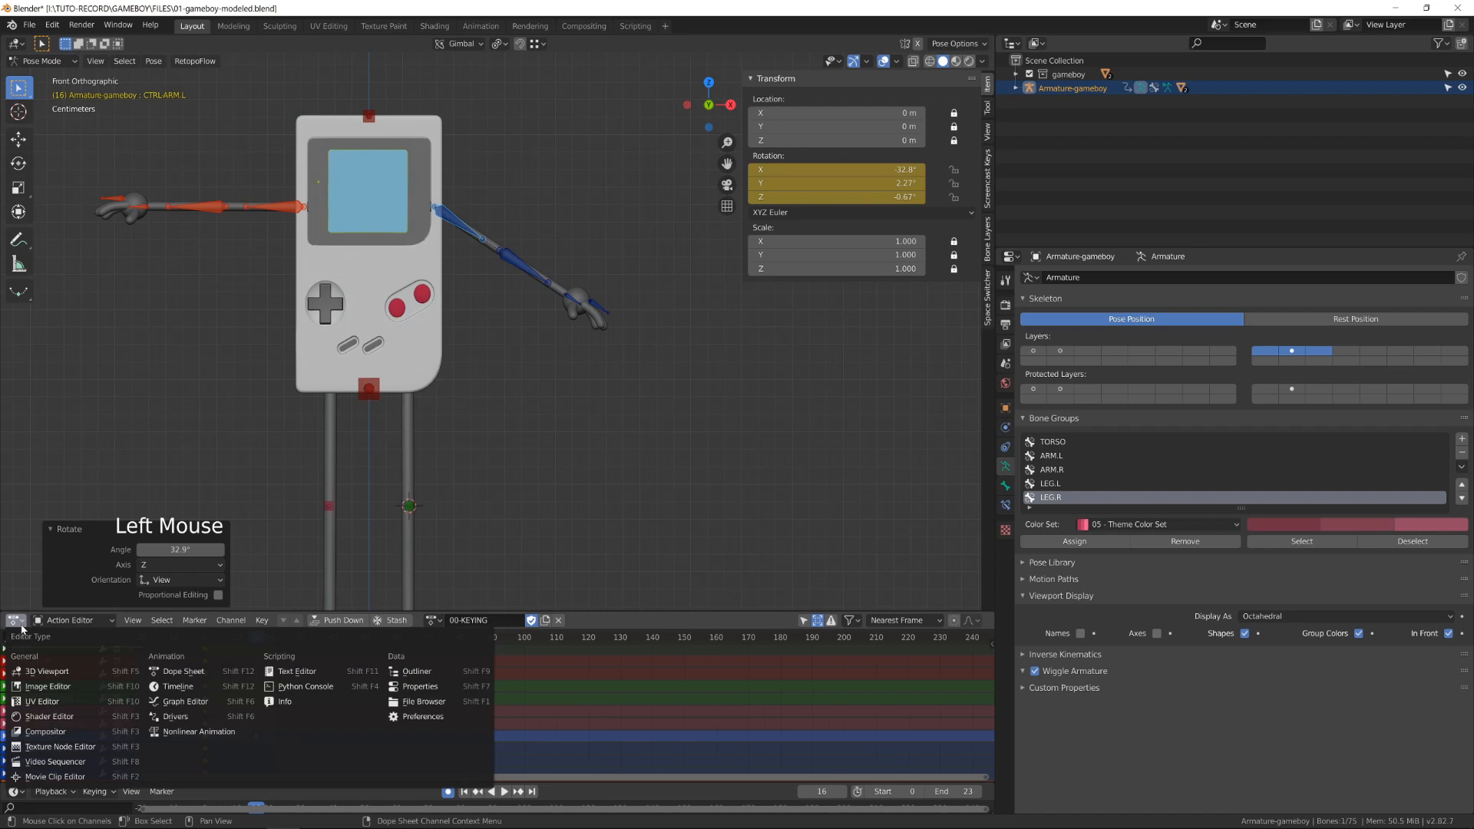
pyautogui.click(18, 621)
pyautogui.click(17, 620)
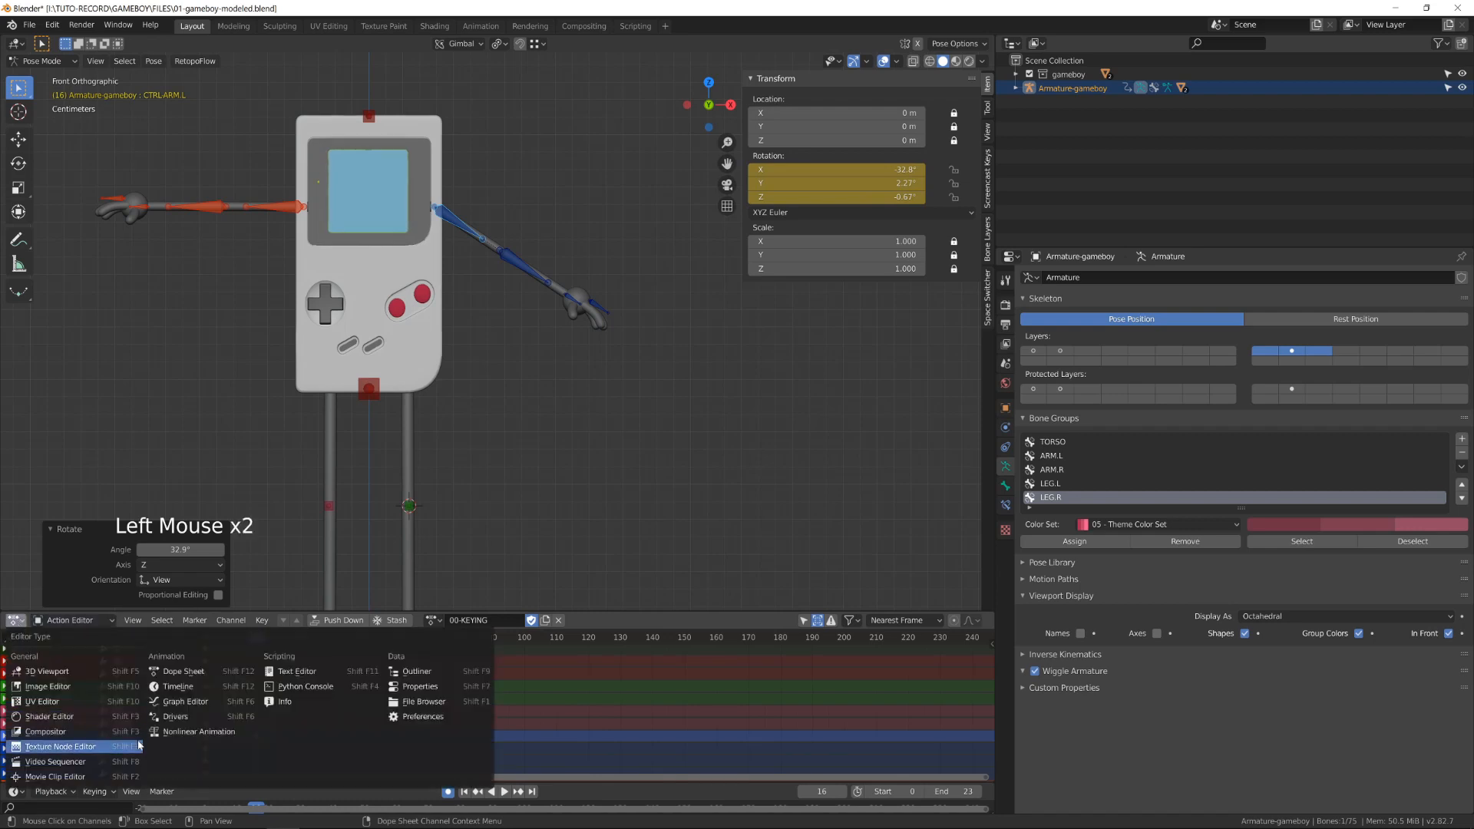
pyautogui.click(184, 702)
pyautogui.scroll(-7, 714, 689)
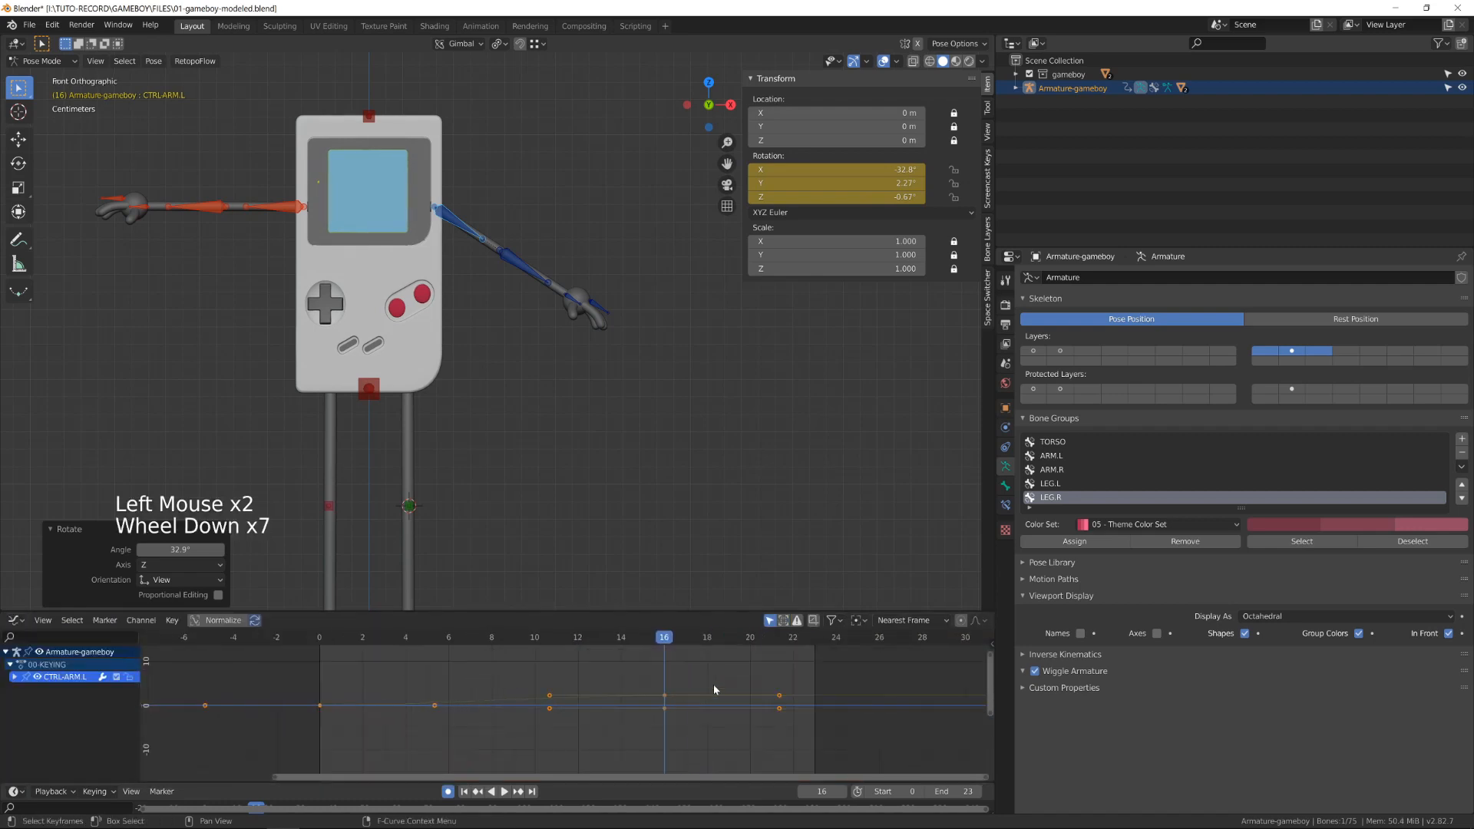
pyautogui.scroll(-5, 714, 689)
pyautogui.keyDown('shift'); pyautogui.moveTo(714, 690); pyautogui.dragTo(606, 729, button='middle'); pyautogui.keyUp('shift')
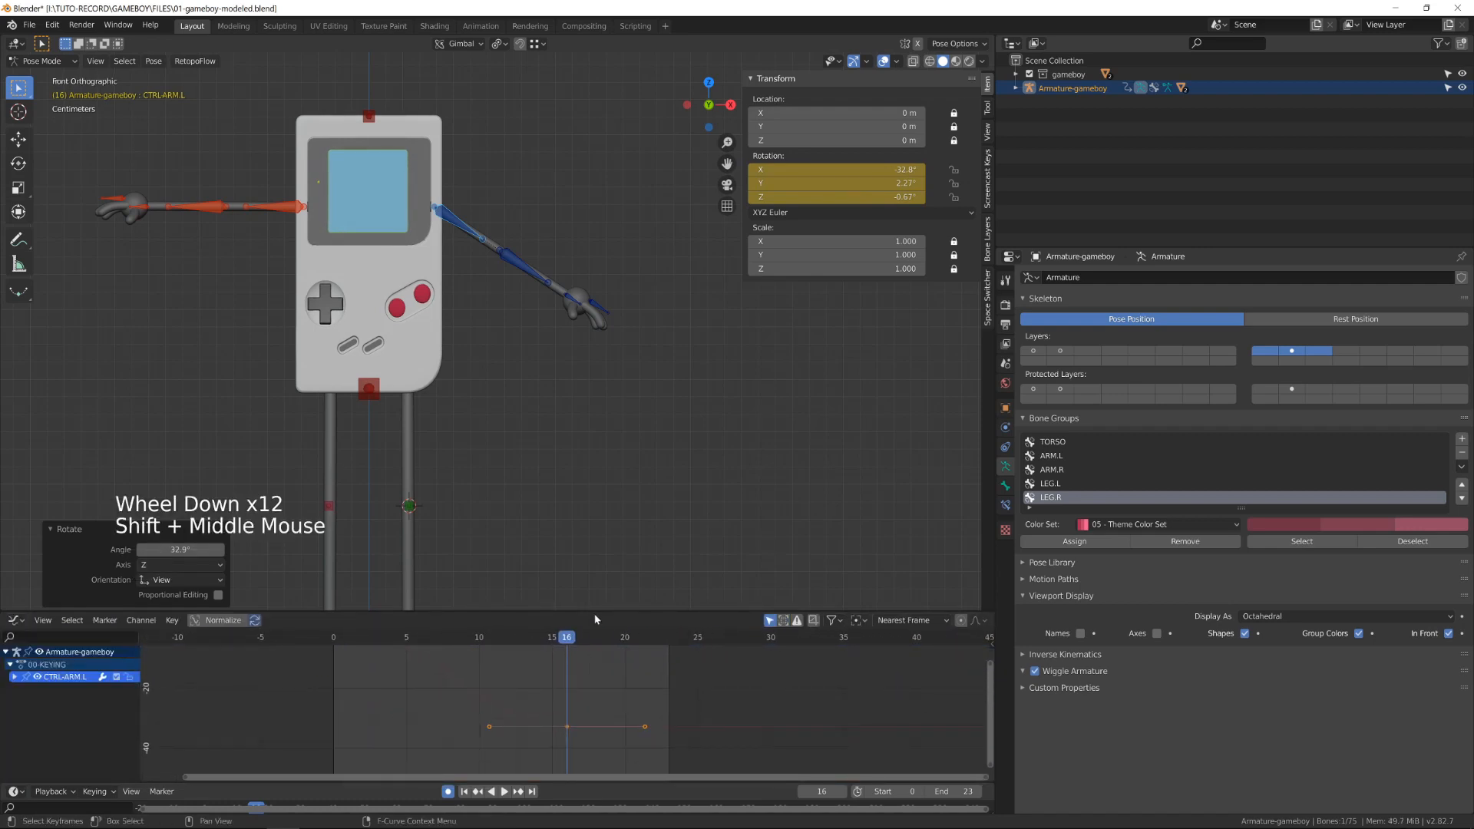
pyautogui.moveTo(594, 613); pyautogui.dragTo(587, 440)
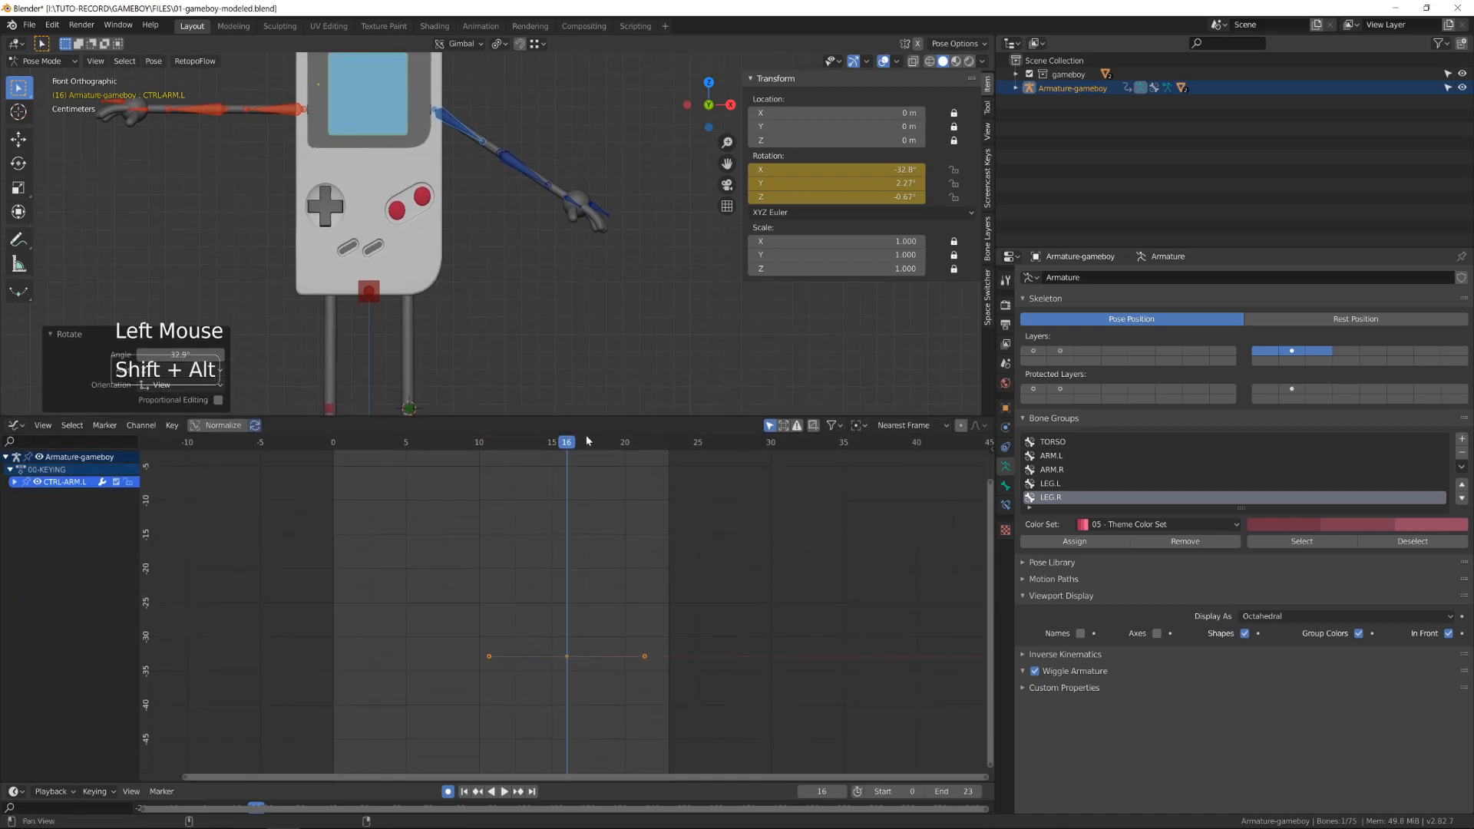
pyautogui.keyDown('shift'); pyautogui.moveTo(587, 440); pyautogui.dragTo(589, 649, button='middle'); pyautogui.keyUp('shift')
pyautogui.scroll(-4, 589, 649)
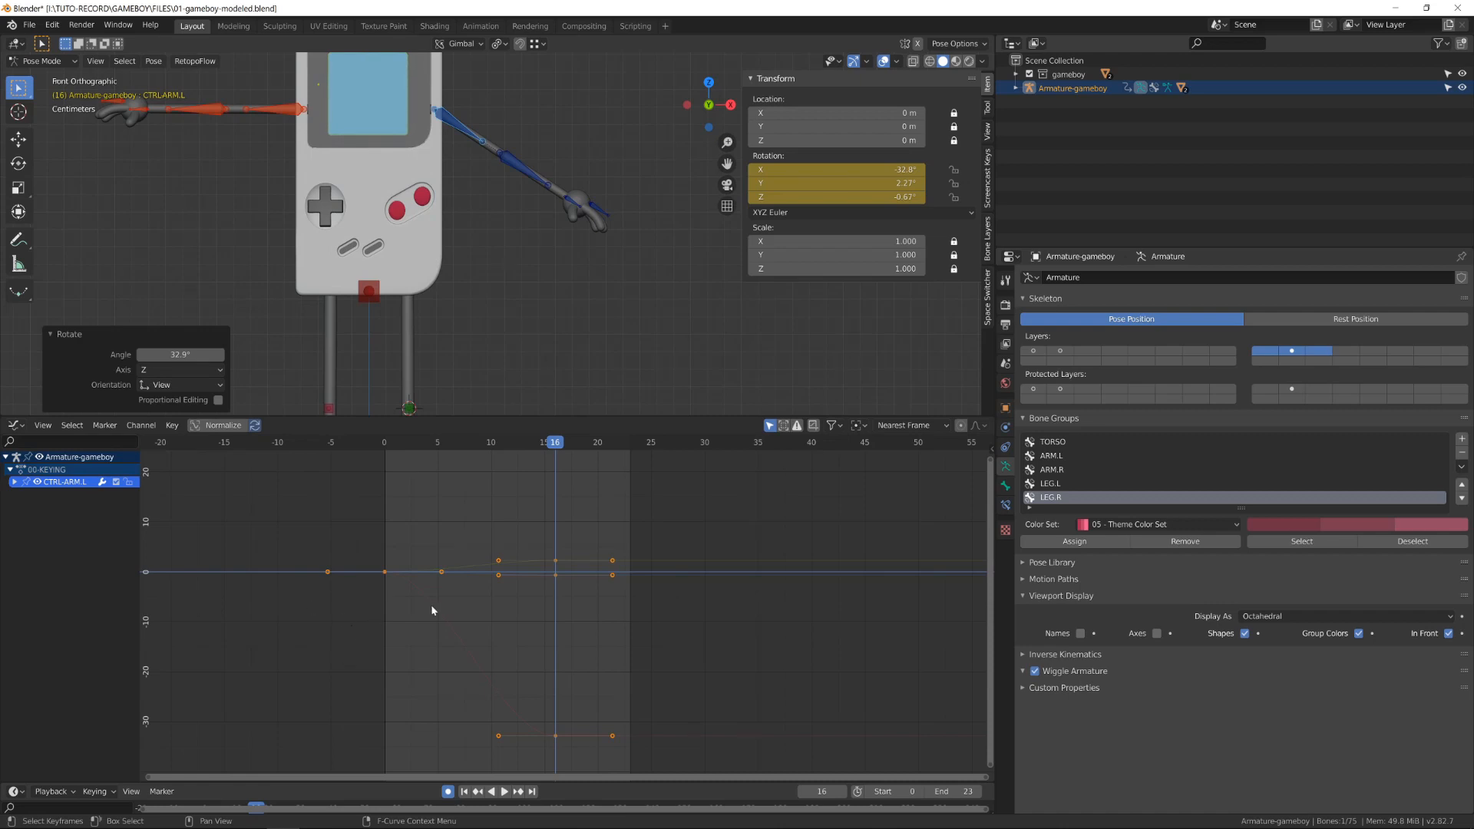
# - Delete the frame 16 keyframes of CTRL-ARM.L and turn auto keying off
pyautogui.click(538, 513)
pyautogui.moveTo(538, 513); pyautogui.dragTo(658, 739)
pyautogui.press('x')
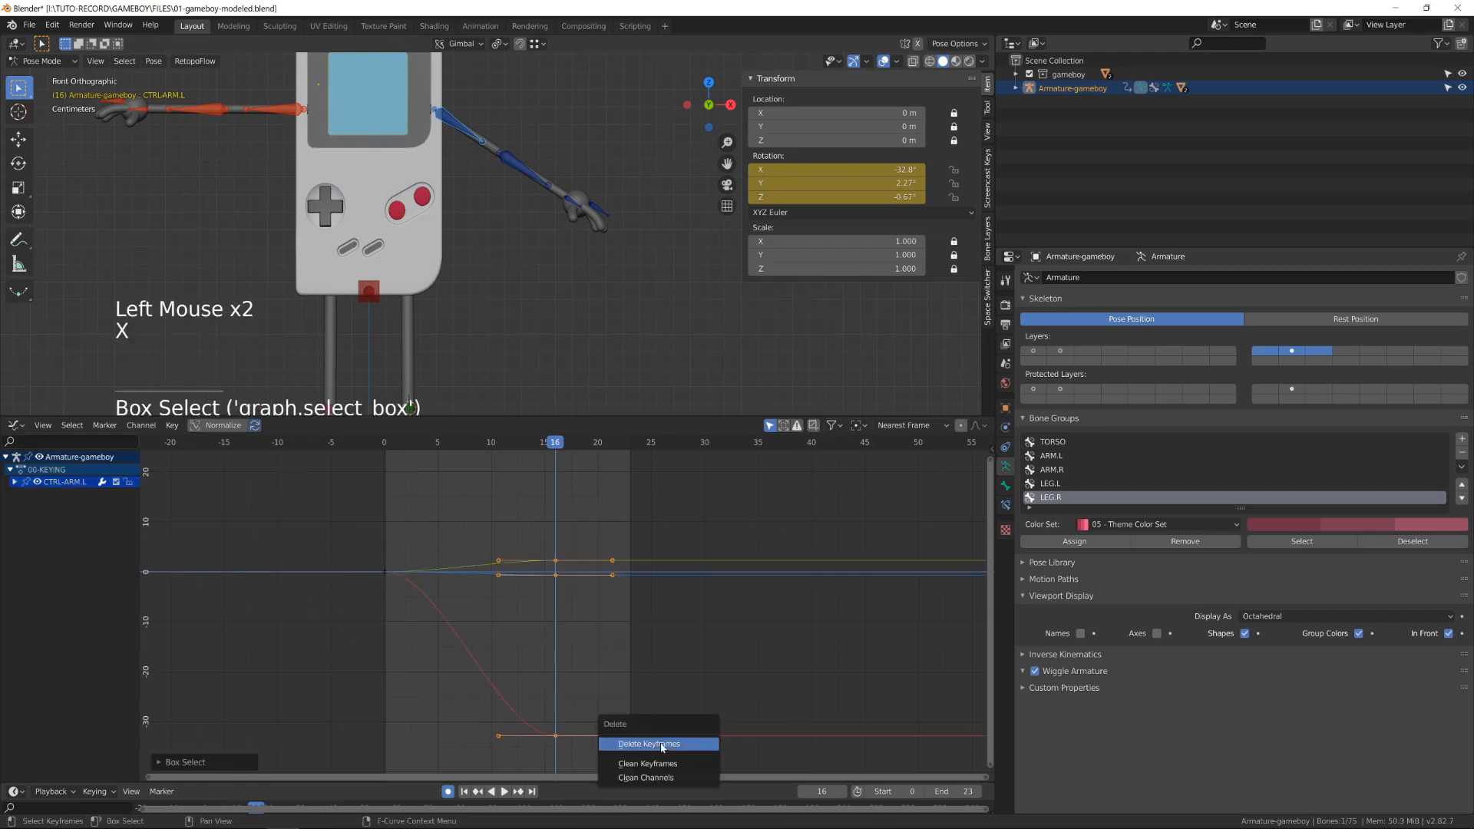
pyautogui.click(658, 744)
pyautogui.click(447, 791)
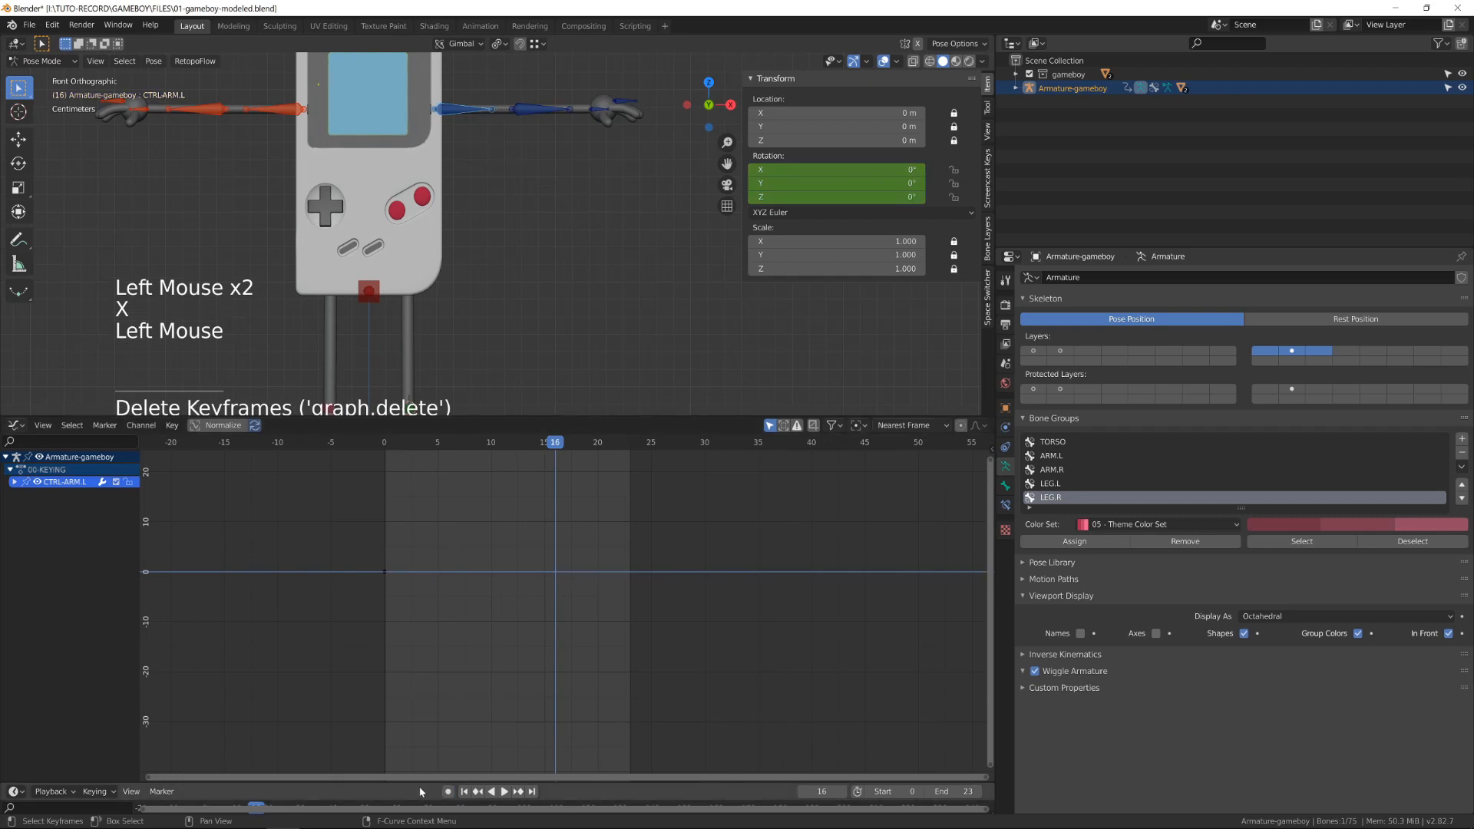
pyautogui.doubleClick(423, 781)
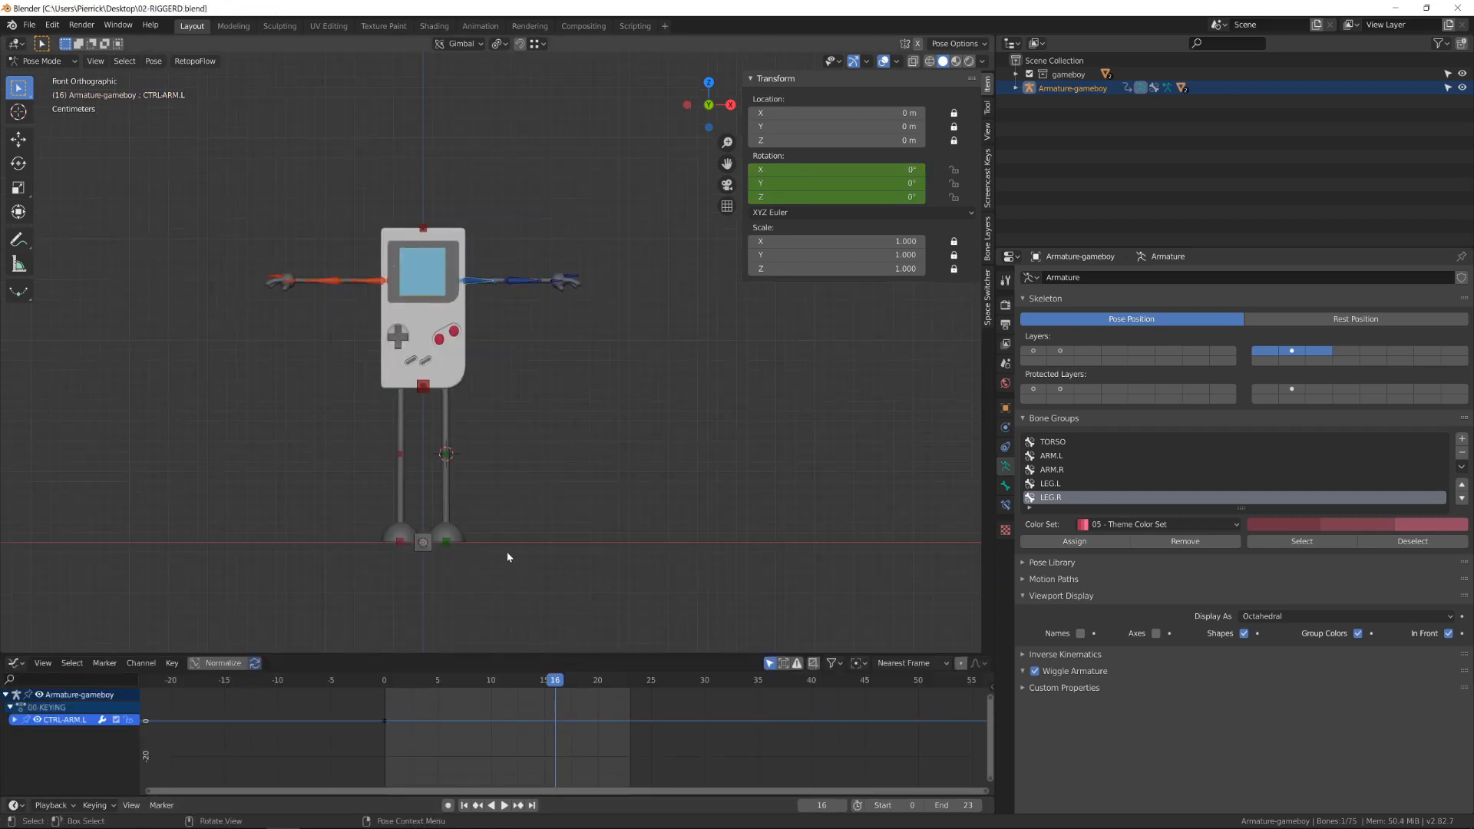
# - Try lowering the body control CTRL-BODY to test how the legs bend, cancelling each move
pyautogui.press('KP_3')
pyautogui.scroll(2, 512, 547)
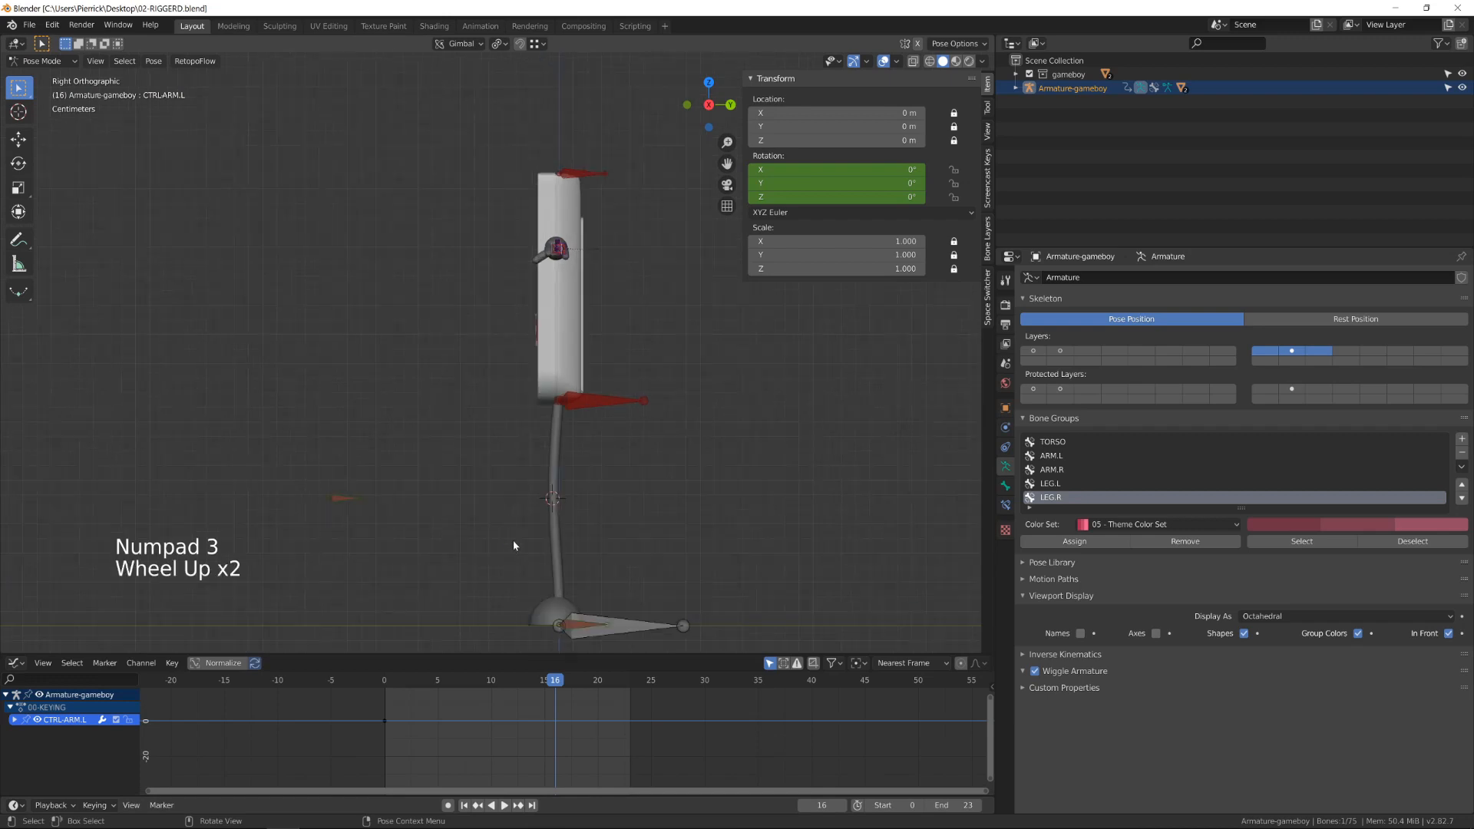
pyautogui.keyDown('shift'); pyautogui.moveTo(515, 541); pyautogui.dragTo(519, 307, button='middle'); pyautogui.keyUp('shift')
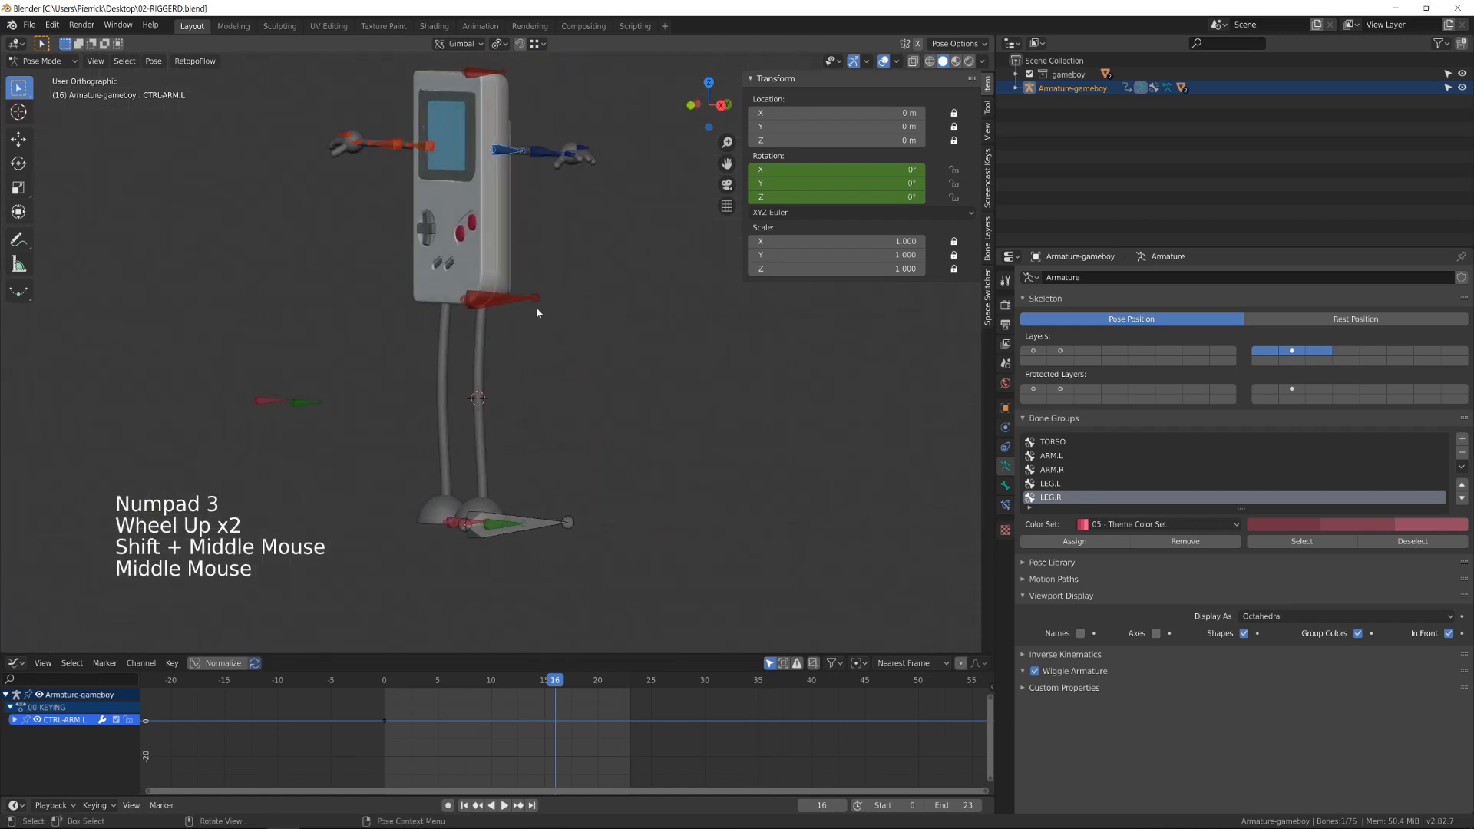
pyautogui.click(519, 301)
pyautogui.click(518, 301)
pyautogui.press('g')
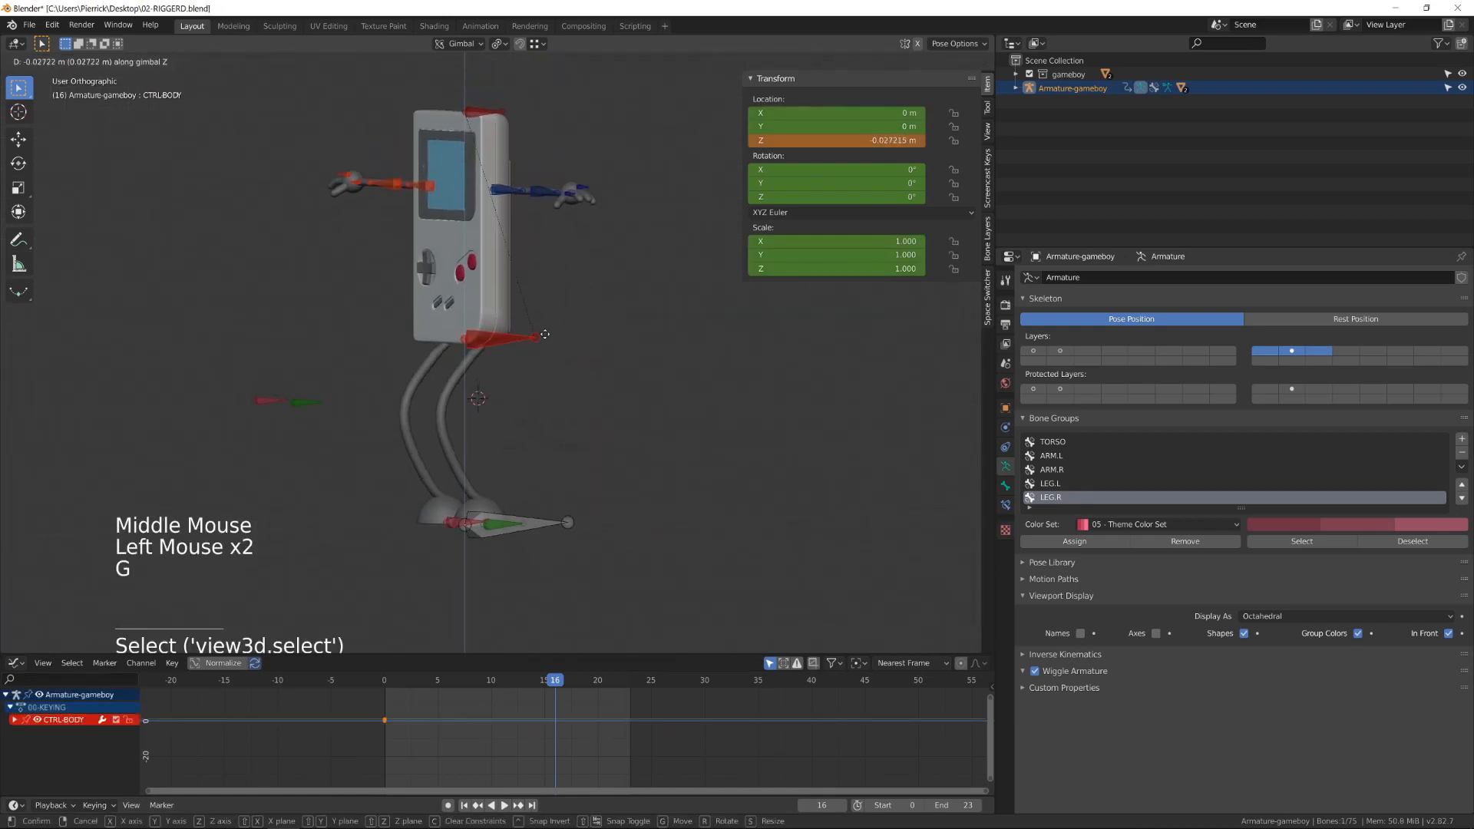
pyautogui.rightClick(524, 344)
pyautogui.press('g')
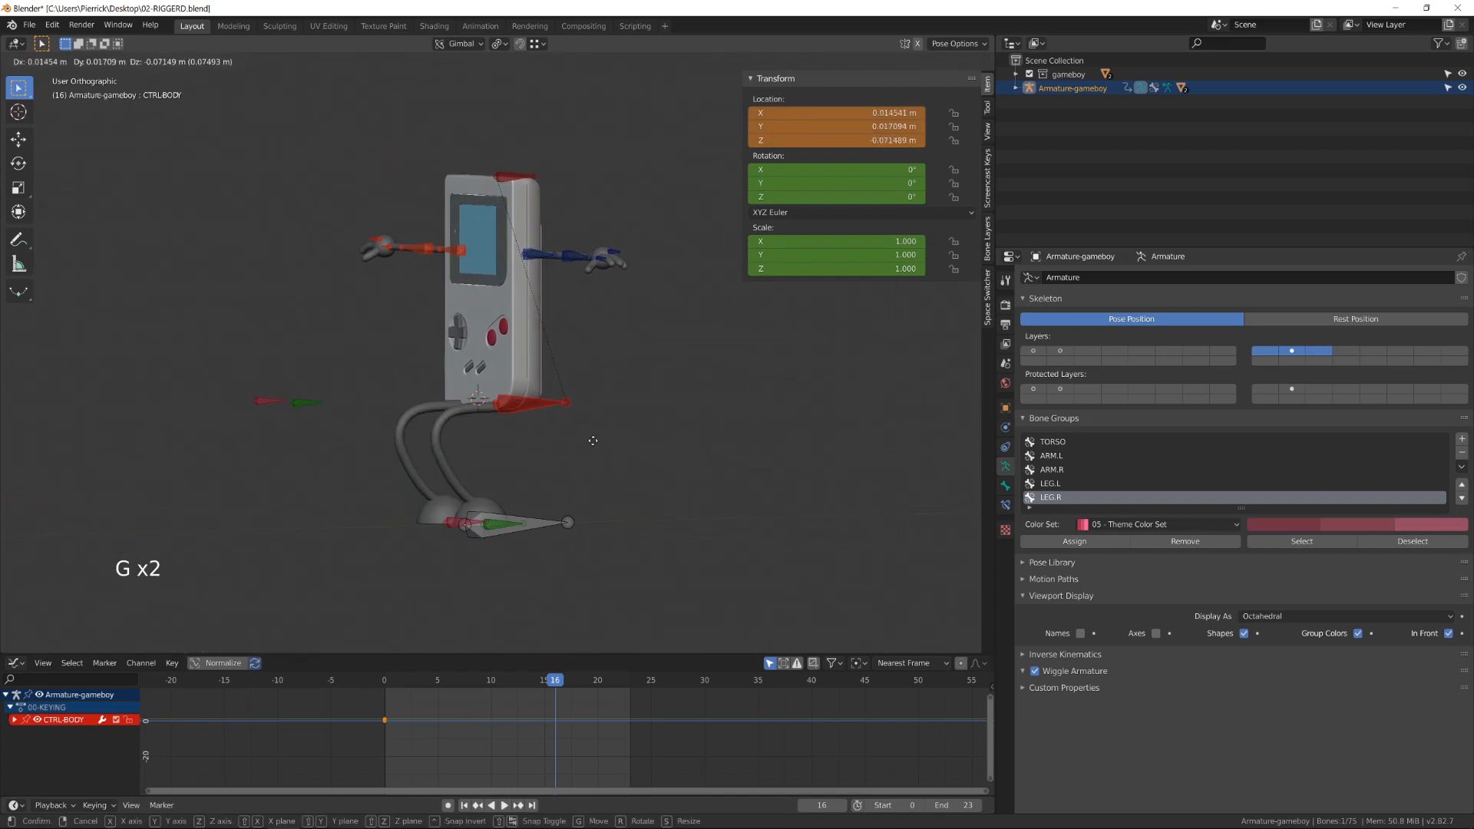
pyautogui.rightClick(581, 436)
# - Try moving CTRL-BODY forward, backward and down in the right side view, cancelling each move
pyautogui.press('KP_3')
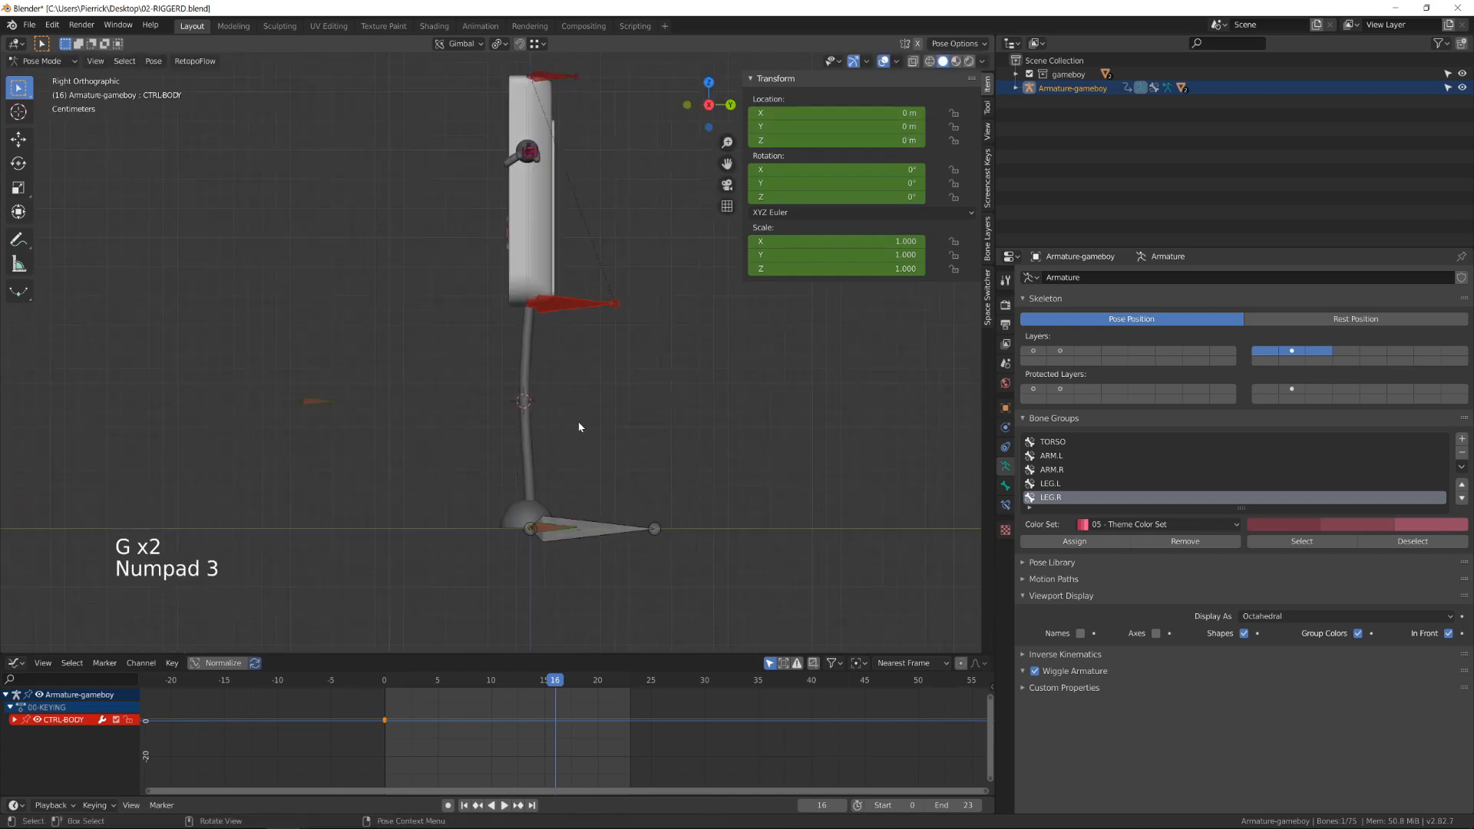
pyautogui.press('g')
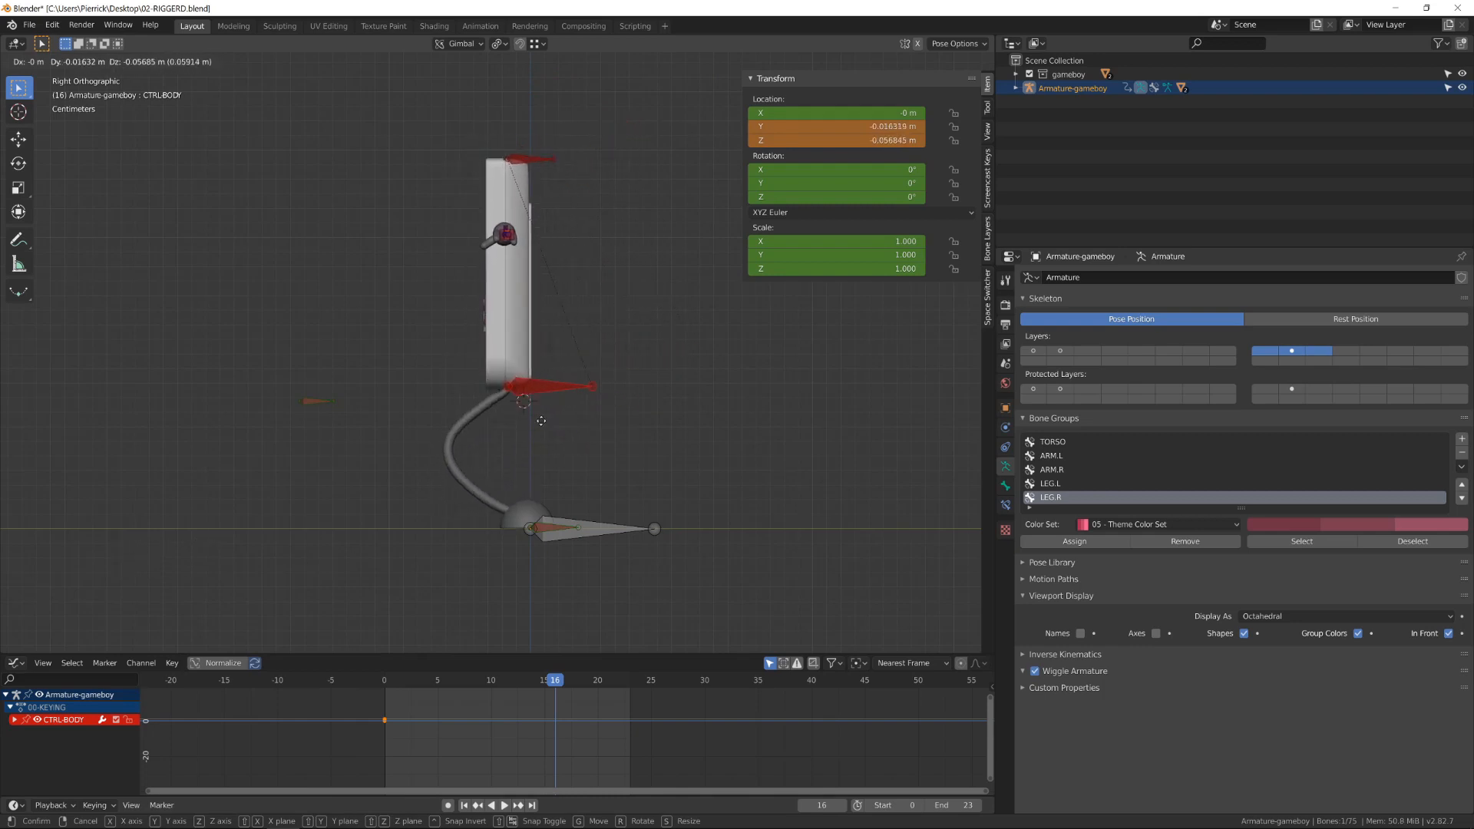
pyautogui.rightClick(579, 407)
pyautogui.press('g')
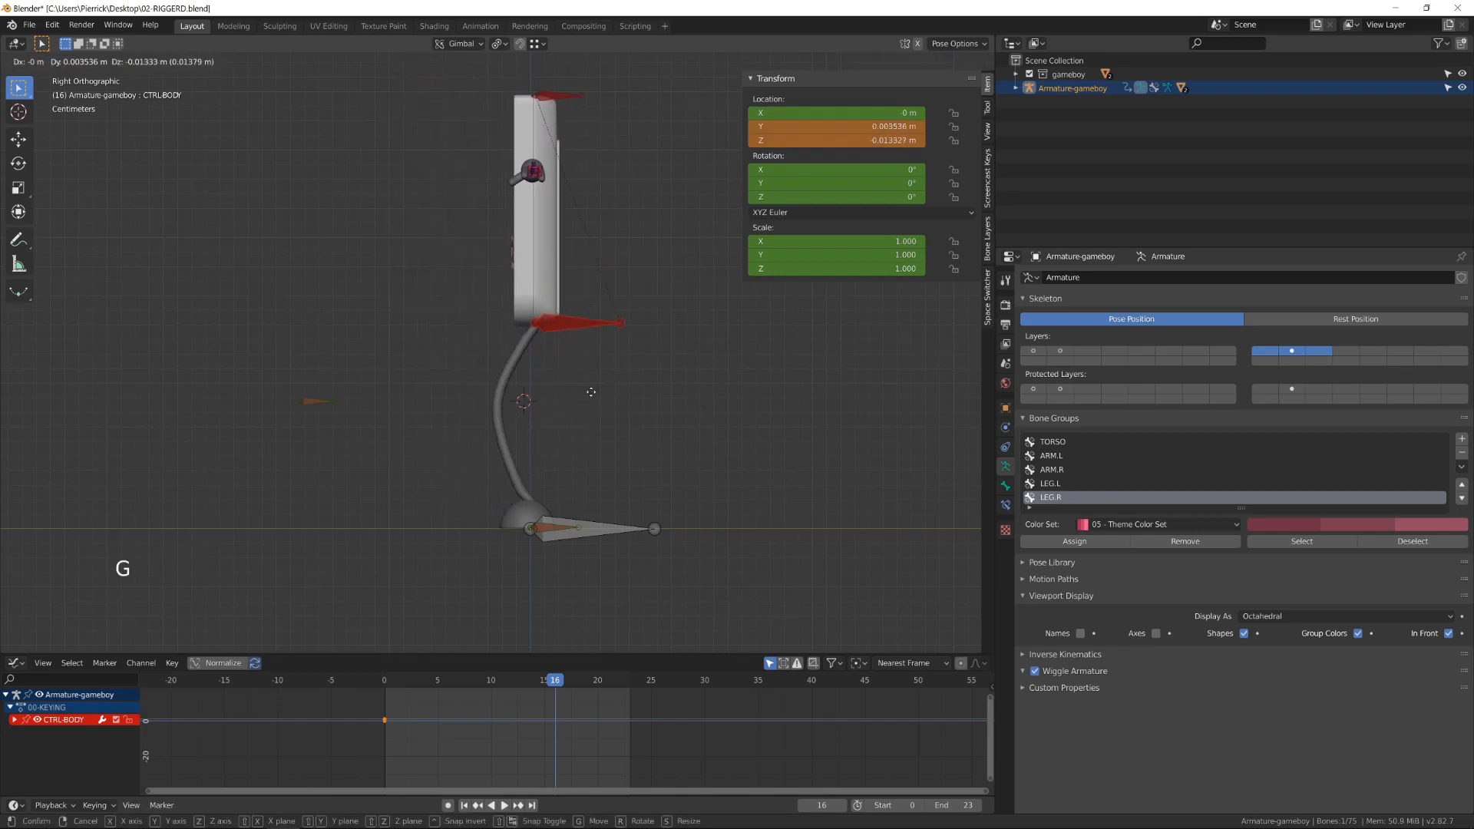
pyautogui.press('g')
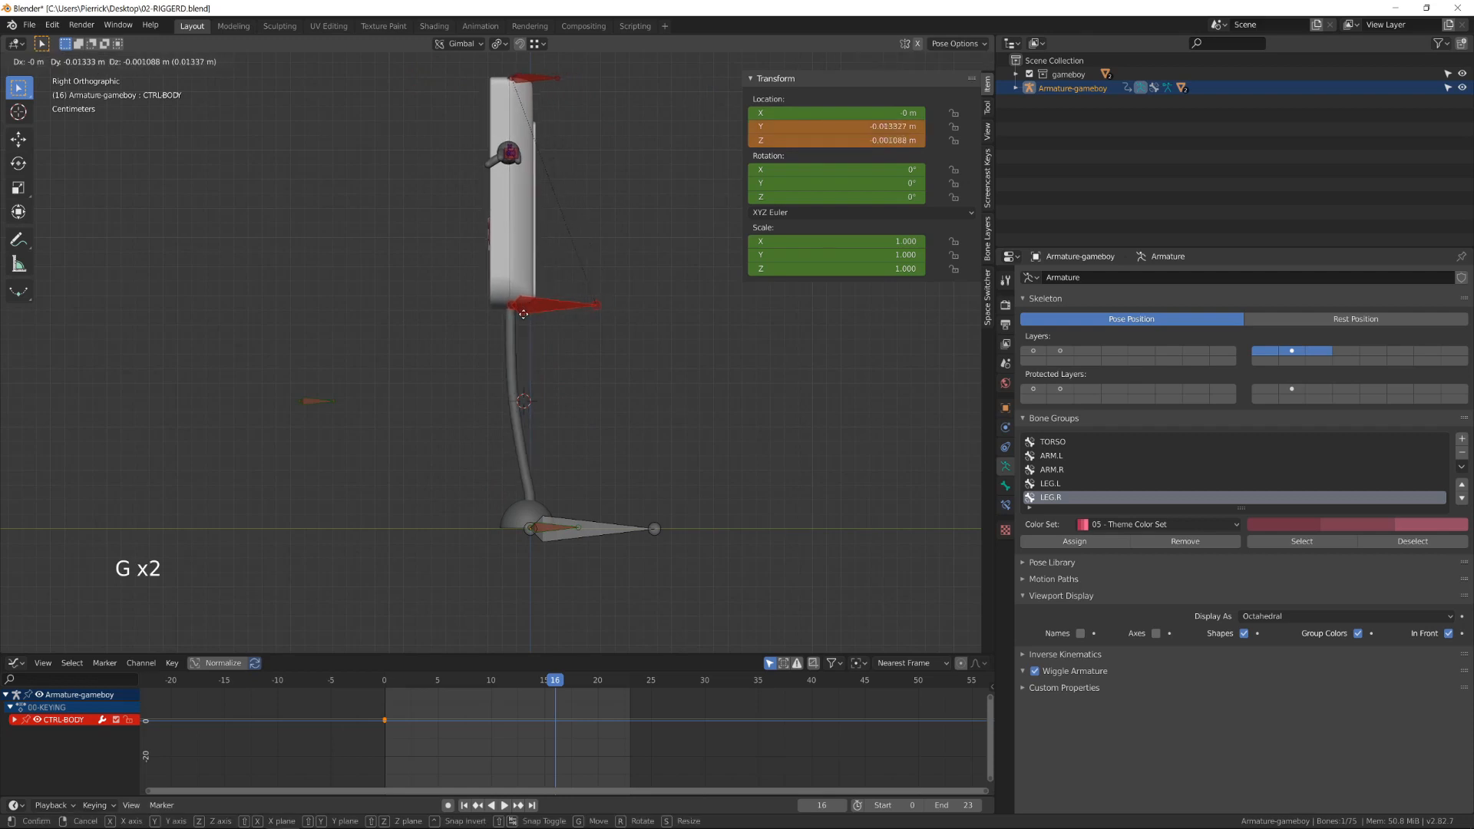
pyautogui.rightClick(638, 329)
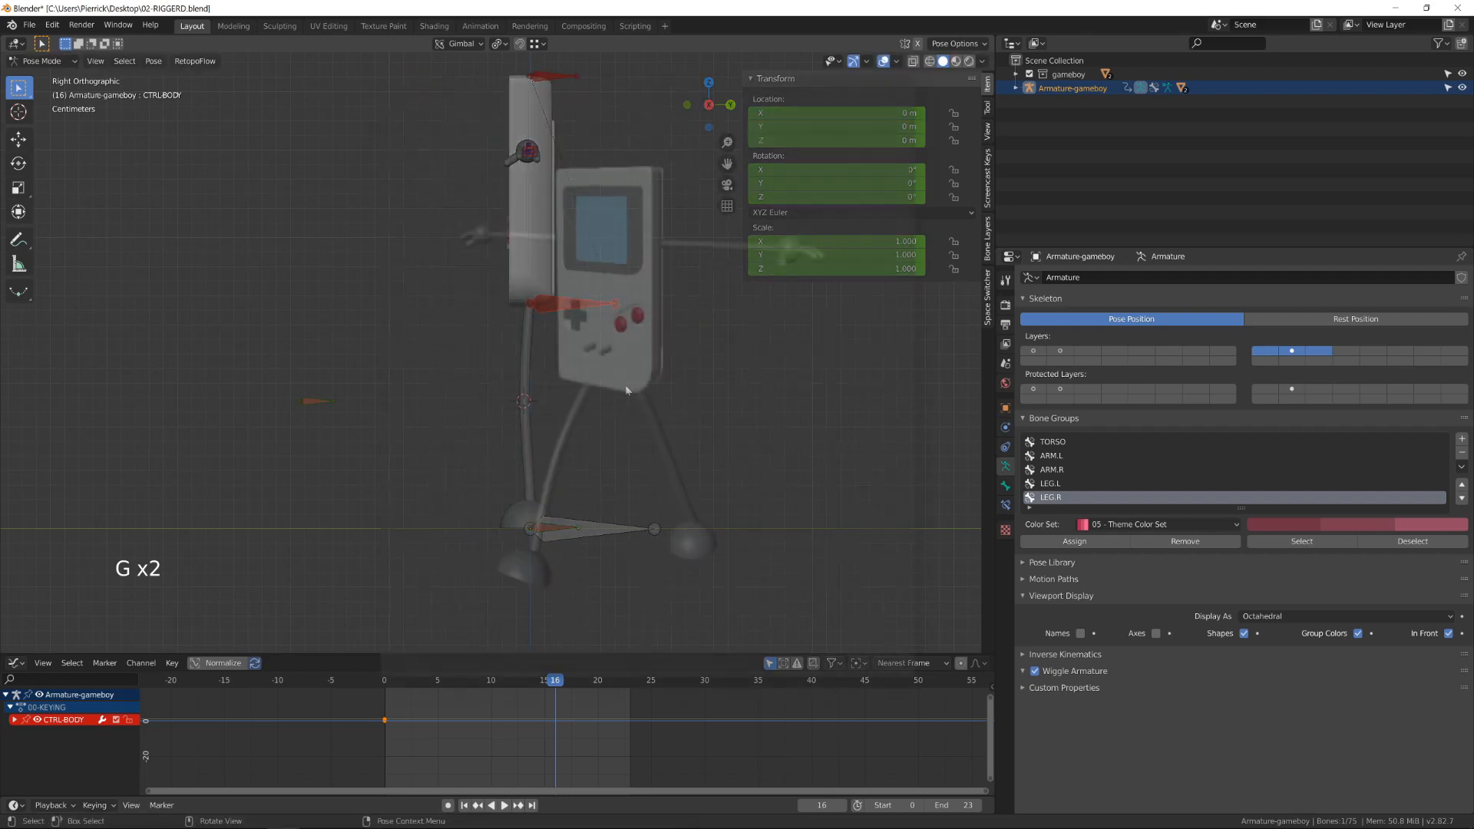
# - Enable Simplify in the scene's render settings, show its viewport options, and collapse its Render subsection
pyautogui.click(1005, 306)
pyautogui.moveTo(798, 424); pyautogui.dragTo(852, 431, button='middle')
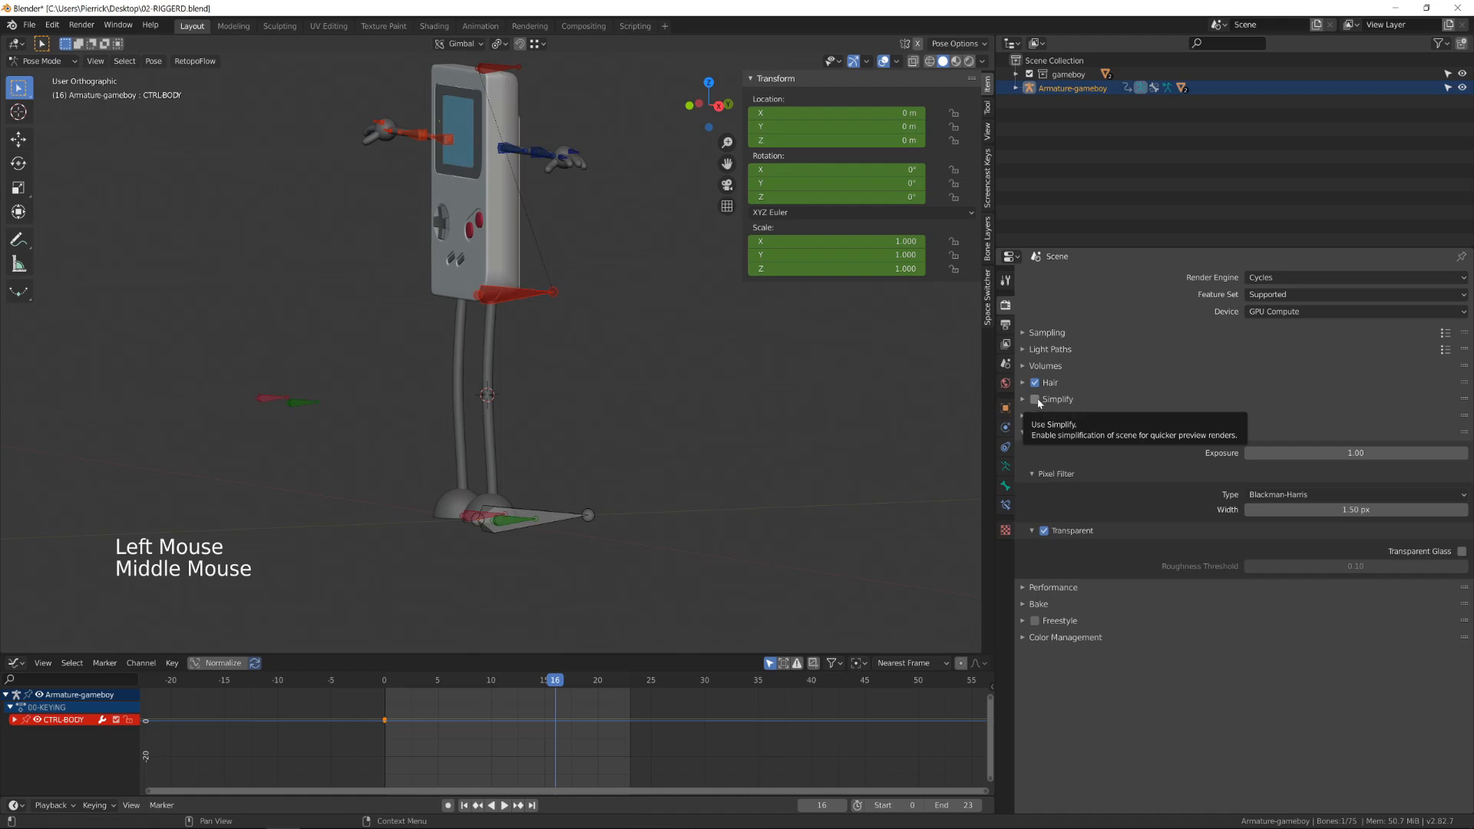
pyautogui.click(1034, 400)
pyautogui.click(1021, 399)
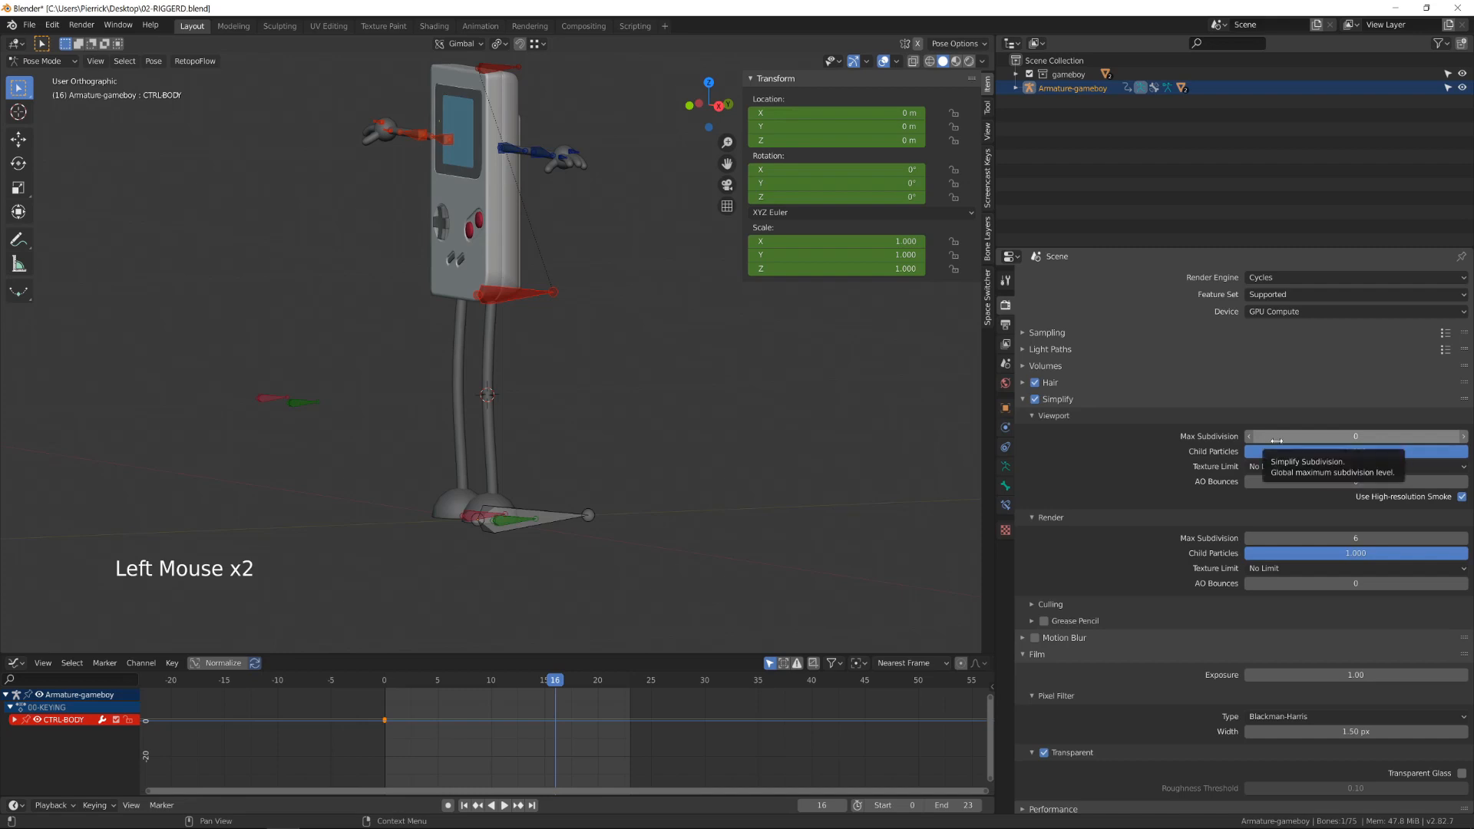
pyautogui.click(1036, 517)
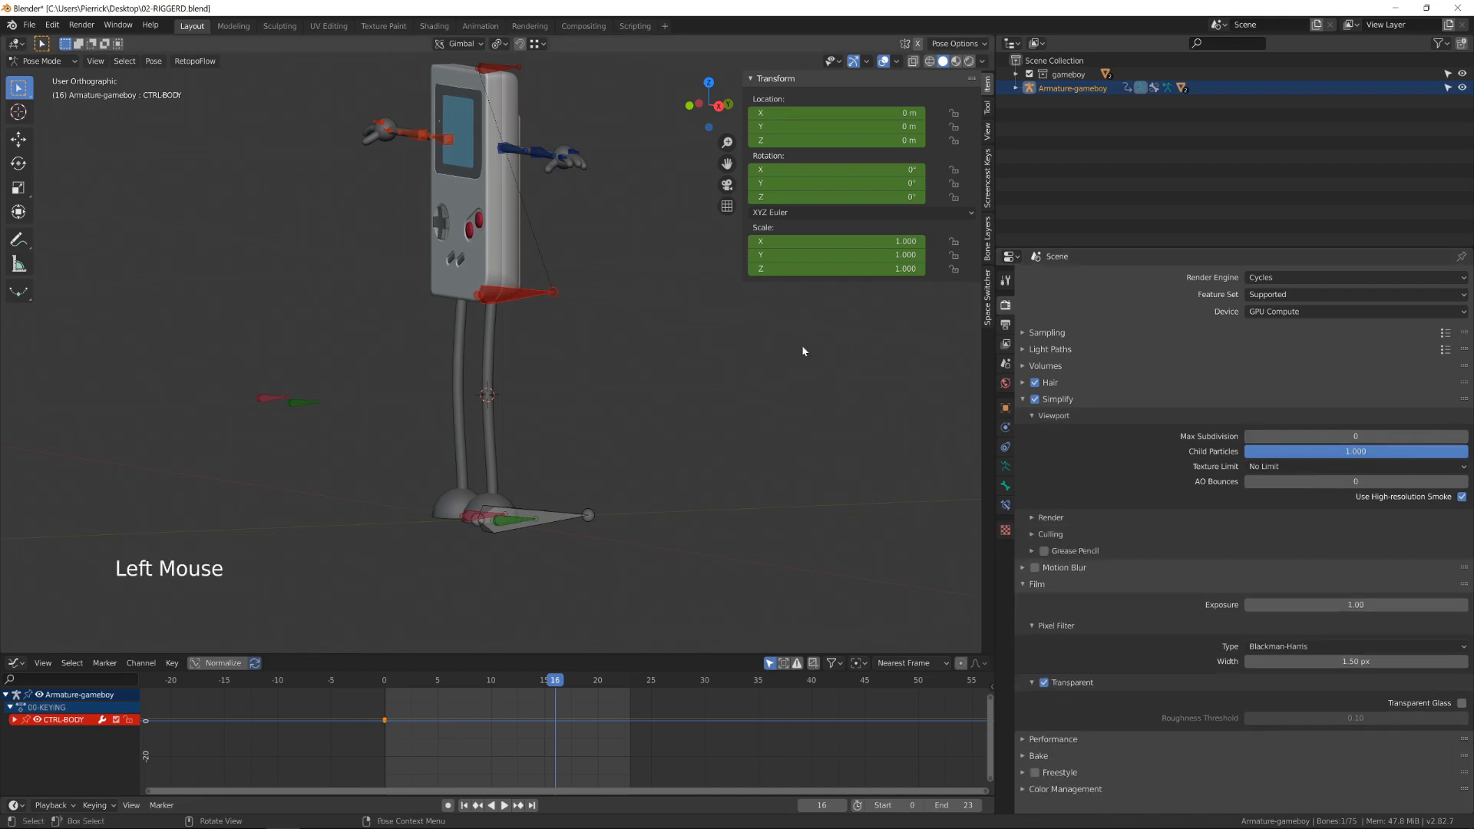
# - Try moving CTRL-BODY, and try moving the ROOT bone in the right side view to test what follows it
pyautogui.click(524, 295)
pyautogui.press('g')
pyautogui.keyDown('shift'); pyautogui.moveTo(523, 295); pyautogui.dragTo(542, 442, button='middle'); pyautogui.keyUp('shift')
pyautogui.press('KP_3')
pyautogui.click(575, 495)
pyautogui.press('g')
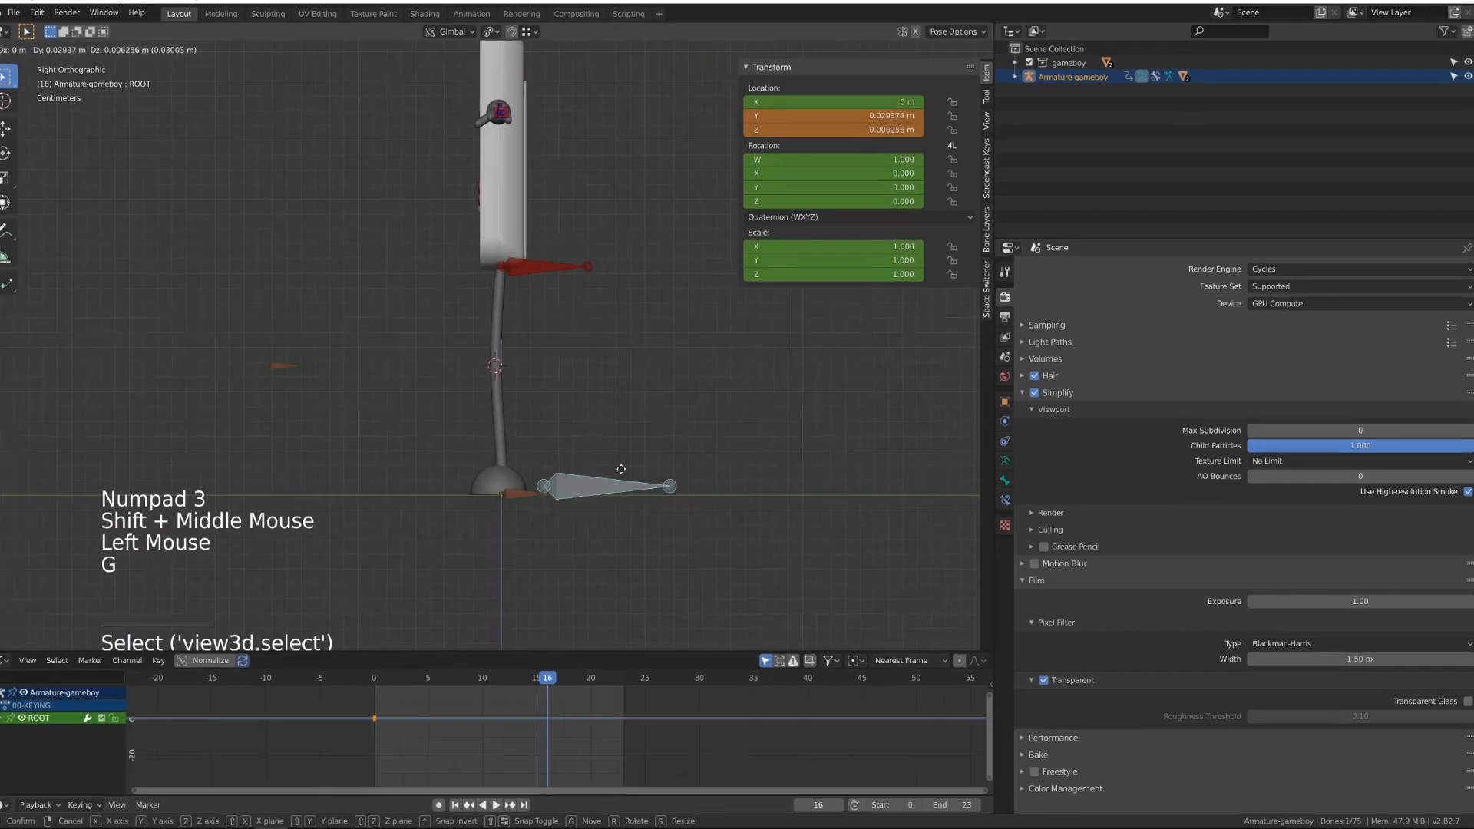
# - Parent the bones CTRL-BODY, CTRL-FOOT.L and CTRL-FOOT.R to ROOT in Edit Mode, and return to Pose Mode
pyautogui.moveTo(177, 204); pyautogui.dragTo(236, 201, button='middle')
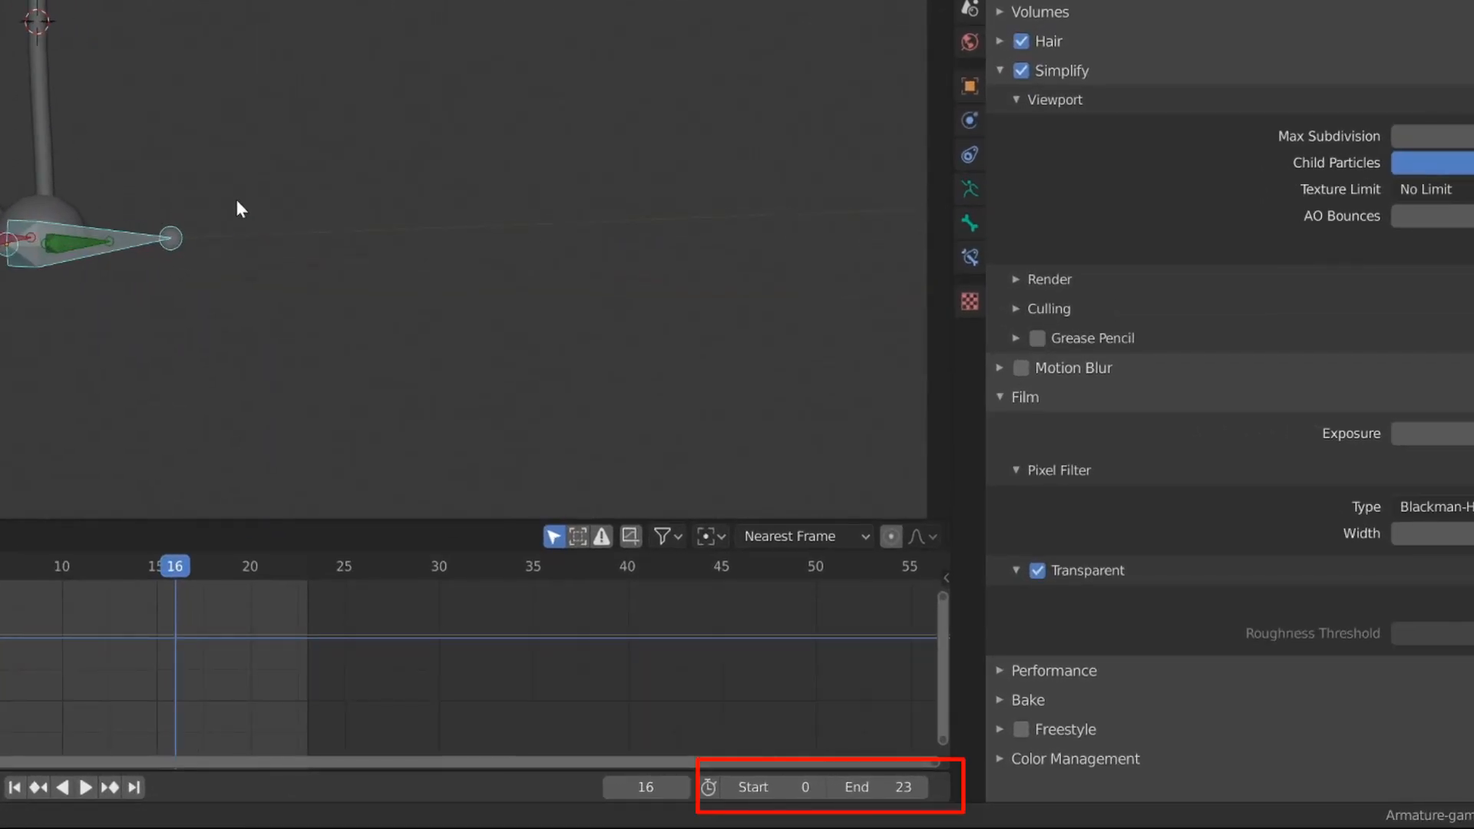
pyautogui.click(87, 71)
pyautogui.scroll(1, 16, 343)
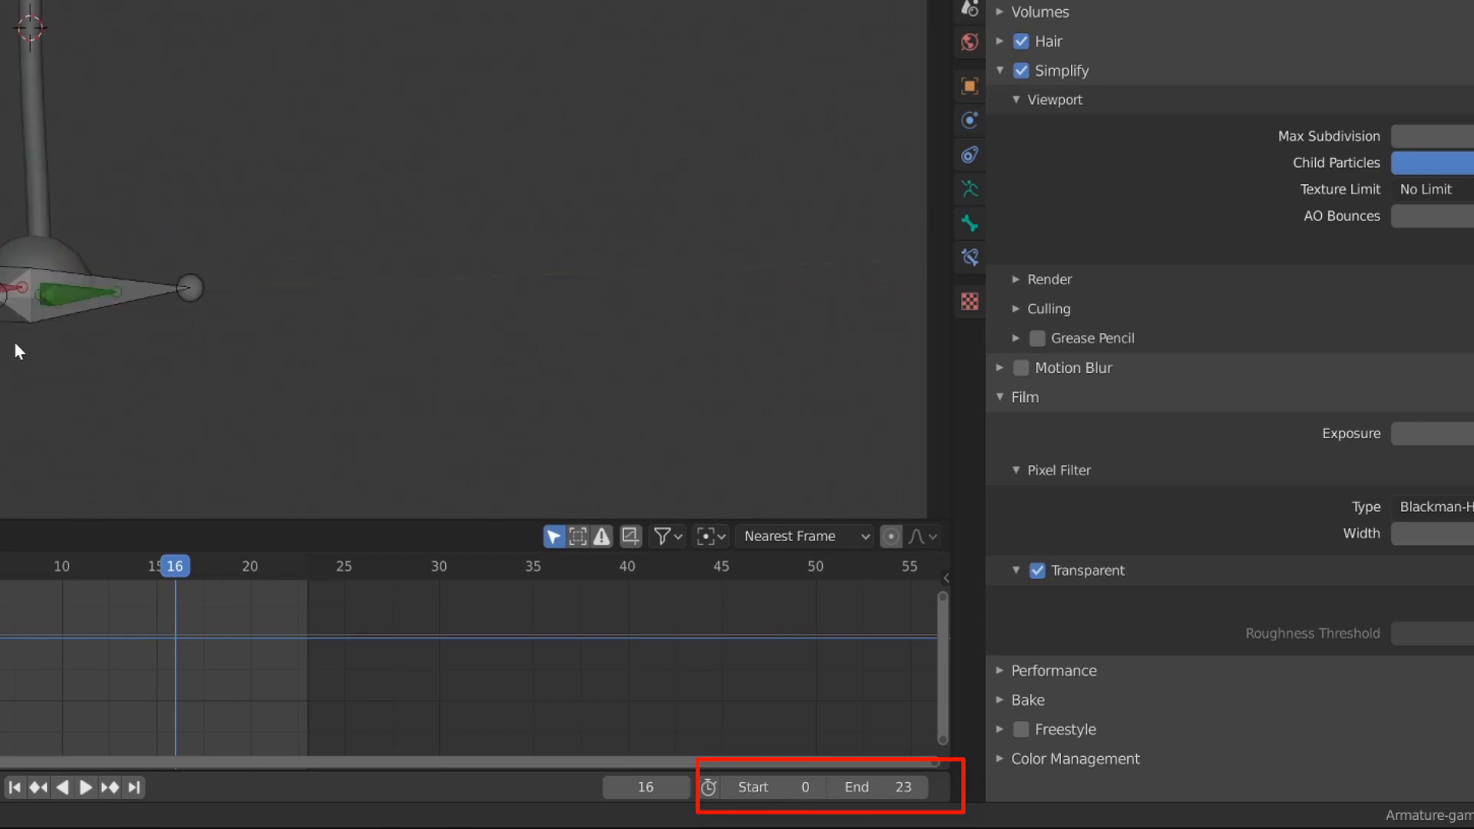
pyautogui.click(64, 305)
pyautogui.press('Tab')
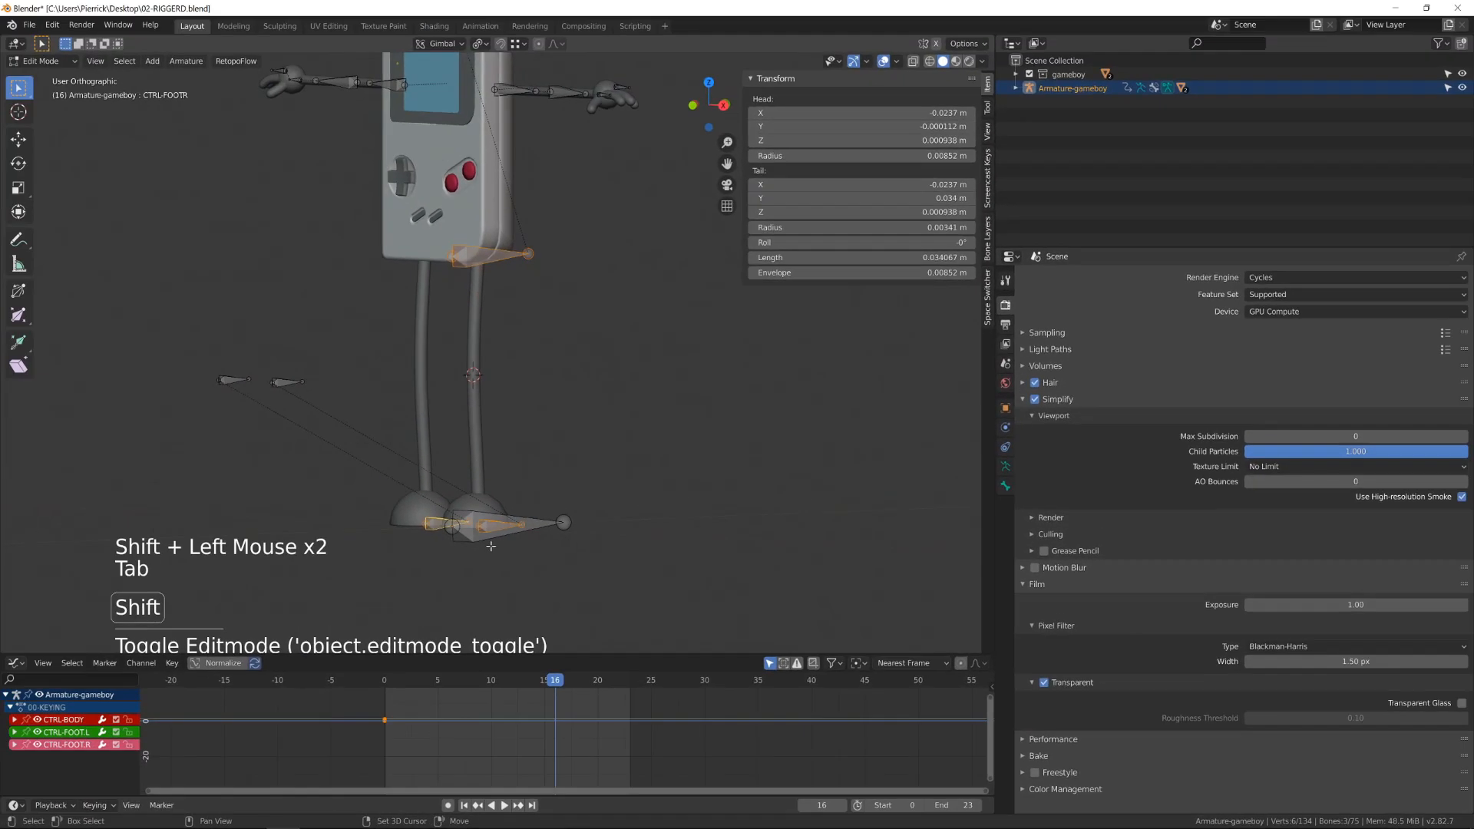
pyautogui.keyDown('shift'); pyautogui.click(492, 544); pyautogui.keyUp('shift')
pyautogui.keyDown('shift'); pyautogui.click(491, 543); pyautogui.keyUp('shift')
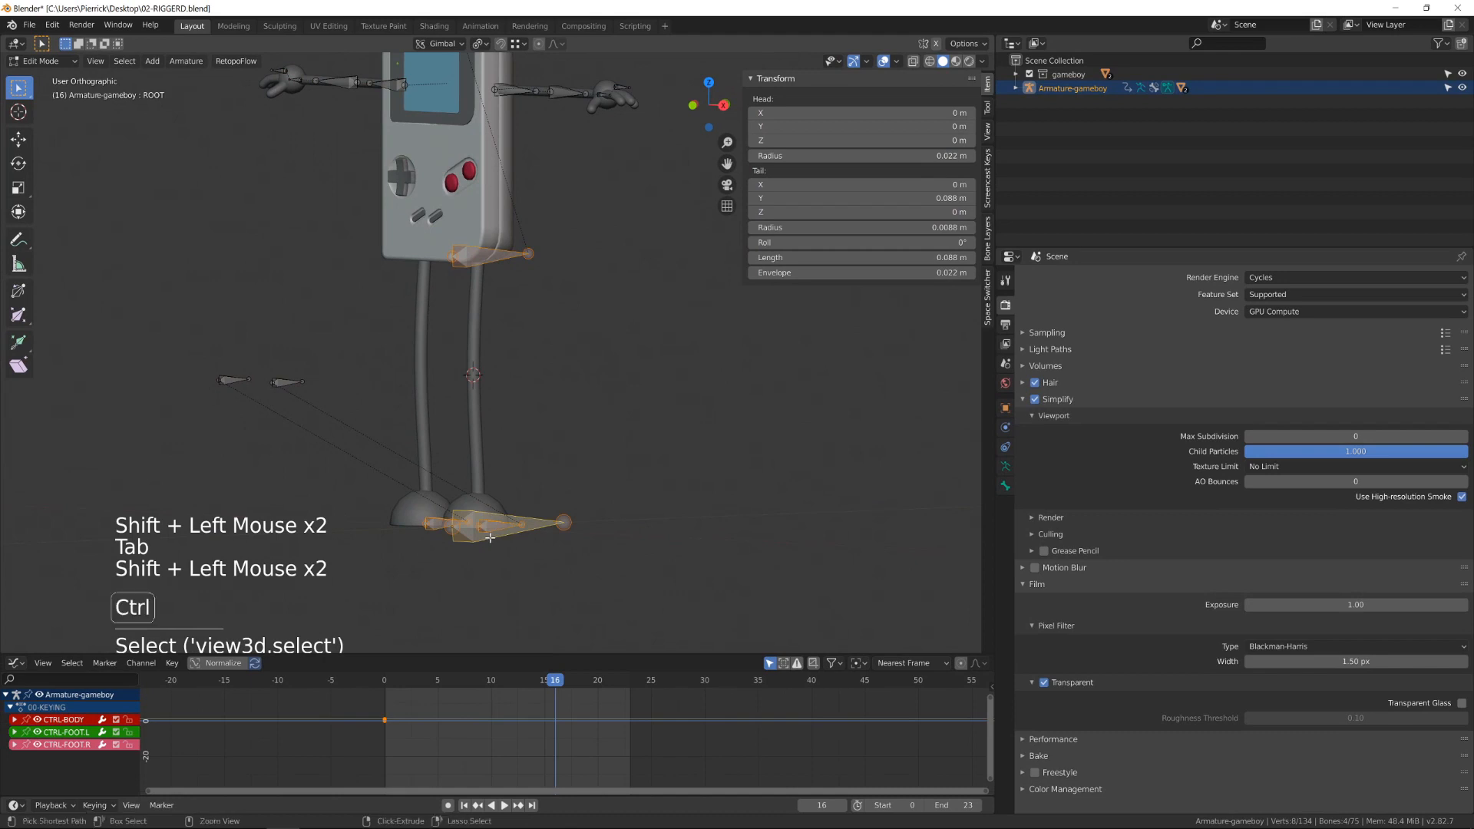
pyautogui.hotkey('ctrl', 'p')
pyautogui.click(491, 540)
pyautogui.press('Tab')
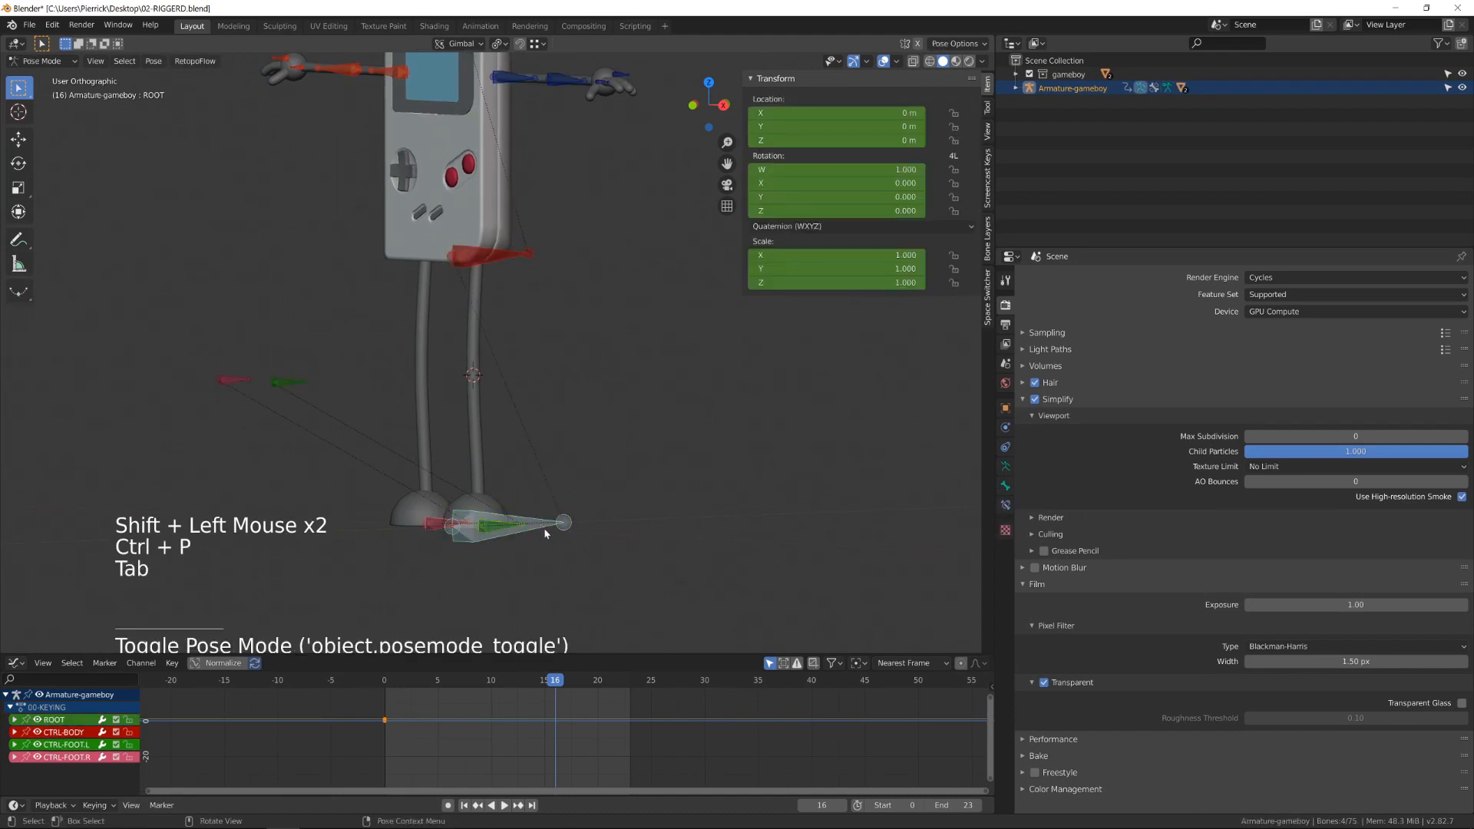
# - Try moving CTRL-BODY and the control bone at the top of the body in the right side view
pyautogui.scroll(-2, 548, 530)
pyautogui.press('KP_3')
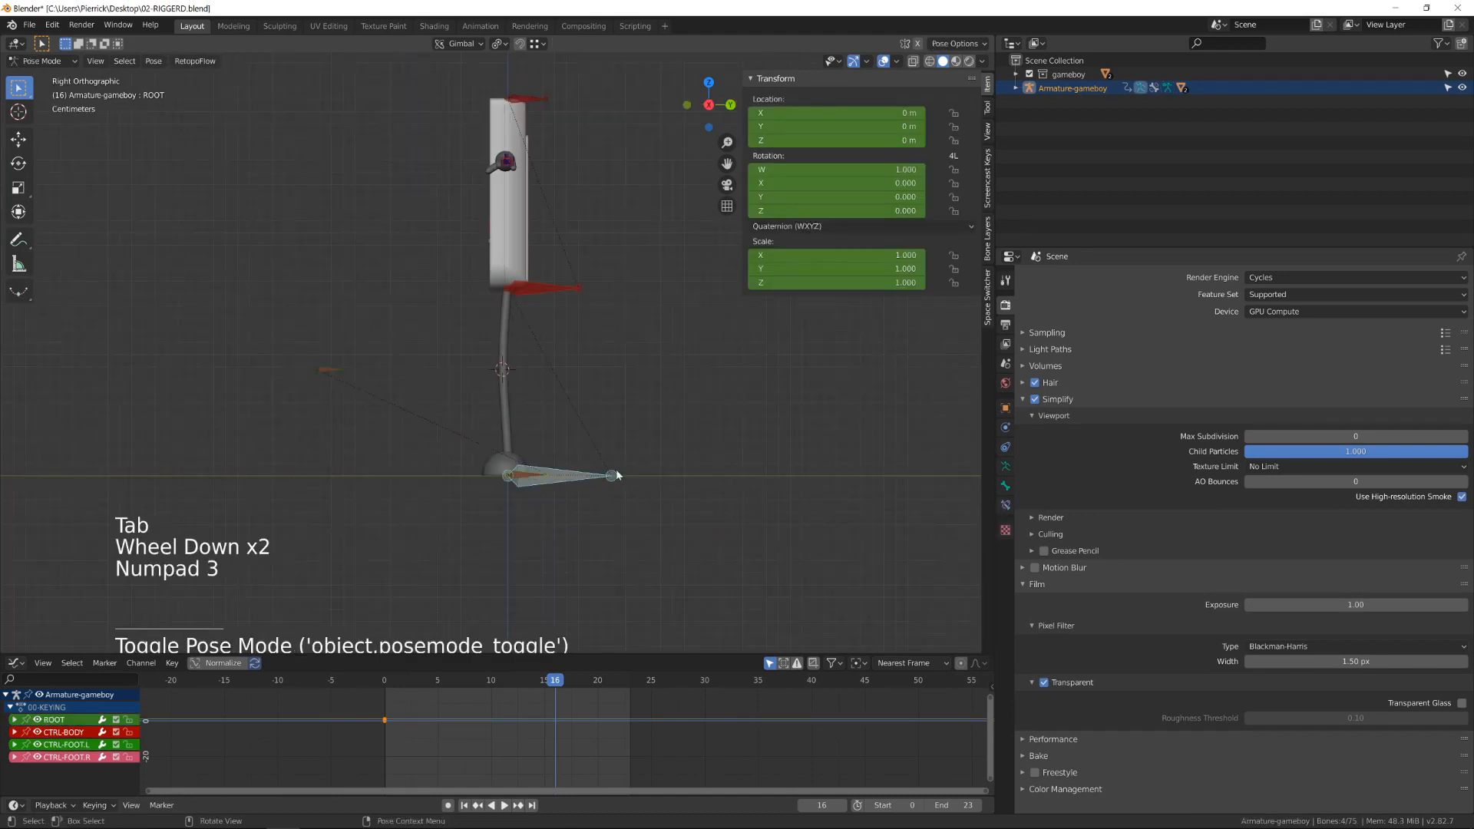
pyautogui.click(553, 288)
pyautogui.press('g')
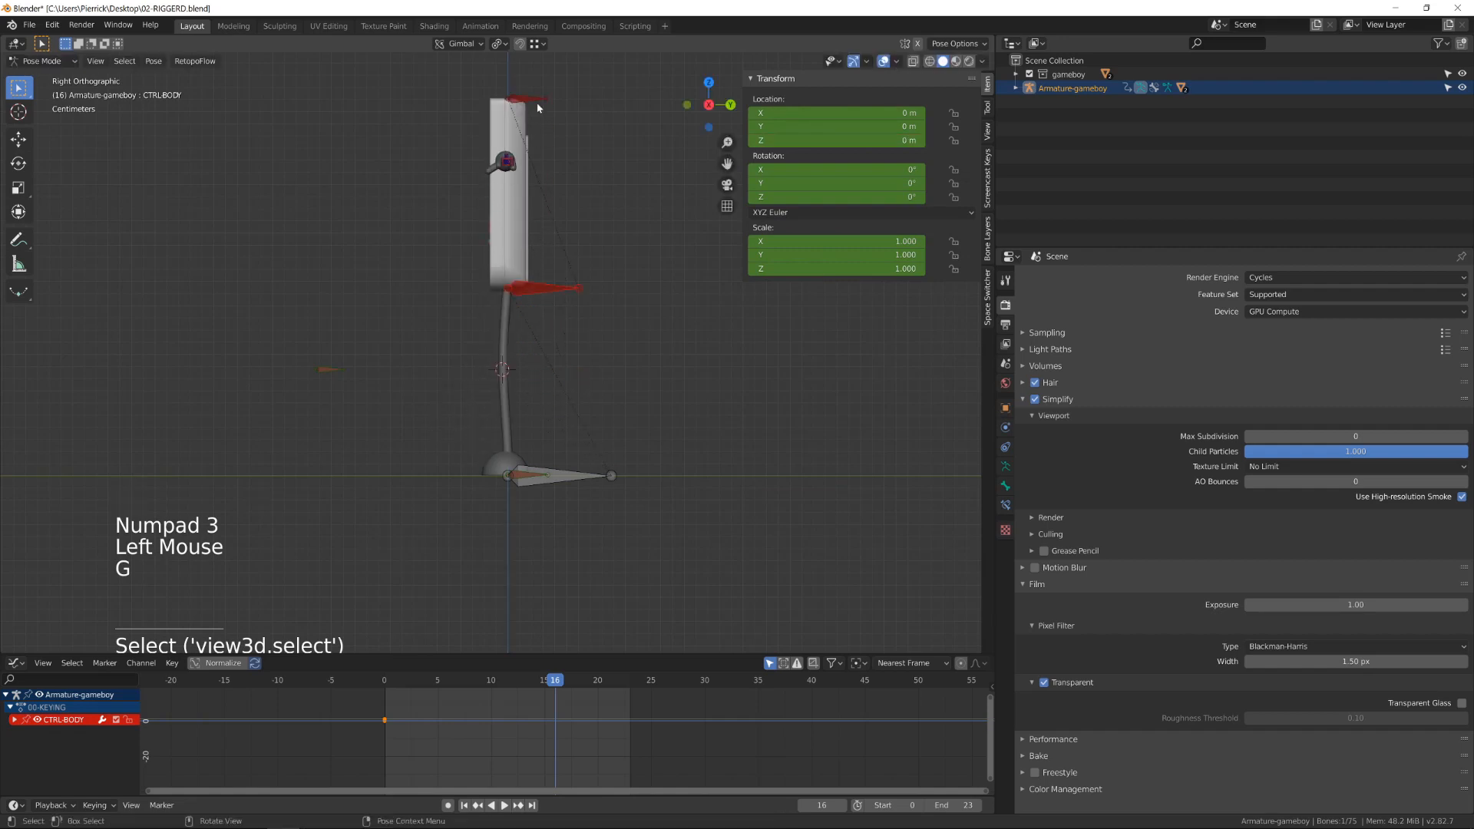
pyautogui.click(537, 106)
pyautogui.press('g')
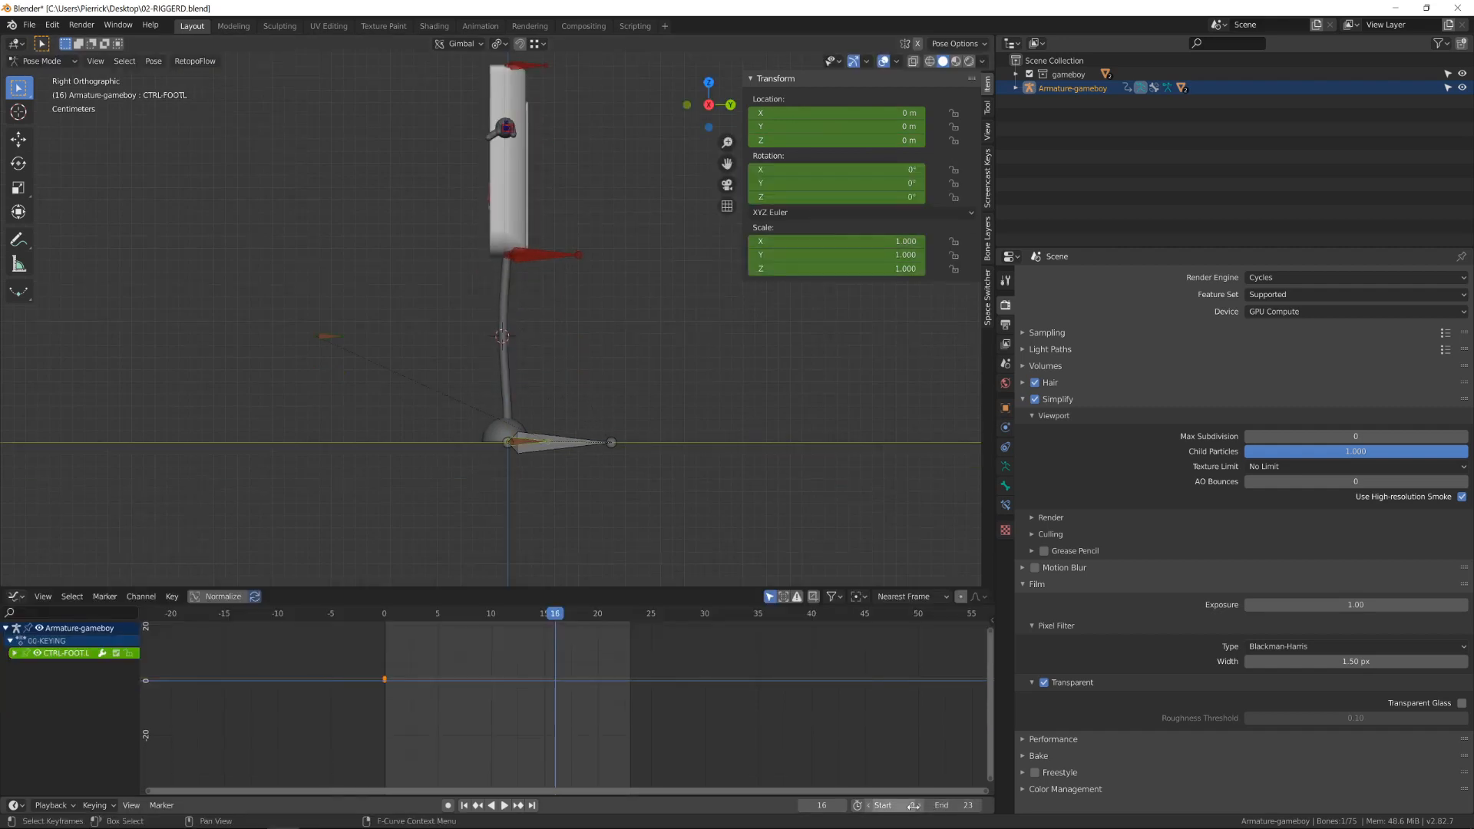
# - Show the Action Editor below the viewport, and duplicate the 00-KEYING action as 01-WALK with a fake user
pyautogui.click(16, 596)
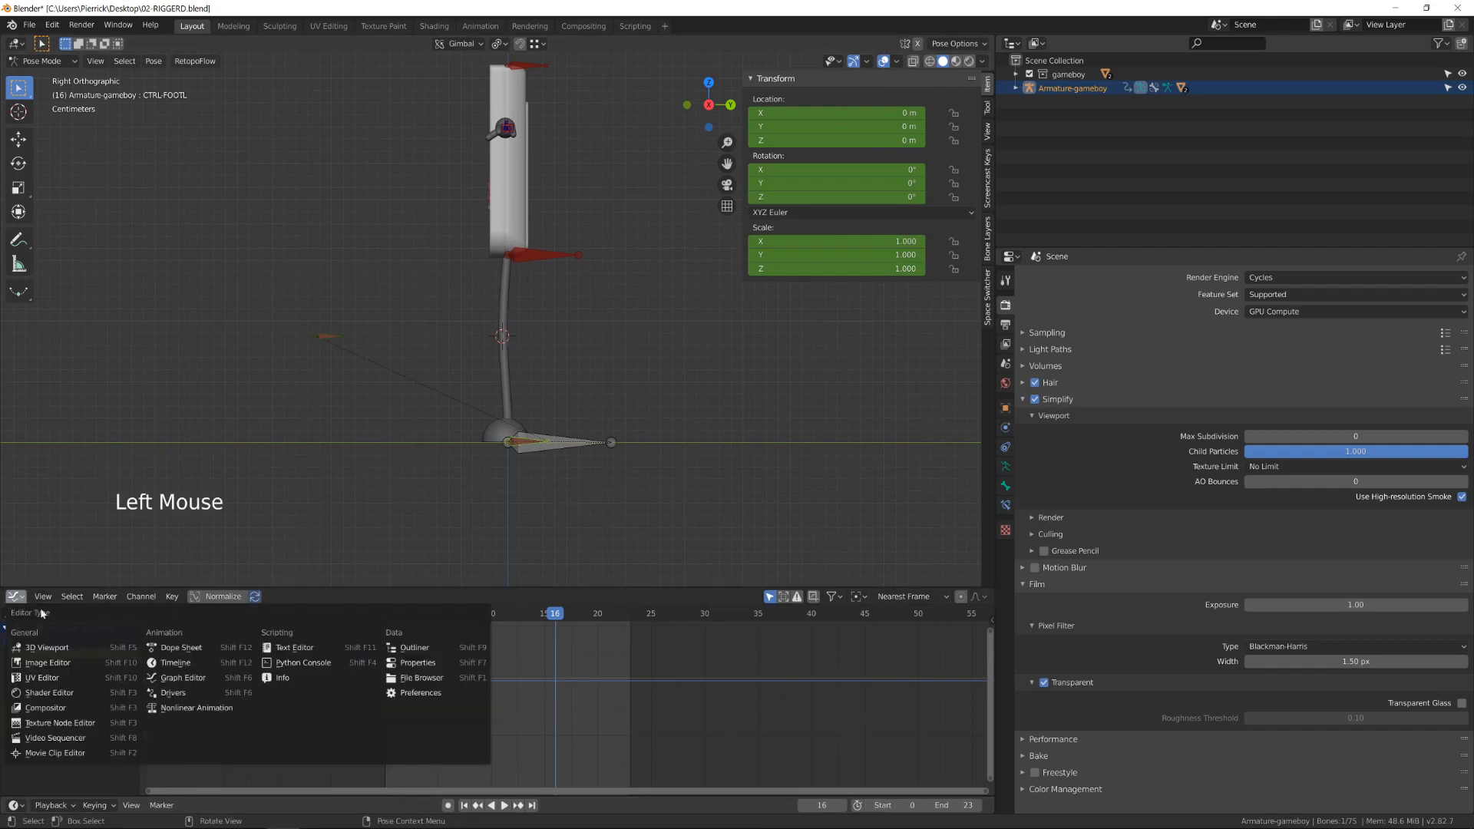
pyautogui.click(180, 647)
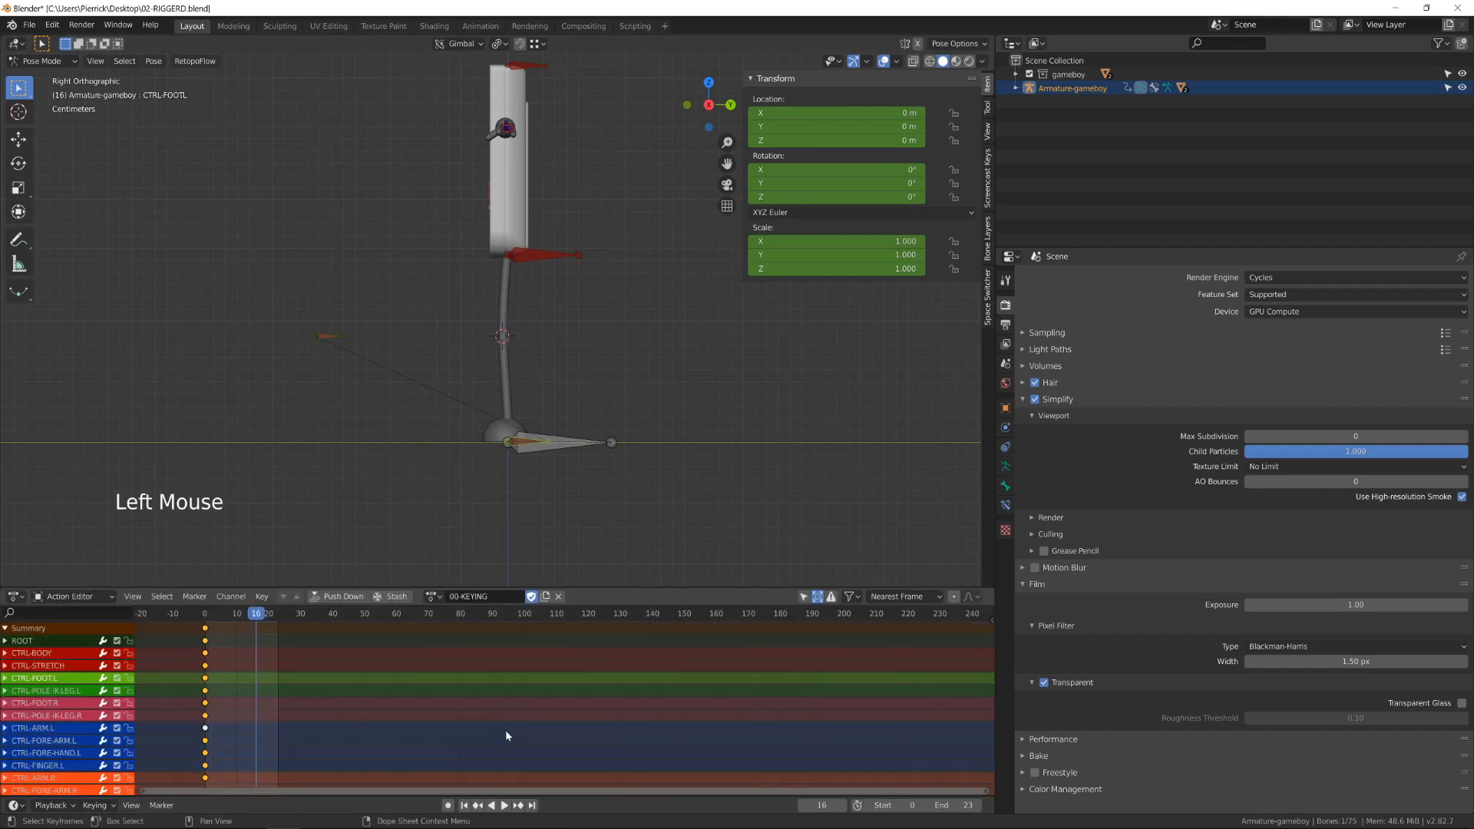
pyautogui.click(545, 598)
pyautogui.doubleClick(490, 597)
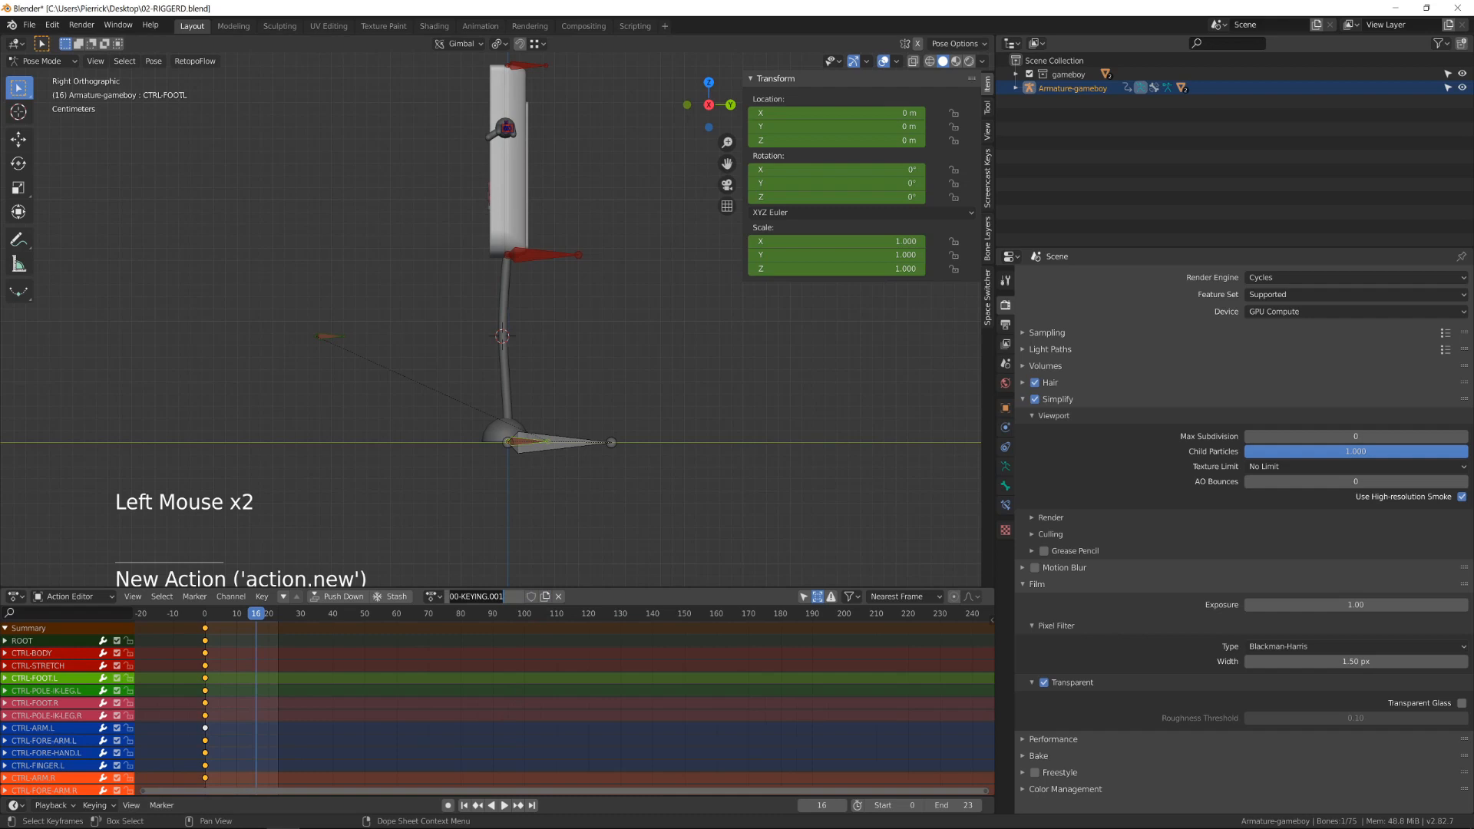
pyautogui.write('01-WALK')
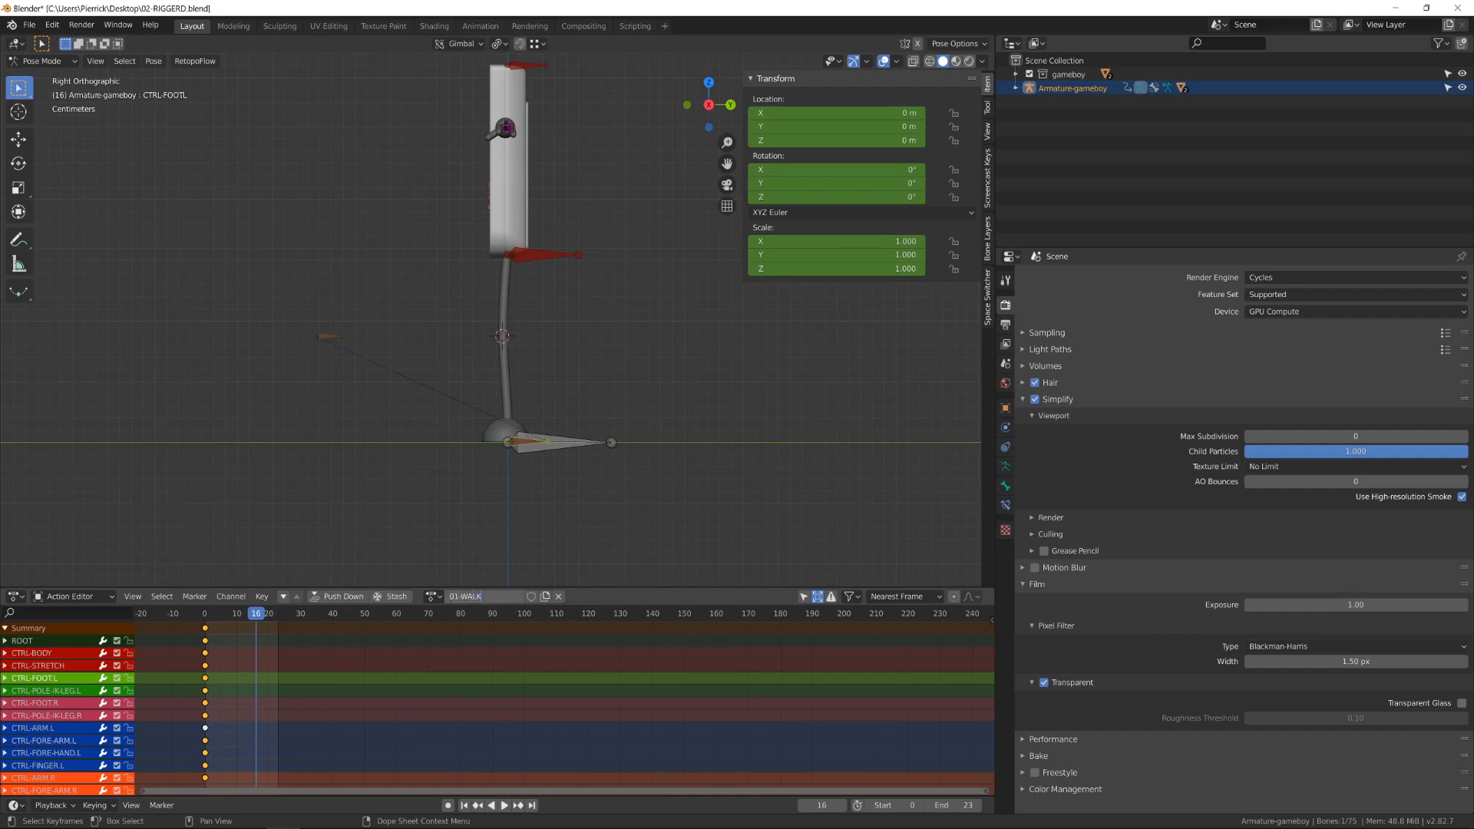
pyautogui.press('Return')
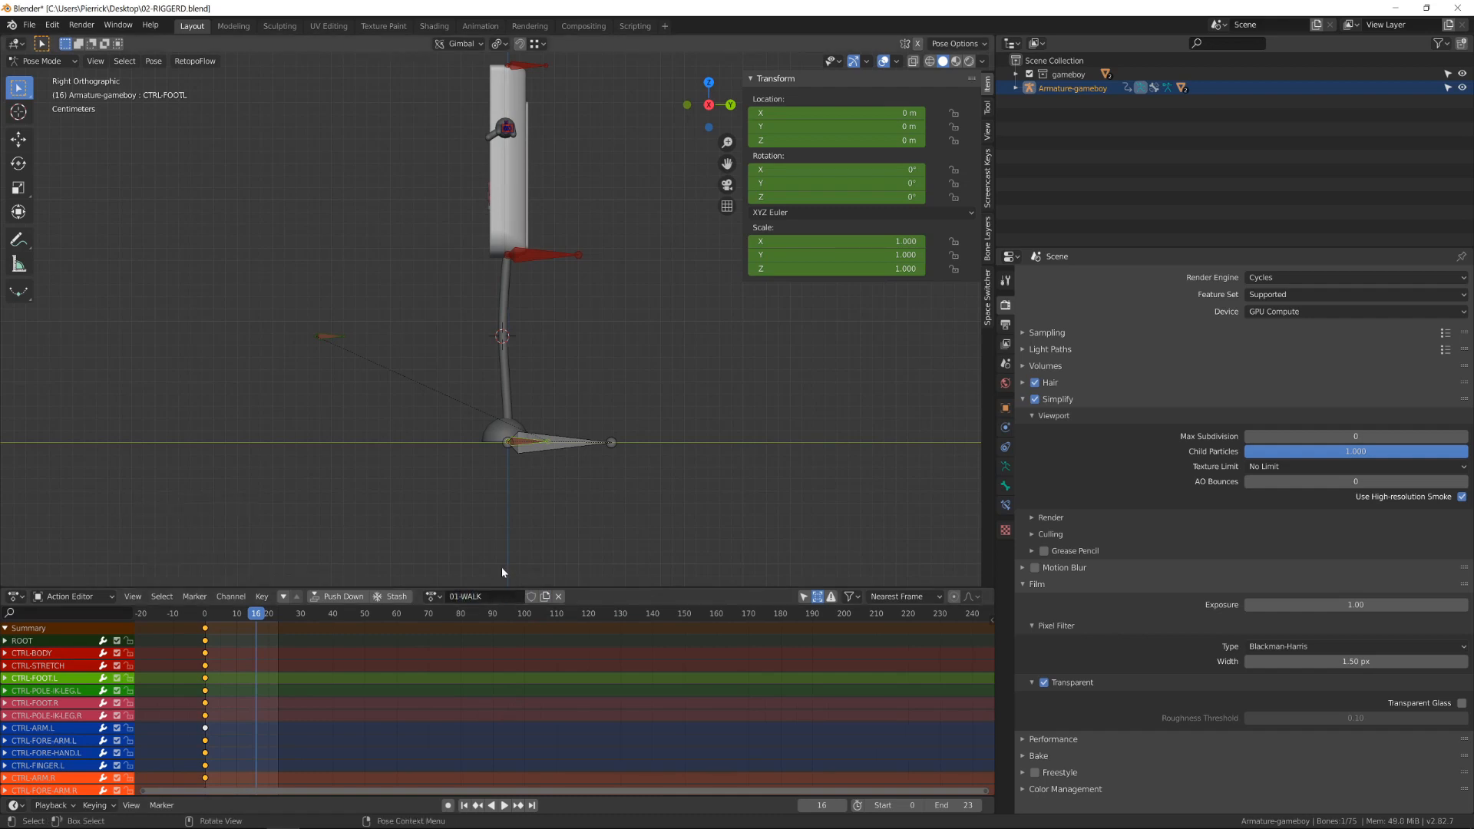
pyautogui.click(531, 596)
# - Go to frame 0 and hide the ROOT bone
pyautogui.click(204, 613)
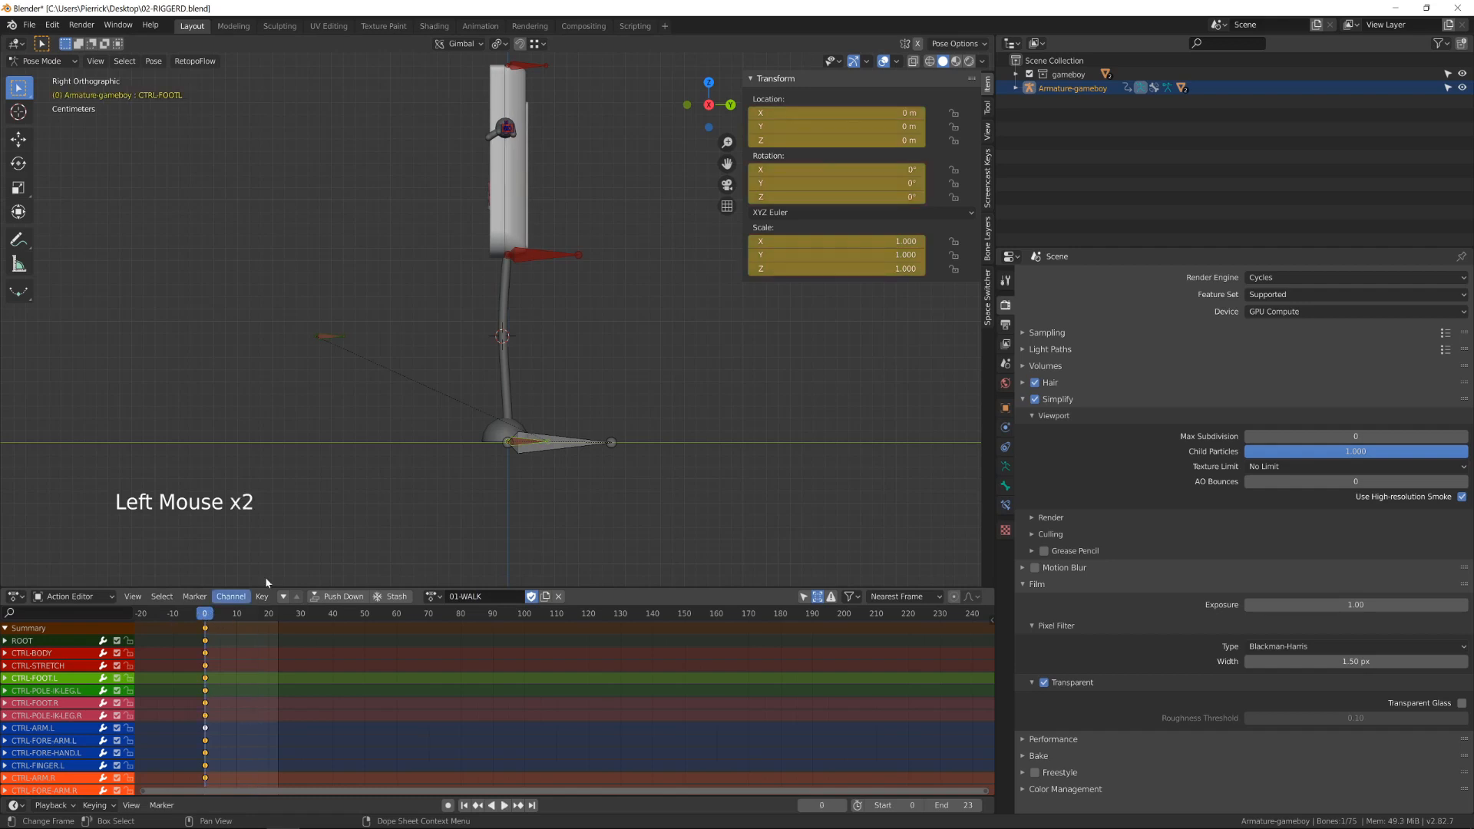
pyautogui.keyDown('shift'); pyautogui.moveTo(504, 421); pyautogui.dragTo(487, 380, button='middle'); pyautogui.keyUp('shift')
pyautogui.scroll(1, 565, 416)
pyautogui.click(565, 417)
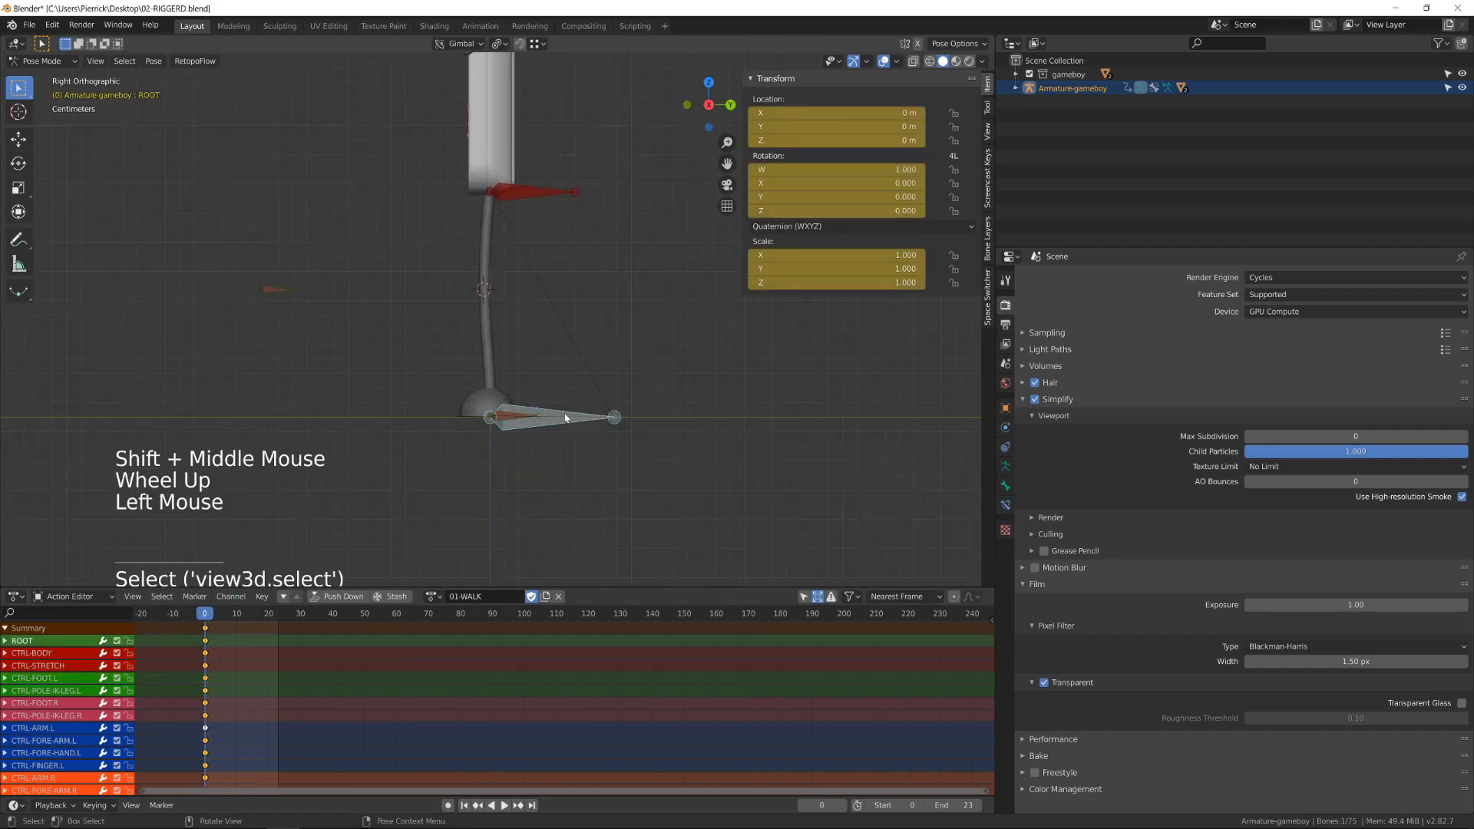
pyautogui.press('h')
# - Select the left foot control CTRL-FOOT.L and show the scene's output settings with the frame range and frame rate
pyautogui.click(537, 416)
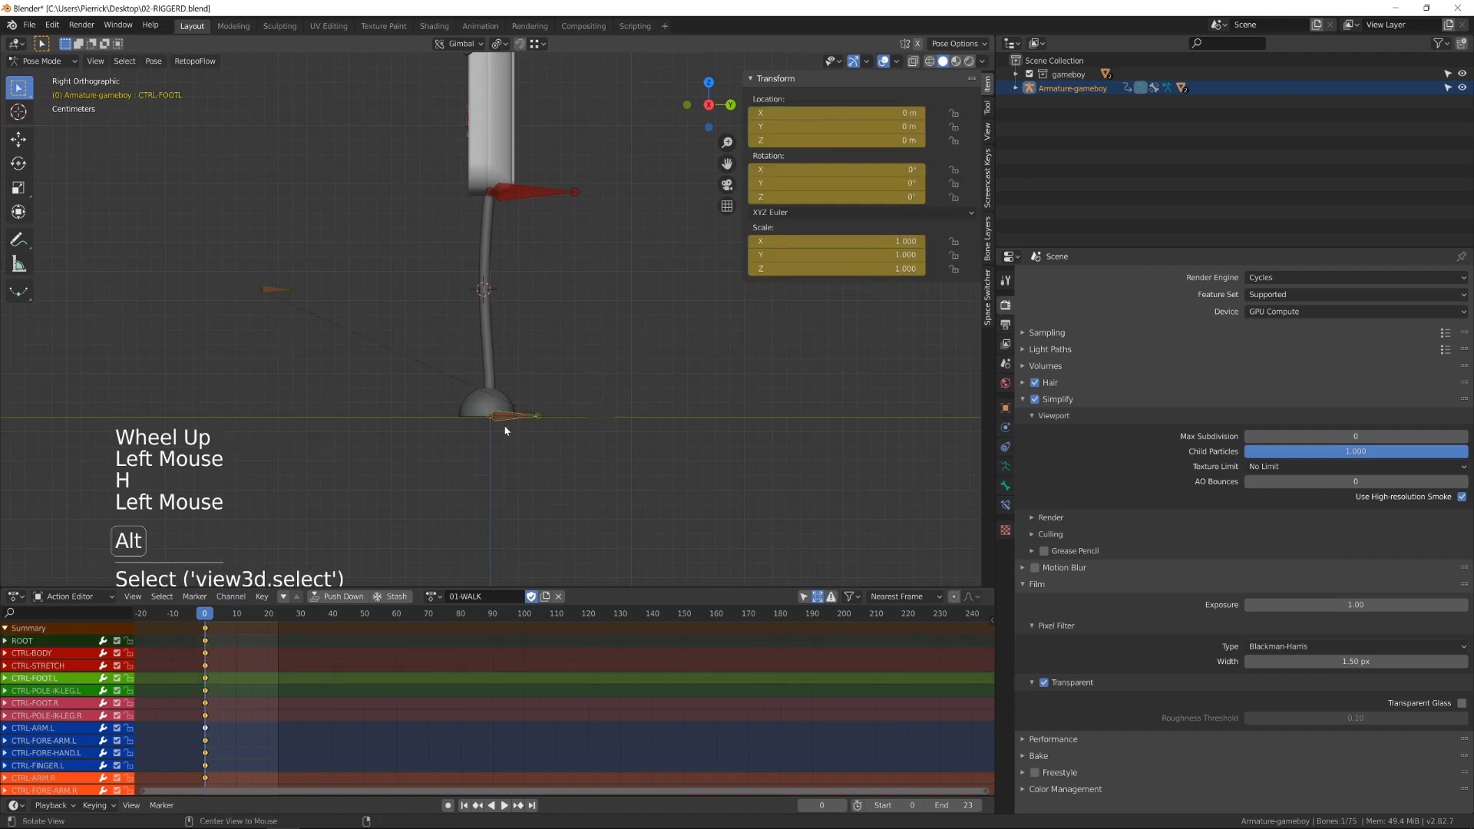
pyautogui.keyDown('alt'); pyautogui.moveTo(537, 416); pyautogui.dragTo(505, 426, button='middle'); pyautogui.keyUp('alt')
pyautogui.press('KP_3')
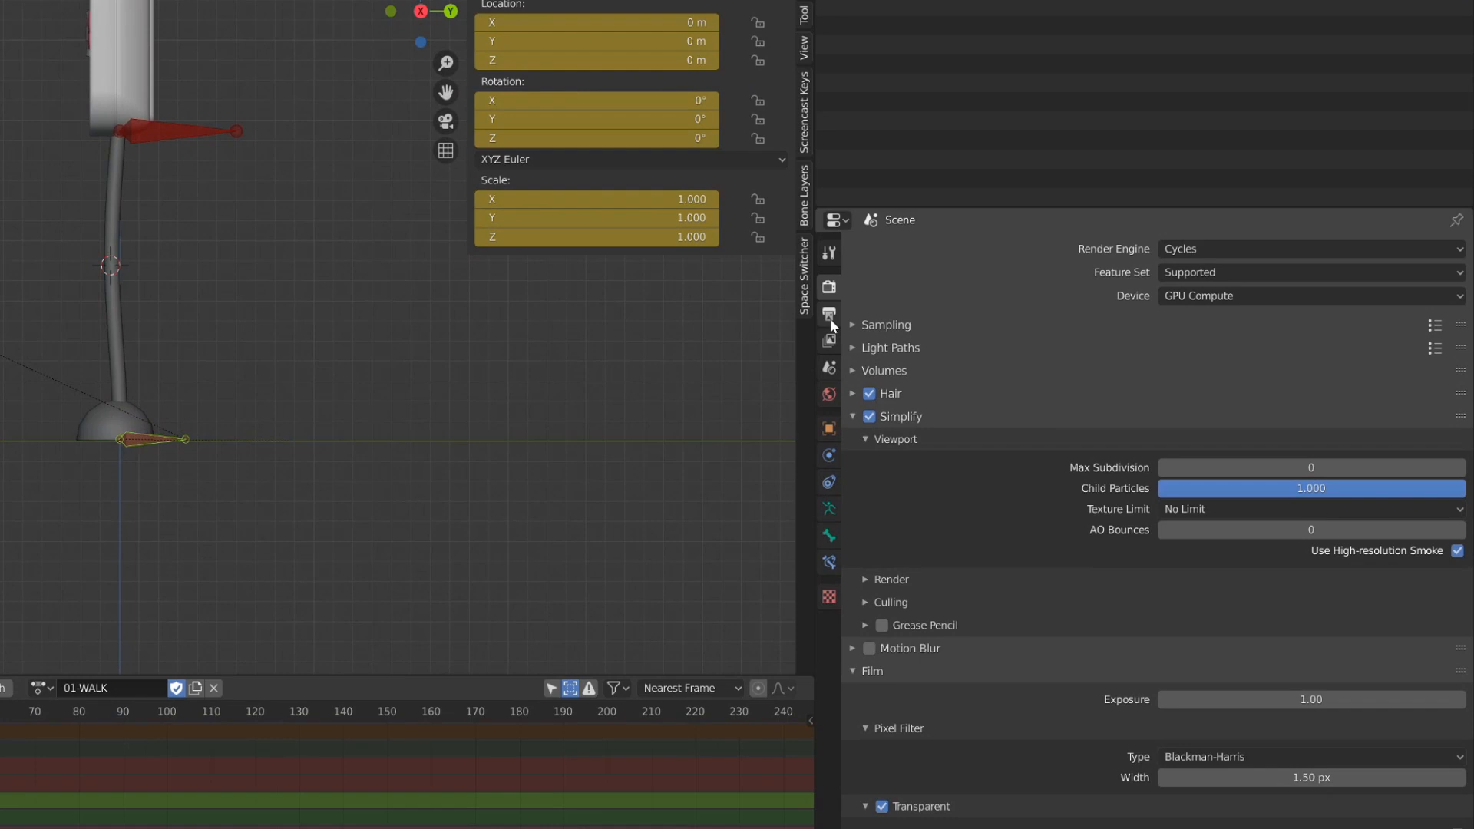
pyautogui.click(958, 323)
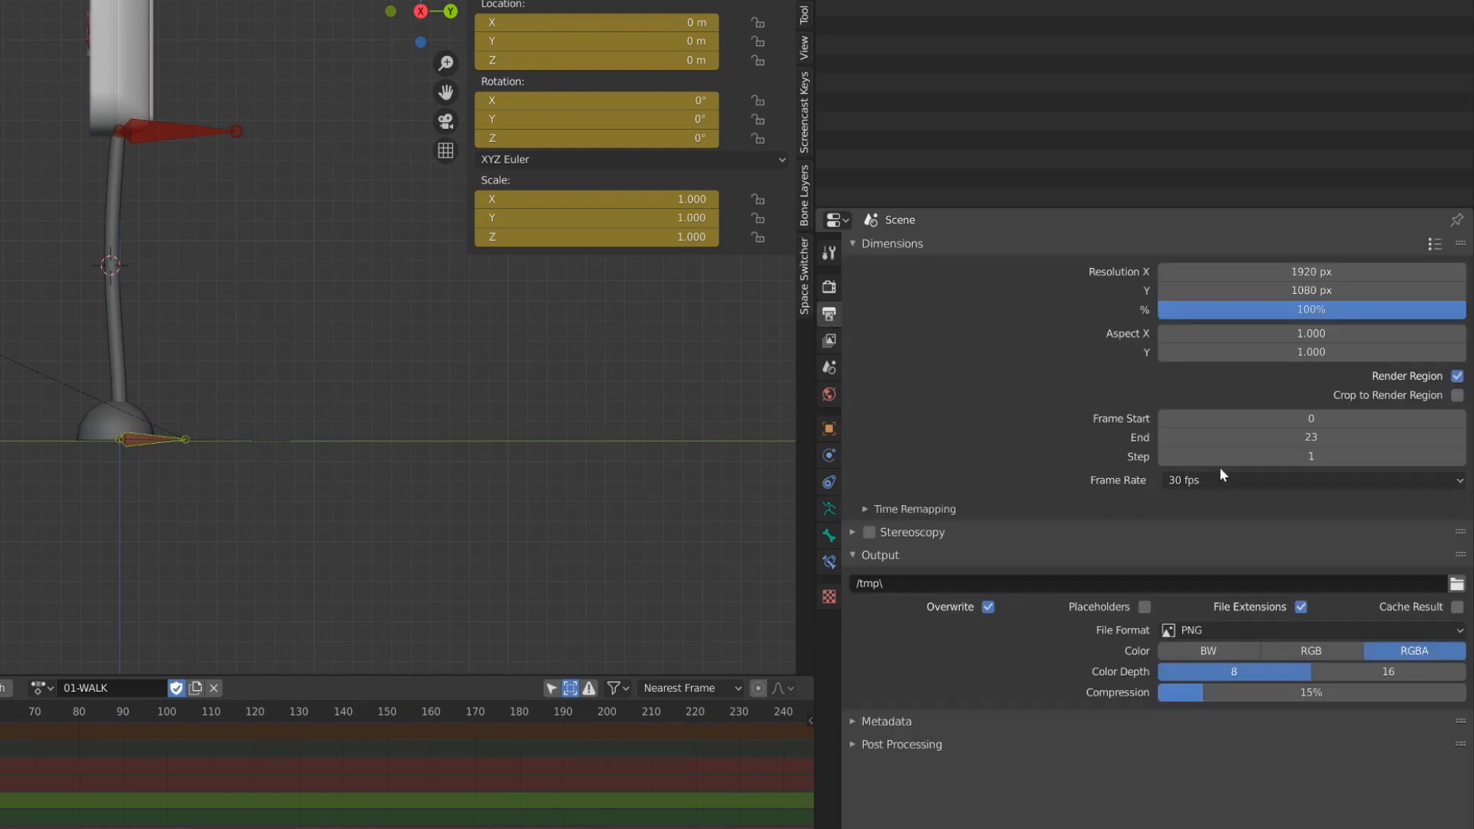
pyautogui.keyDown('shift'); pyautogui.moveTo(230, 345); pyautogui.dragTo(267, 316, button='middle'); pyautogui.keyUp('shift')
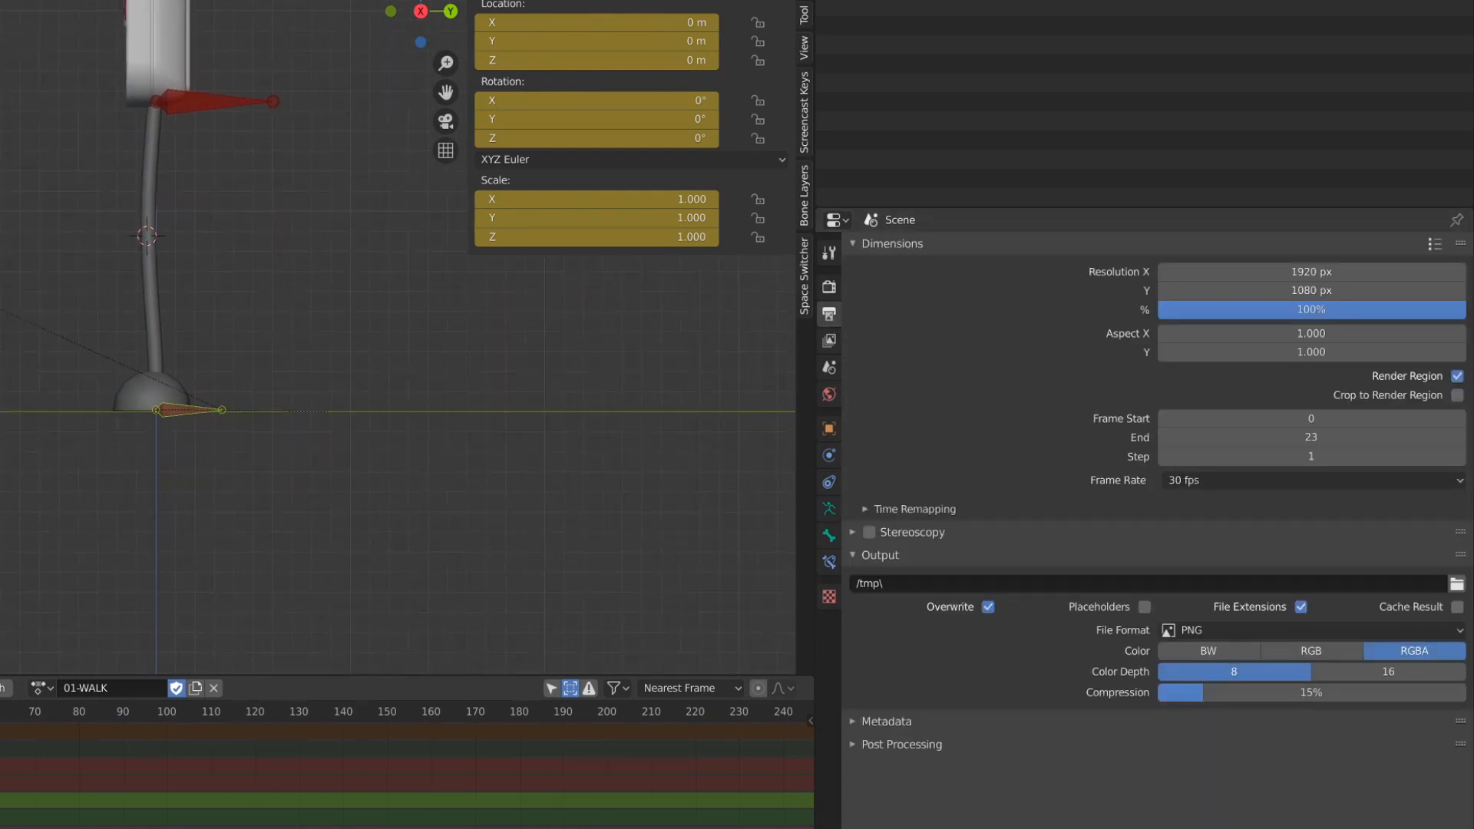
pyautogui.scroll(2, 168, 429)
pyautogui.press('KP_3')
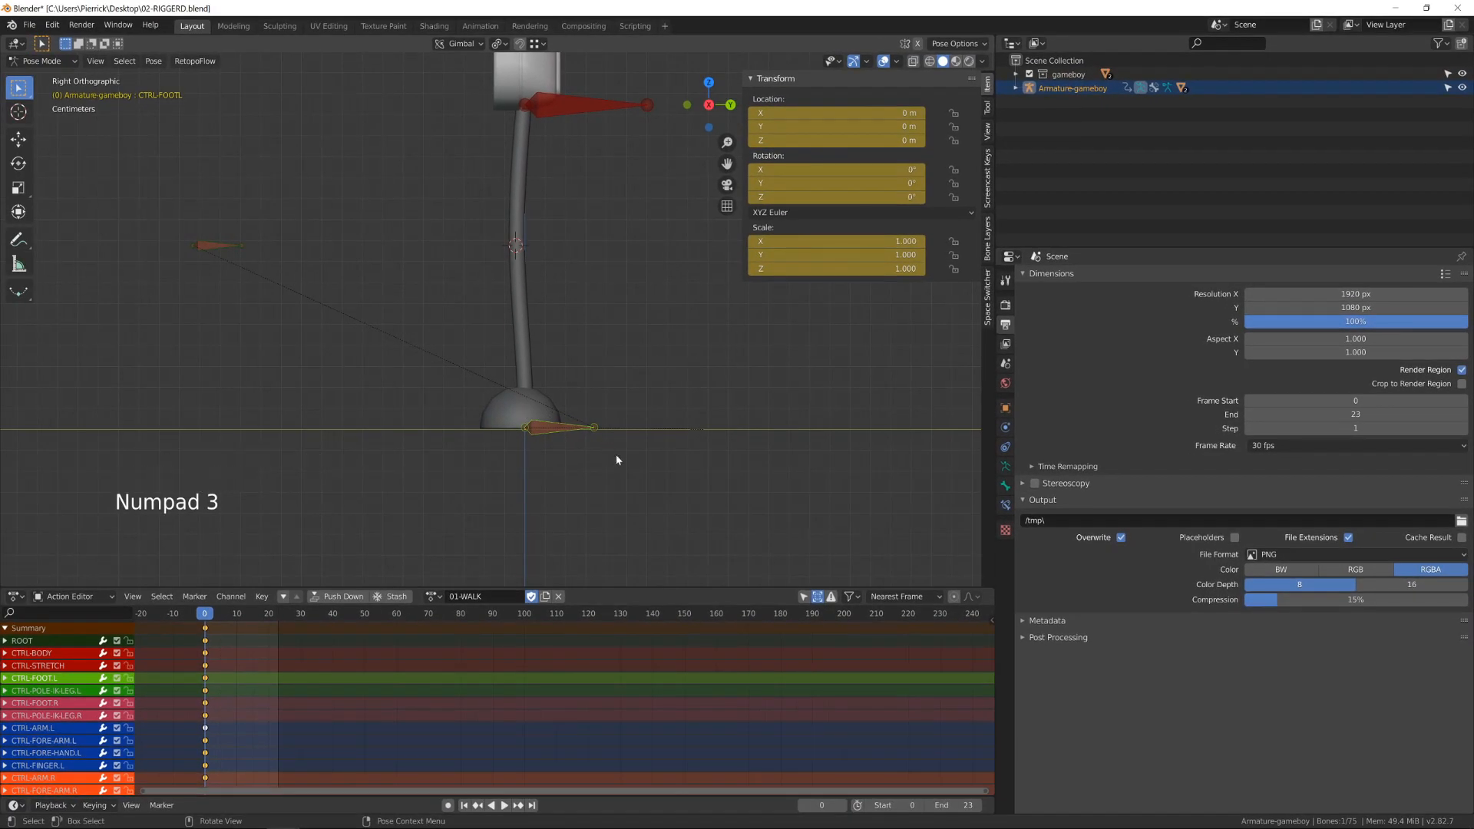
# - Move CTRL-FOOT.L forward to about -0.09 m on Y at frame 0, and rotate it about 39.7° onto its heel
pyautogui.press('g')
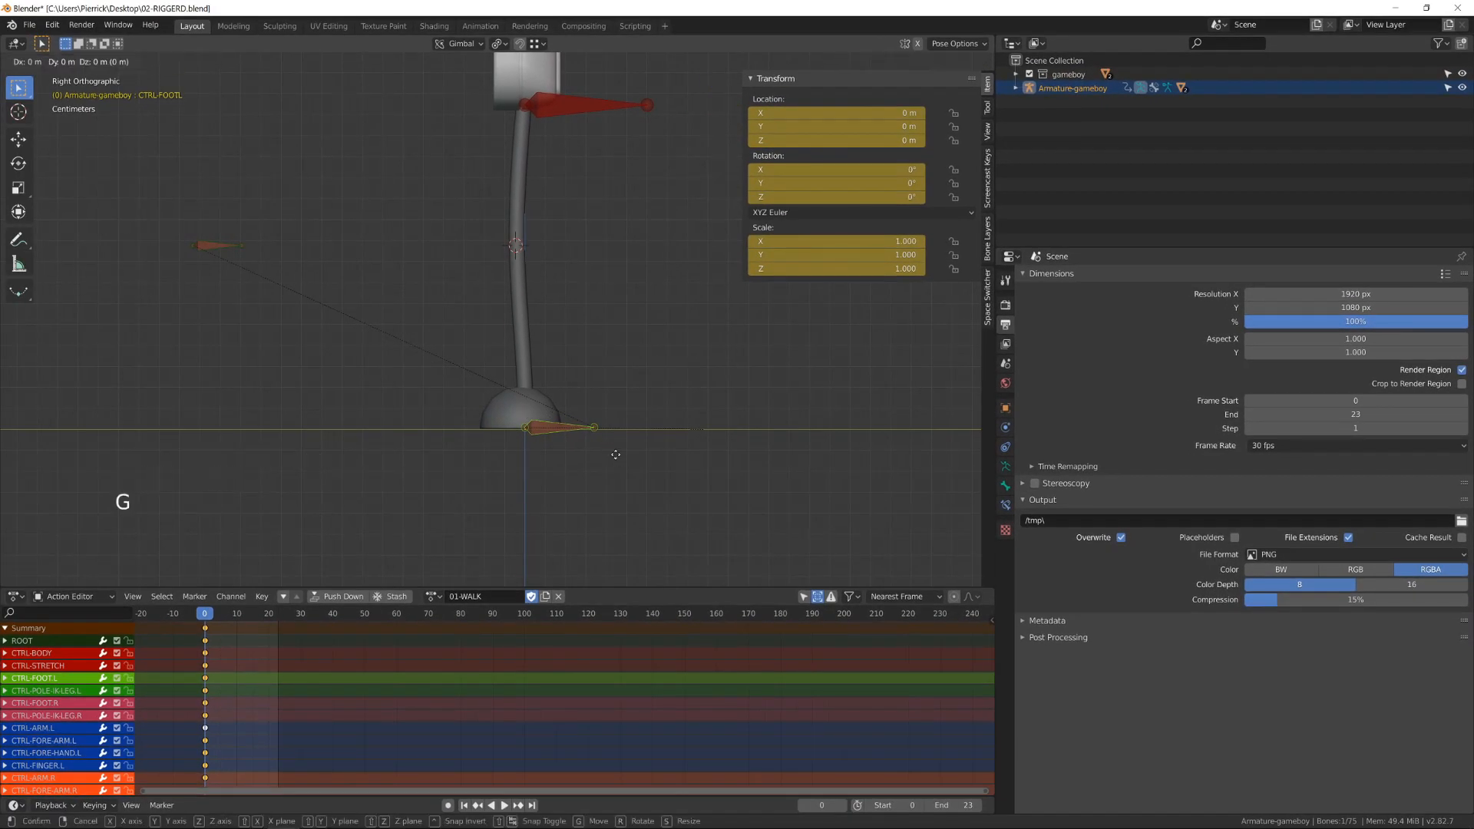
pyautogui.click(434, 439)
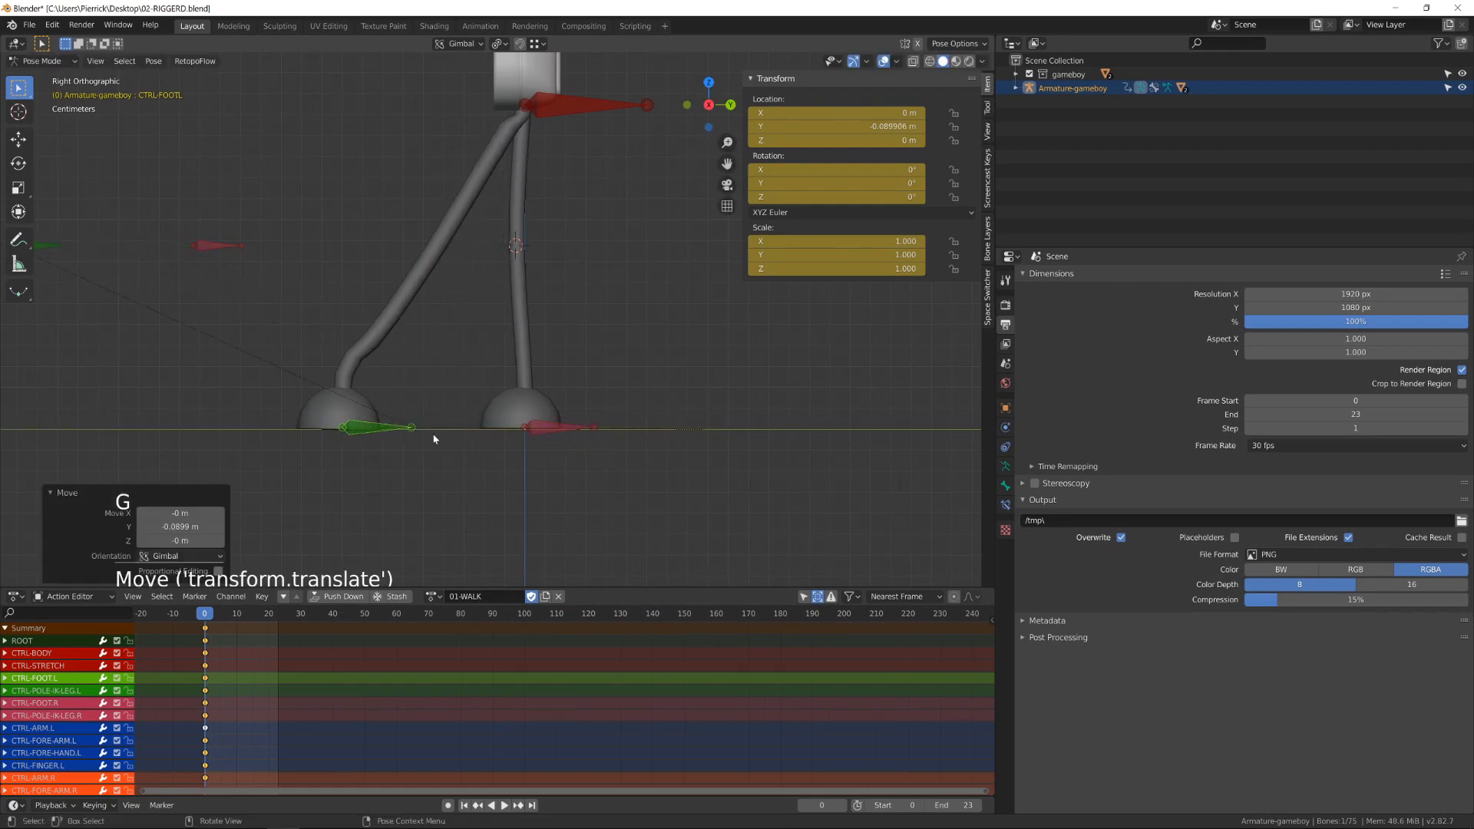
pyautogui.press('r')
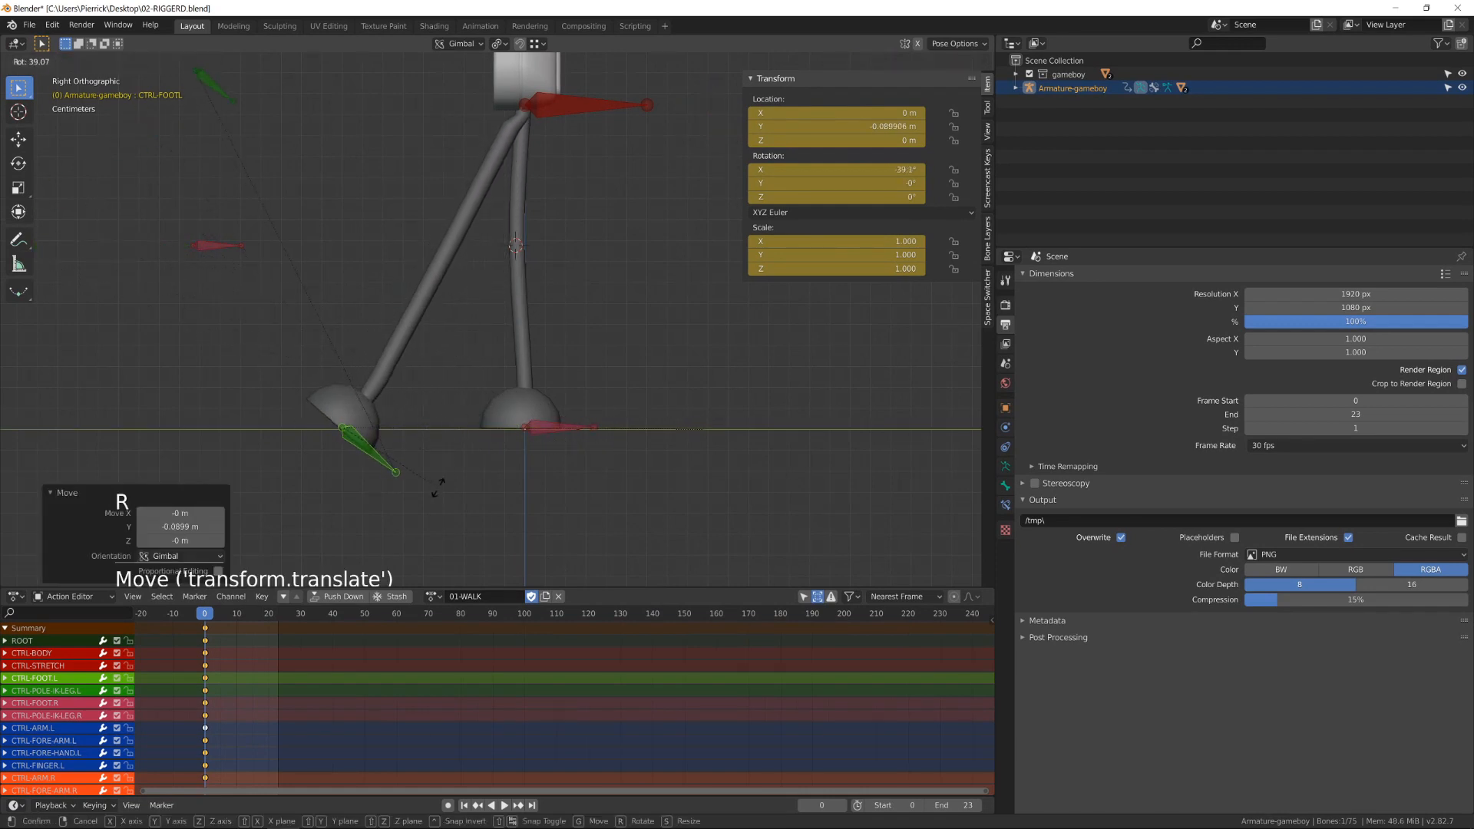
pyautogui.click(439, 493)
# - Raise CTRL-FOOT.L to about Y -0.098 m and Z 0.012 m, and key it at frame 0 with auto keying on
pyautogui.press('g')
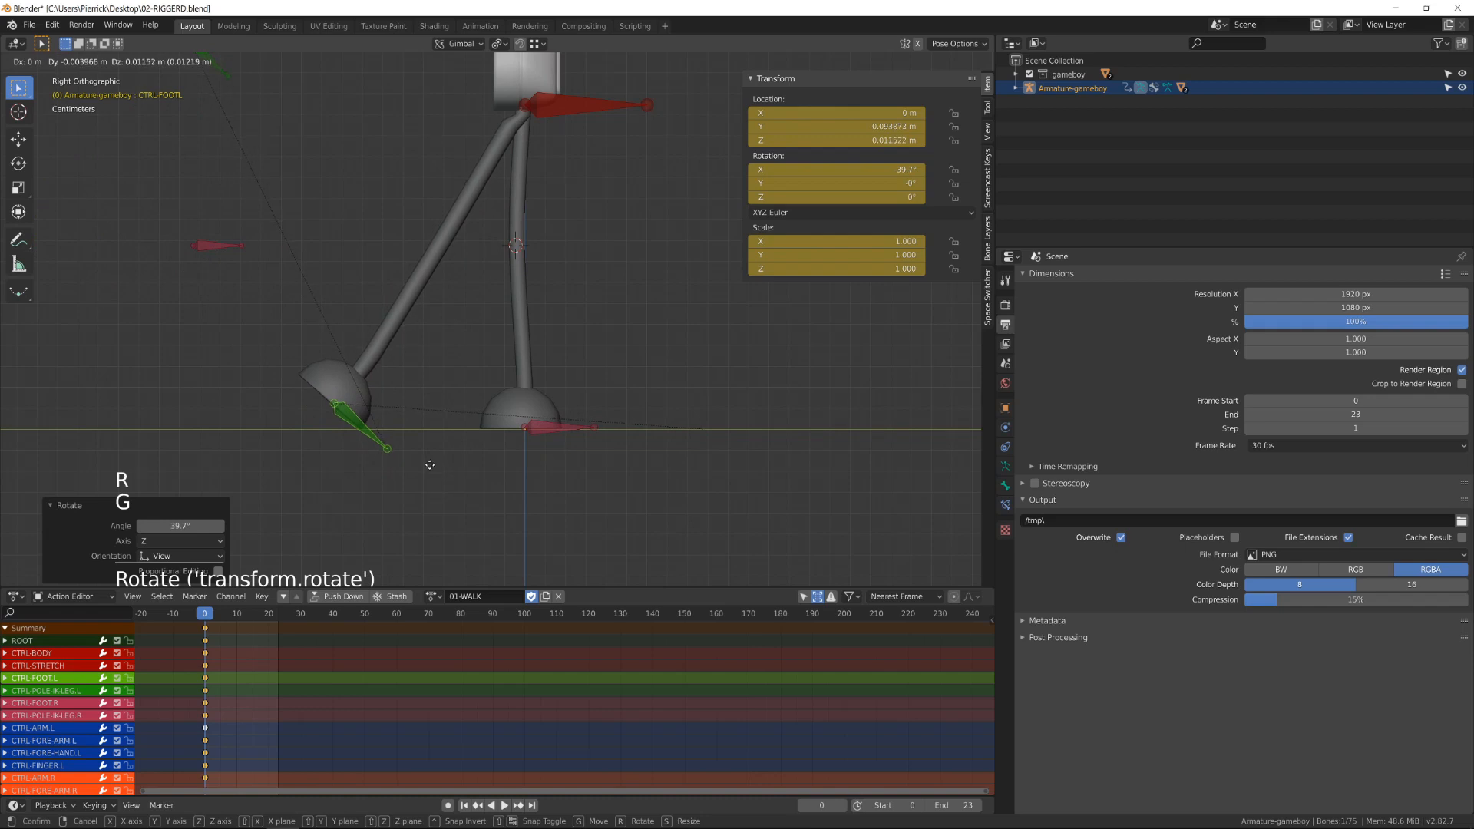
pyautogui.click(430, 470)
pyautogui.press('g')
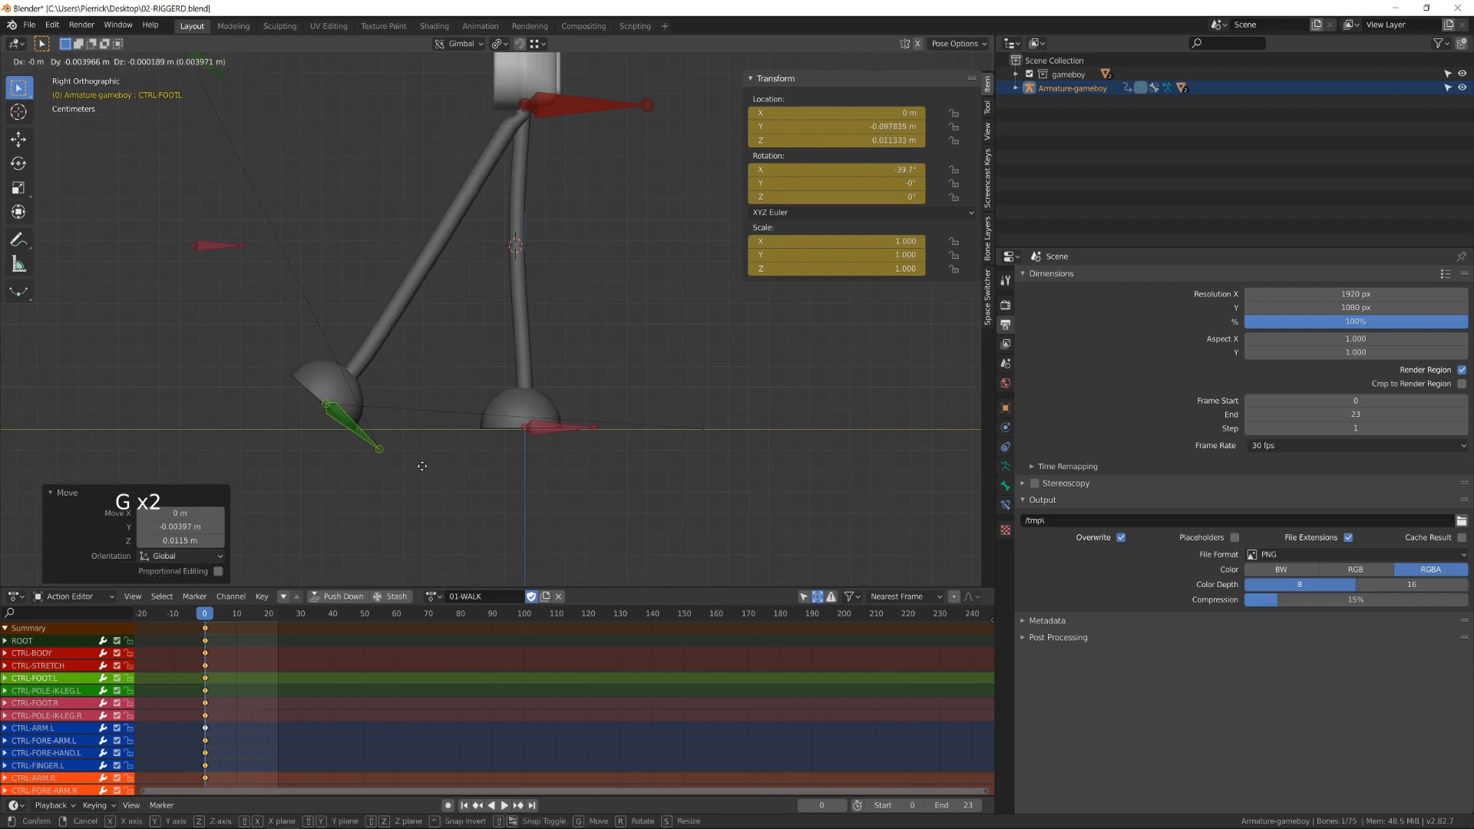
pyautogui.click(422, 464)
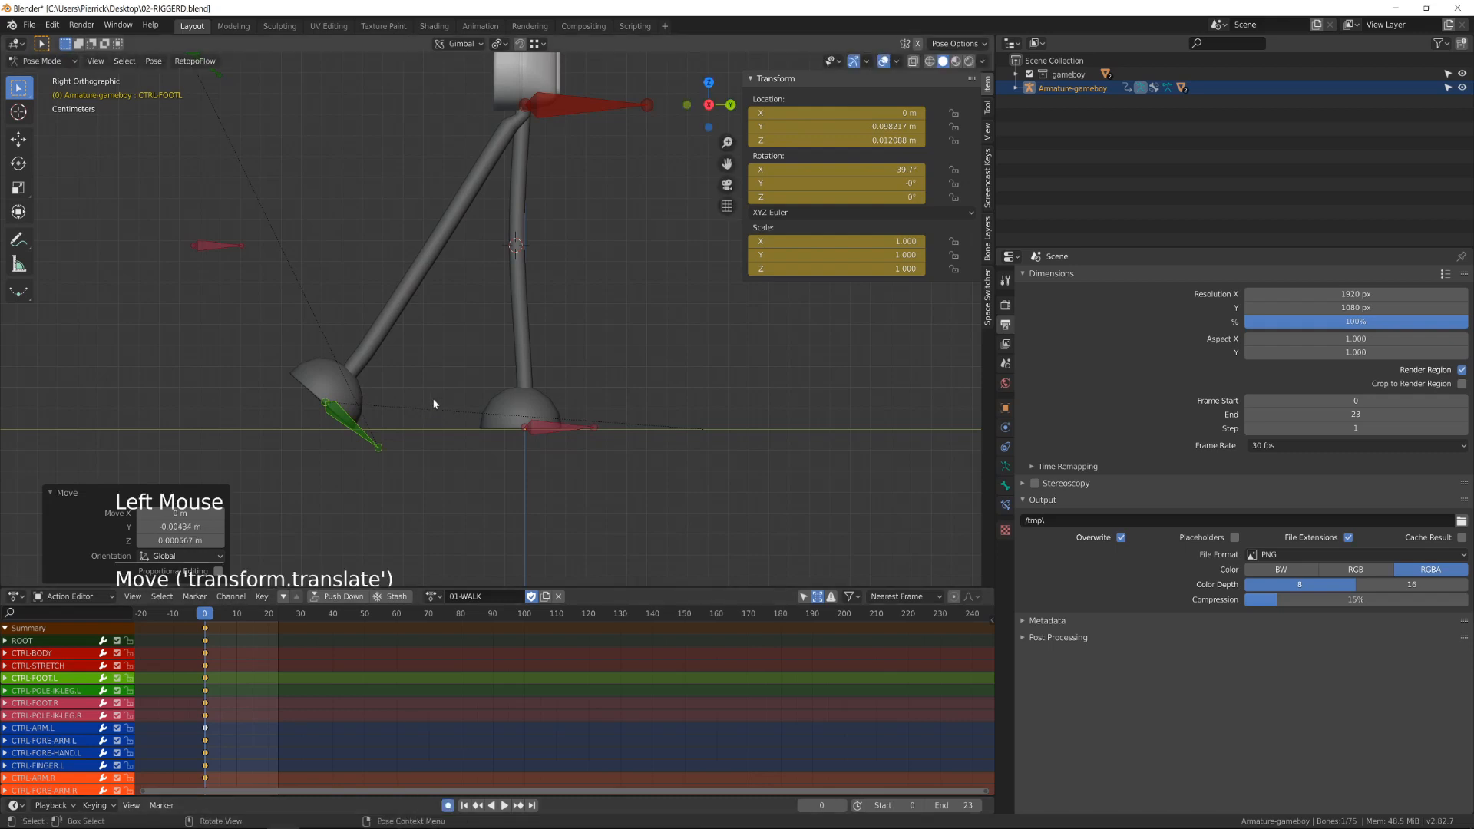
pyautogui.press('g')
# - At frame 5, clear CTRL-FOOT.L's rotation and location, and move it slightly forward to about -0.006 m on Y
pyautogui.scroll(4, 210, 698)
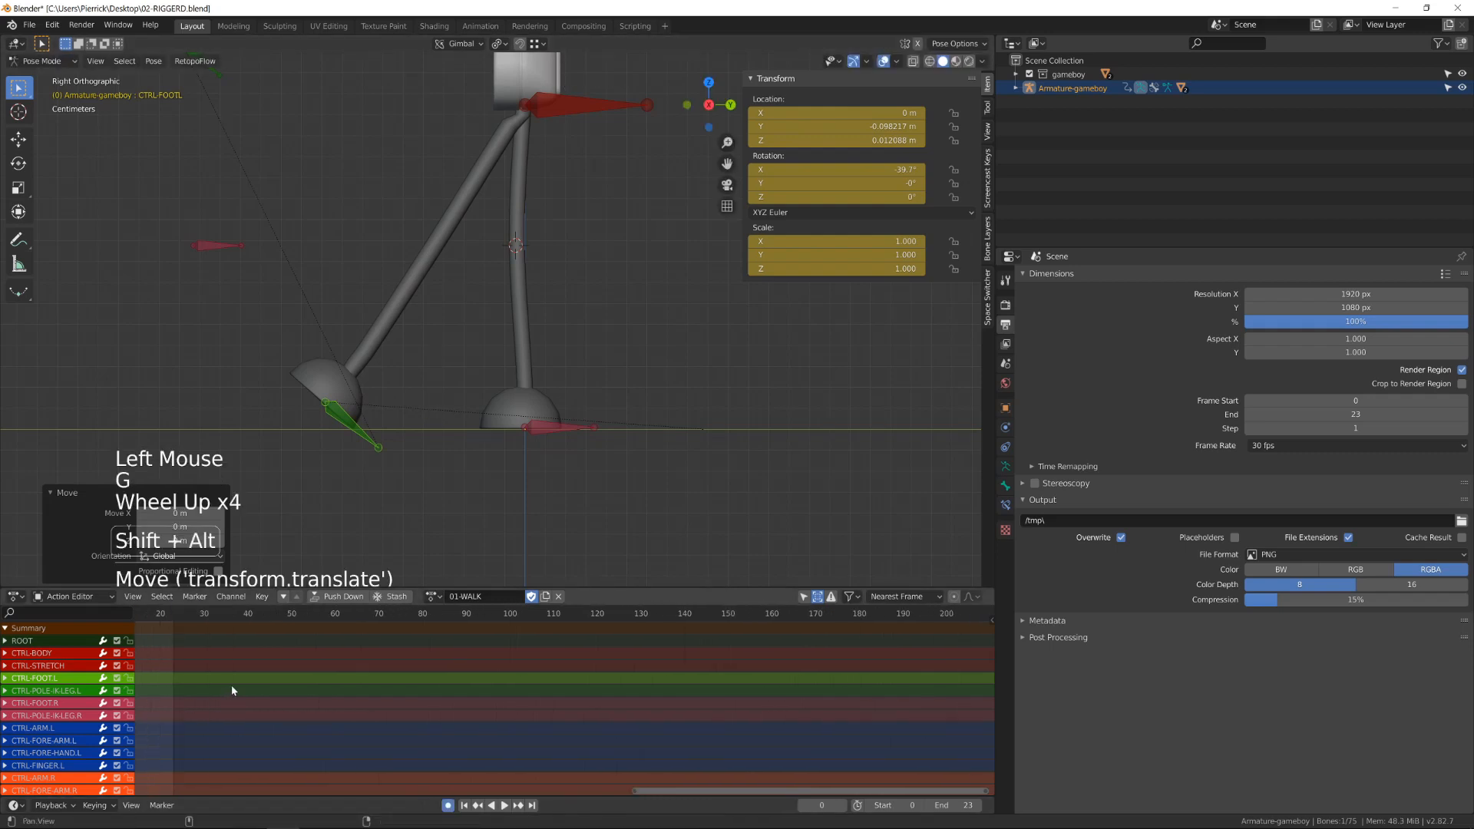
pyautogui.keyDown('shift'); pyautogui.moveTo(232, 685); pyautogui.dragTo(491, 707, button='middle'); pyautogui.keyUp('shift')
pyautogui.scroll(6, 457, 706)
pyautogui.scroll(2, 457, 706)
pyautogui.keyDown('shift'); pyautogui.moveTo(211, 652); pyautogui.dragTo(341, 650, button='middle'); pyautogui.keyUp('shift')
pyautogui.scroll(3, 341, 651)
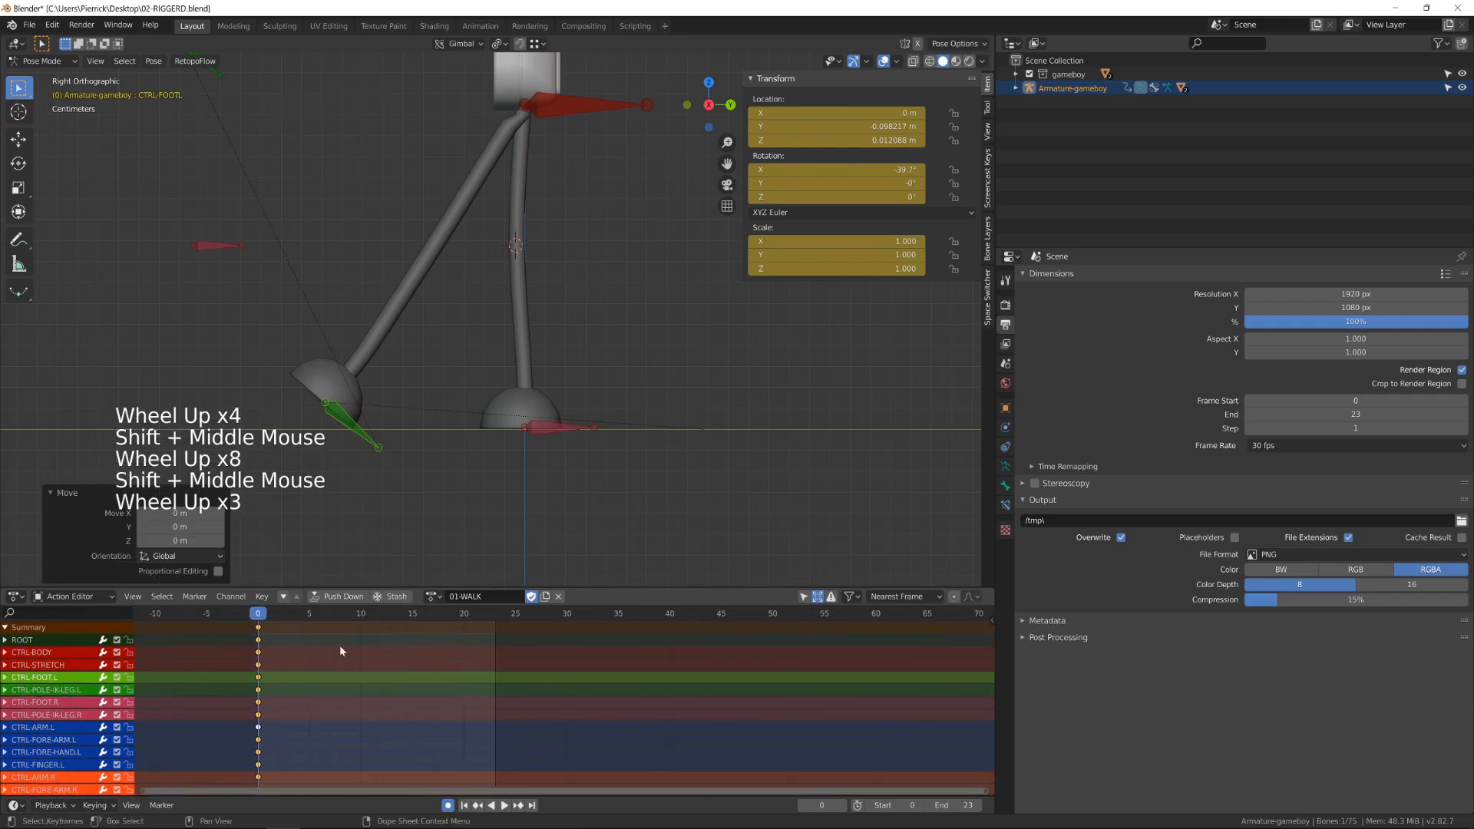
pyautogui.moveTo(268, 619); pyautogui.dragTo(310, 630)
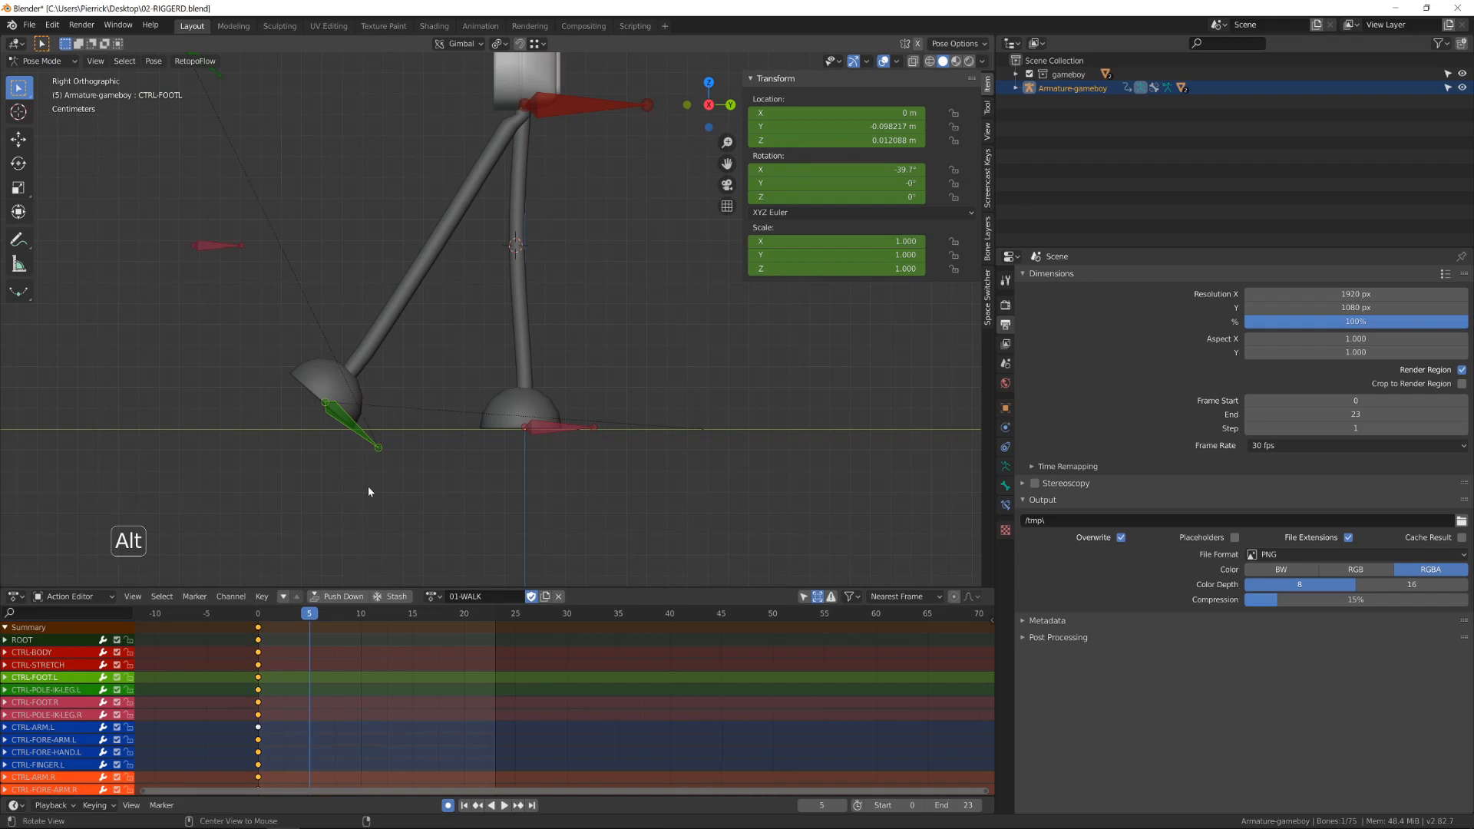
pyautogui.hotkey('alt', 'r')
pyautogui.hotkey('alt', 'g')
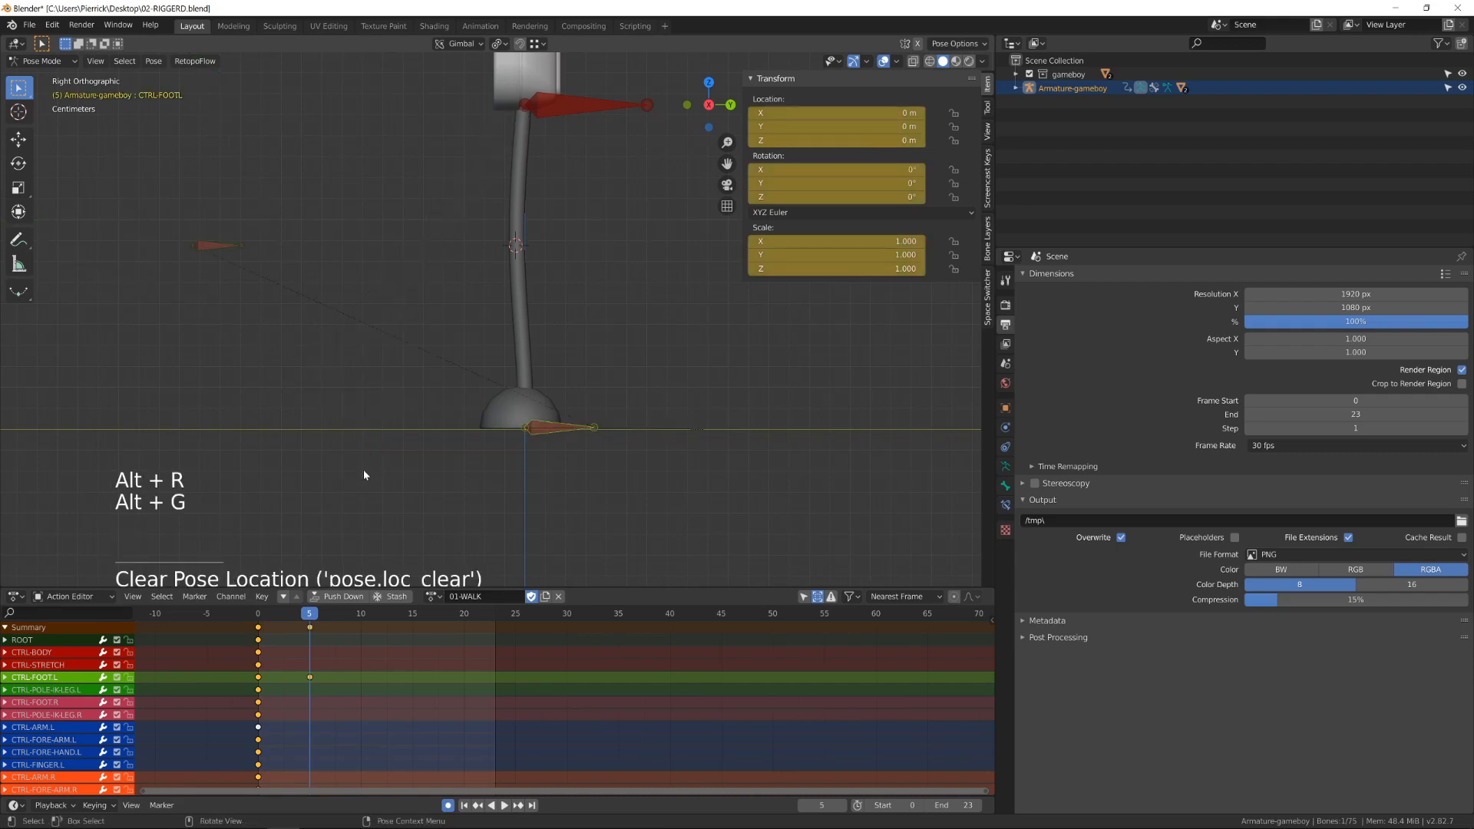
pyautogui.press('g')
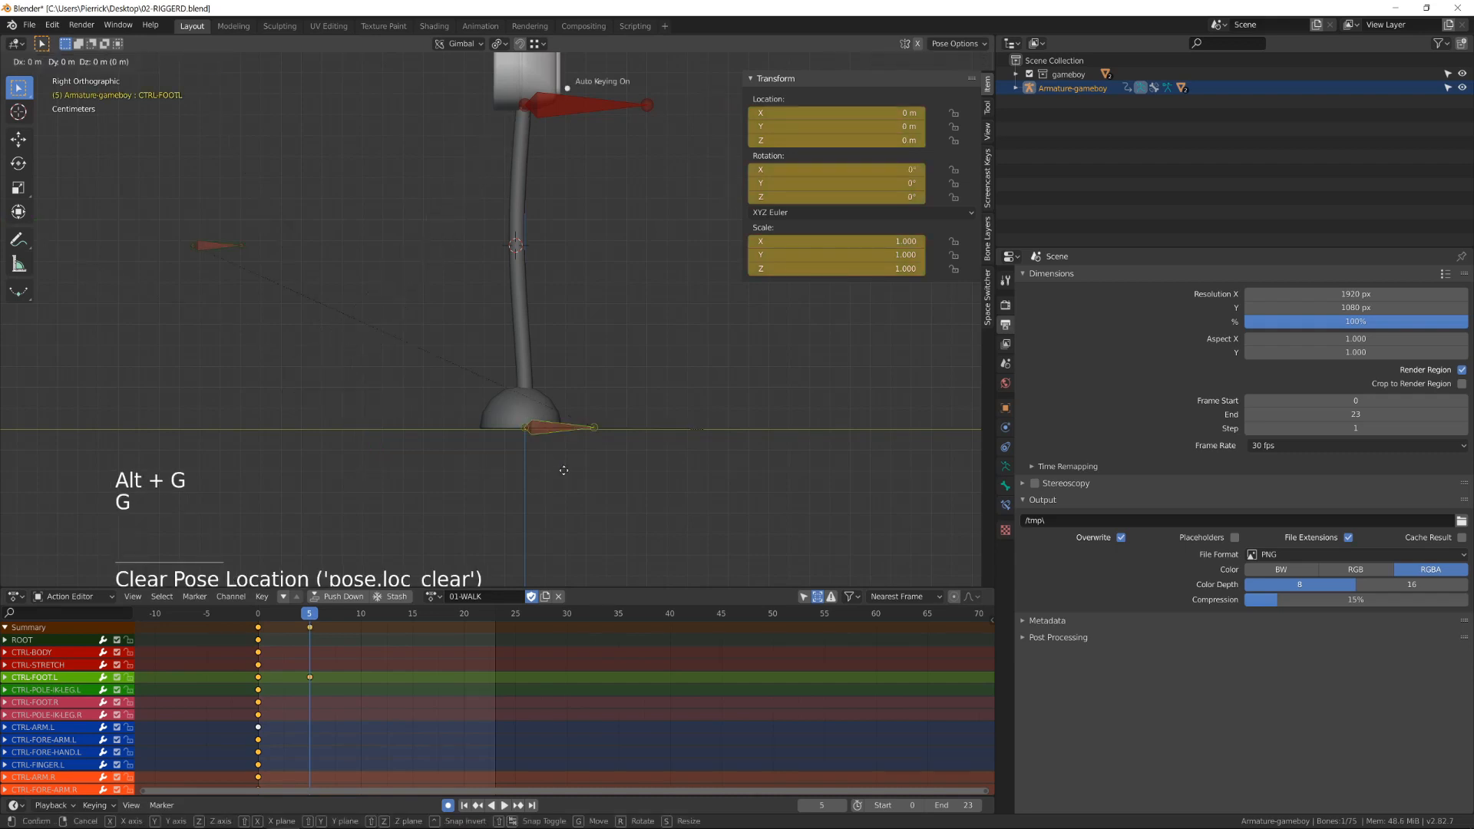
pyautogui.click(550, 471)
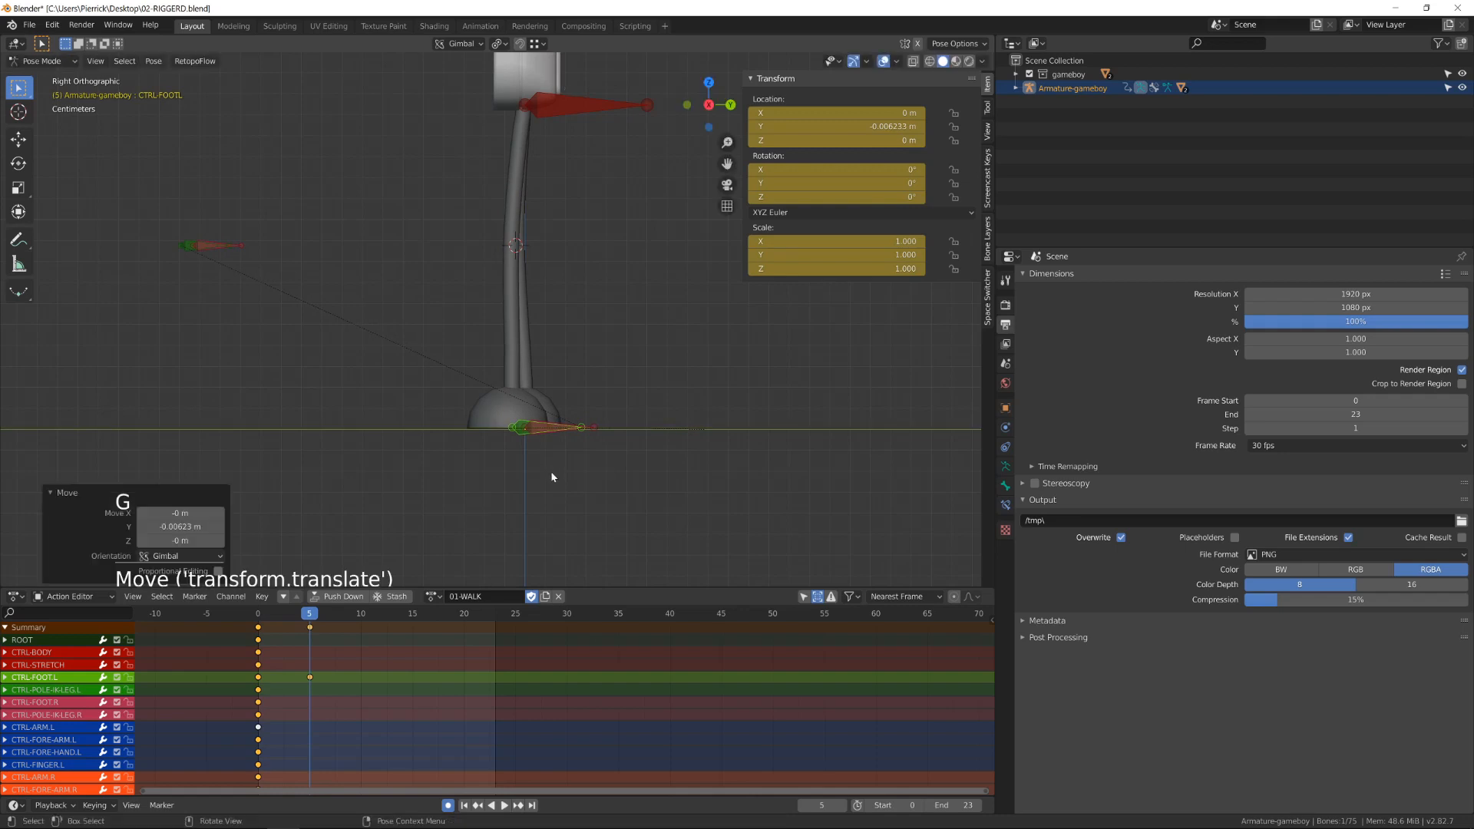
# - Shift the keyframe column at frame 5 to frame 4, and set the current frame to 4
pyautogui.click(310, 628)
pyautogui.press('g')
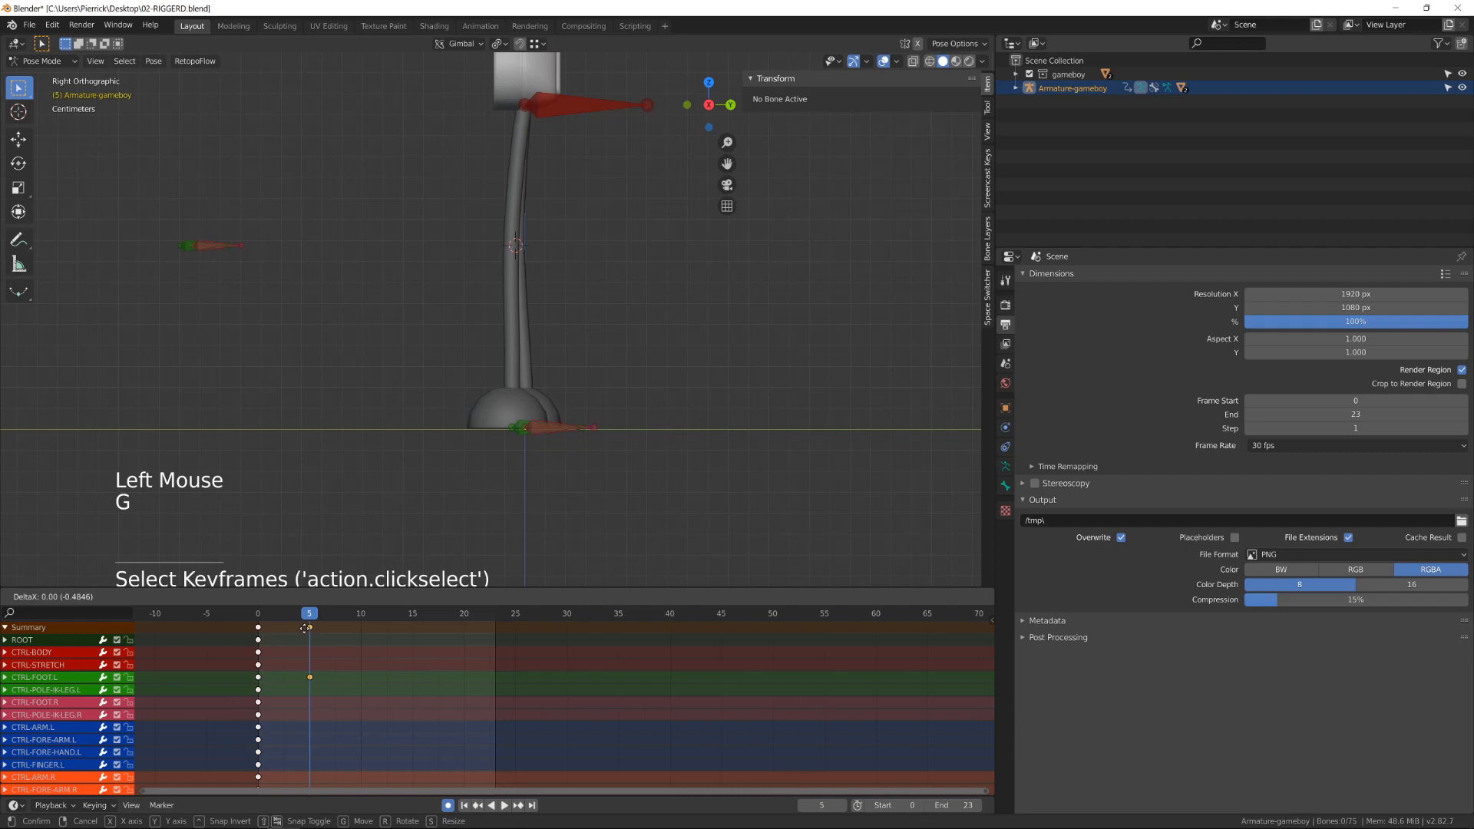
pyautogui.click(296, 628)
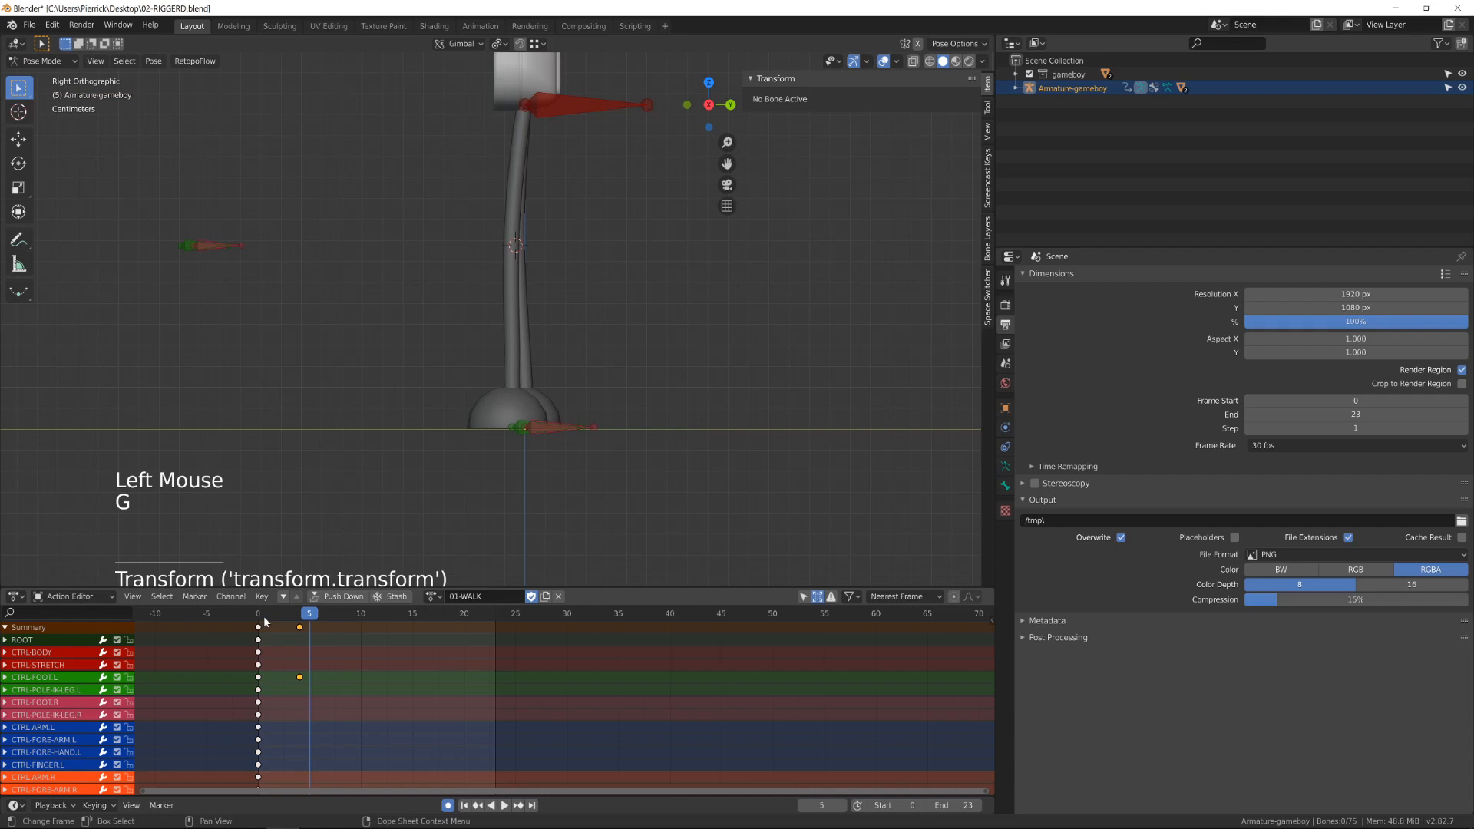
pyautogui.moveTo(264, 615); pyautogui.dragTo(300, 653)
pyautogui.press('a')
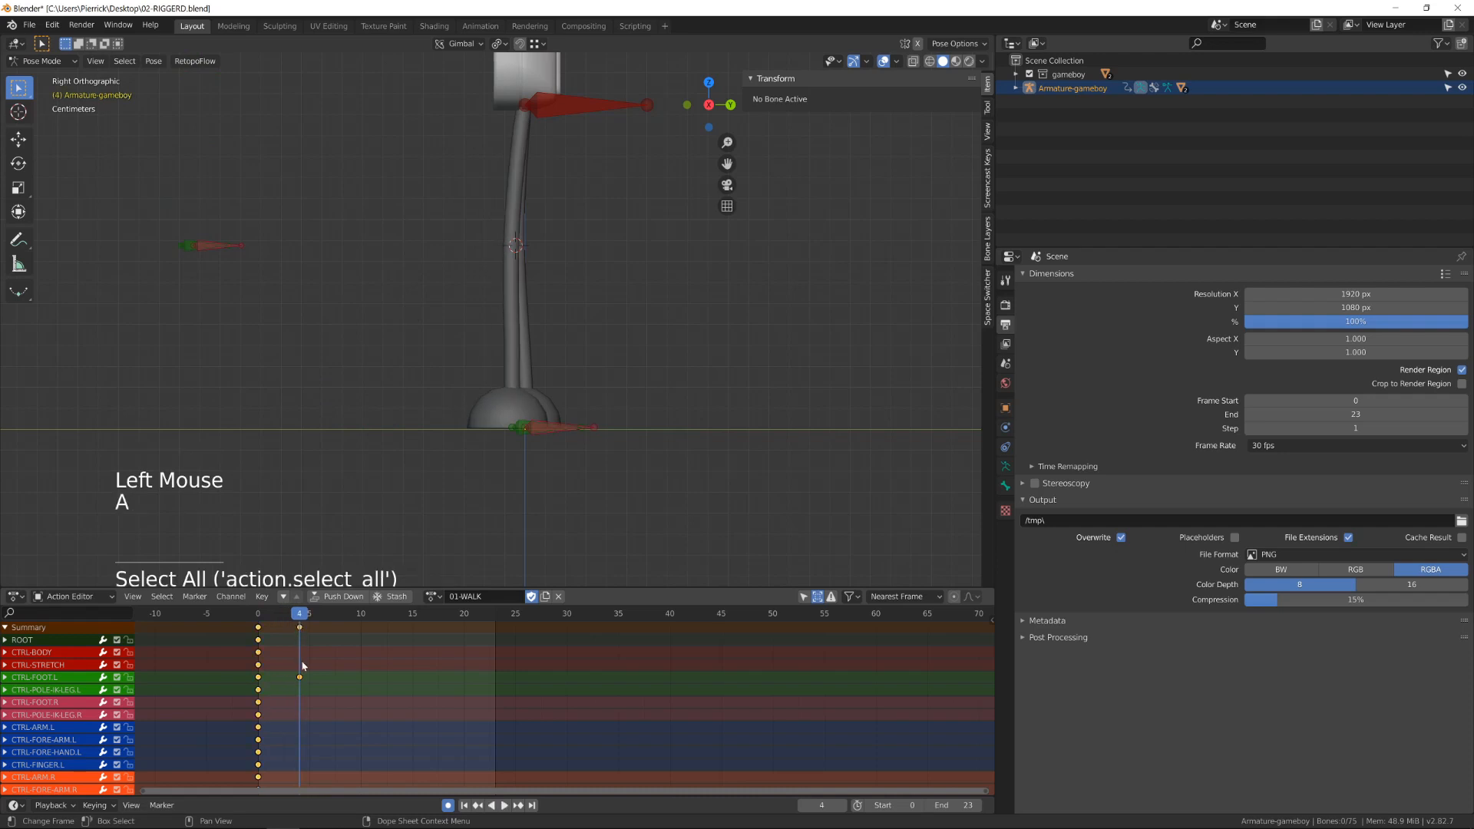
# - Set the interpolation of all keyframes in the 01-WALK action to Constant, and set the current frame to 8
pyautogui.press('t')
pyautogui.click(177, 679)
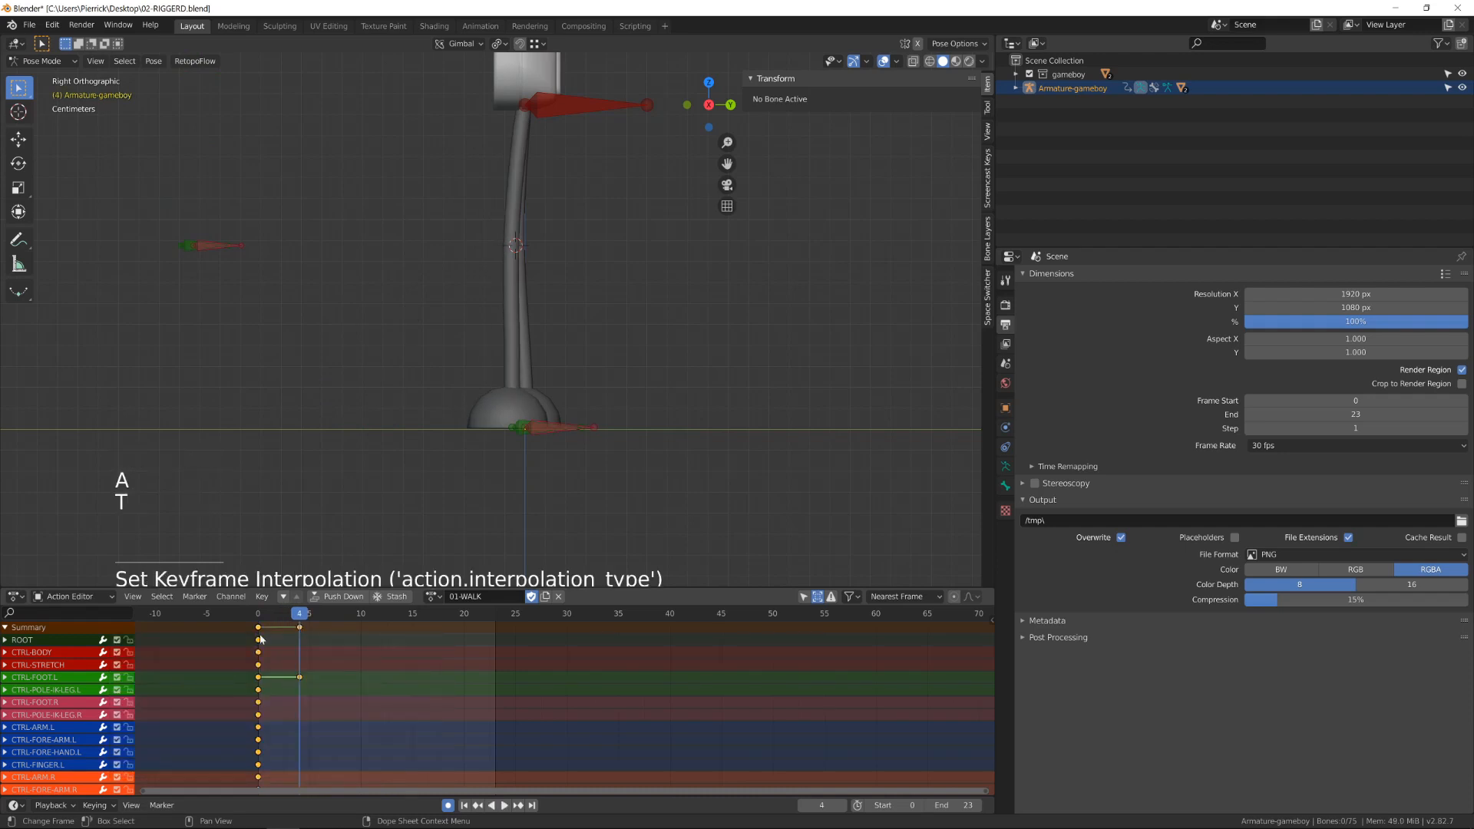
pyautogui.moveTo(258, 637); pyautogui.dragTo(343, 653)
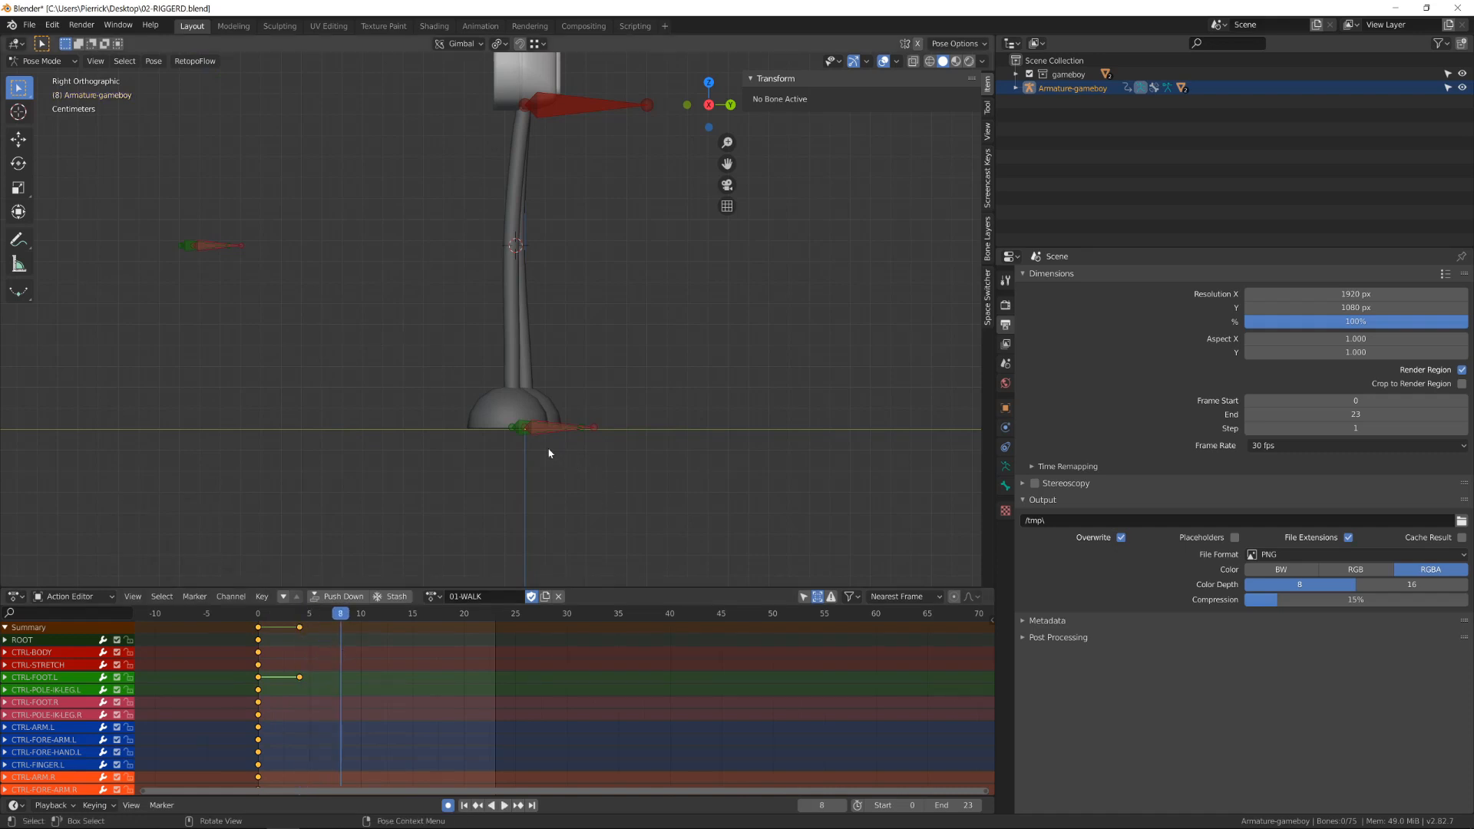
# - Select CTRL-FOOT.L and clip the front view to the half of the character containing the left arm and leg
pyautogui.press('g')
pyautogui.press('y')
pyautogui.click(519, 431)
pyautogui.moveTo(522, 459); pyautogui.dragTo(560, 480, button='middle')
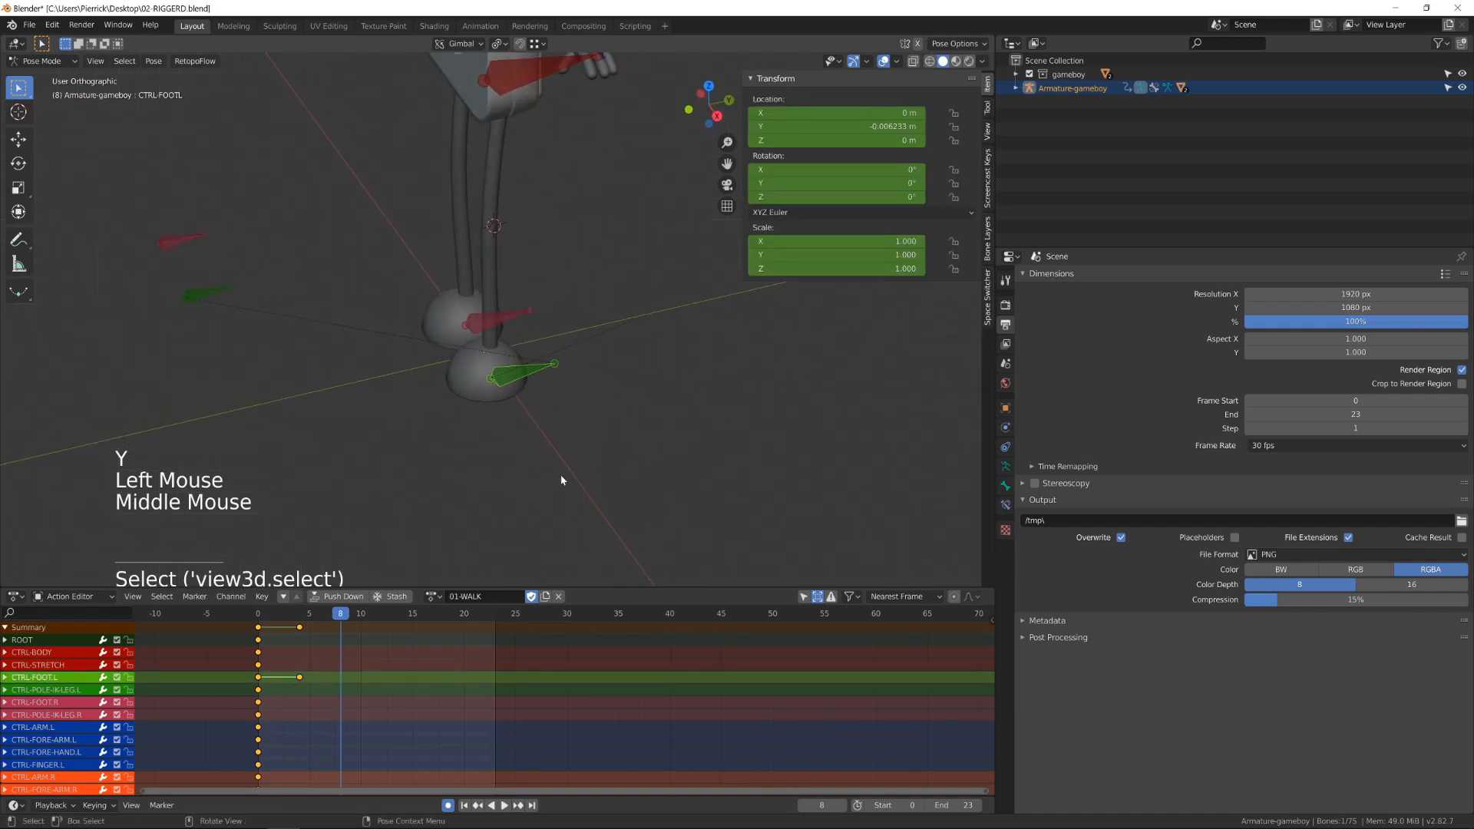
pyautogui.press('KP_3')
pyautogui.press('KP_1')
pyautogui.scroll(-4, 561, 475)
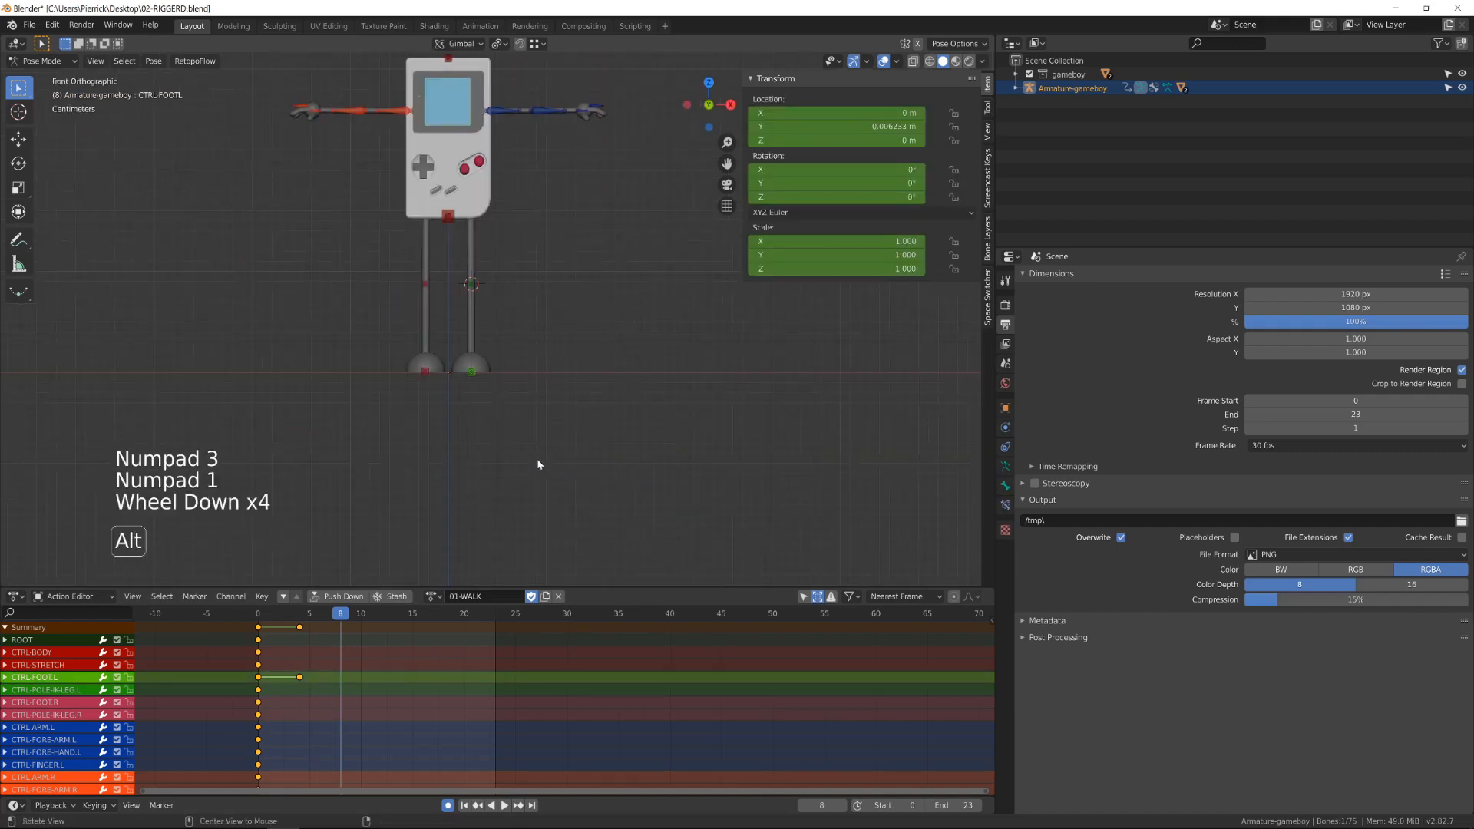
pyautogui.scroll(-3, 537, 464)
pyautogui.hotkey('alt', 'b')
pyautogui.moveTo(466, 153); pyautogui.dragTo(589, 399)
pyautogui.scroll(2, 588, 399)
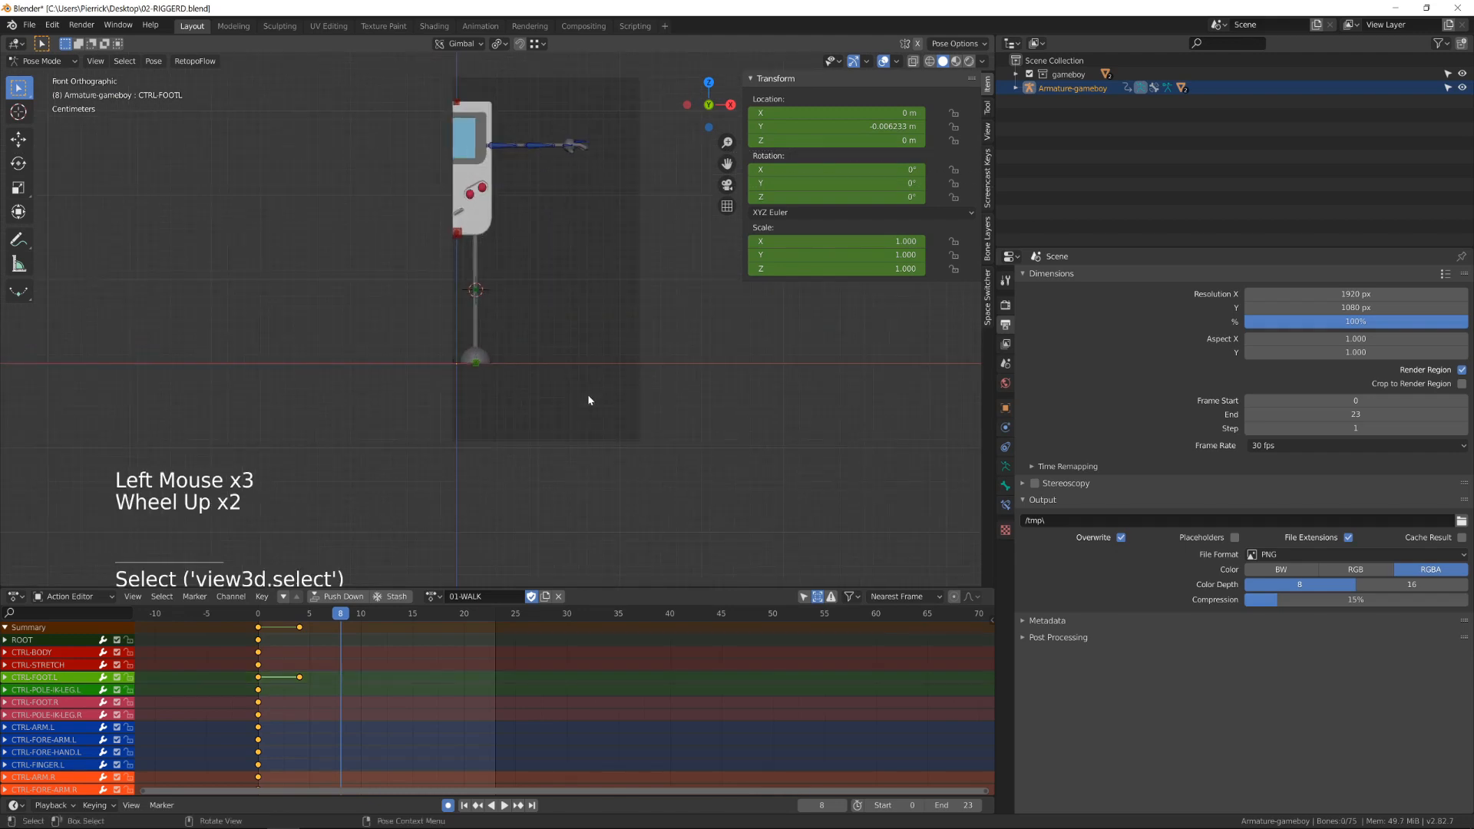
# - At frame 8, try posing CTRL-FOOT.L behind the body at about Y 0.097 m and Z 0.012 m, rotated about 46° on X
pyautogui.press('KP_3')
pyautogui.scroll(5, 588, 400)
pyautogui.scroll(2, 588, 400)
pyautogui.keyDown('shift'); pyautogui.moveTo(591, 428); pyautogui.dragTo(449, 495, button='middle'); pyautogui.keyUp('shift')
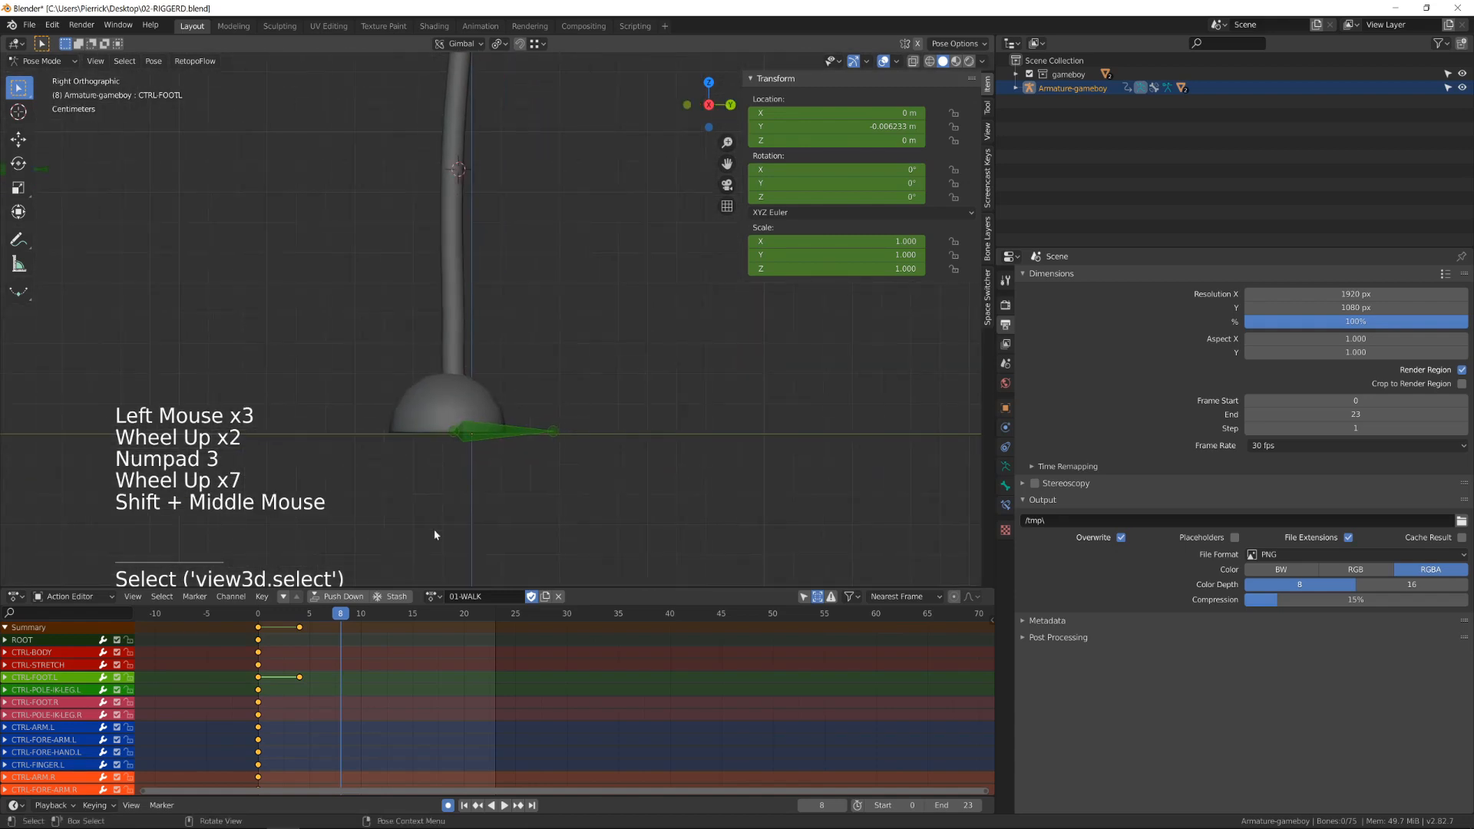
pyautogui.press('g')
pyautogui.press('y')
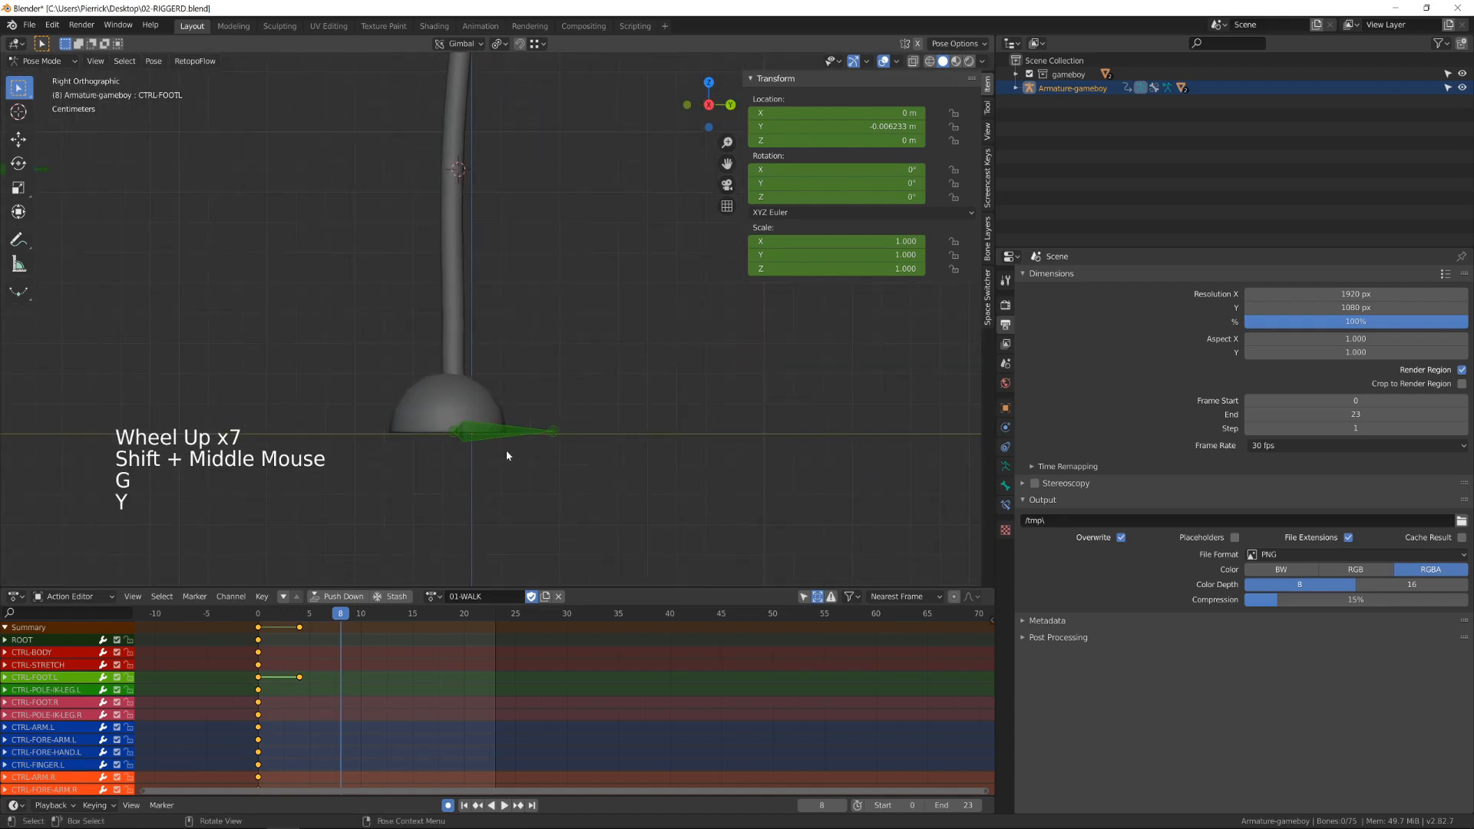
pyautogui.click(492, 434)
pyautogui.press('g')
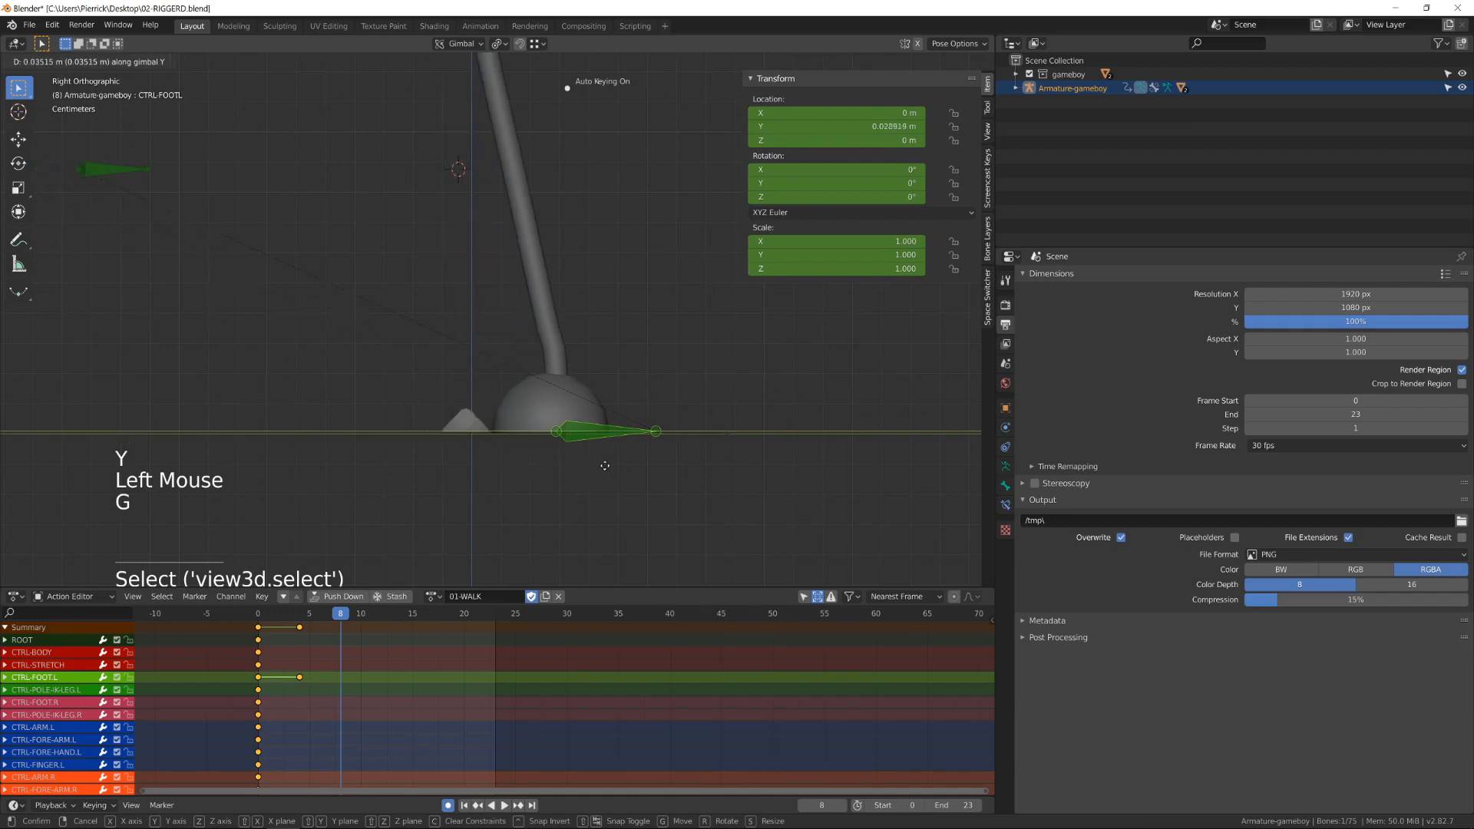
pyautogui.click(814, 454)
pyautogui.press('r')
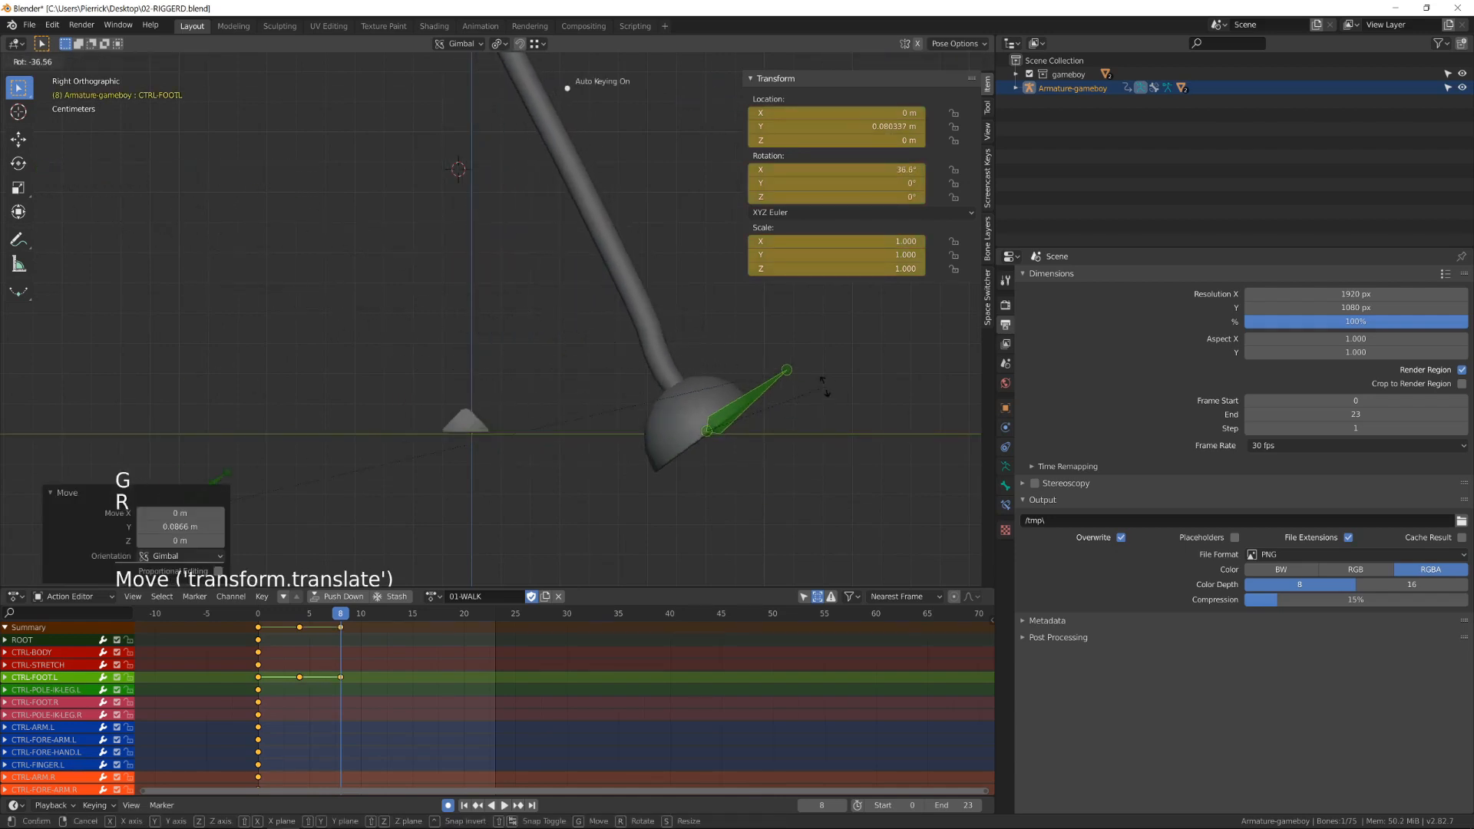
pyautogui.click(766, 439)
pyautogui.press('g')
pyautogui.click(793, 429)
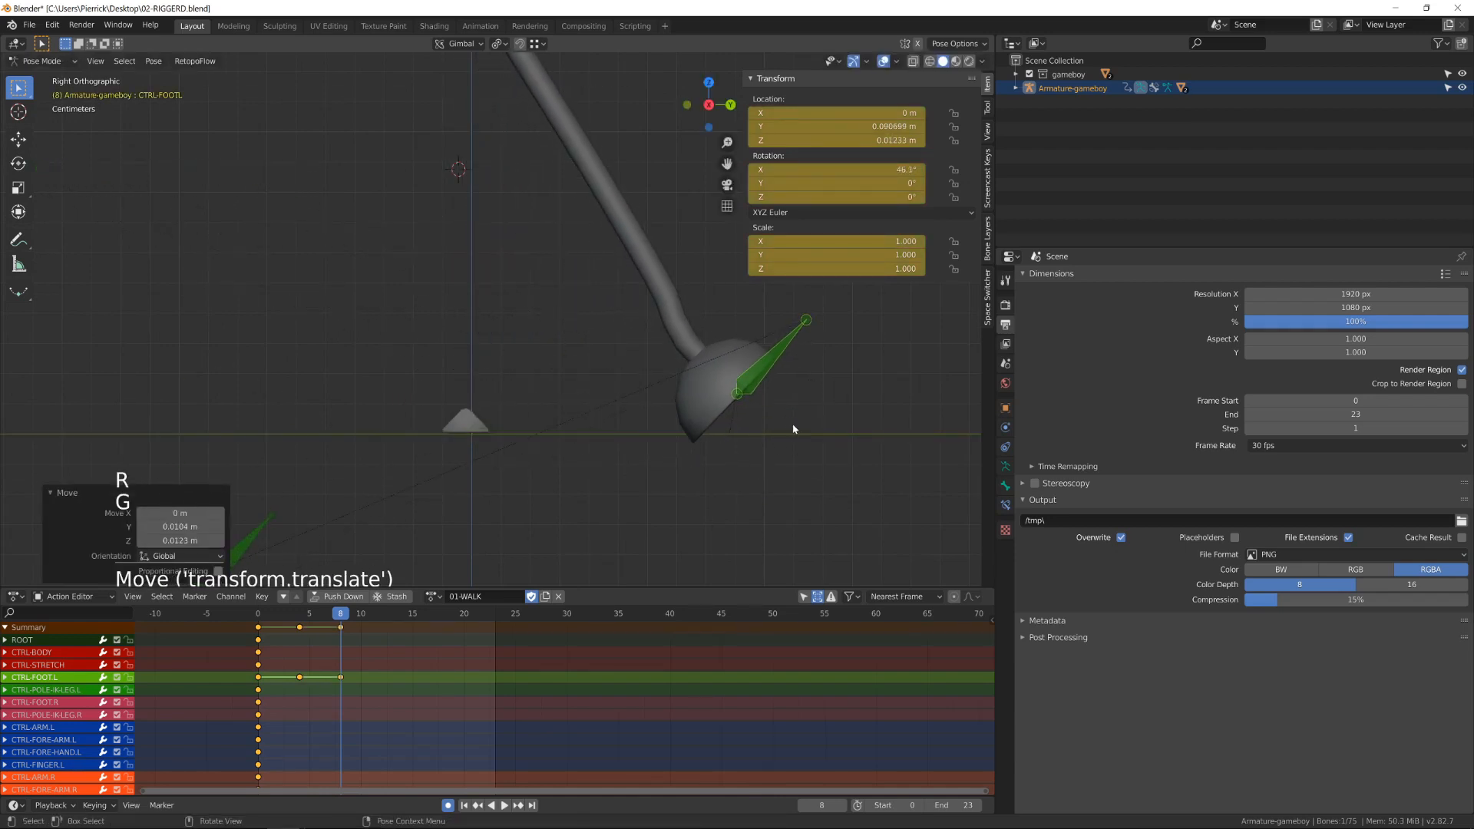
# - Clear CTRL-FOOT.L's rotation and location at frame 8, move it back to about Y 0.091 m, and rotate it about 16.6° on X
pyautogui.hotkey('alt', 'r')
pyautogui.hotkey('alt', 'g')
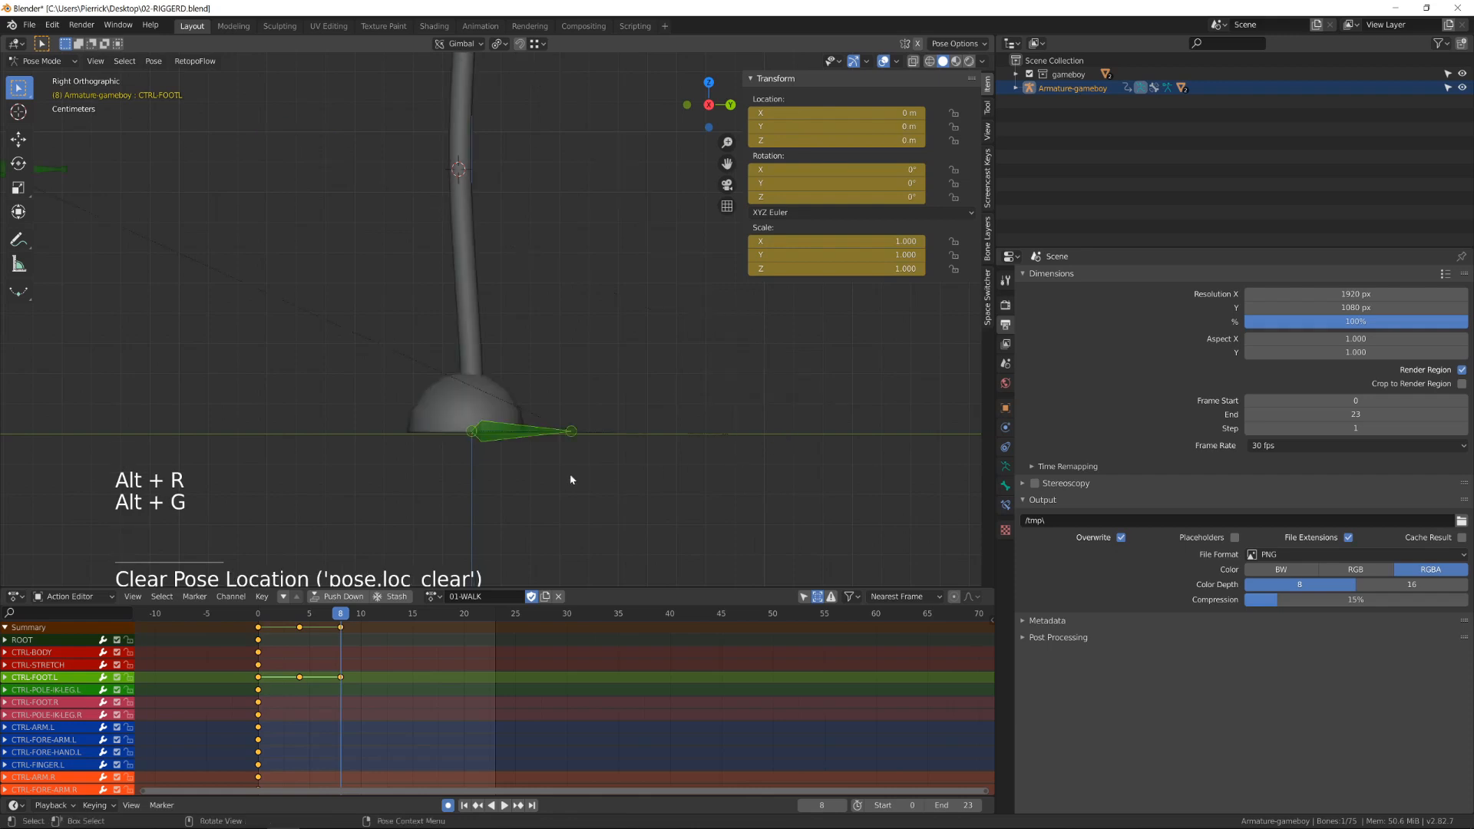
pyautogui.press('g')
pyautogui.click(843, 483)
pyautogui.press('r')
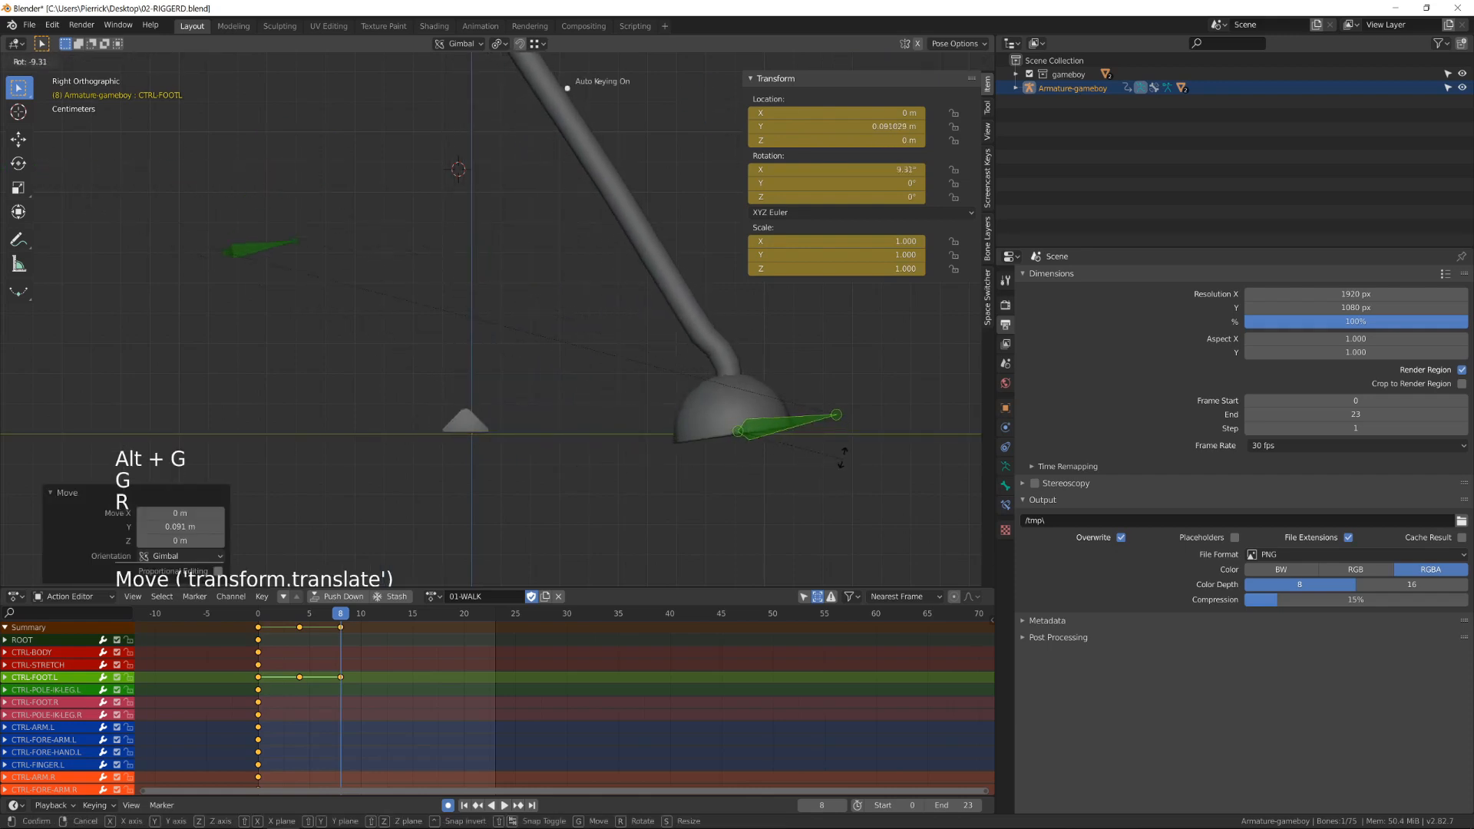
pyautogui.click(842, 443)
pyautogui.scroll(-5, 757, 460)
pyautogui.keyDown('shift'); pyautogui.moveTo(513, 329); pyautogui.dragTo(511, 344, button='middle'); pyautogui.keyUp('shift')
pyautogui.scroll(2, 508, 368)
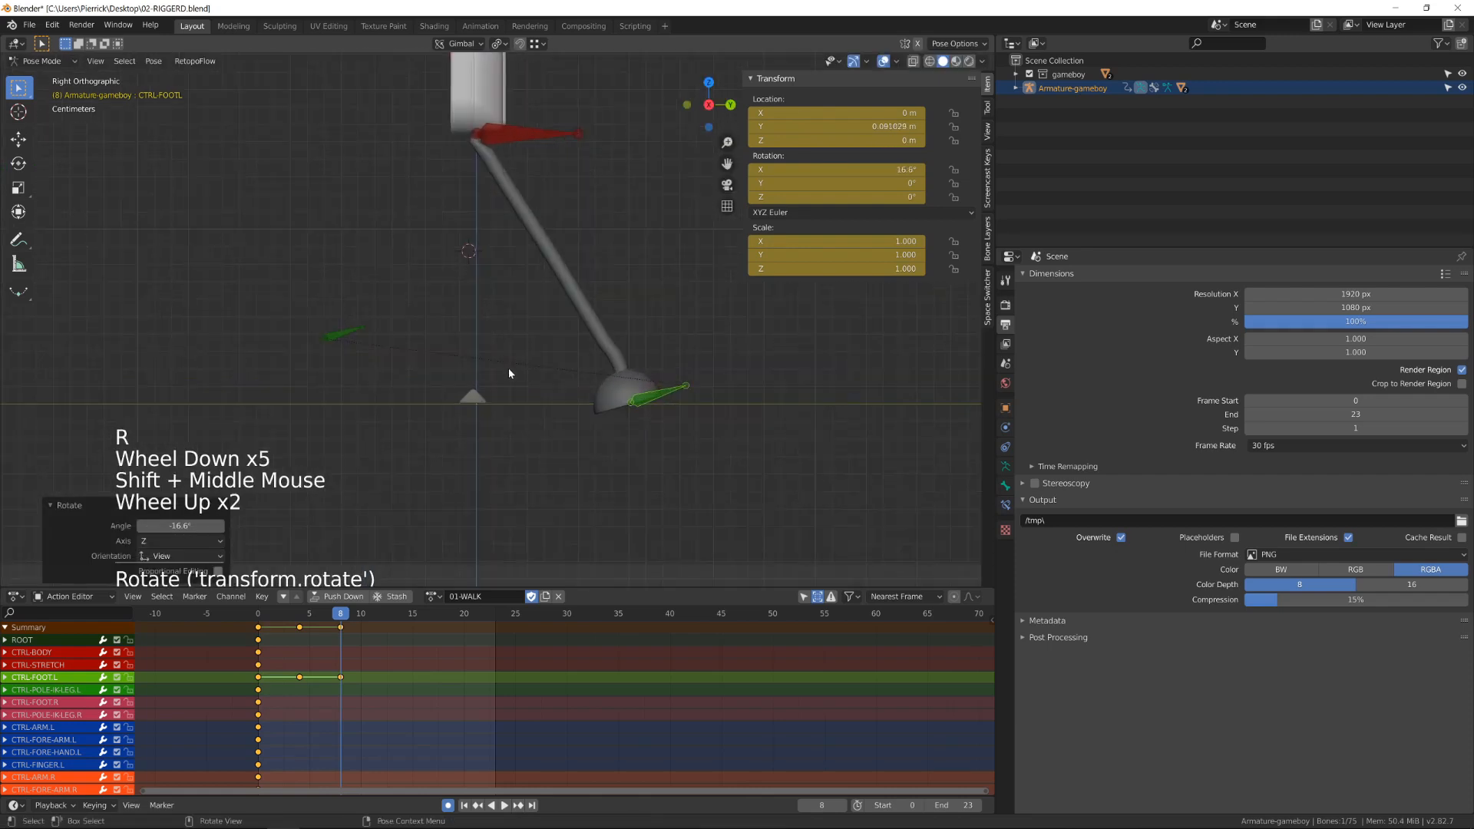
# - At frame 12, lift CTRL-FOOT.L to about Y 0.011 m and Z 0.047 m, and rotate it to about 43° on X
pyautogui.moveTo(258, 617); pyautogui.dragTo(378, 626)
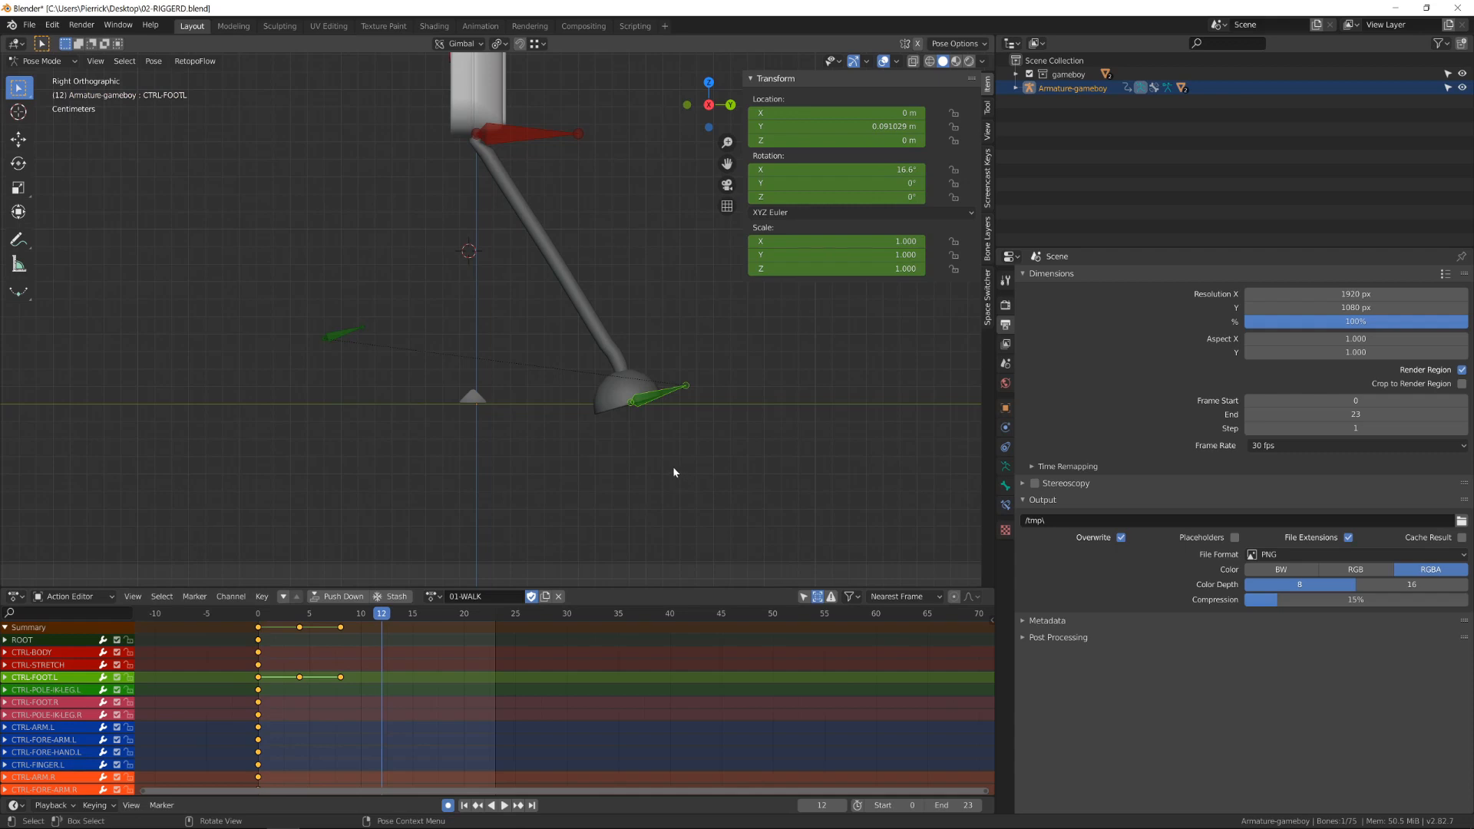
pyautogui.press('g')
pyautogui.press('g')
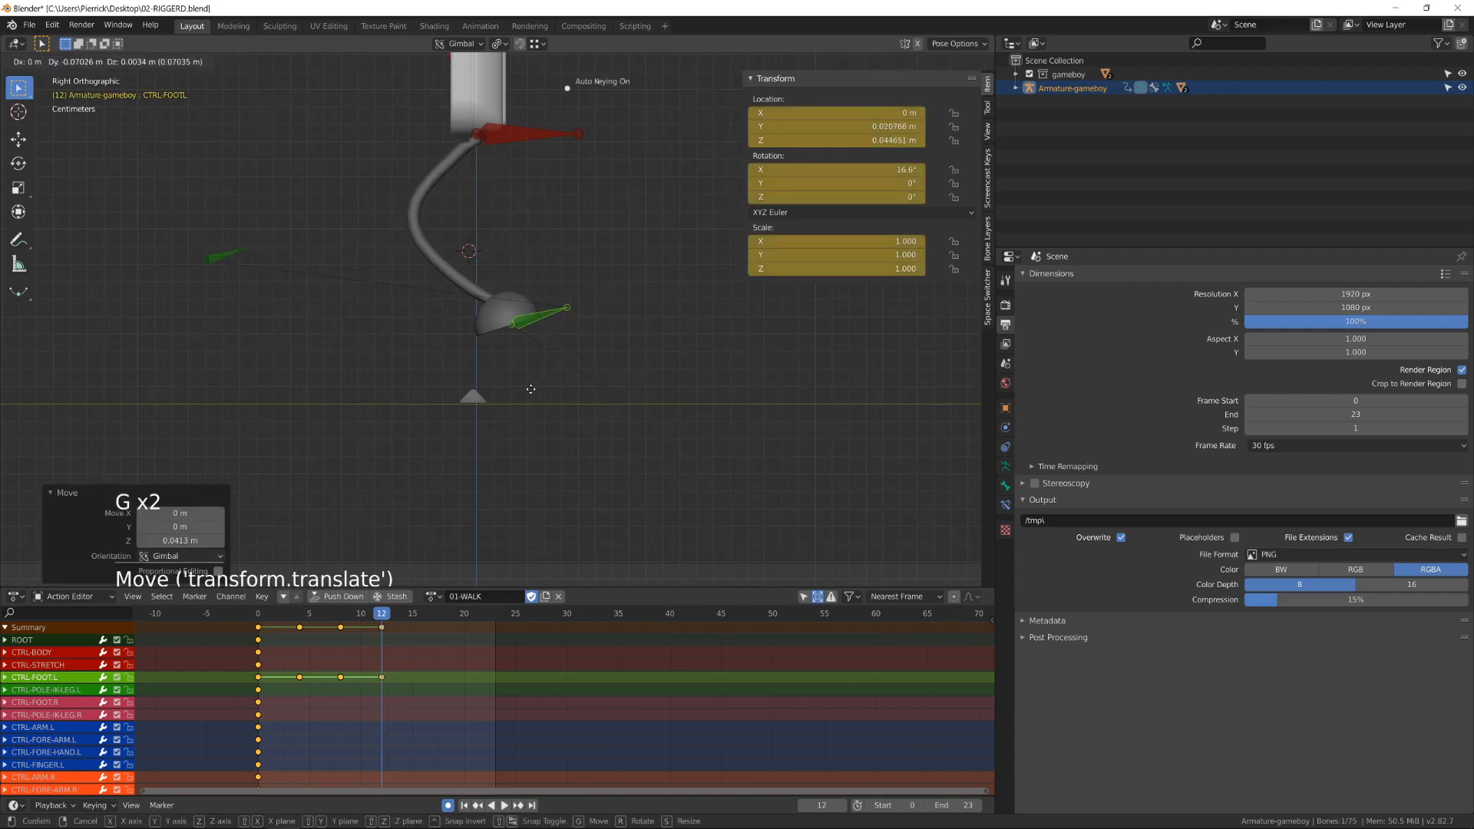
pyautogui.press('r')
pyautogui.press('g')
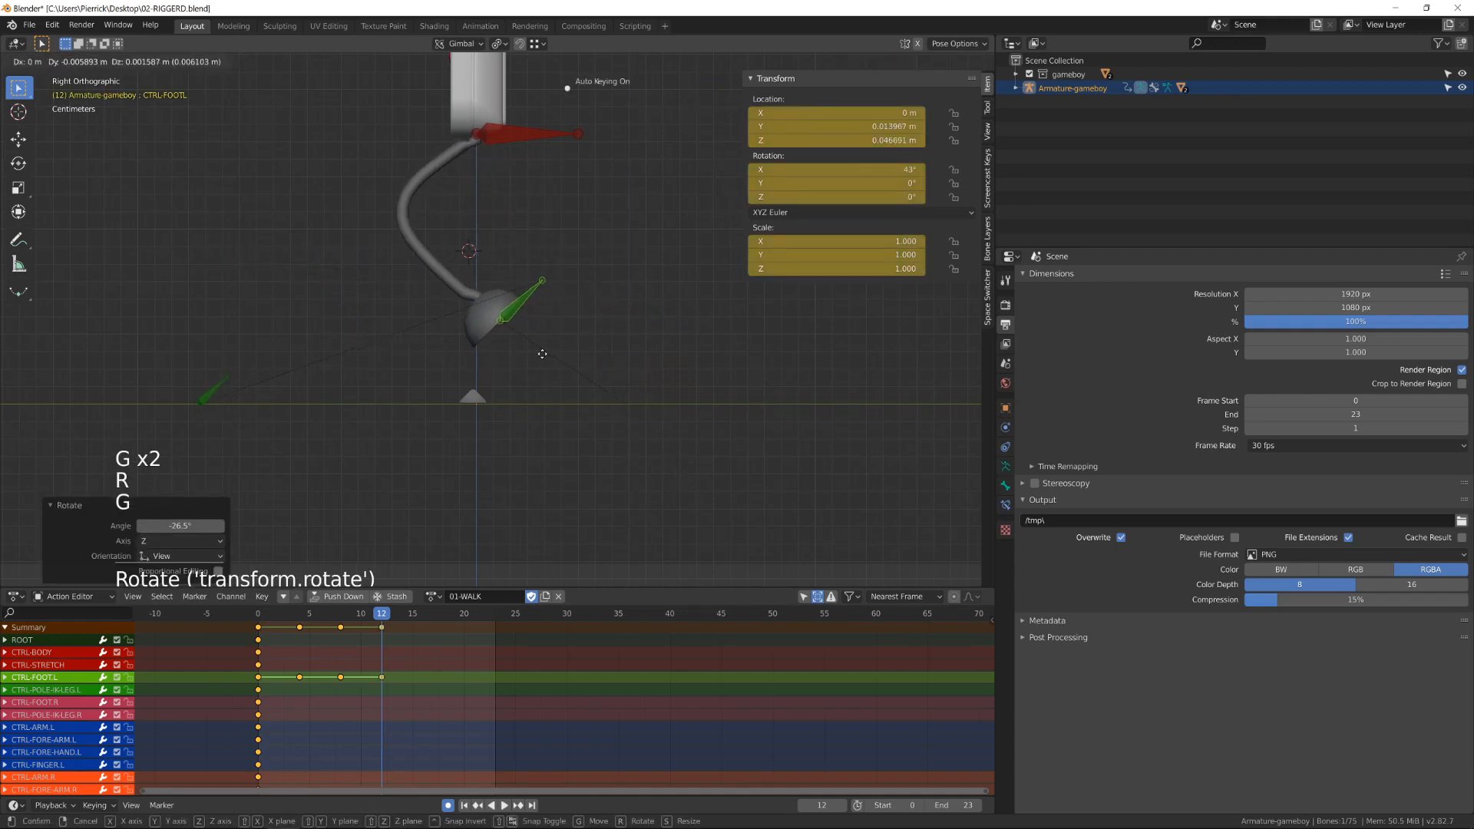
pyautogui.click(537, 355)
# - Review the keyed poses, and at frame 16 swing CTRL-FOOT.L forward to about Y -0.061 m and Z 0.040 m, rotated nearly level
pyautogui.click(261, 627)
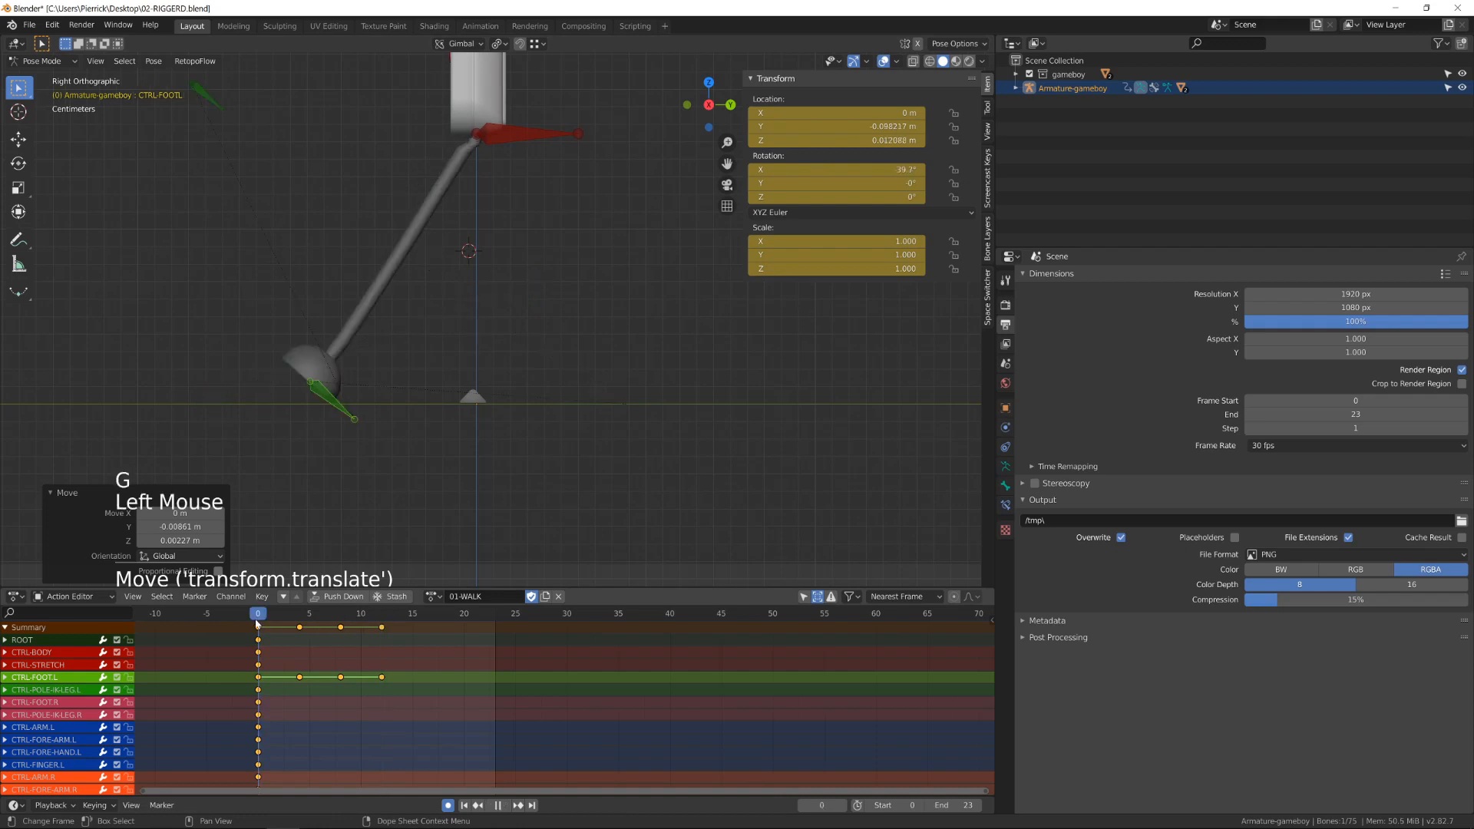
pyautogui.press('space')
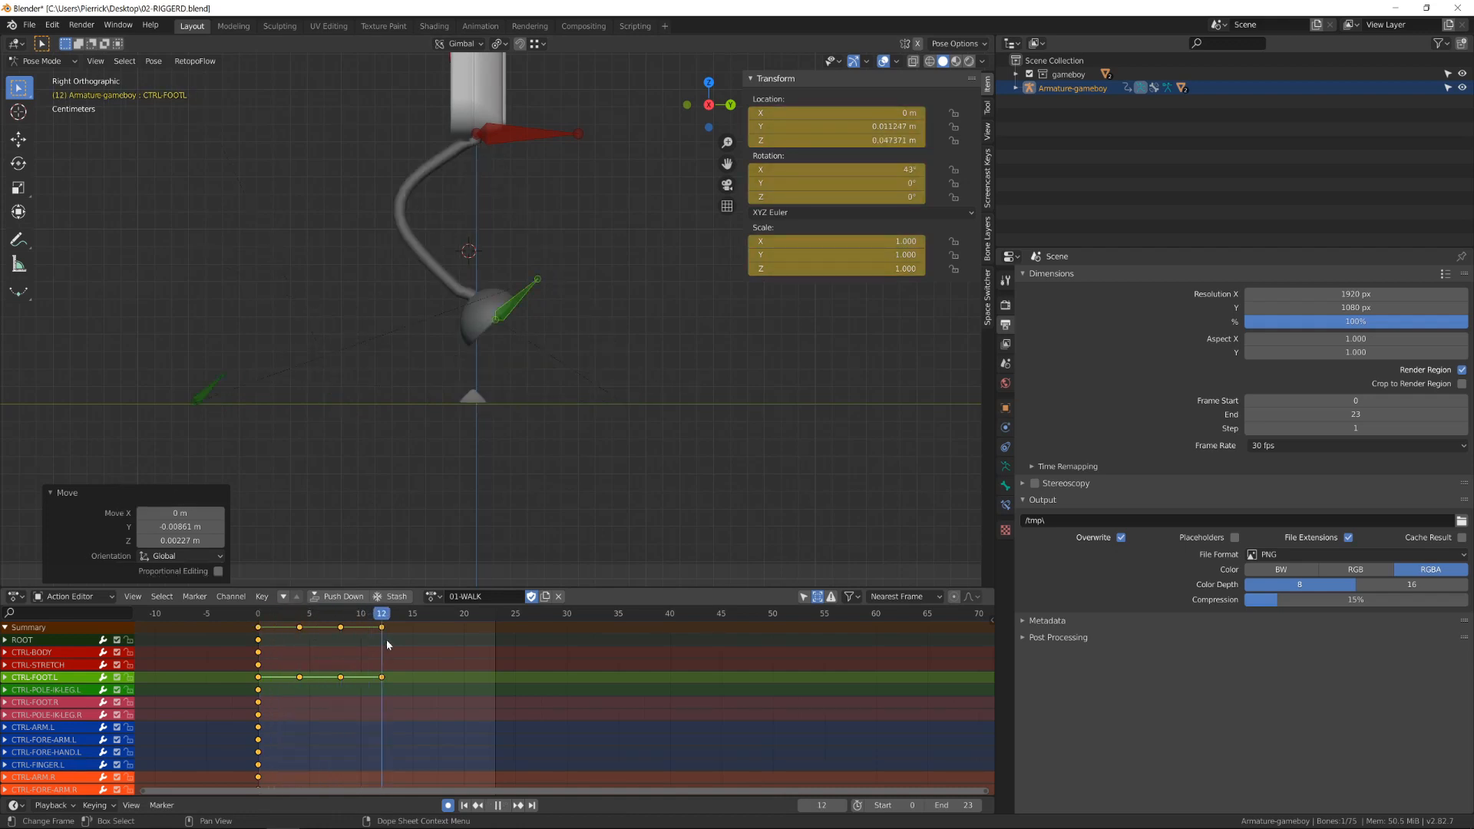
pyautogui.moveTo(390, 644); pyautogui.dragTo(423, 654)
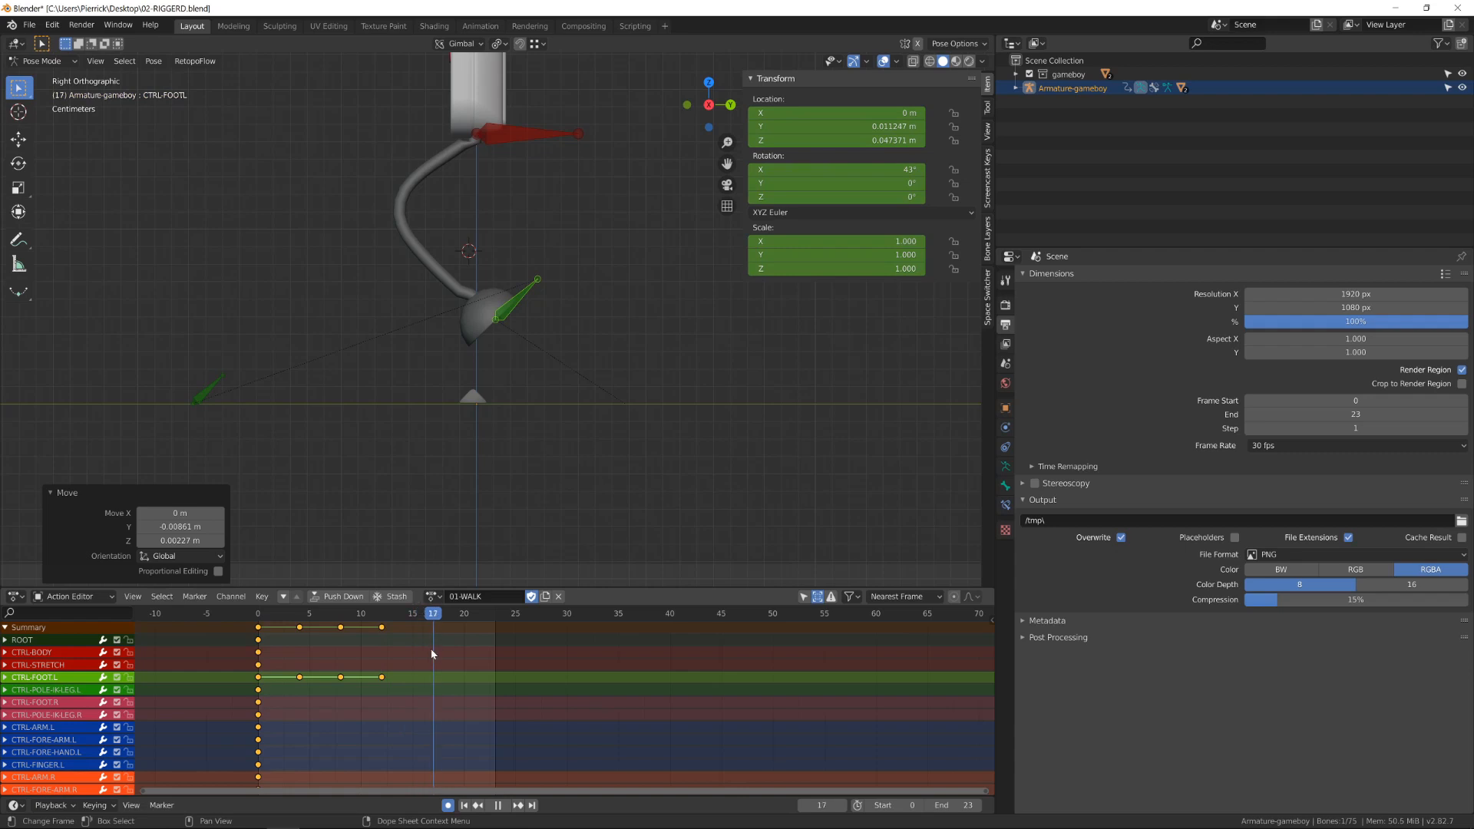
pyautogui.press('g')
pyautogui.click(477, 445)
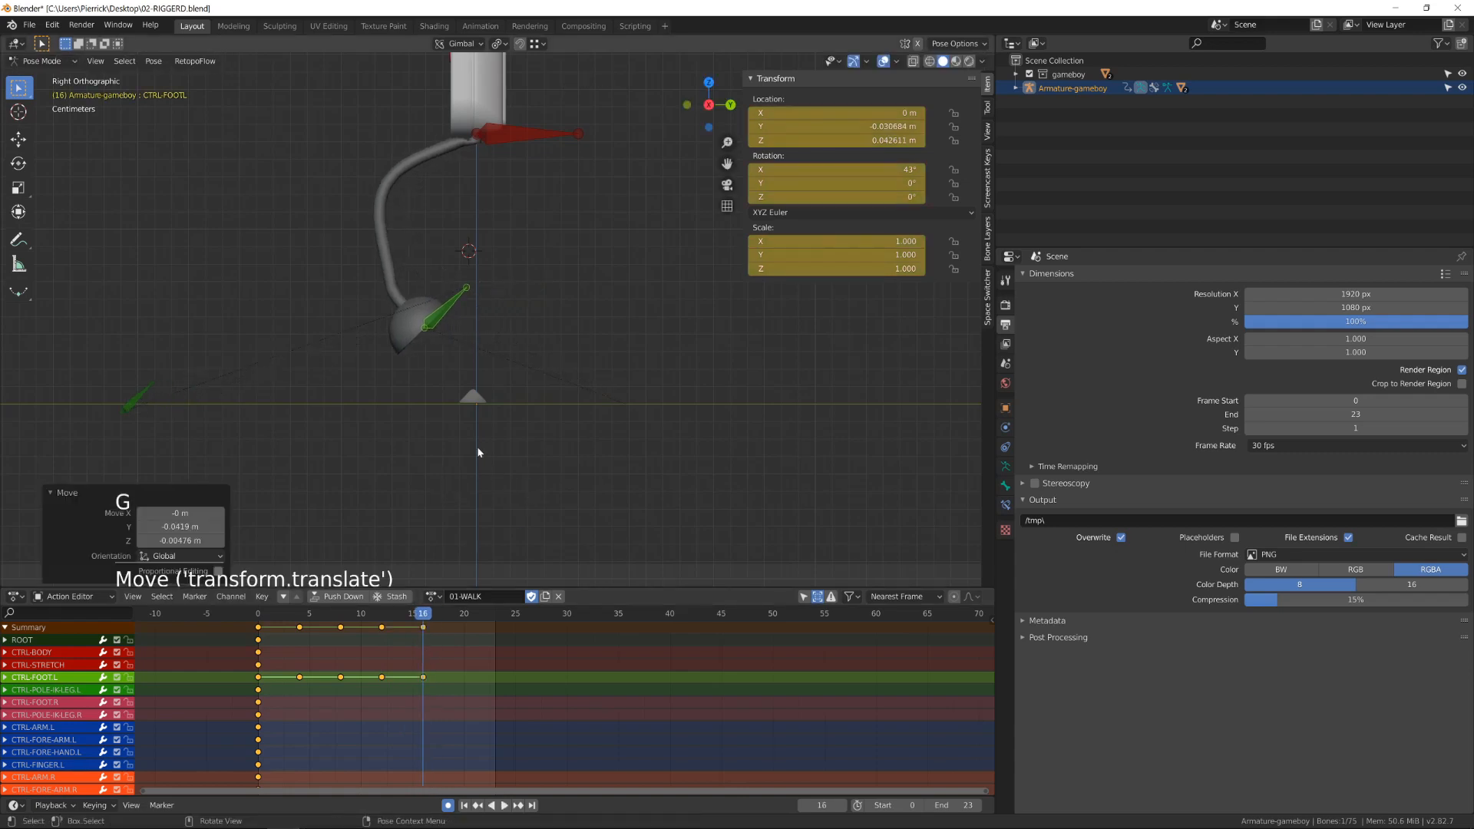
pyautogui.press('r')
pyautogui.click(510, 427)
pyautogui.press('g')
pyautogui.click(455, 435)
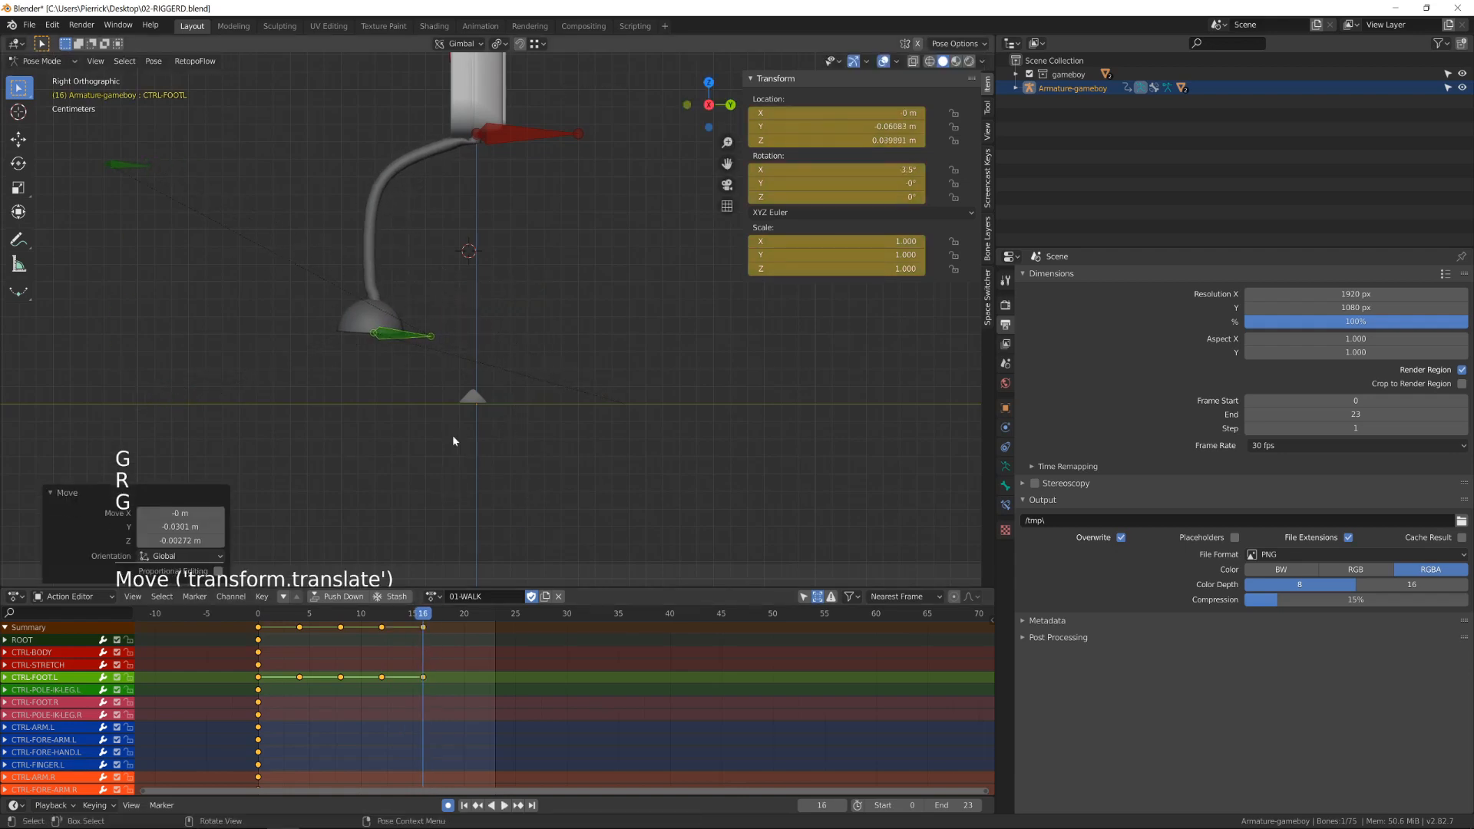
# - Adjust CTRL-FOOT.L at frame 16 to about Y -0.057 m and Z 0.039 m, with about 10.9° of X rotation
pyautogui.press('g')
pyautogui.press('r')
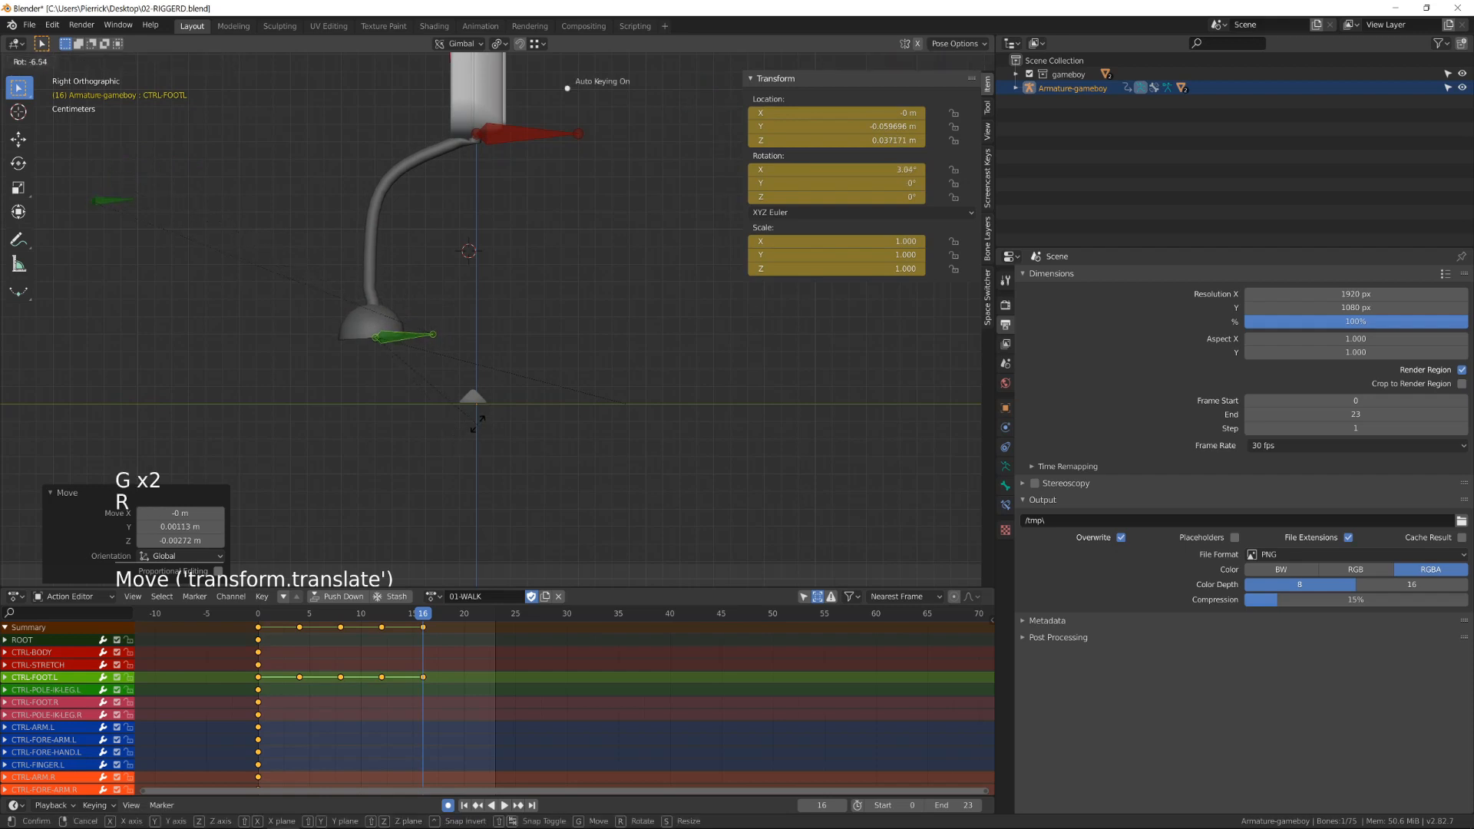
pyautogui.click(461, 439)
pyautogui.press('g')
pyautogui.click(453, 516)
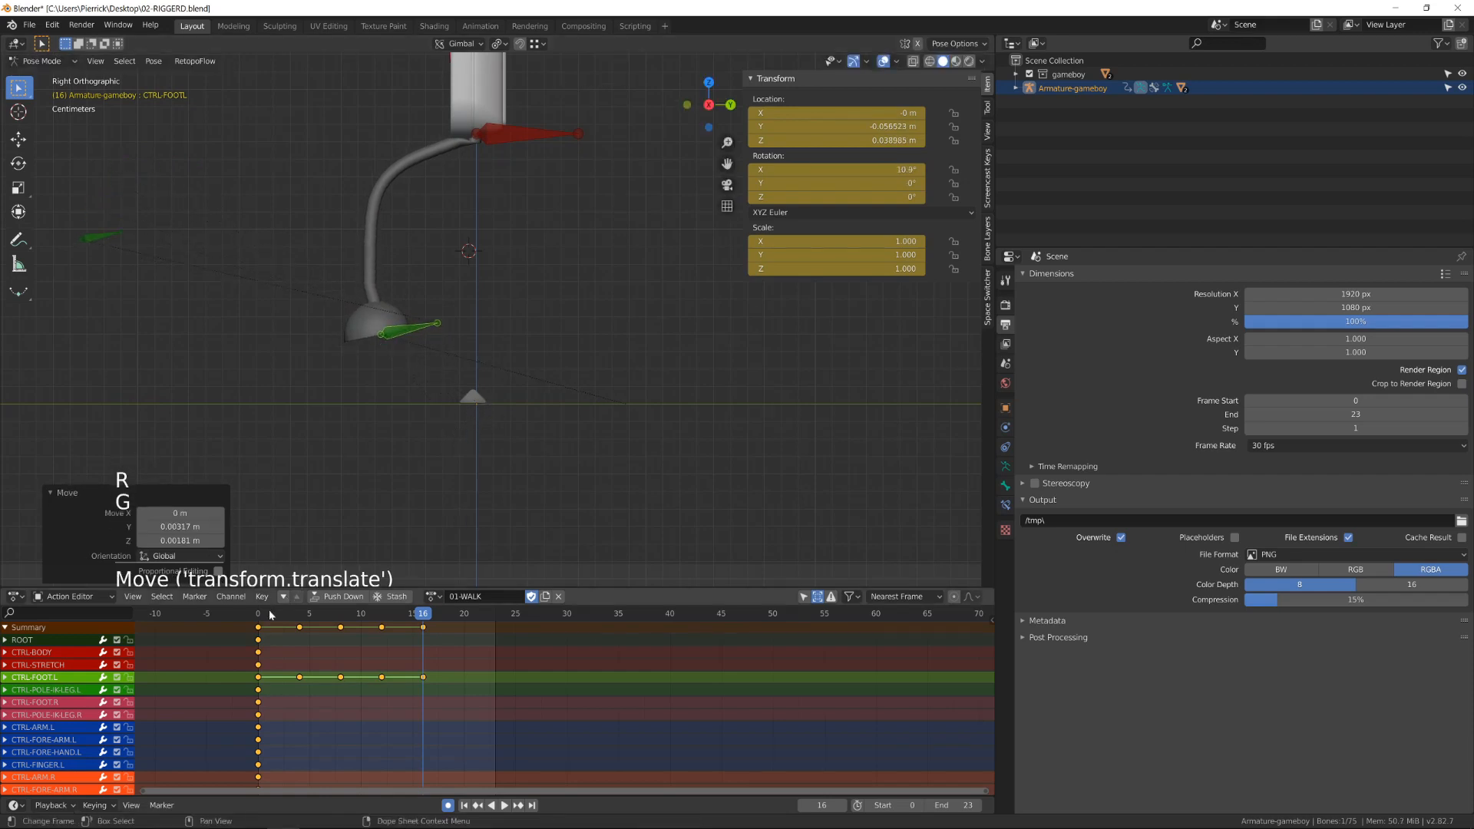
# - Duplicate the whole keyframe column at frame 0 to frame 24
pyautogui.moveTo(269, 611); pyautogui.dragTo(505, 624)
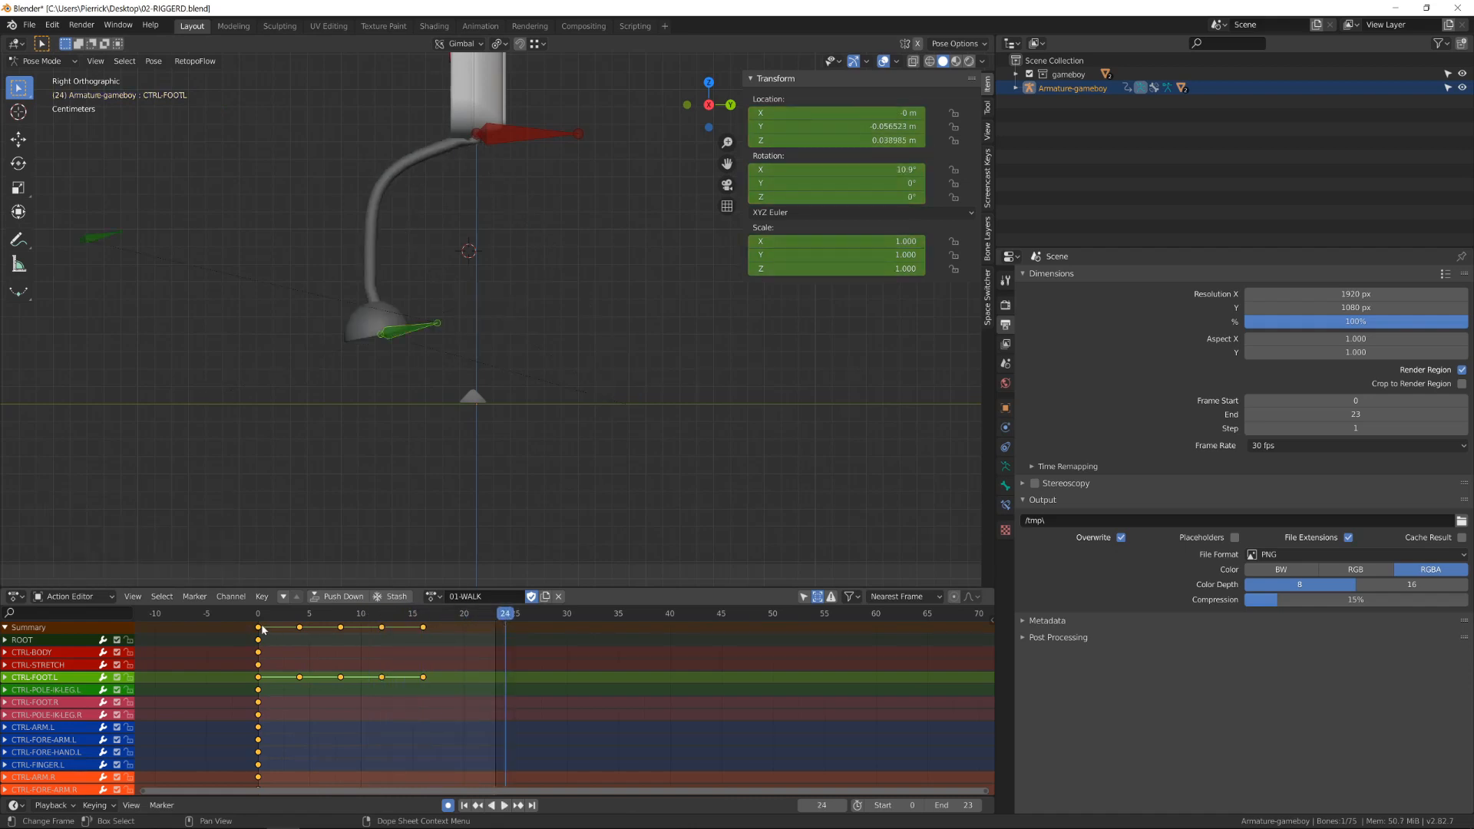
pyautogui.click(260, 628)
pyautogui.hotkey('shift', 'd')
pyautogui.click(510, 628)
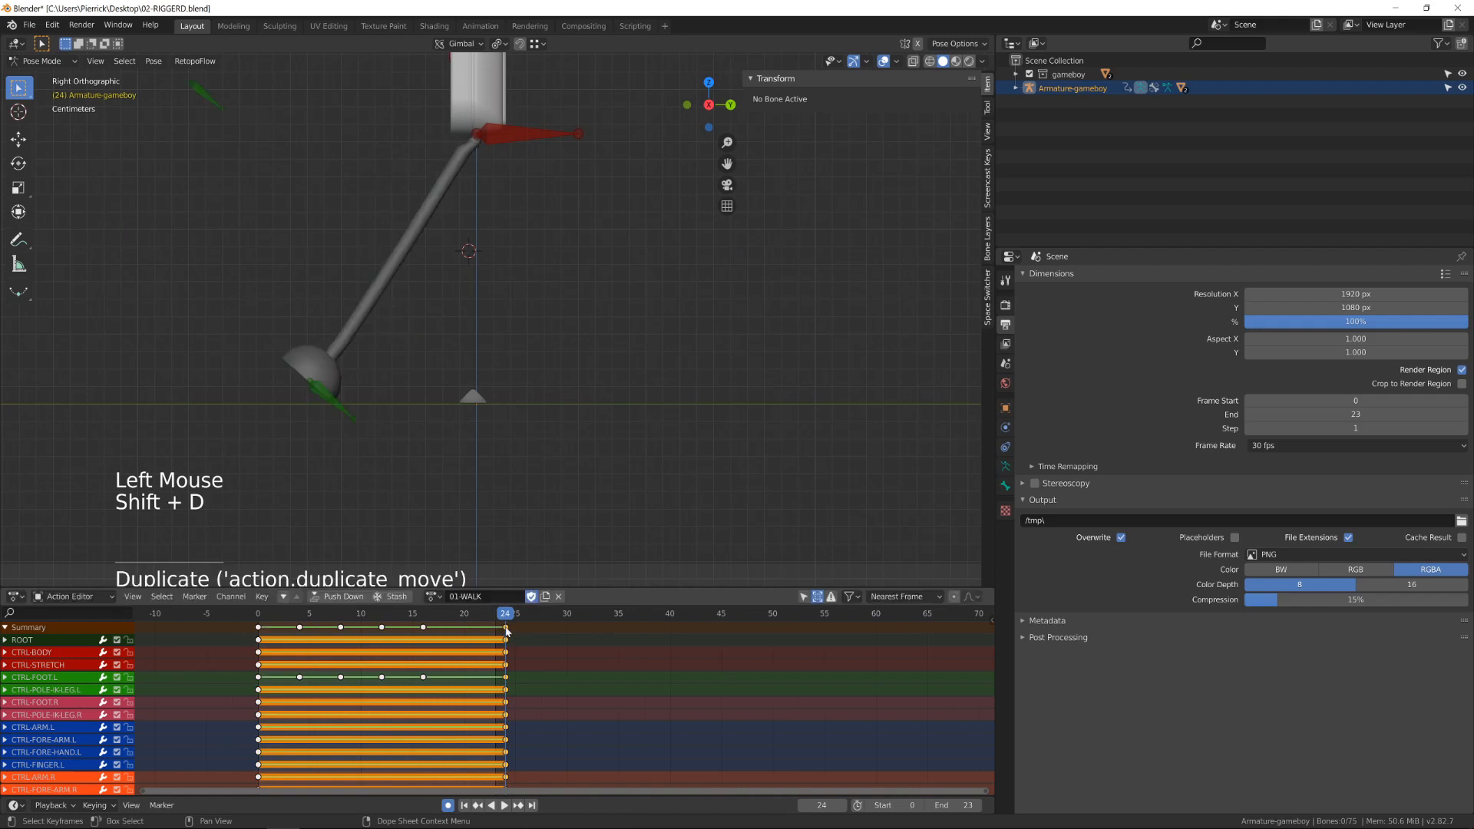
# - Scale the four in-between CTRL-FOOT.L keyframes in time from frame 0 so they fall on frames 5, 9, 14 and 19
pyautogui.click(423, 628)
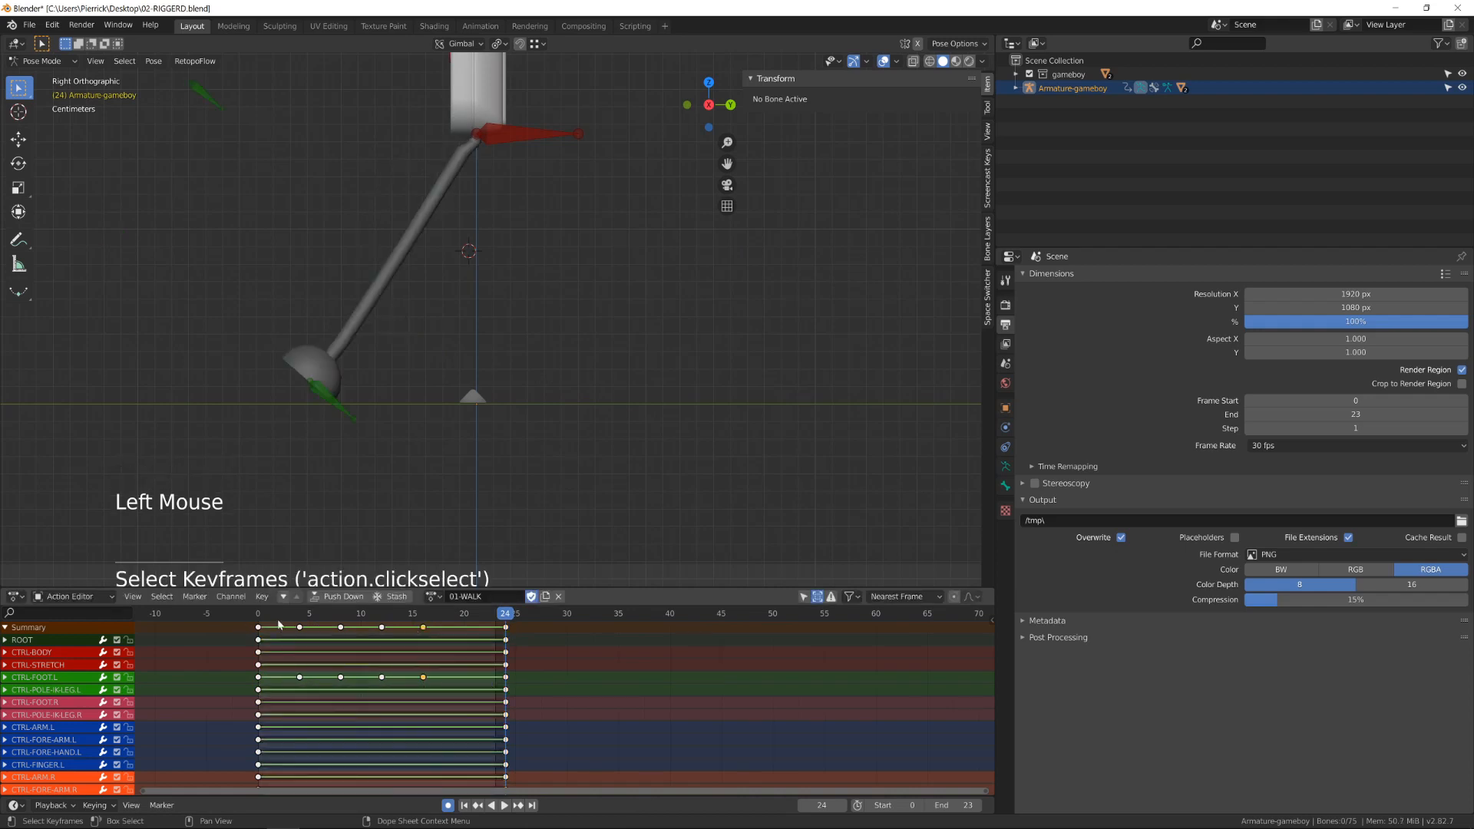
pyautogui.moveTo(303, 615)
pyautogui.mouseDown()
pyautogui.moveTo(423, 641)
pyautogui.moveTo(418, 677)
pyautogui.moveTo(276, 623)
pyautogui.mouseUp()
pyautogui.click(443, 680)
pyautogui.click(256, 620)
pyautogui.press('s')
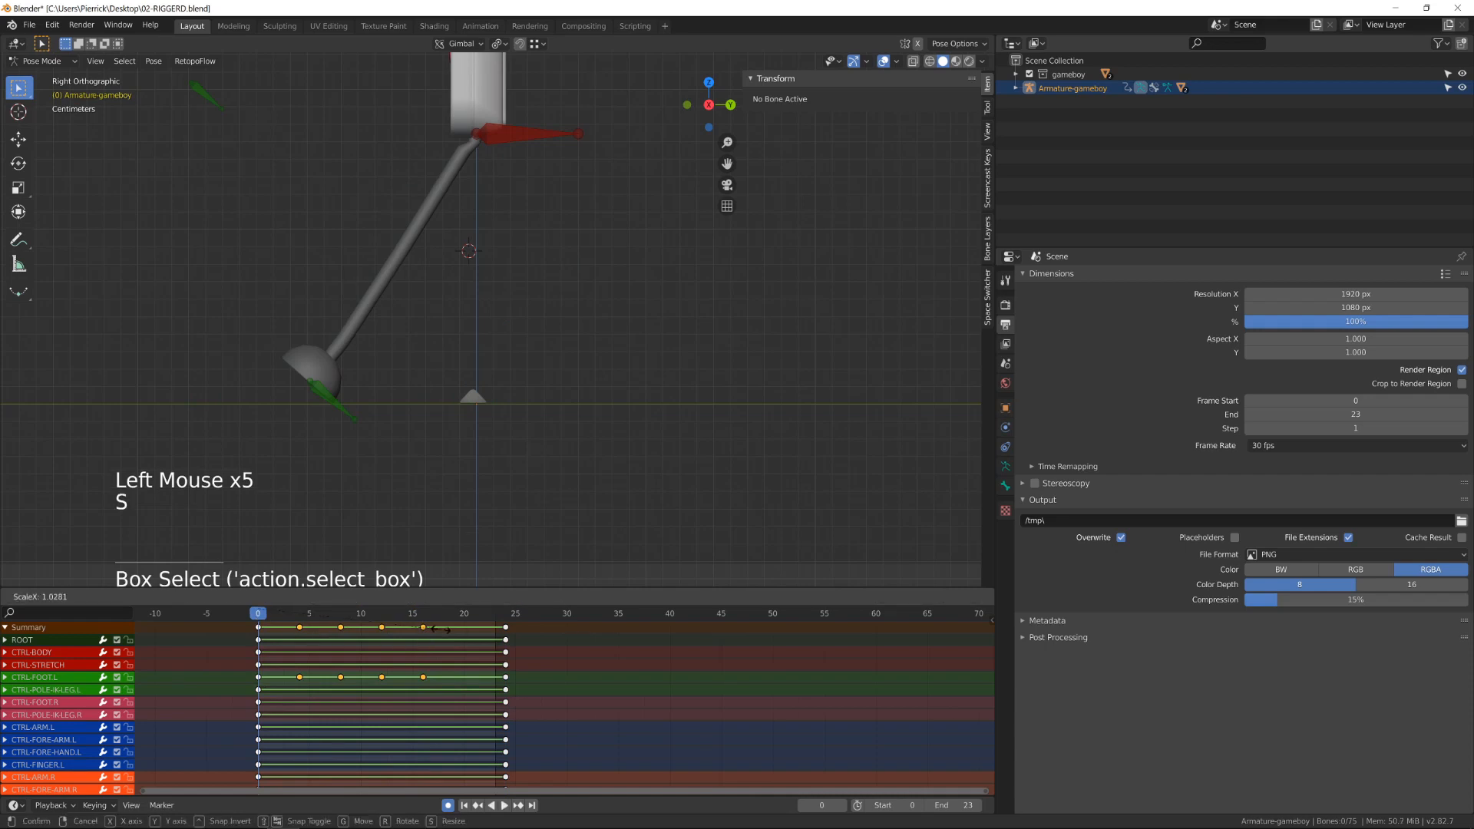
pyautogui.click(468, 634)
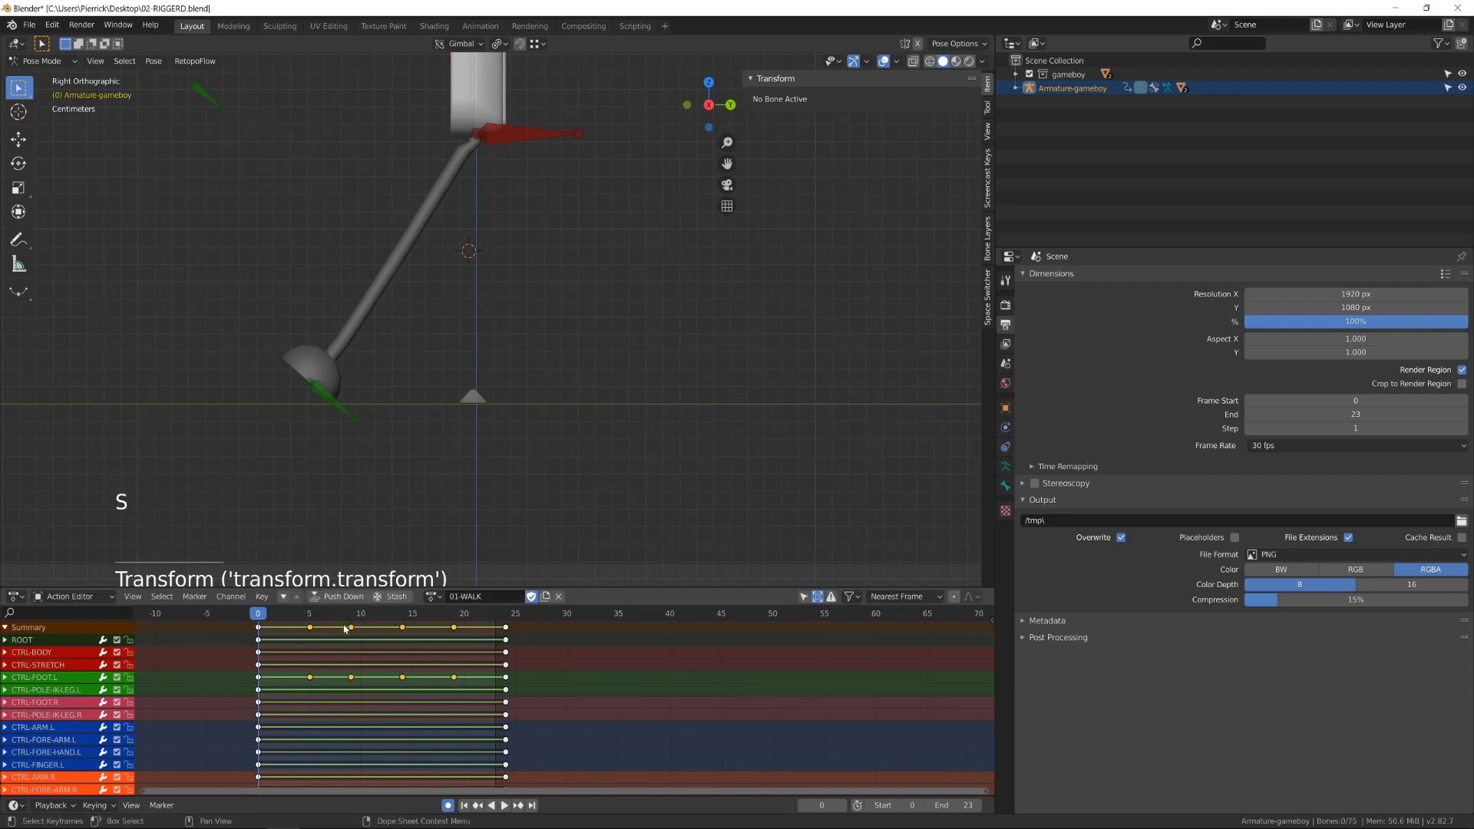
# - Move the CTRL-FOOT.L keyframe at frame 5 to frame 6, and the one at frame 9 to frame 12
pyautogui.moveTo(309, 614); pyautogui.dragTo(351, 614)
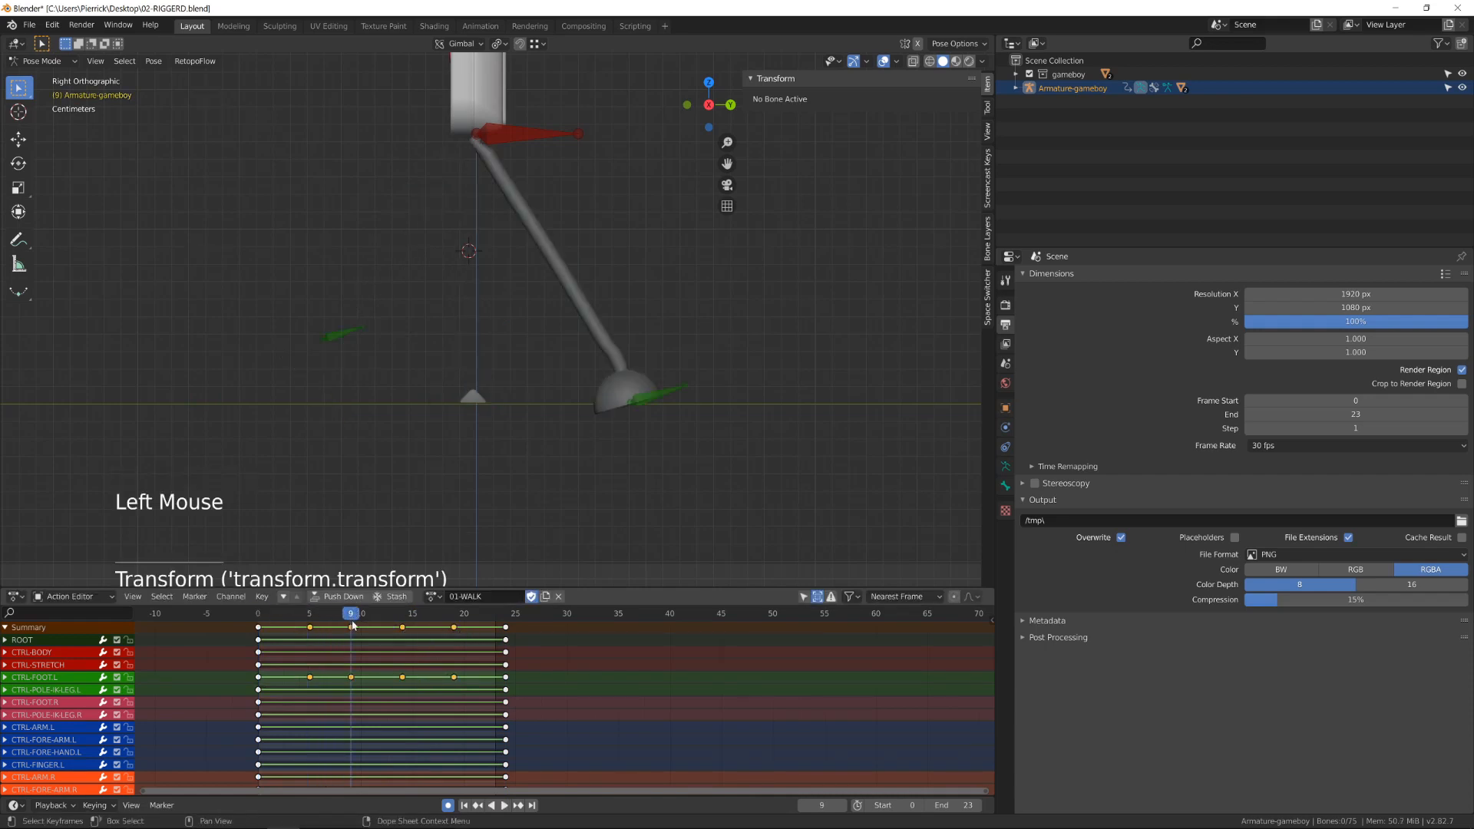
pyautogui.click(350, 627)
pyautogui.click(309, 628)
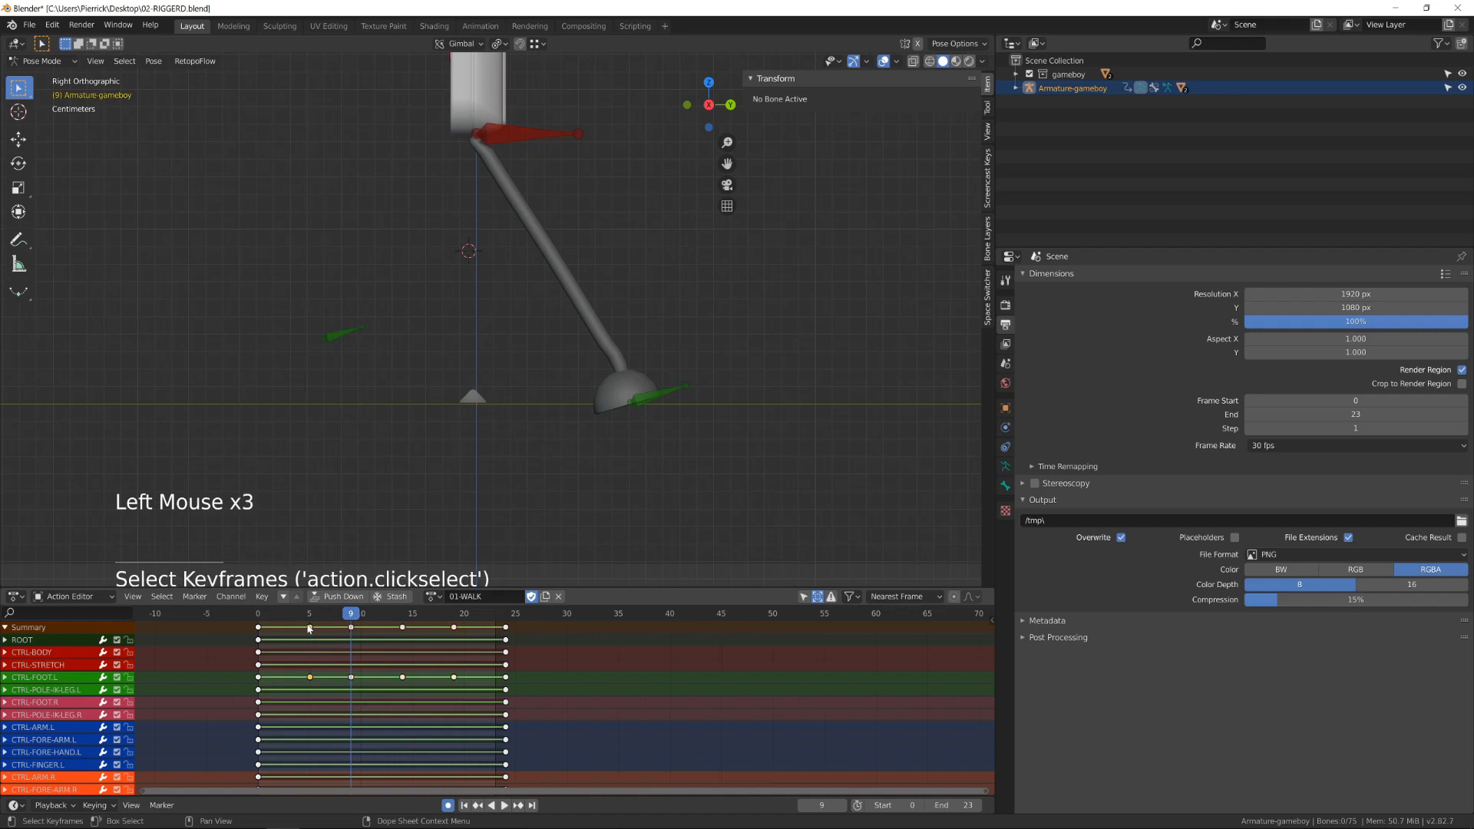
pyautogui.press('g')
pyautogui.click(352, 631)
pyautogui.press('g')
pyautogui.click(380, 625)
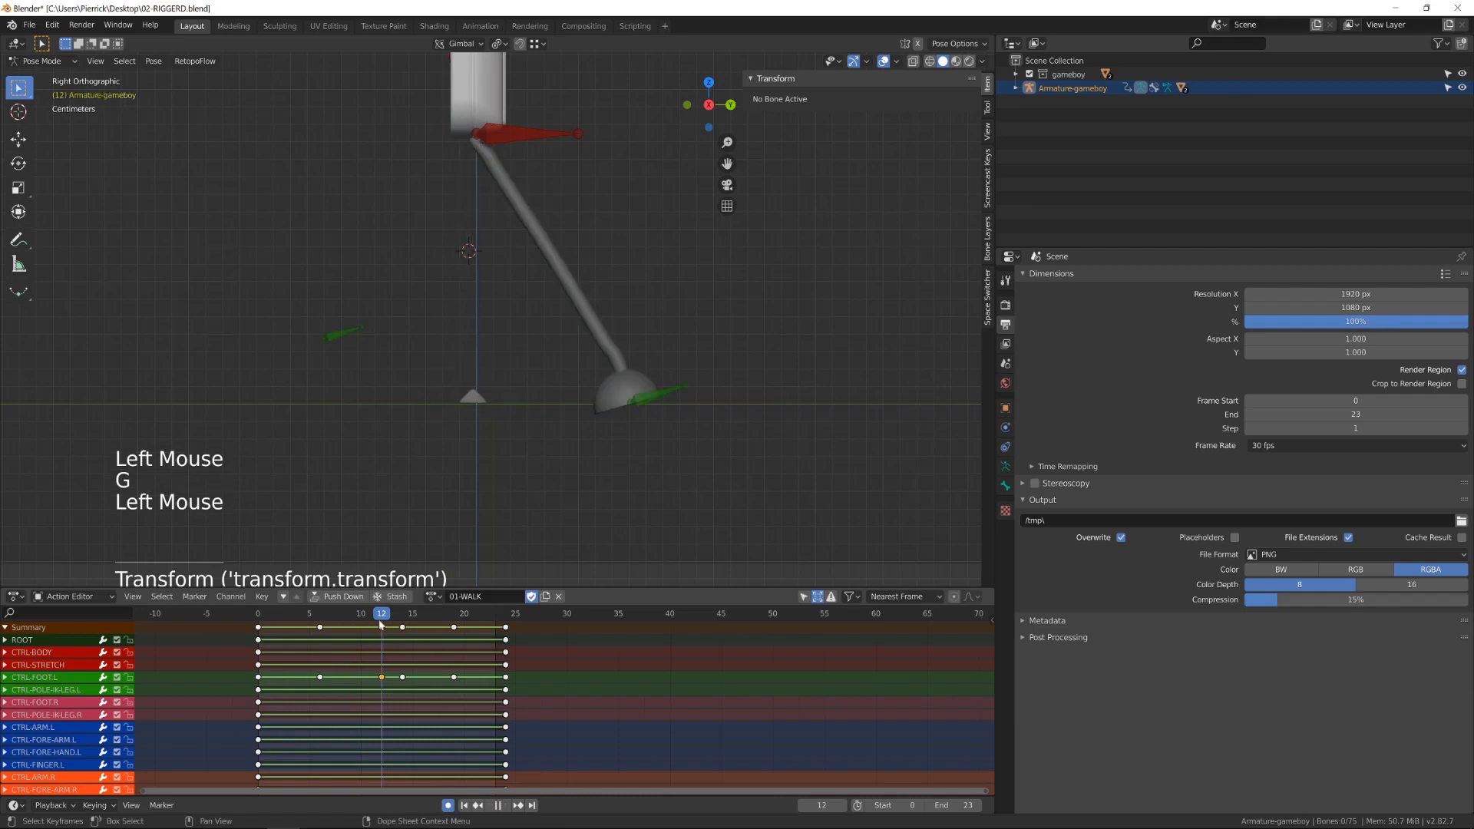
# - Delete the CTRL-FOOT.L keyframe at frame 19, and move the one at frame 14 to frame 18
pyautogui.moveTo(379, 622); pyautogui.dragTo(454, 629)
pyautogui.click(454, 627)
pyautogui.press('x')
pyautogui.click(456, 631)
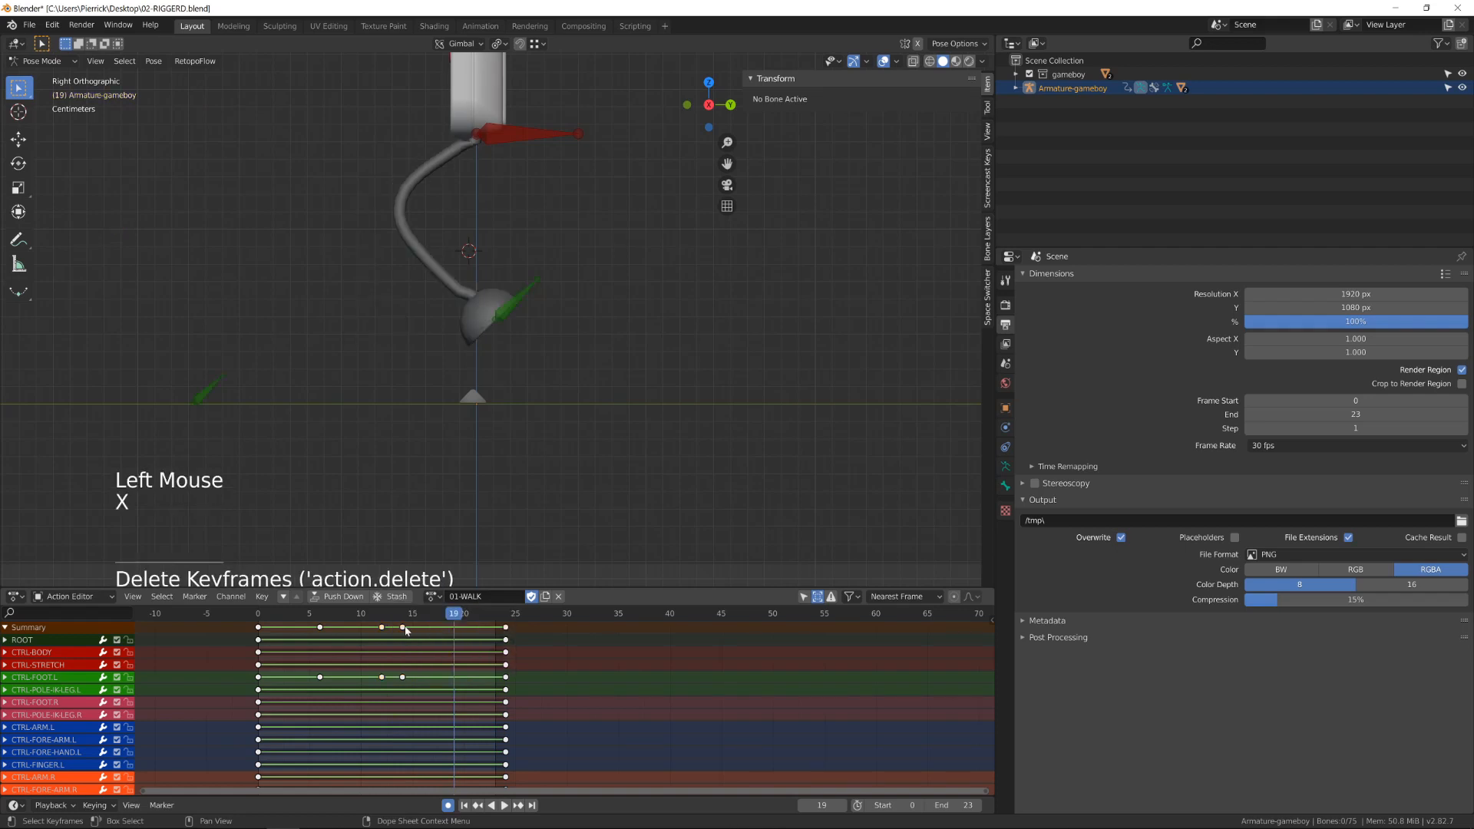
pyautogui.click(403, 628)
pyautogui.press('g')
pyautogui.click(451, 626)
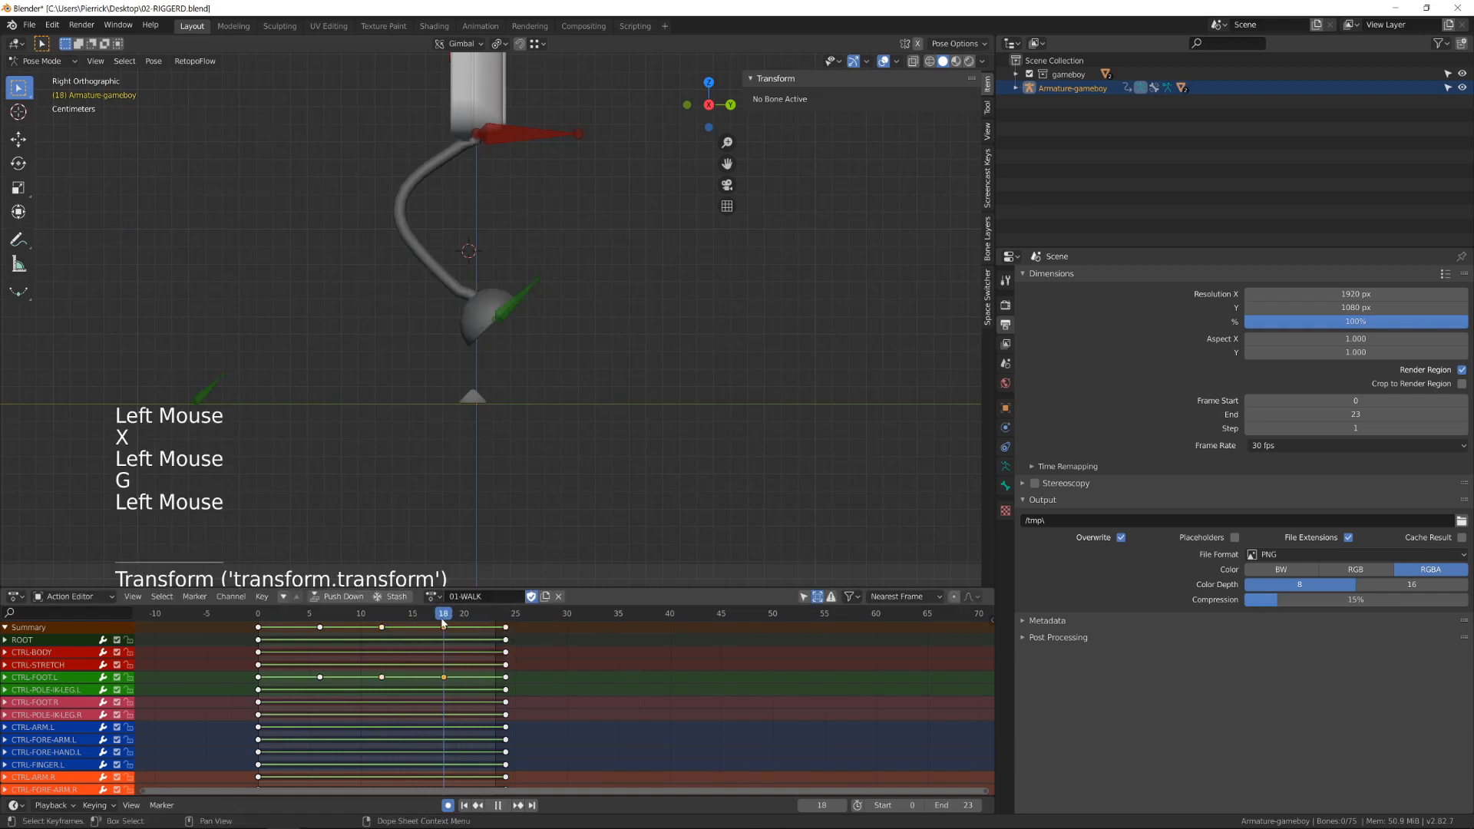
# - Play back the walk action to check the left foot's timing, and stop the playback
pyautogui.moveTo(273, 620); pyautogui.dragTo(227, 648)
pyautogui.press('space')
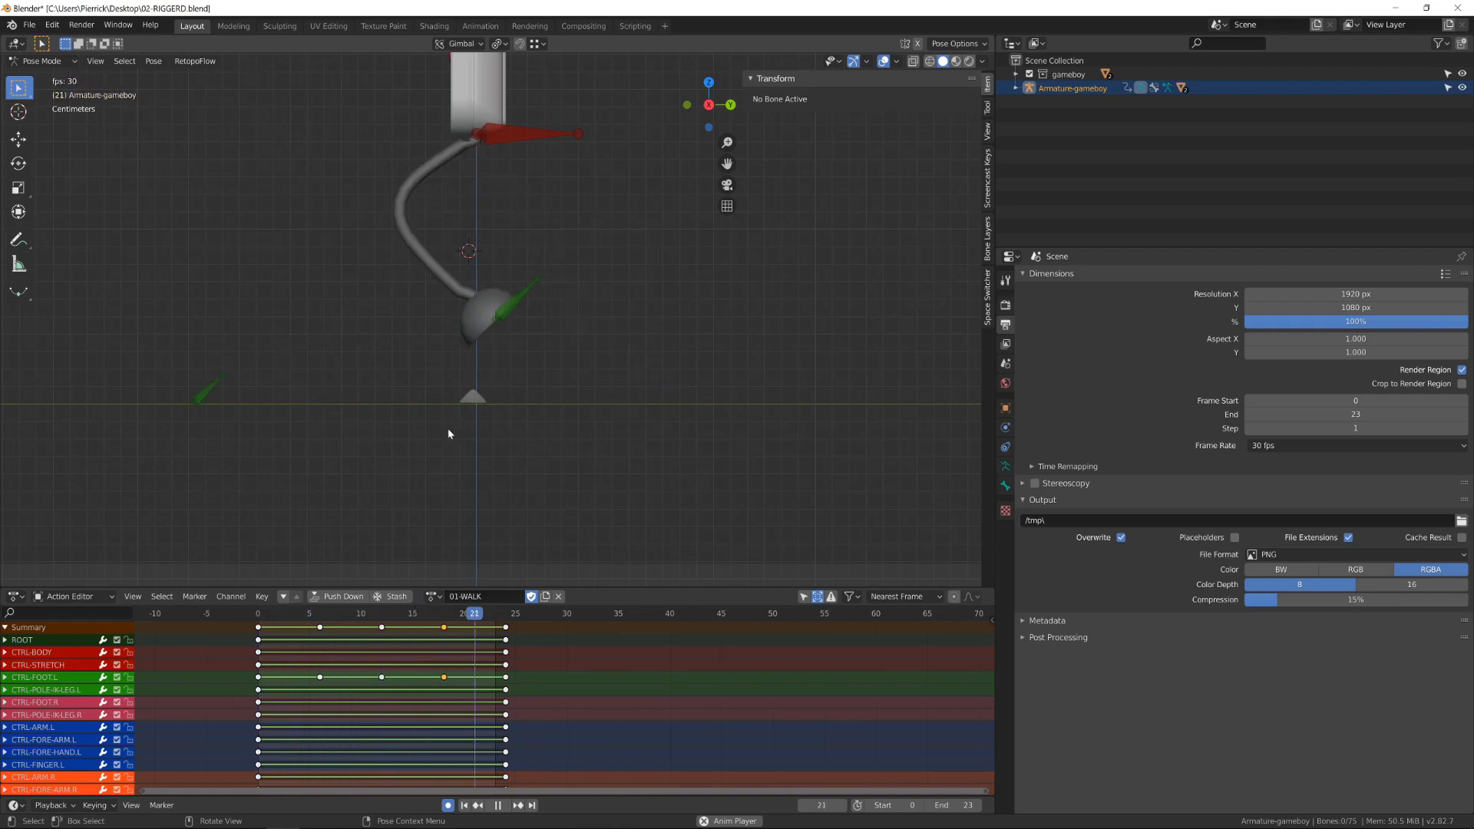
pyautogui.press('space')
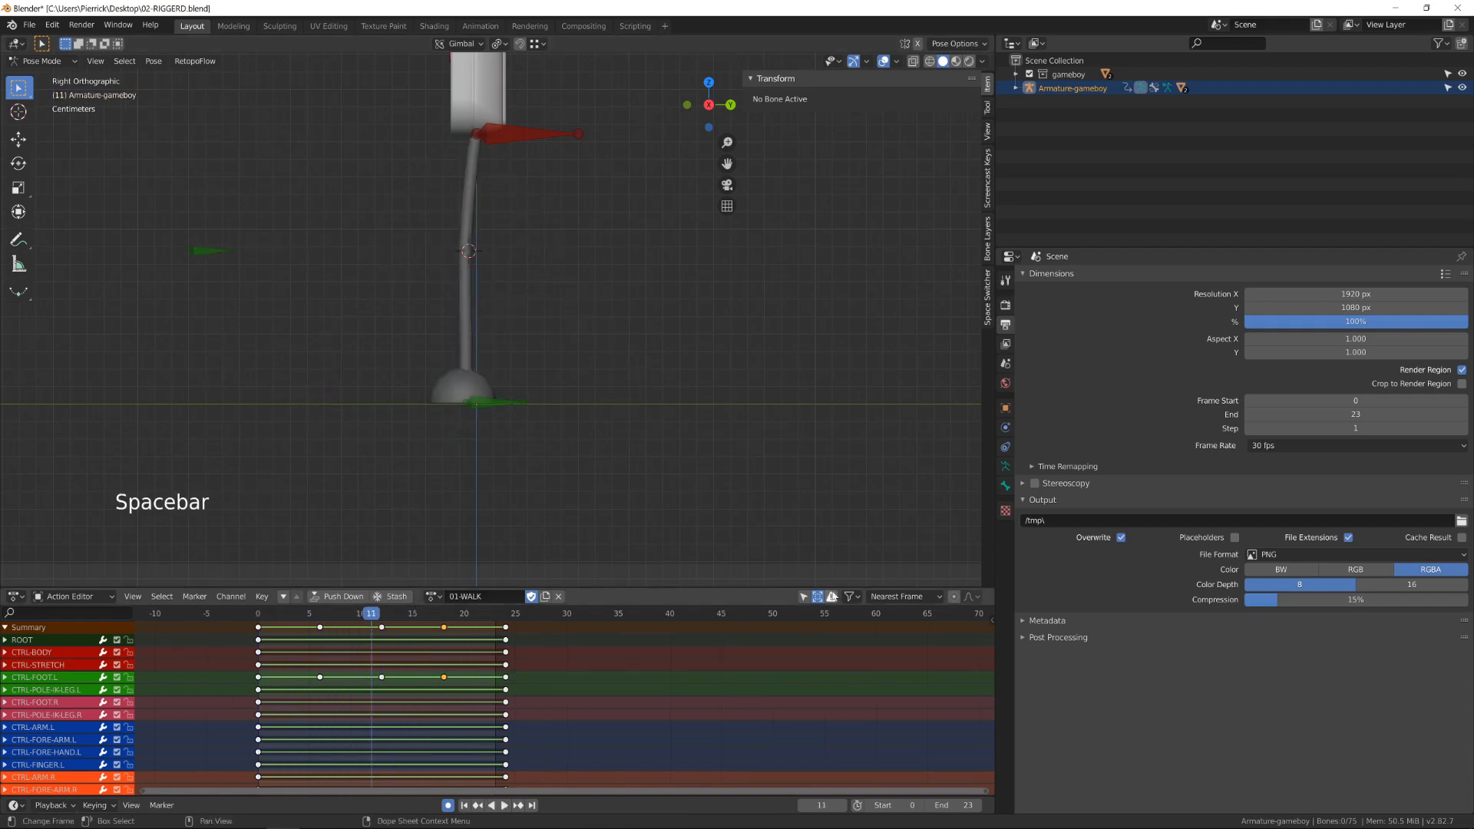
# - Limit the Action Editor to the selected bones' channels and select the left foot control in the viewport
pyautogui.click(803, 596)
pyautogui.keyDown('shift'); pyautogui.moveTo(340, 642); pyautogui.dragTo(369, 738, button='middle'); pyautogui.keyUp('shift')
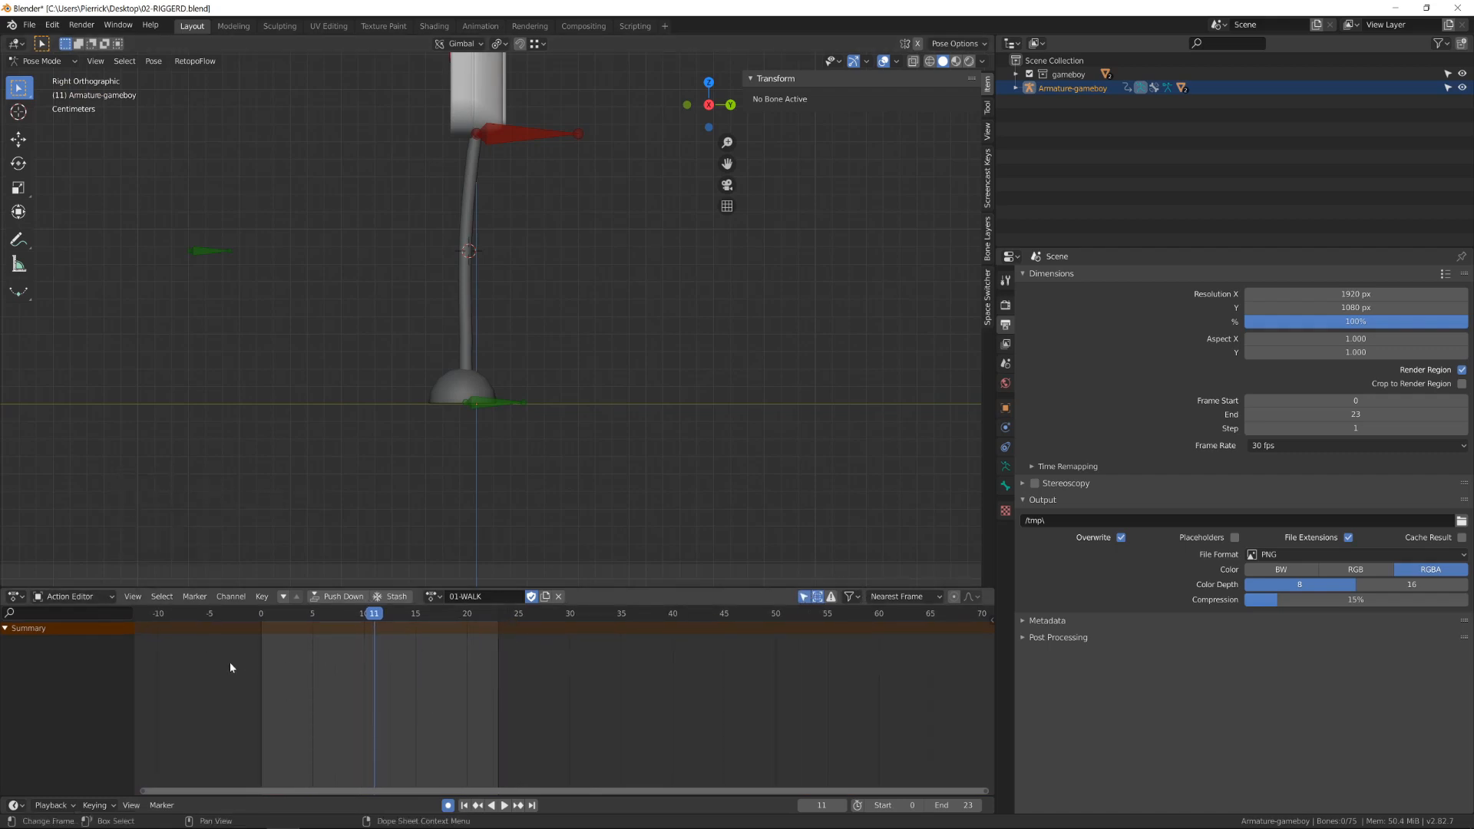
pyautogui.click(163, 580)
pyautogui.click(504, 401)
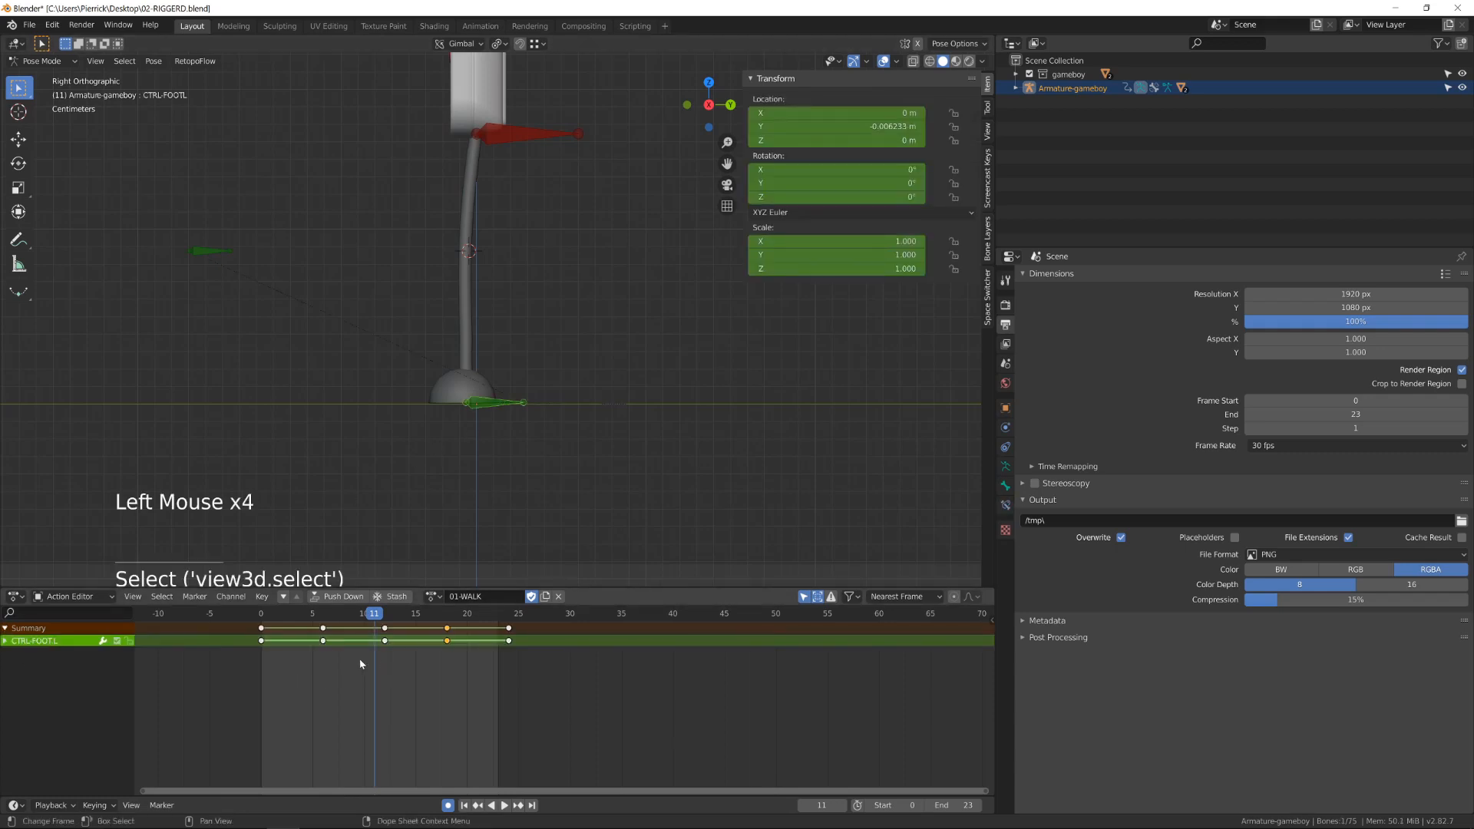
# - Set the interpolation of all CTRL-FOOT.L keyframes to Bezier
pyautogui.press('a')
pyautogui.press('t')
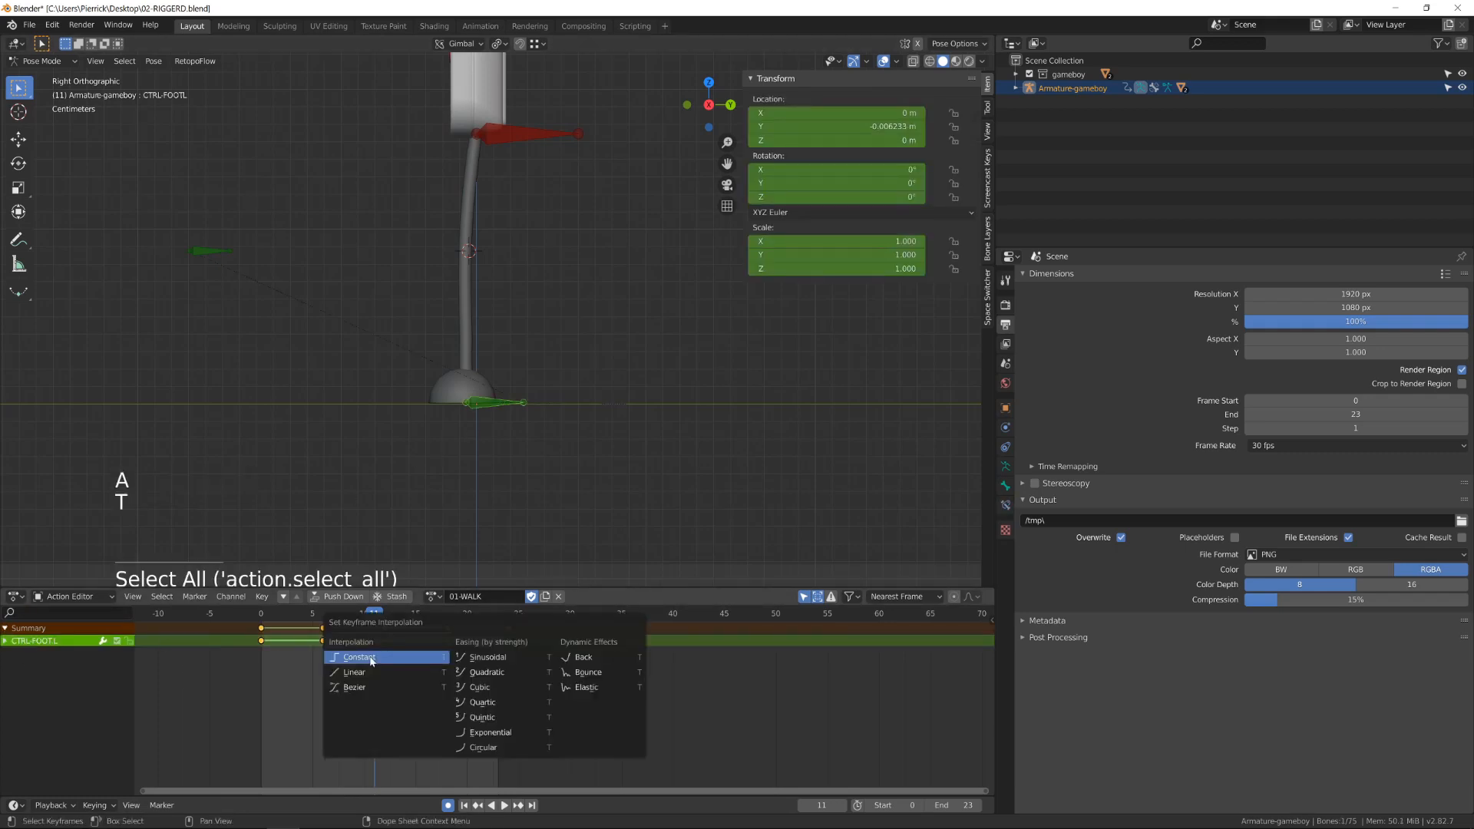
pyautogui.click(357, 689)
# - Play back the walk action from frame 0 to check the left foot's motion, stop it and return to the start
pyautogui.click(262, 614)
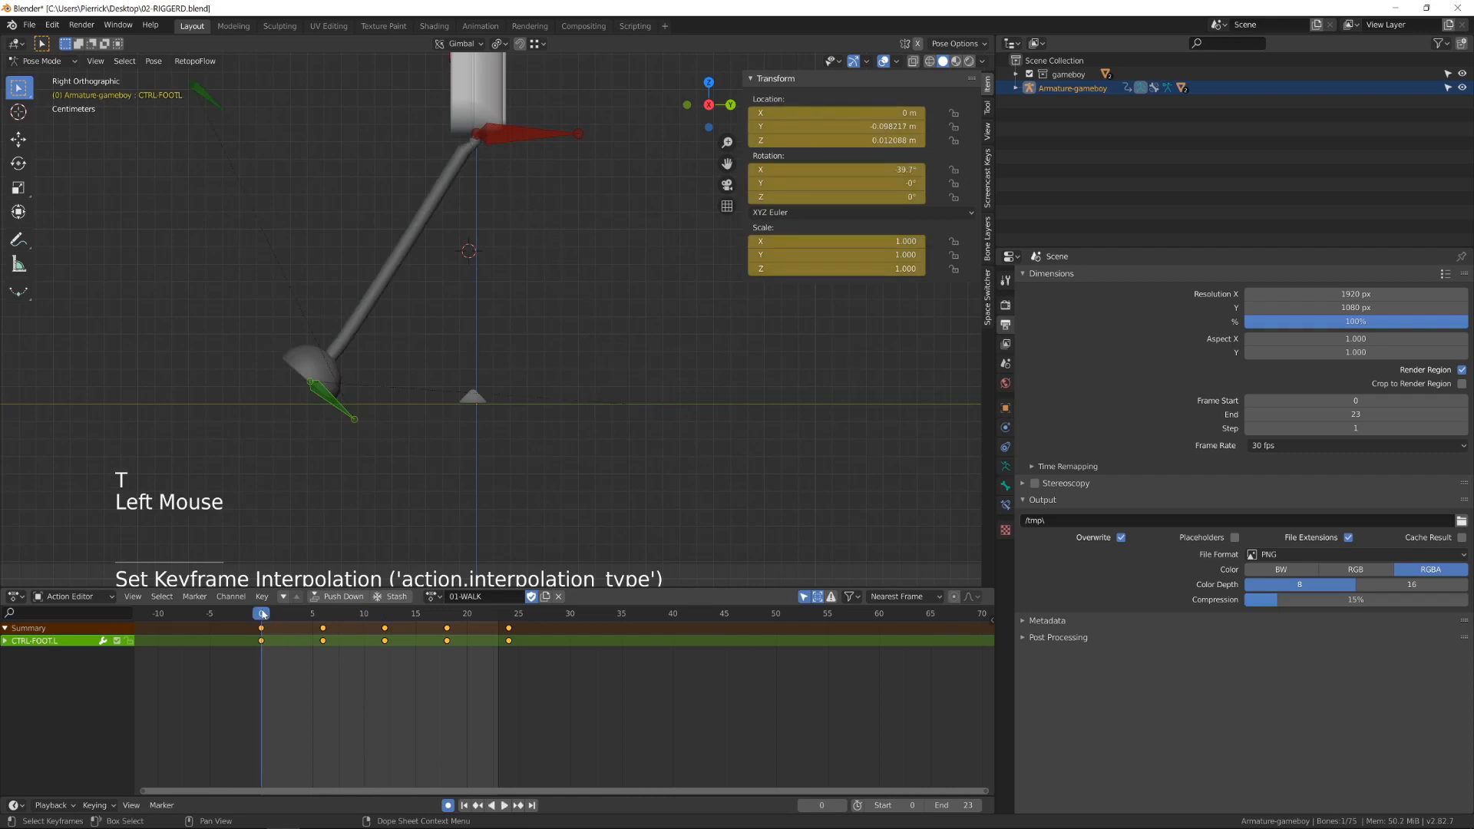
pyautogui.press('space')
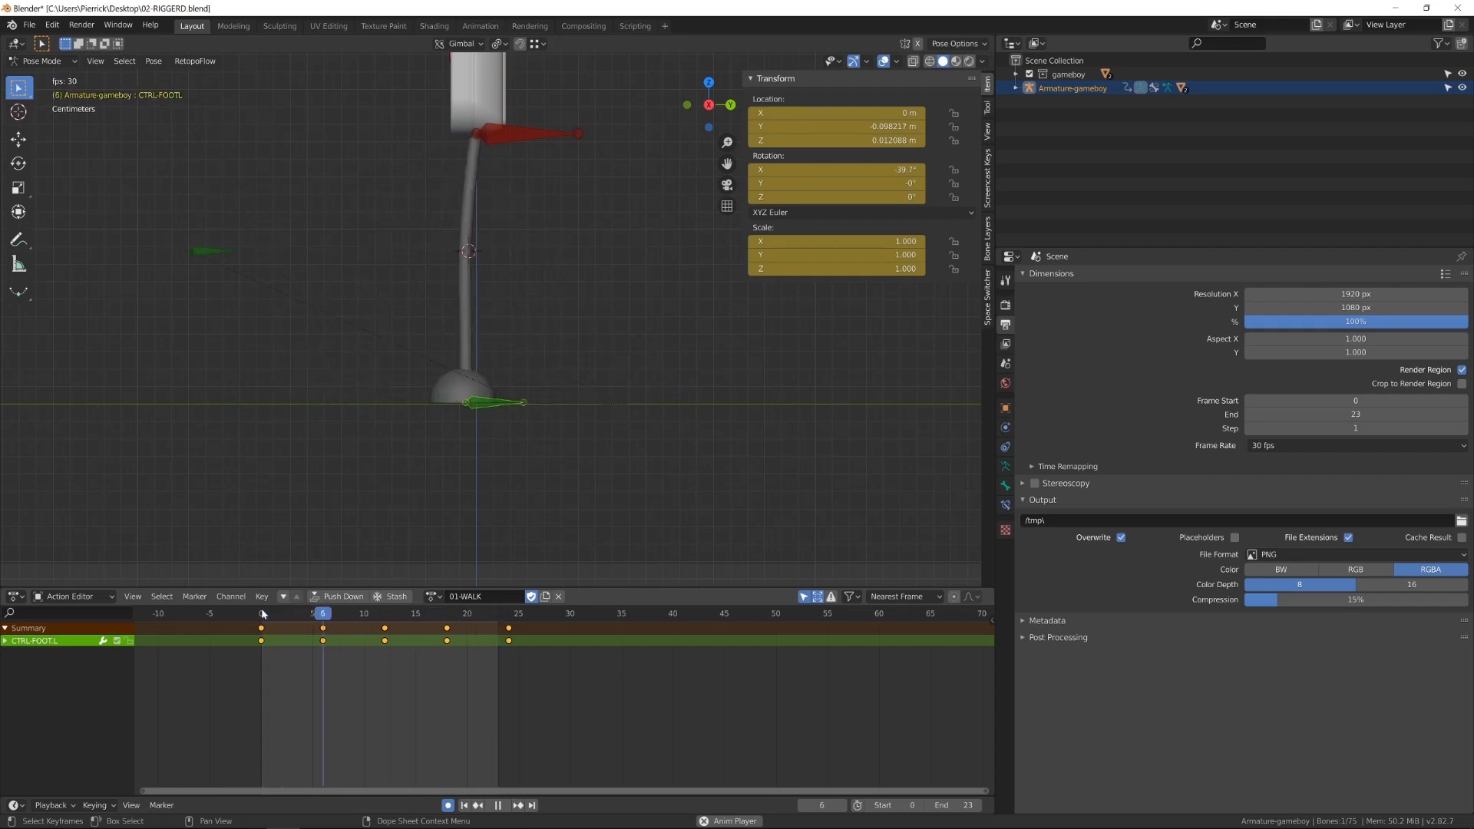
pyautogui.press('space')
pyautogui.click(261, 613)
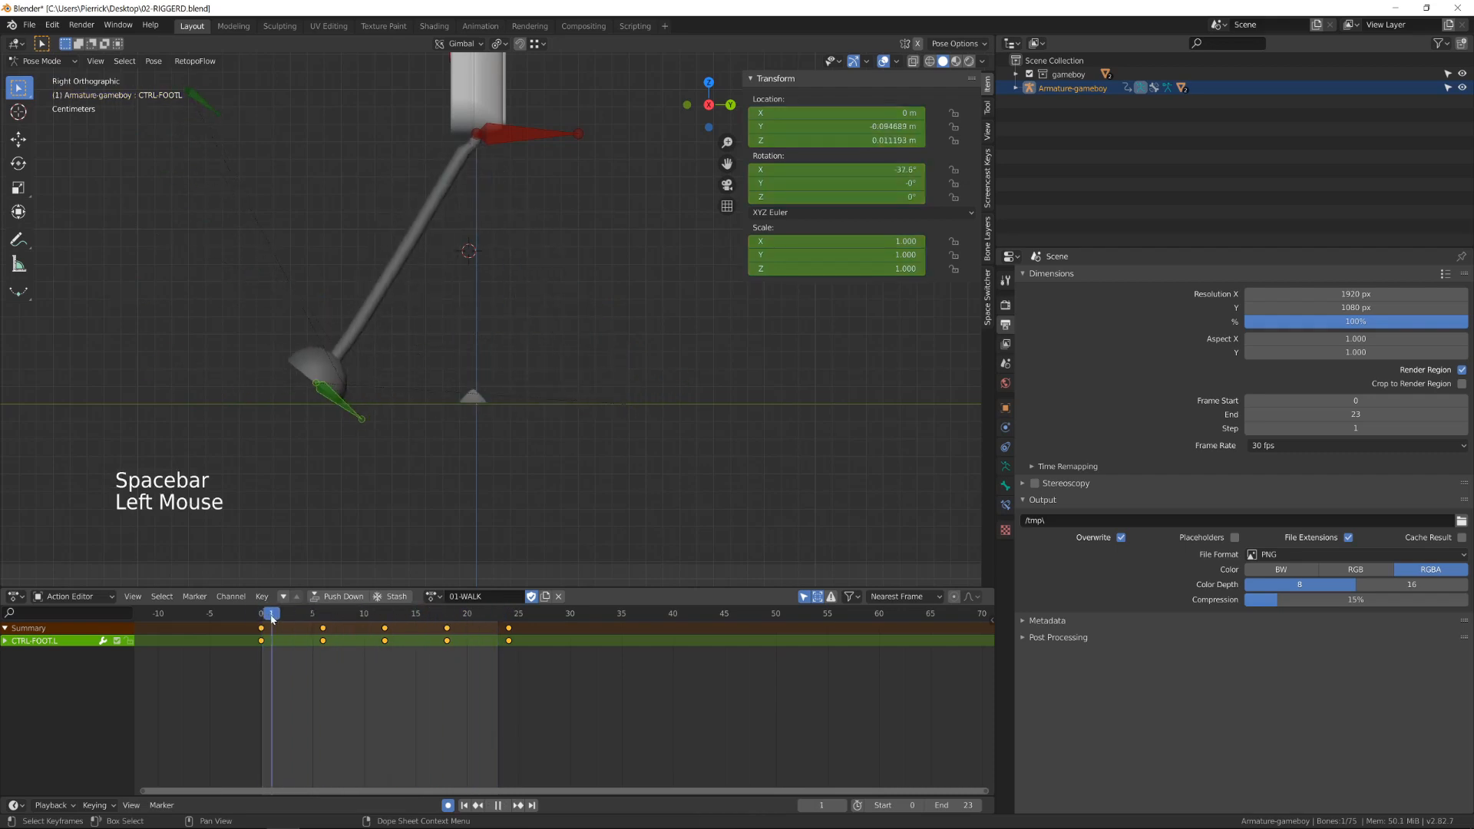
# - Switch the Action Editor area to the Graph Editor and deselect all keyframes of the left foot control
pyautogui.moveTo(22, 603); pyautogui.dragTo(204, 675)
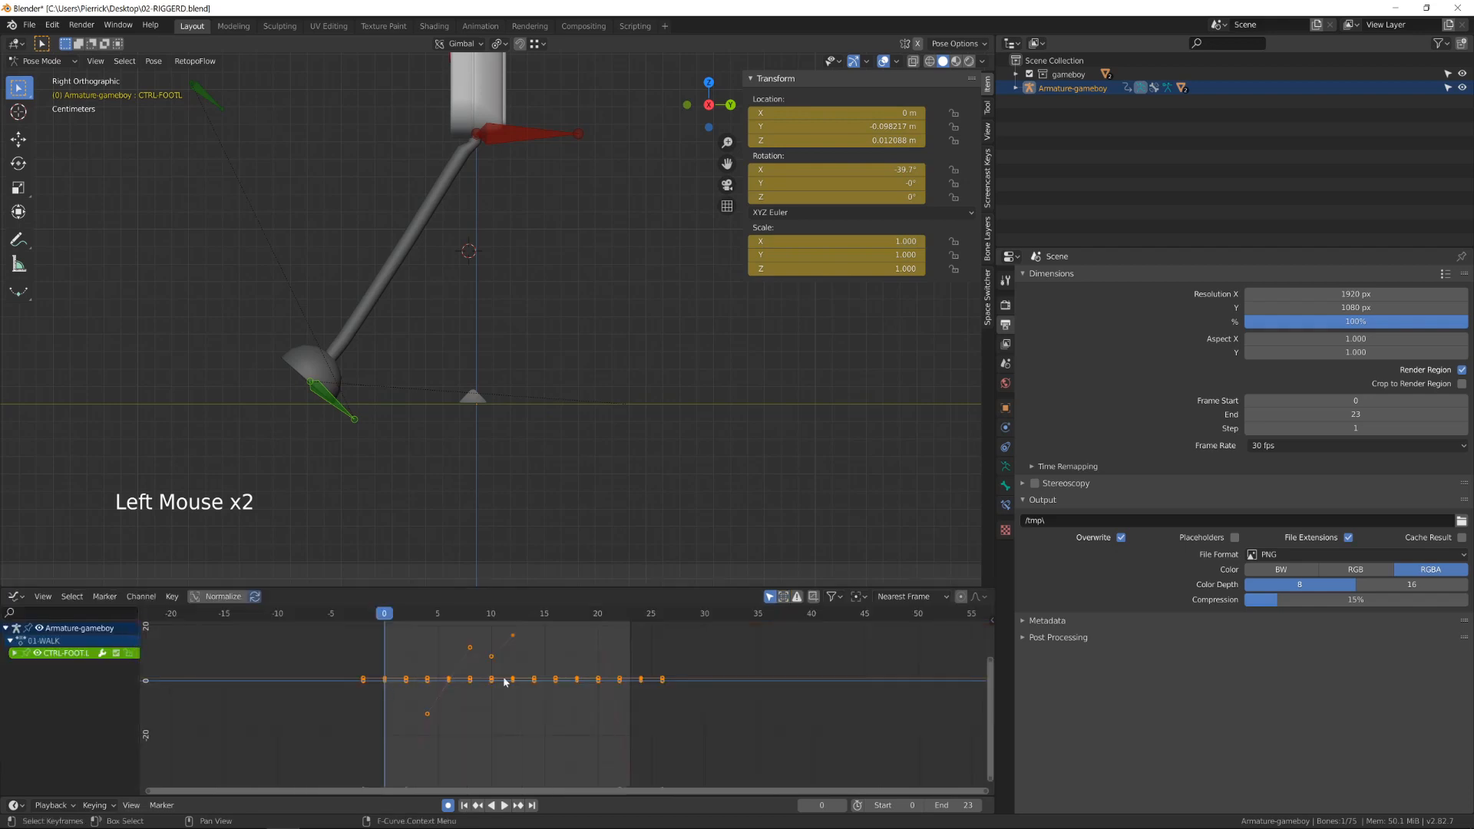
pyautogui.keyDown('ctrl'); pyautogui.moveTo(204, 681); pyautogui.dragTo(475, 683, button='middle'); pyautogui.keyUp('ctrl')
pyautogui.press('a')
pyautogui.press('a')
pyautogui.press('a')
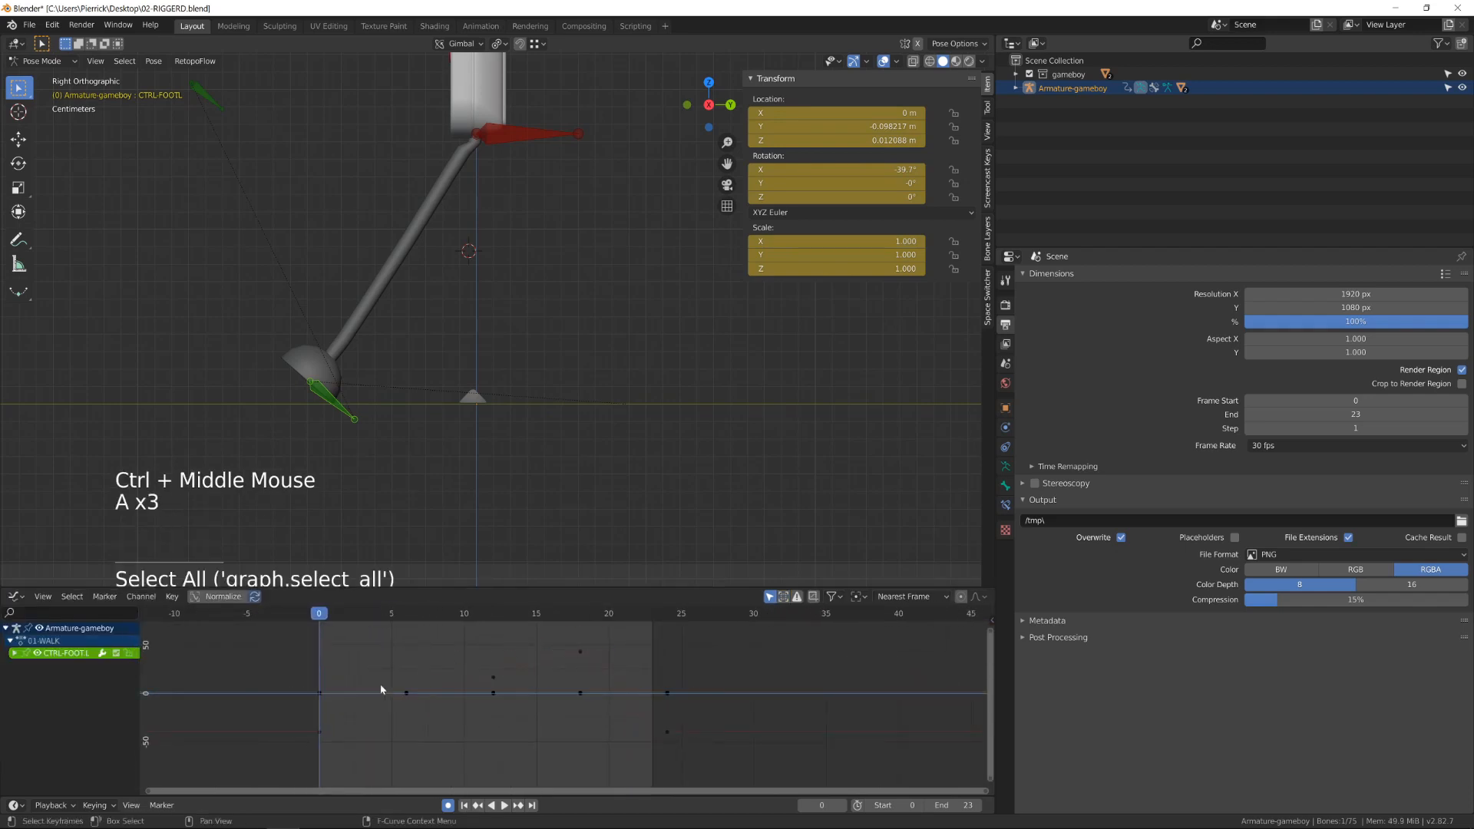
# - Expand the CTRL-FOOT.L channels, hide the rotation and scale curves, and frame the location curves in an enlarged Graph Editor
pyautogui.click(15, 653)
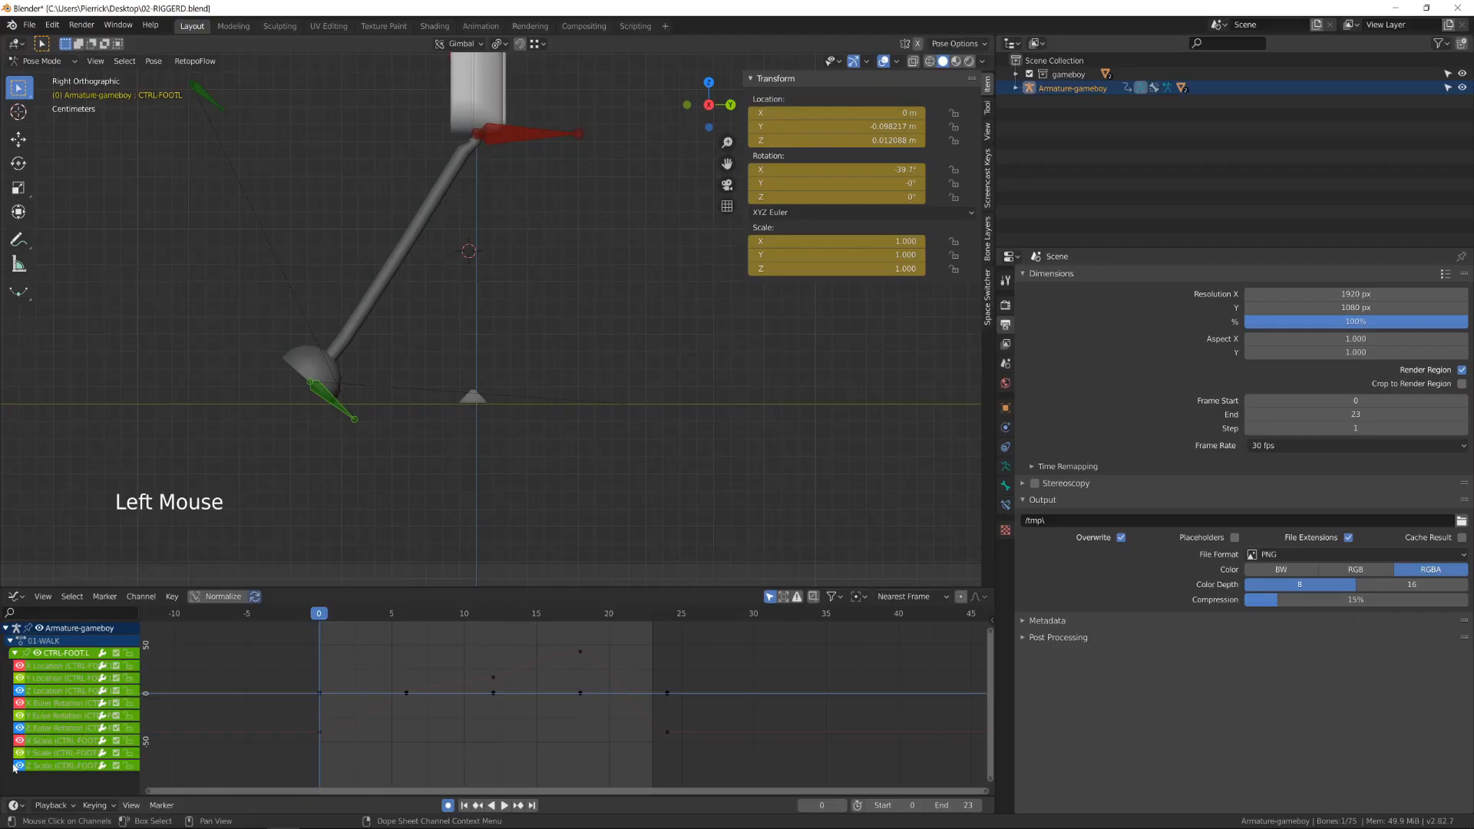
pyautogui.click(17, 765)
pyautogui.moveTo(21, 727); pyautogui.dragTo(19, 692)
pyautogui.click(19, 692)
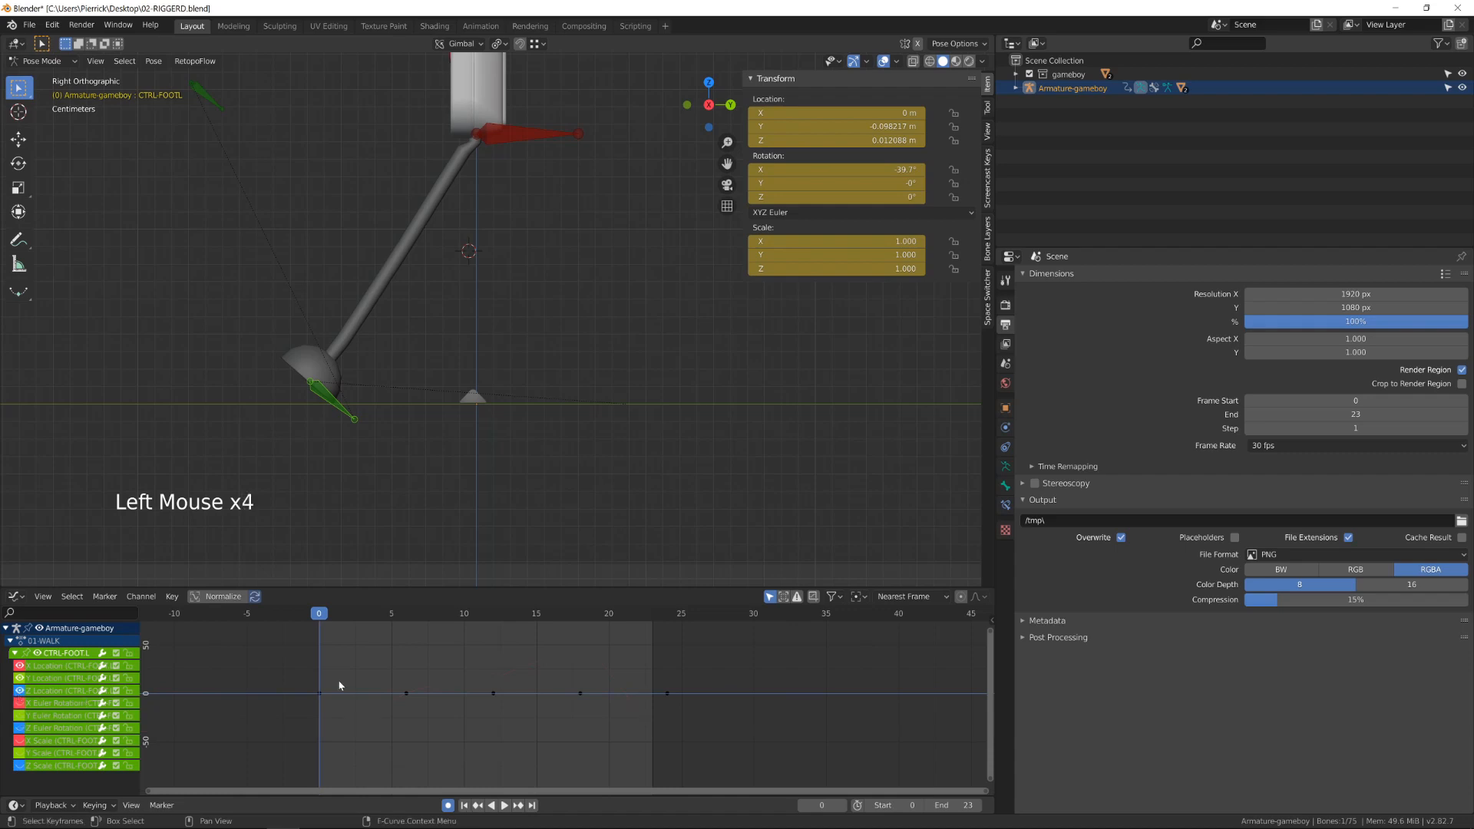
pyautogui.press('a')
pyautogui.press('KP_Decimal')
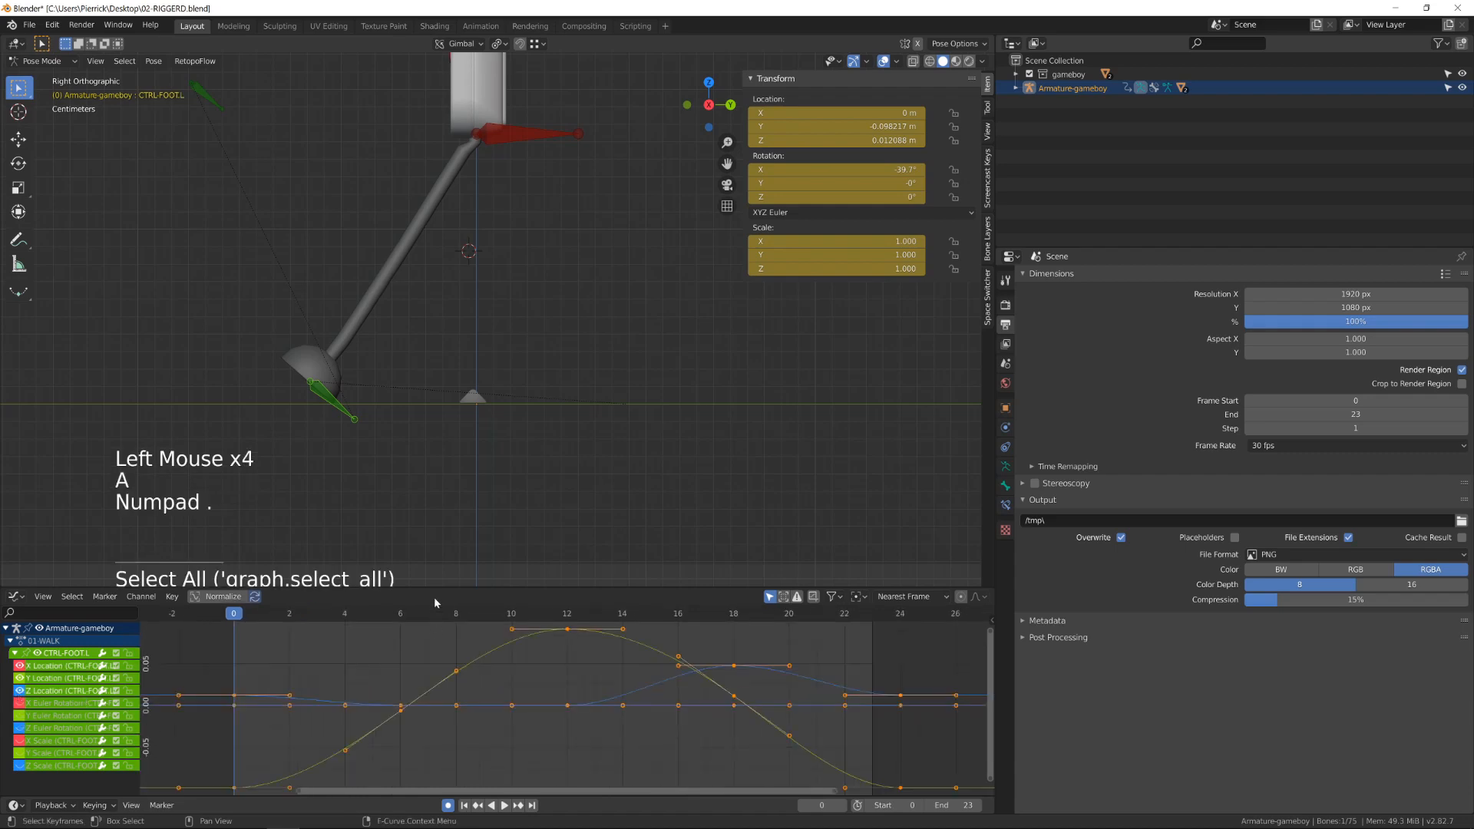
pyautogui.moveTo(434, 586); pyautogui.dragTo(433, 473)
pyautogui.scroll(-4, 393, 559)
# - Set the handles of the Y Location keyframes at frames 0 and 12 to Vector
pyautogui.moveTo(325, 510); pyautogui.dragTo(563, 542)
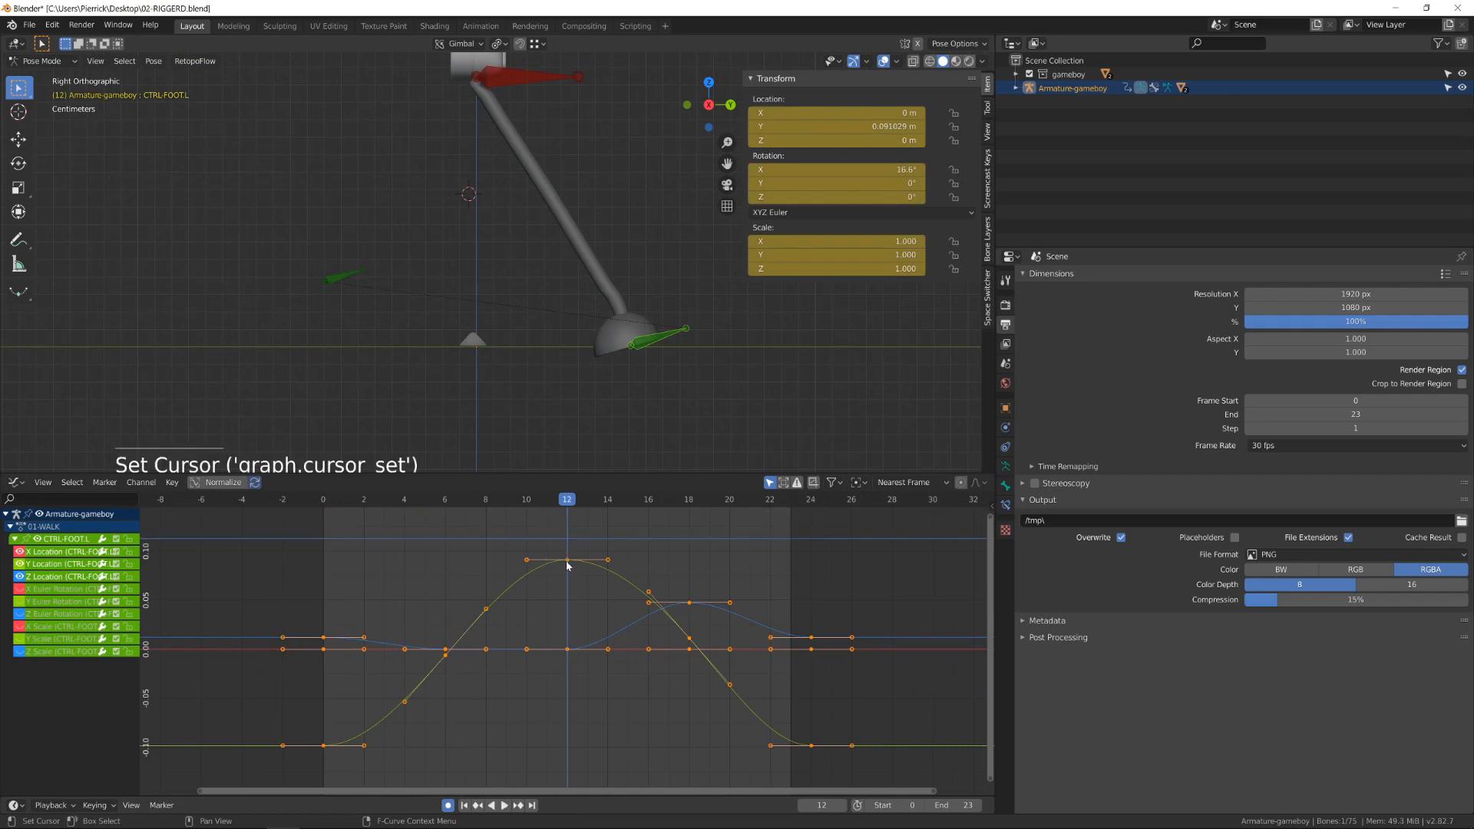
pyautogui.click(566, 560)
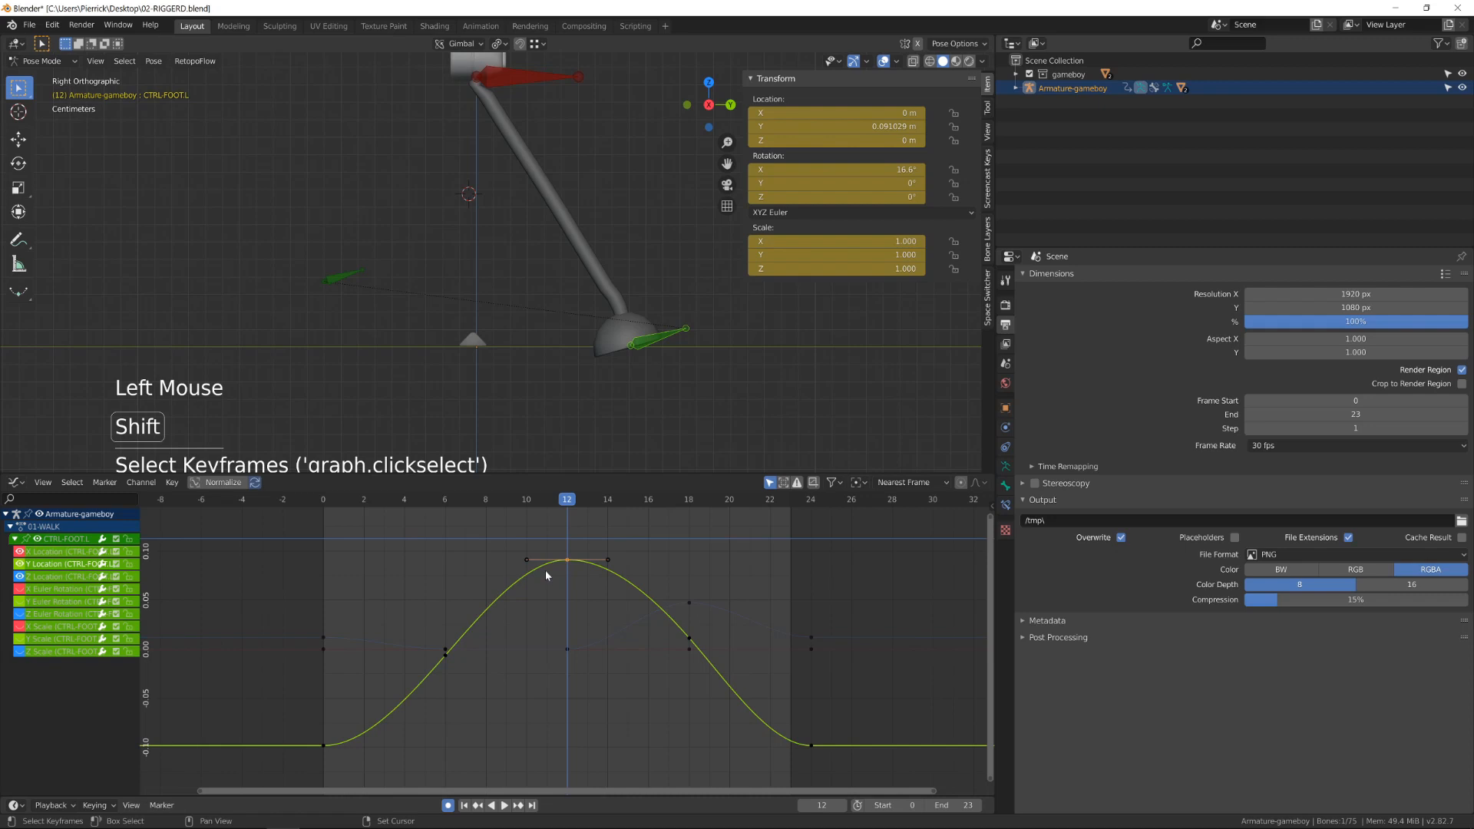
pyautogui.keyDown('shift'); pyautogui.click(335, 739); pyautogui.keyUp('shift')
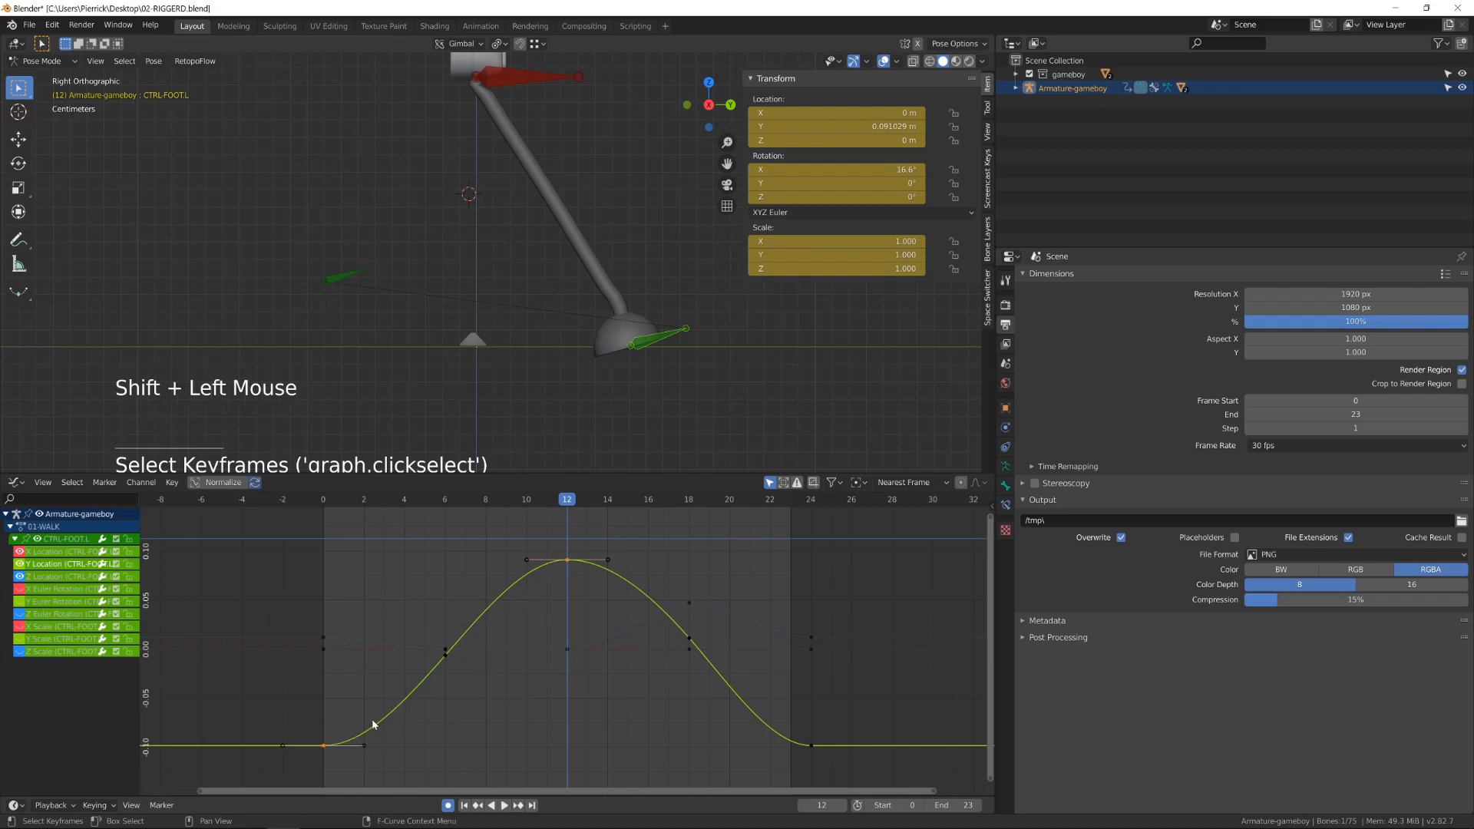
pyautogui.press('v')
pyautogui.click(354, 749)
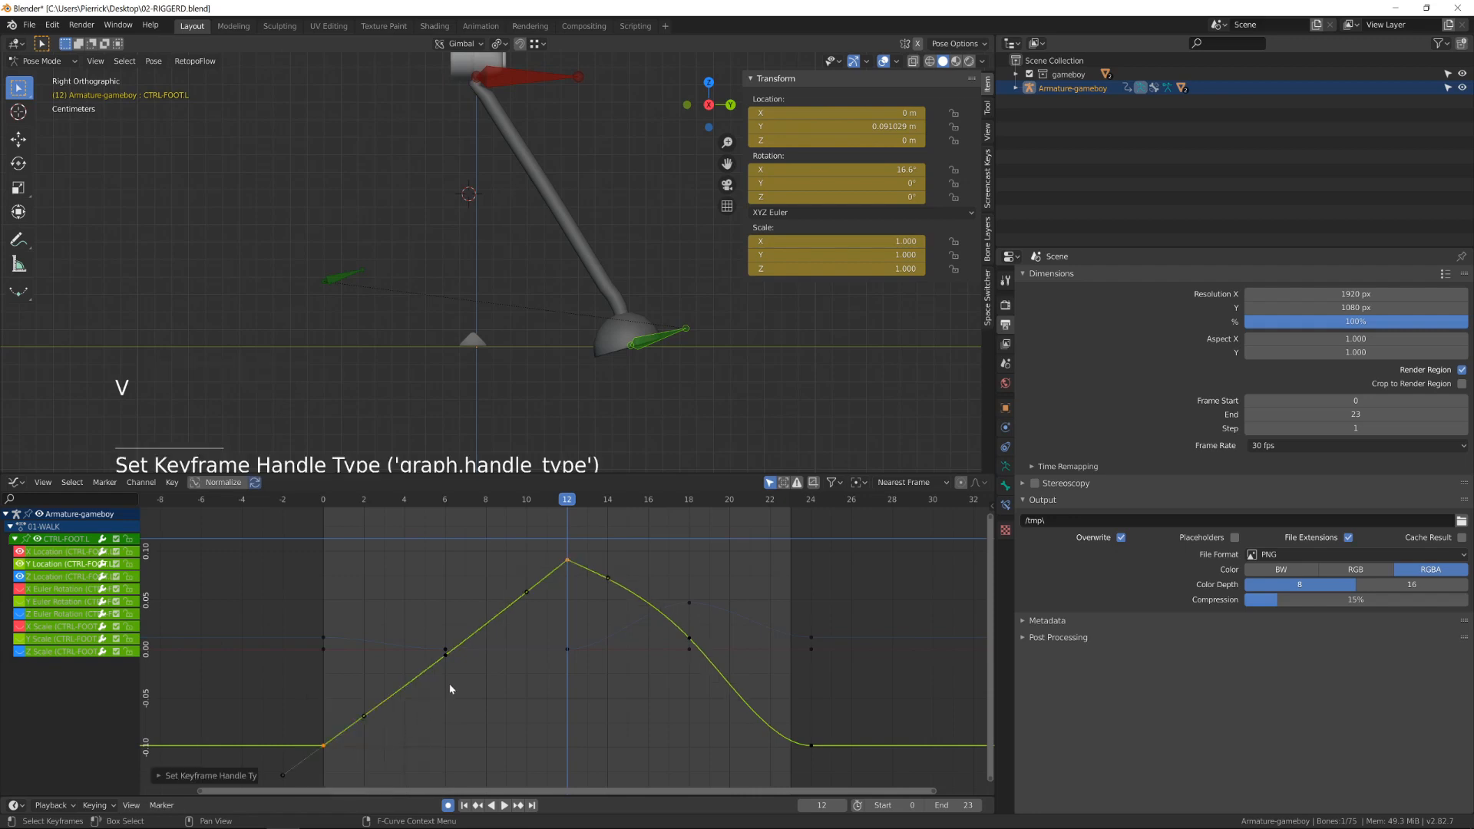
# - Delete the Y Location keyframe at frame 6 on CTRL-FOOT.L
pyautogui.click(445, 657)
pyautogui.press('x')
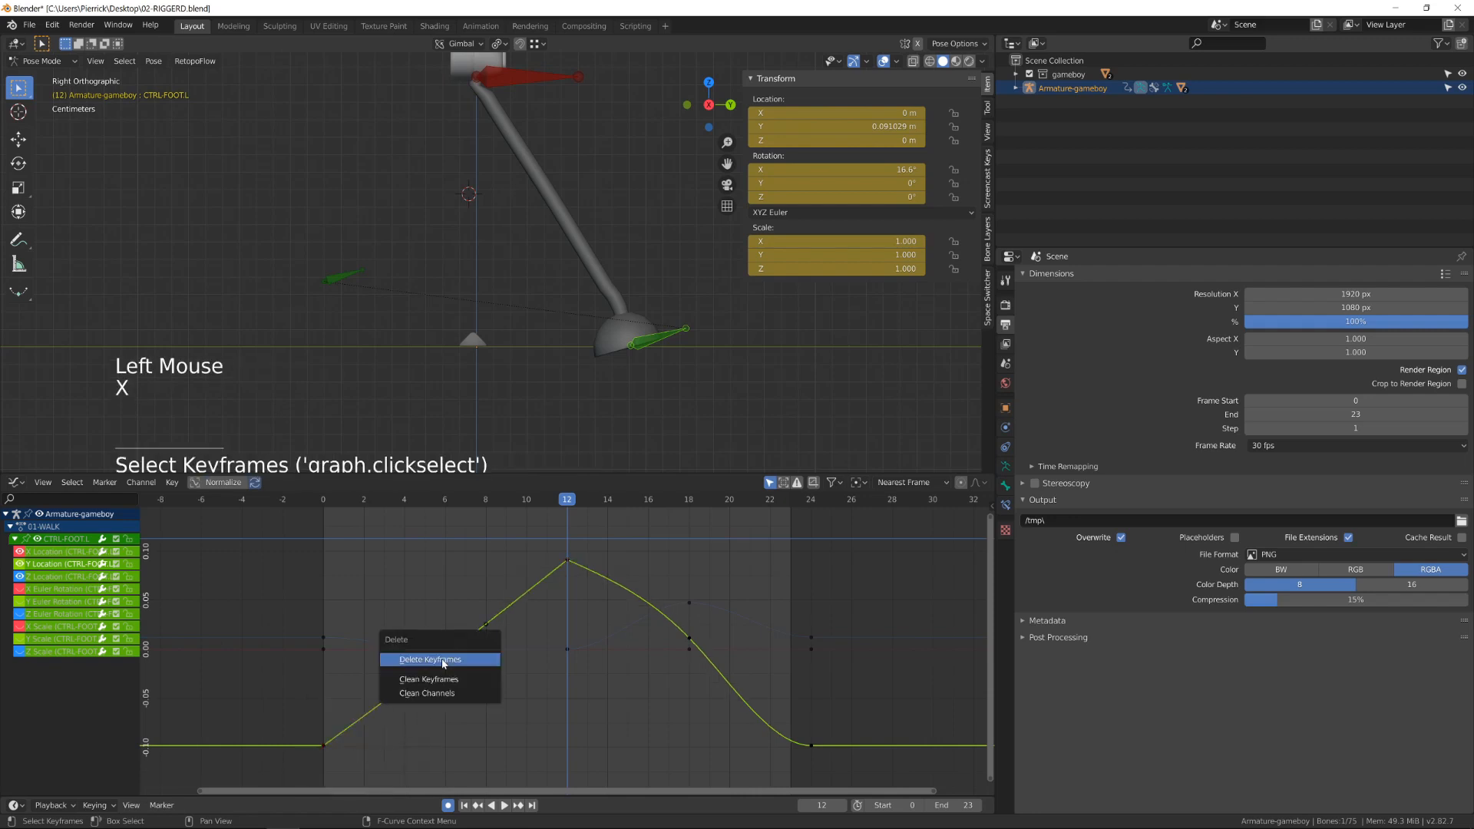
pyautogui.click(443, 663)
# - Go to frame 1, show only the X Euler Rotation curve of CTRL-FOOT.L, and frame it
pyautogui.moveTo(327, 508); pyautogui.dragTo(348, 596)
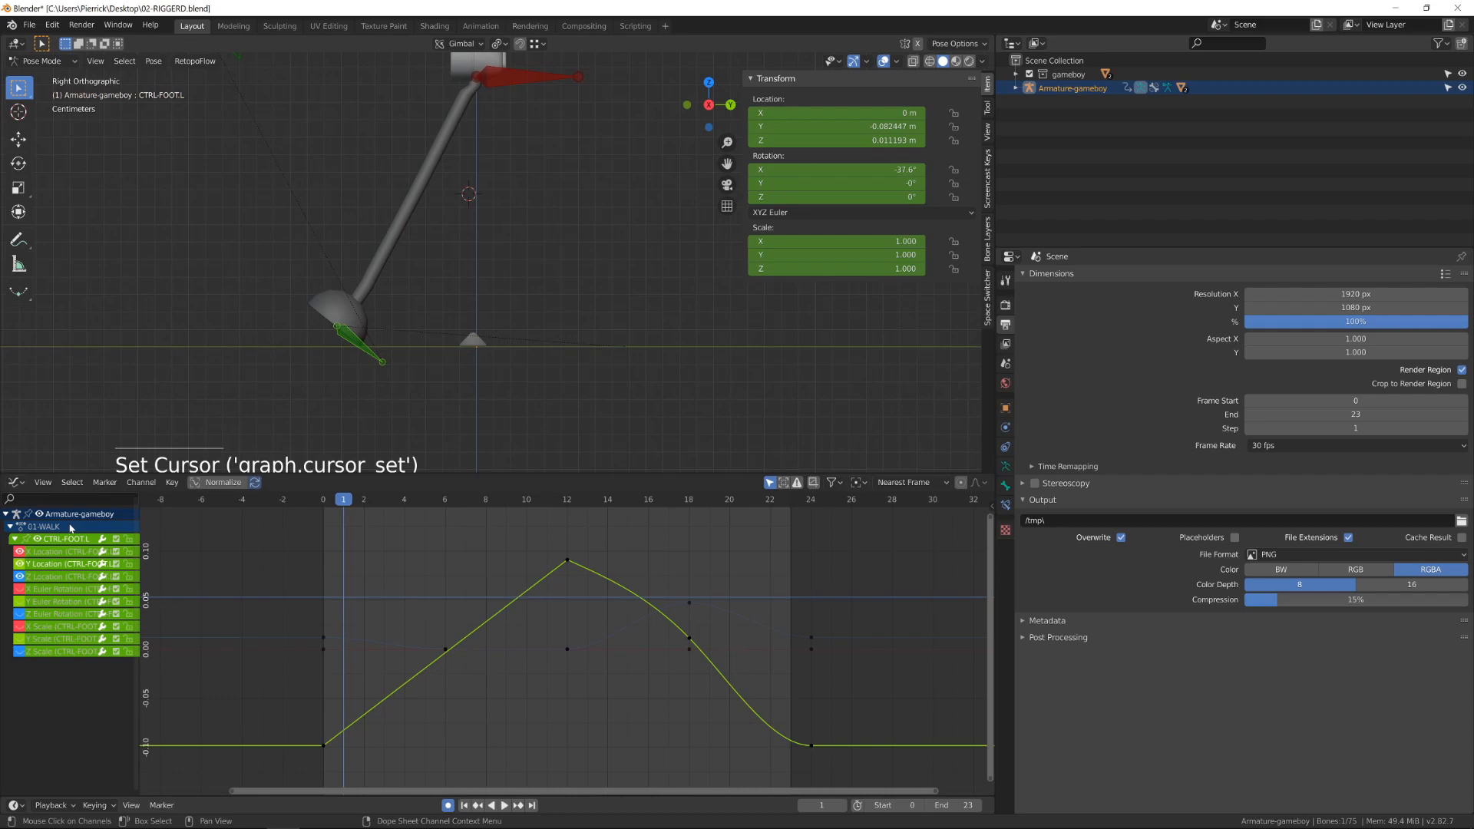
pyautogui.click(21, 586)
pyautogui.click(19, 576)
pyautogui.click(20, 564)
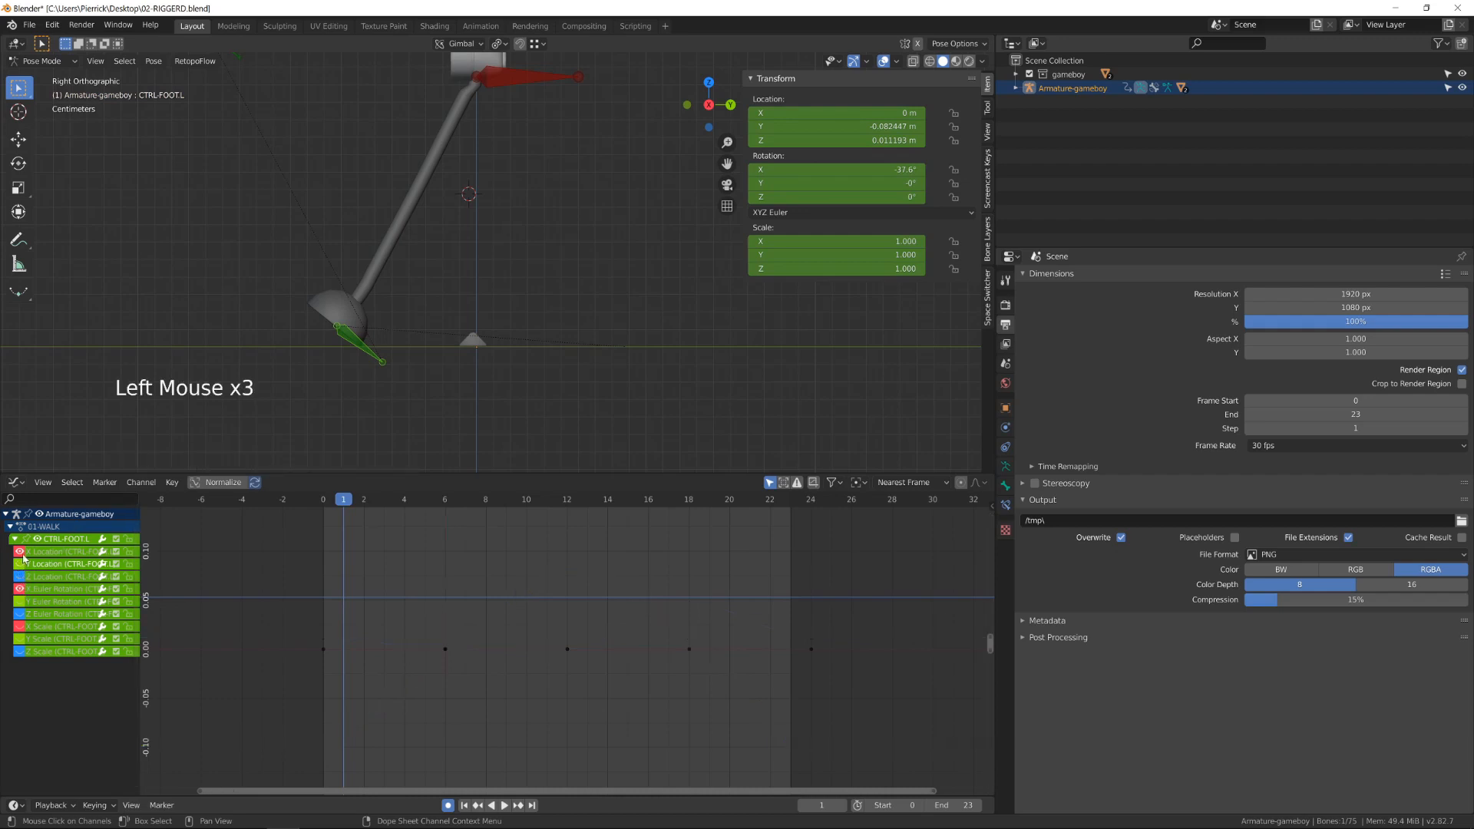
pyautogui.click(19, 552)
pyautogui.press('a')
pyautogui.press('KP_Decimal')
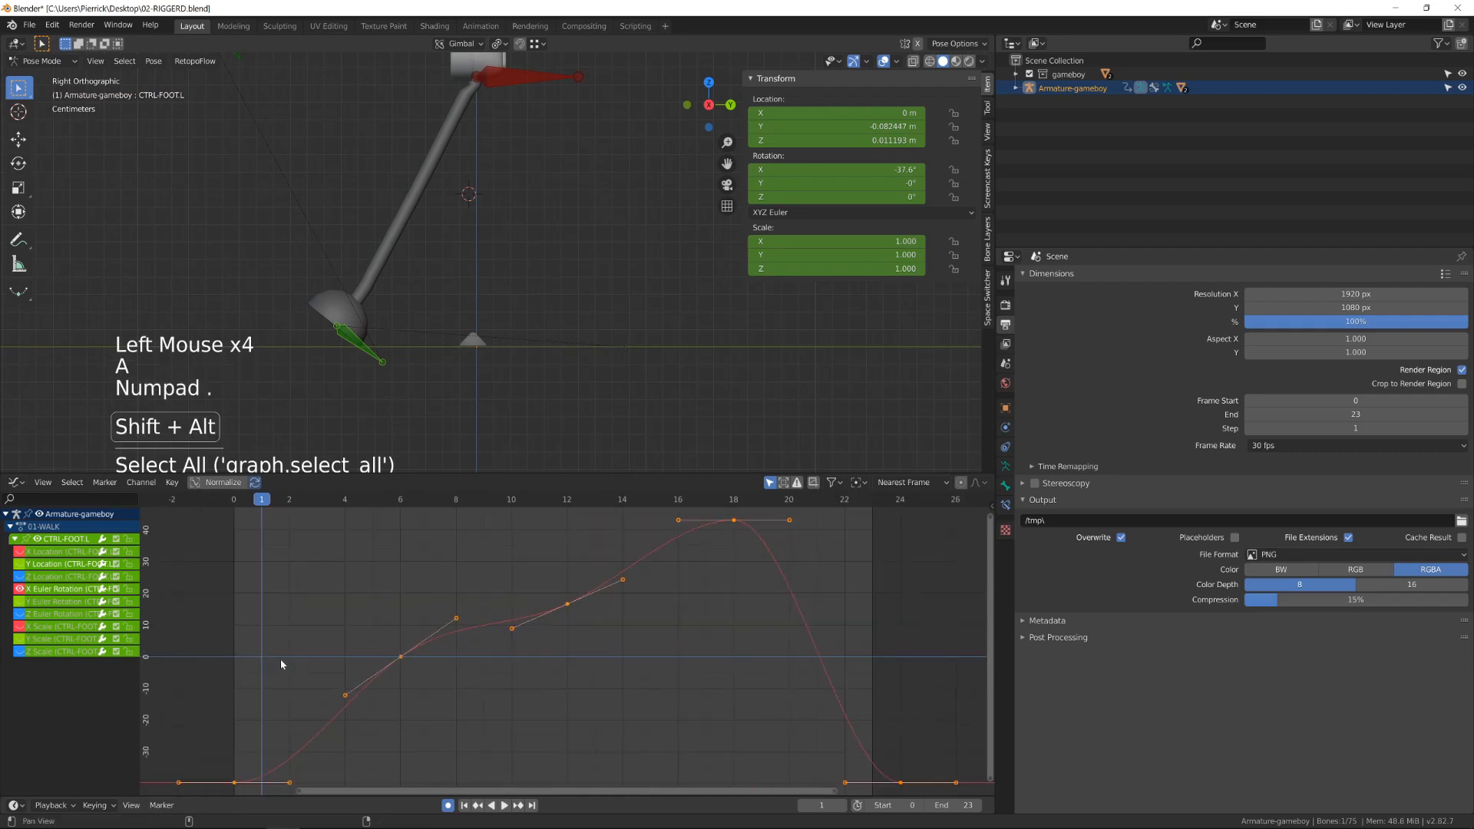
pyautogui.keyDown('shift'); pyautogui.moveTo(280, 666); pyautogui.dragTo(313, 647, button='middle'); pyautogui.keyUp('shift')
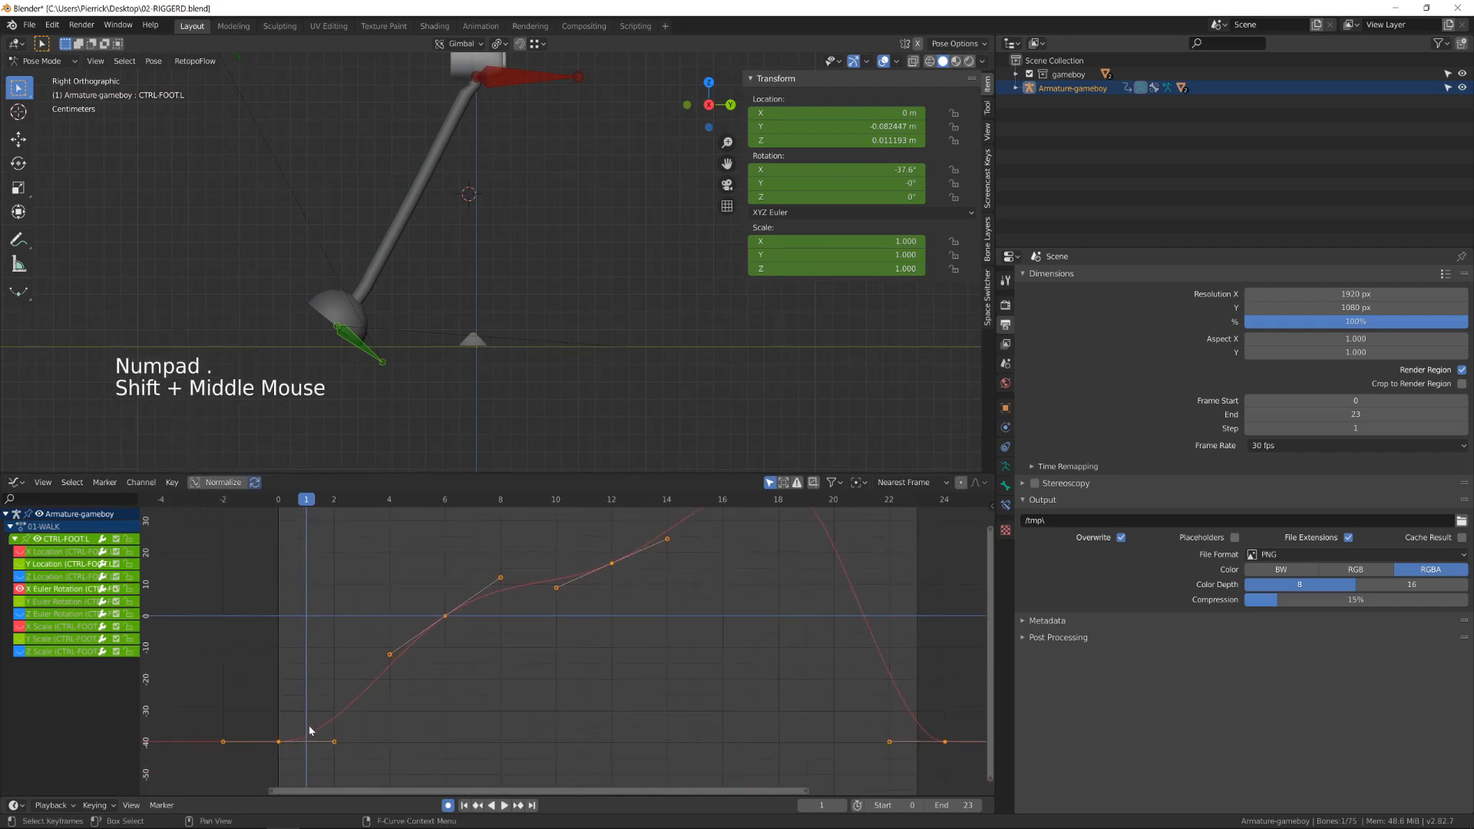
pyautogui.press('i')
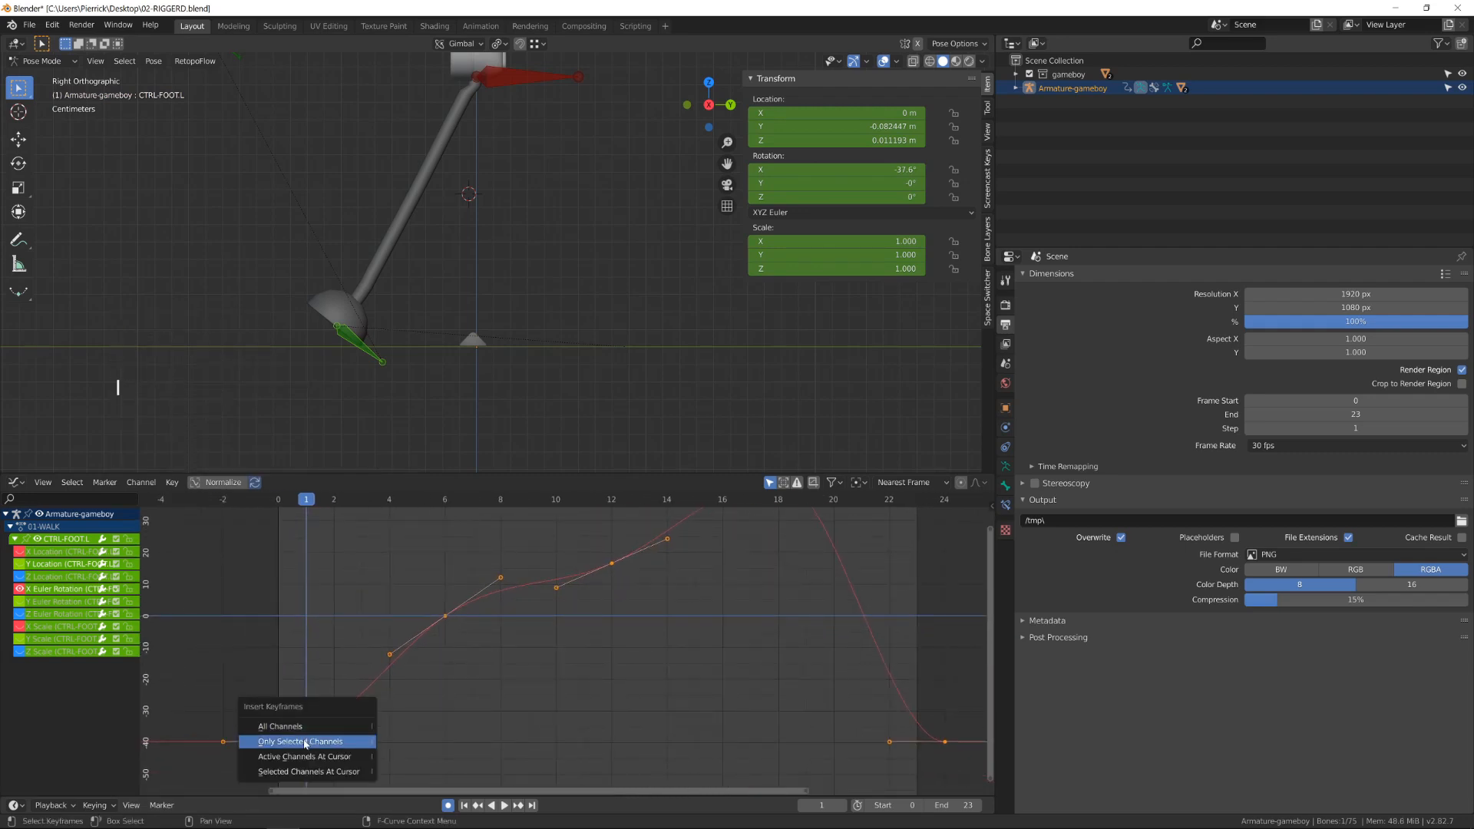
pyautogui.click(305, 740)
pyautogui.click(306, 740)
pyautogui.click(306, 740)
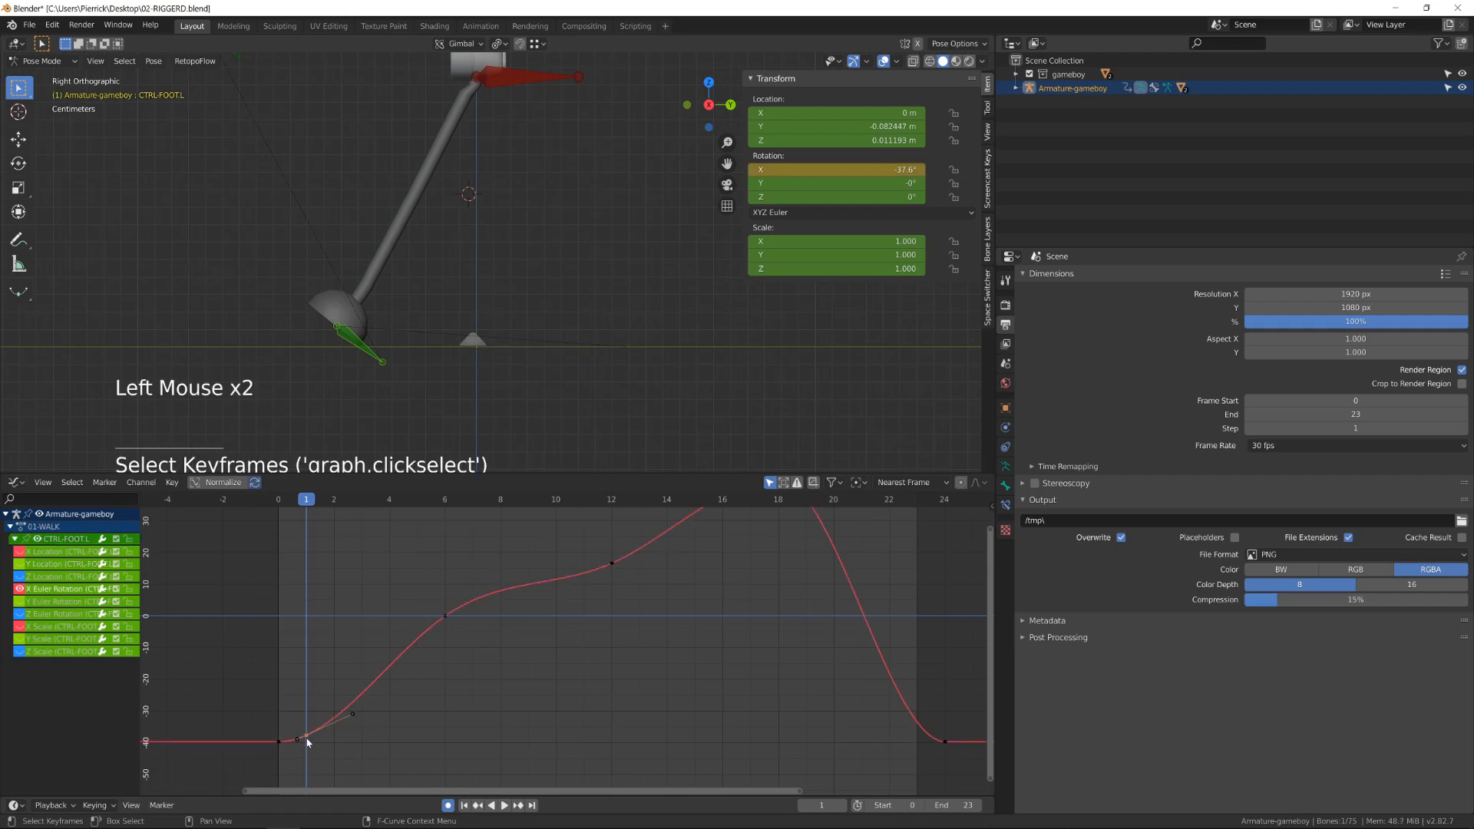
pyautogui.press('g')
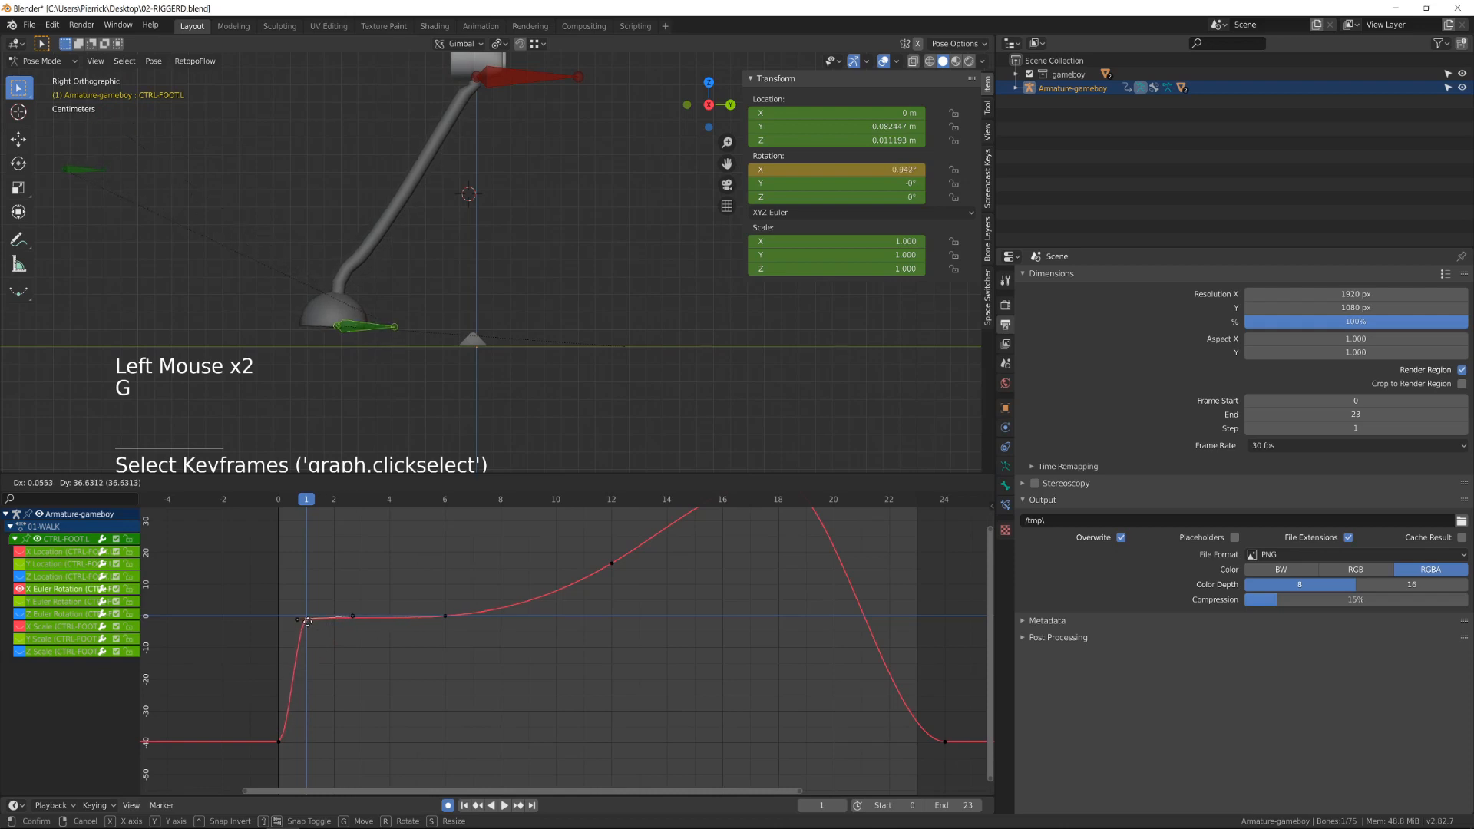
pyautogui.click(313, 624)
pyautogui.press('x')
pyautogui.click(306, 611)
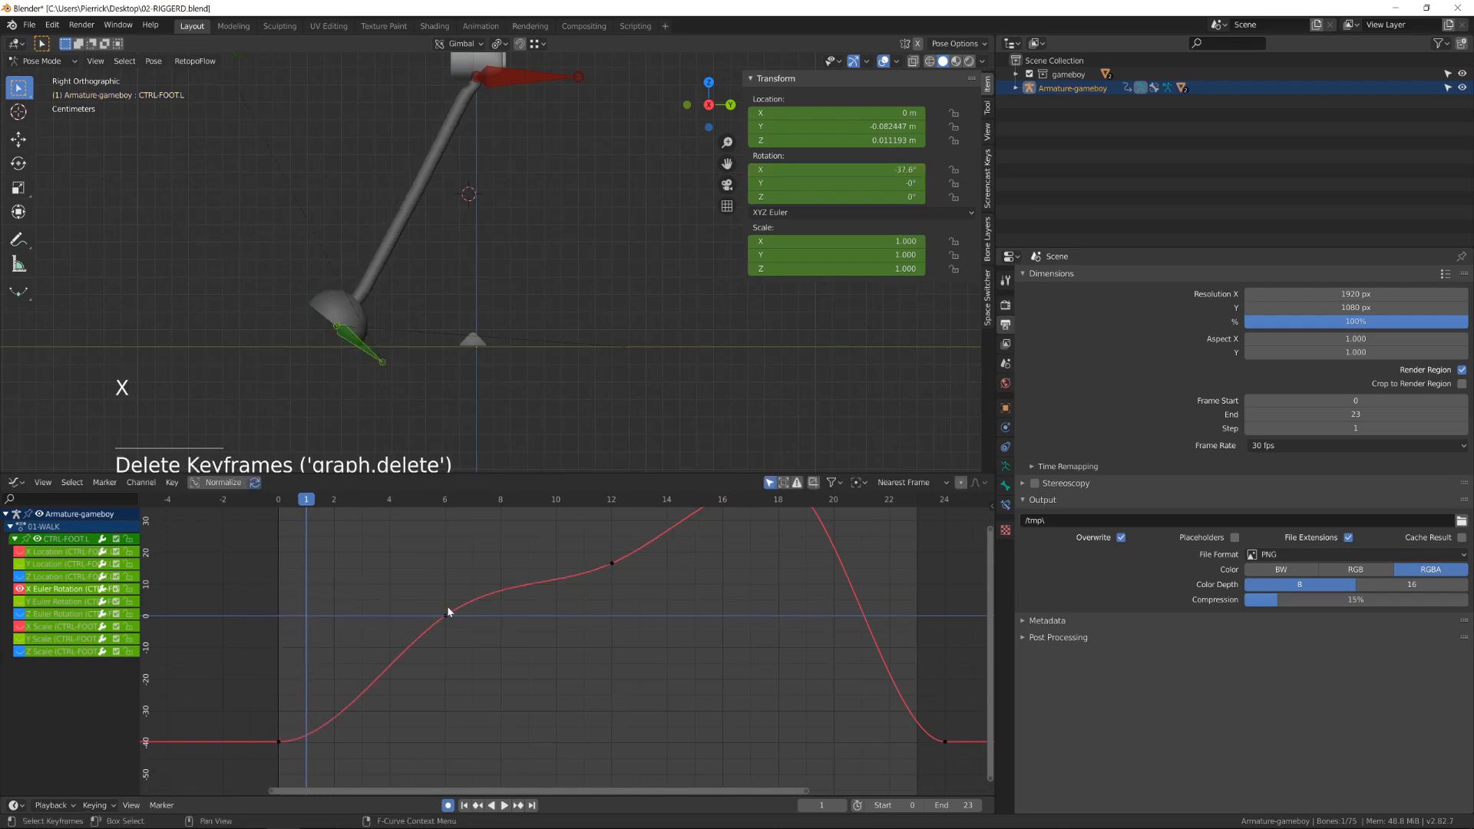
# - Duplicate the X Euler Rotation keyframe at frame 6 to frame 1 and set the copy's handles to Vector
pyautogui.click(448, 612)
pyautogui.click(445, 615)
pyautogui.hotkey('shift', 'd')
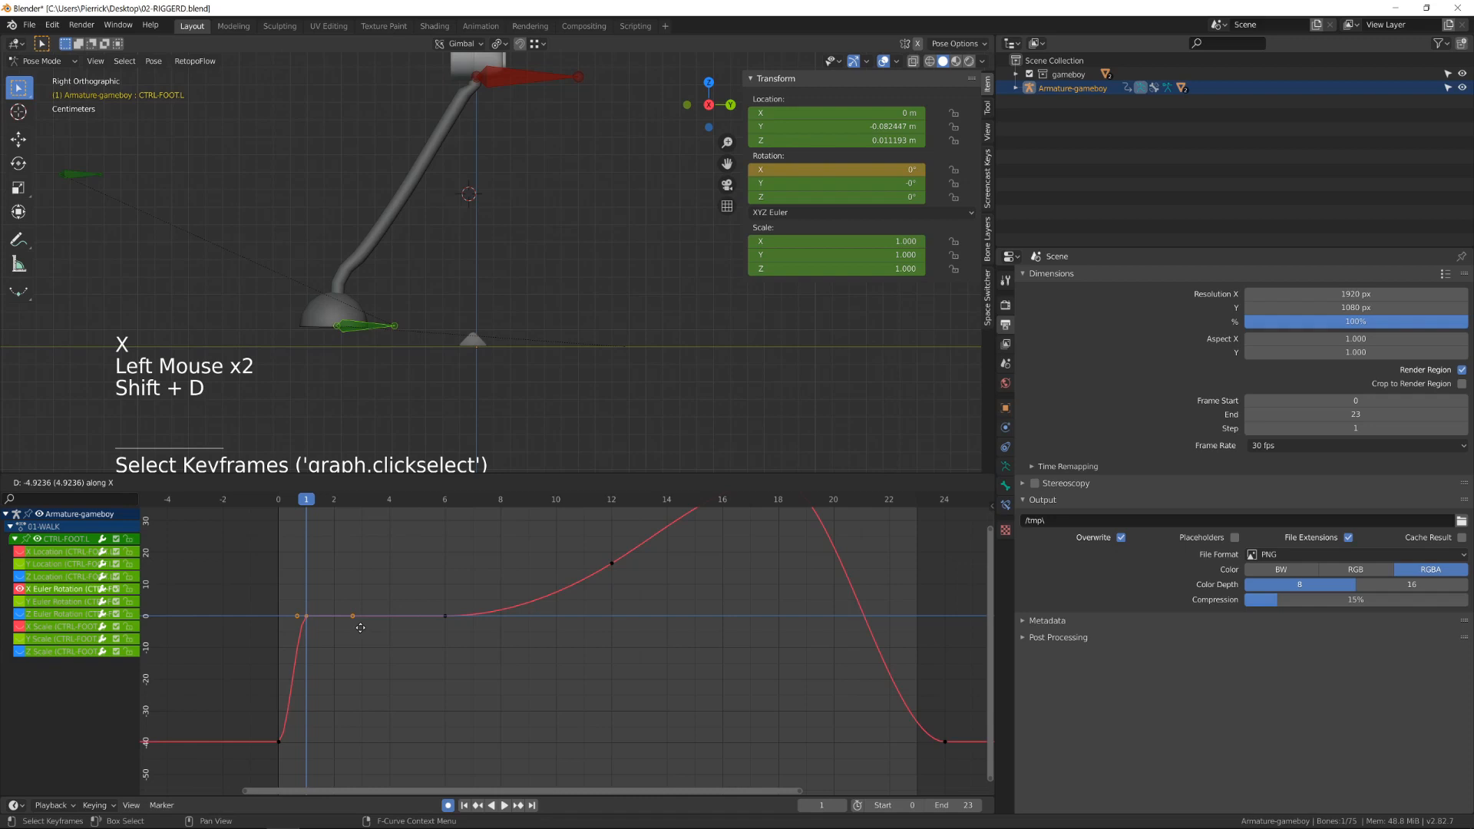
pyautogui.click(358, 626)
pyautogui.press('v')
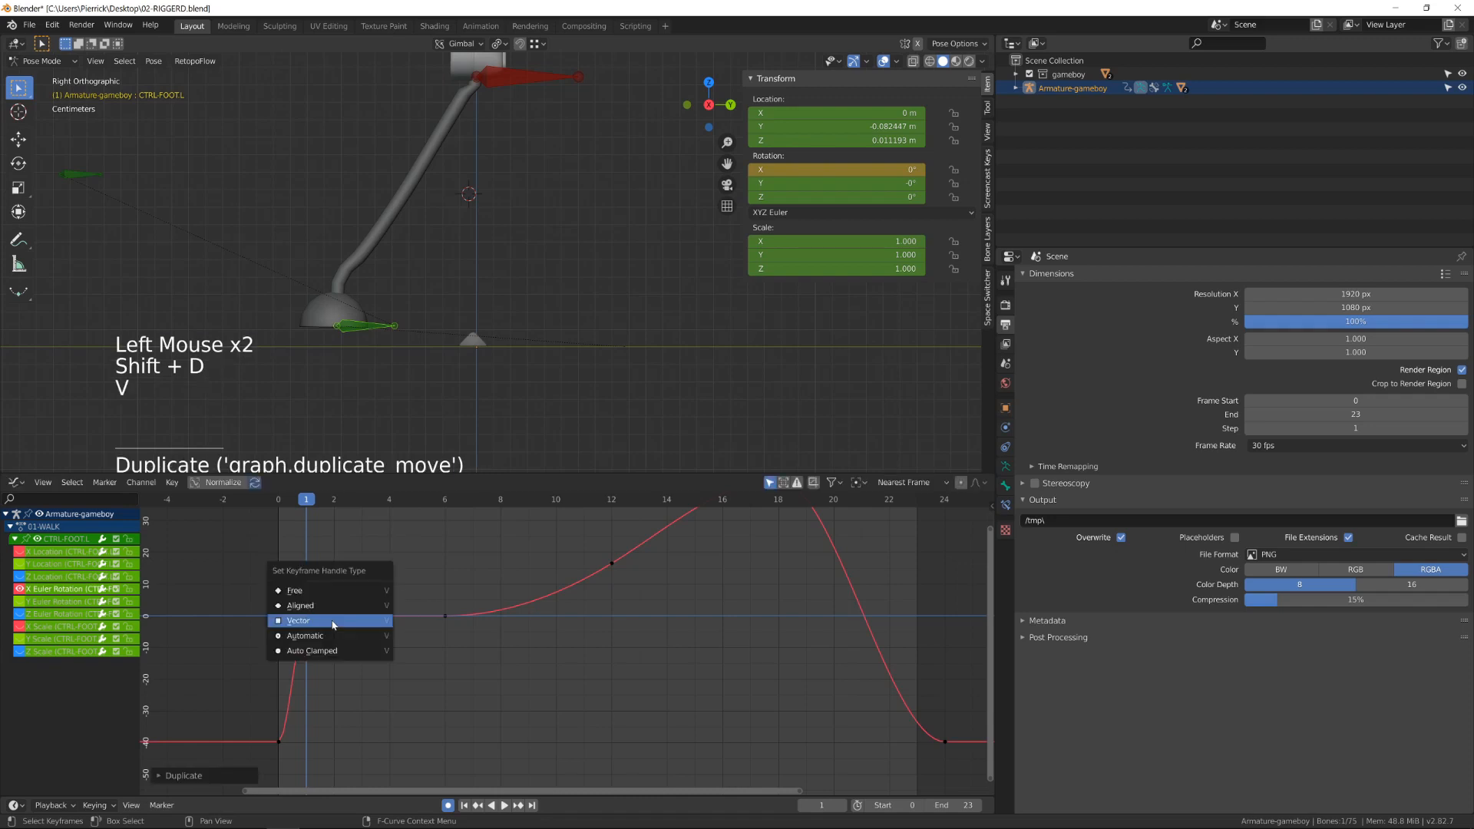
pyautogui.click(334, 624)
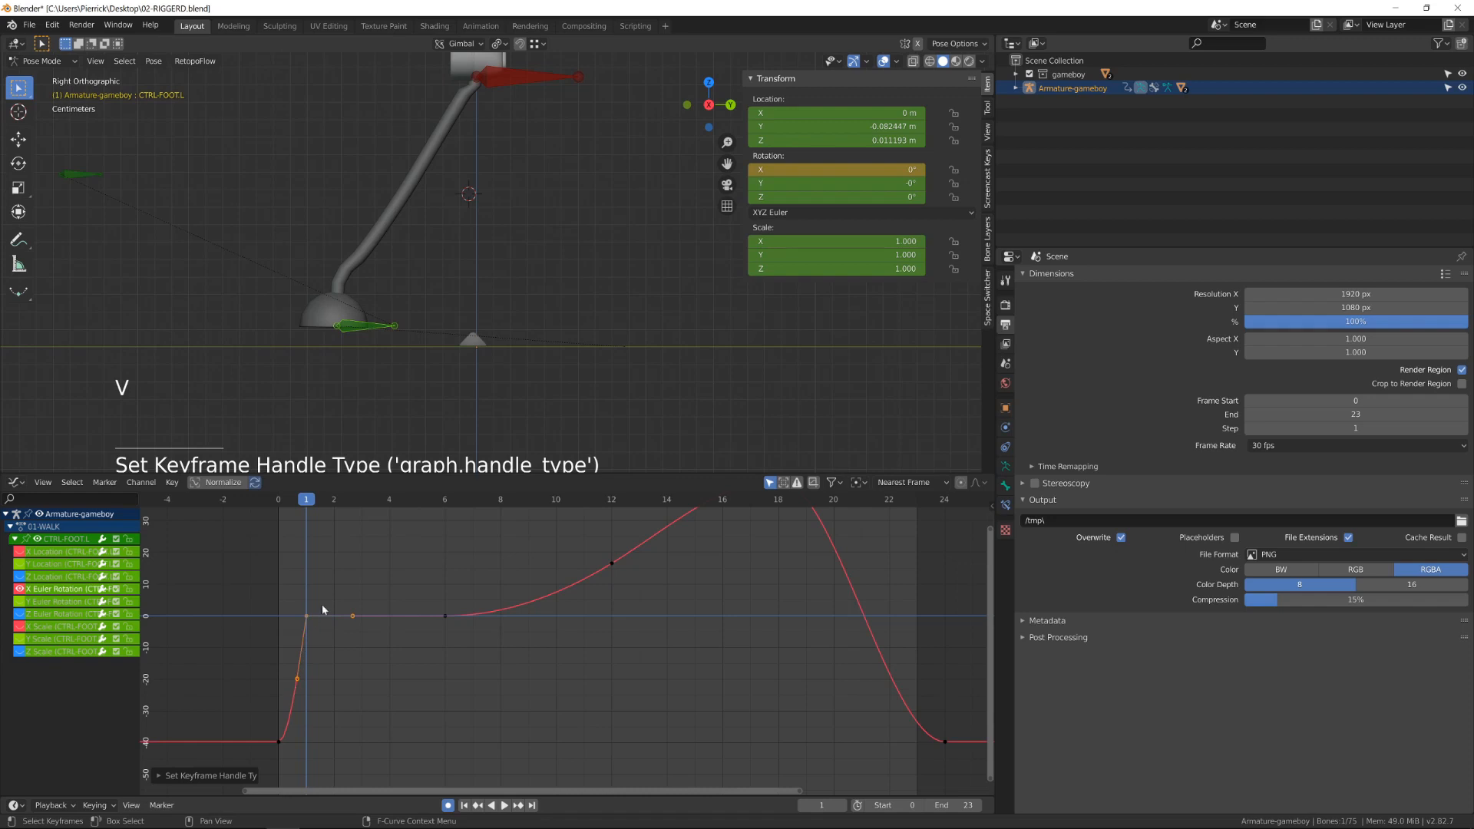
# - Duplicate the X Euler Rotation keyframe at frame 6 to frame 10, and go to that frame
pyautogui.scroll(-2, 474, 604)
pyautogui.scroll(-1, 474, 605)
pyautogui.keyDown('shift'); pyautogui.moveTo(474, 605); pyautogui.dragTo(402, 528, button='middle'); pyautogui.keyUp('shift')
pyautogui.moveTo(338, 507); pyautogui.dragTo(566, 544)
pyautogui.moveTo(394, 594); pyautogui.dragTo(455, 638)
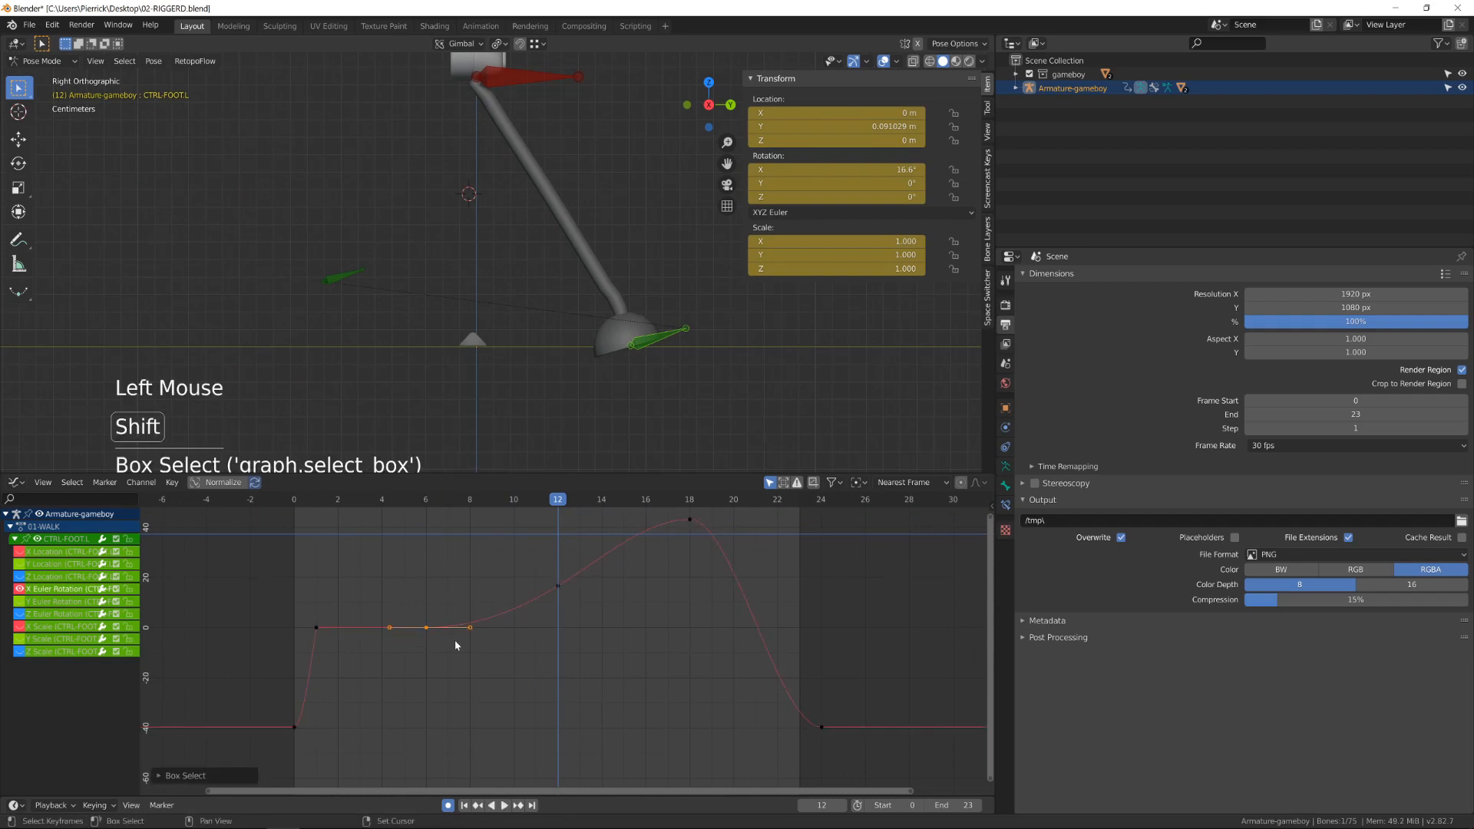
pyautogui.hotkey('shift', 'd')
pyautogui.click(540, 647)
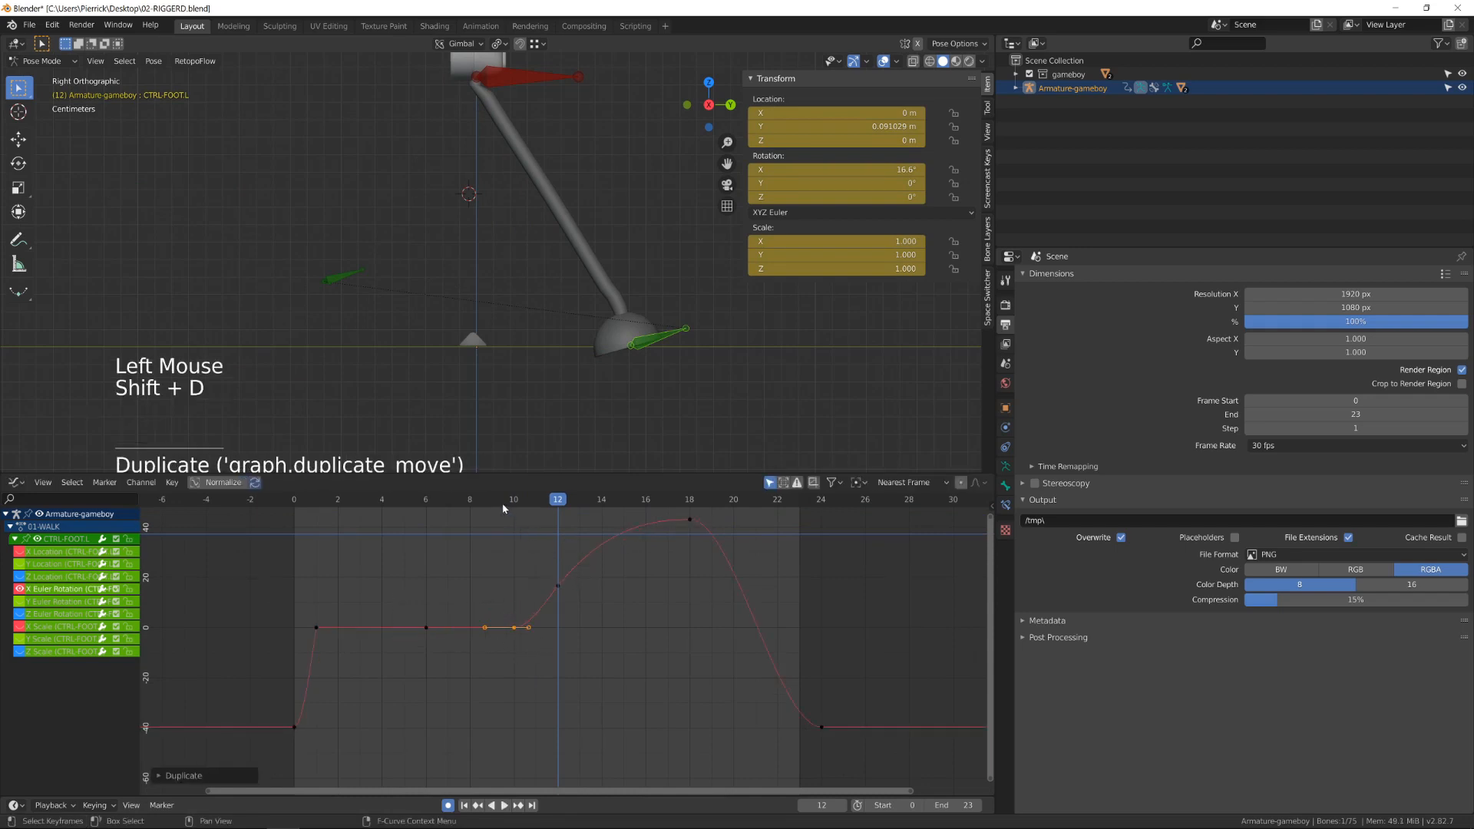
pyautogui.moveTo(503, 508)
pyautogui.mouseDown()
pyautogui.moveTo(586, 513)
pyautogui.moveTo(507, 524)
pyautogui.mouseUp()
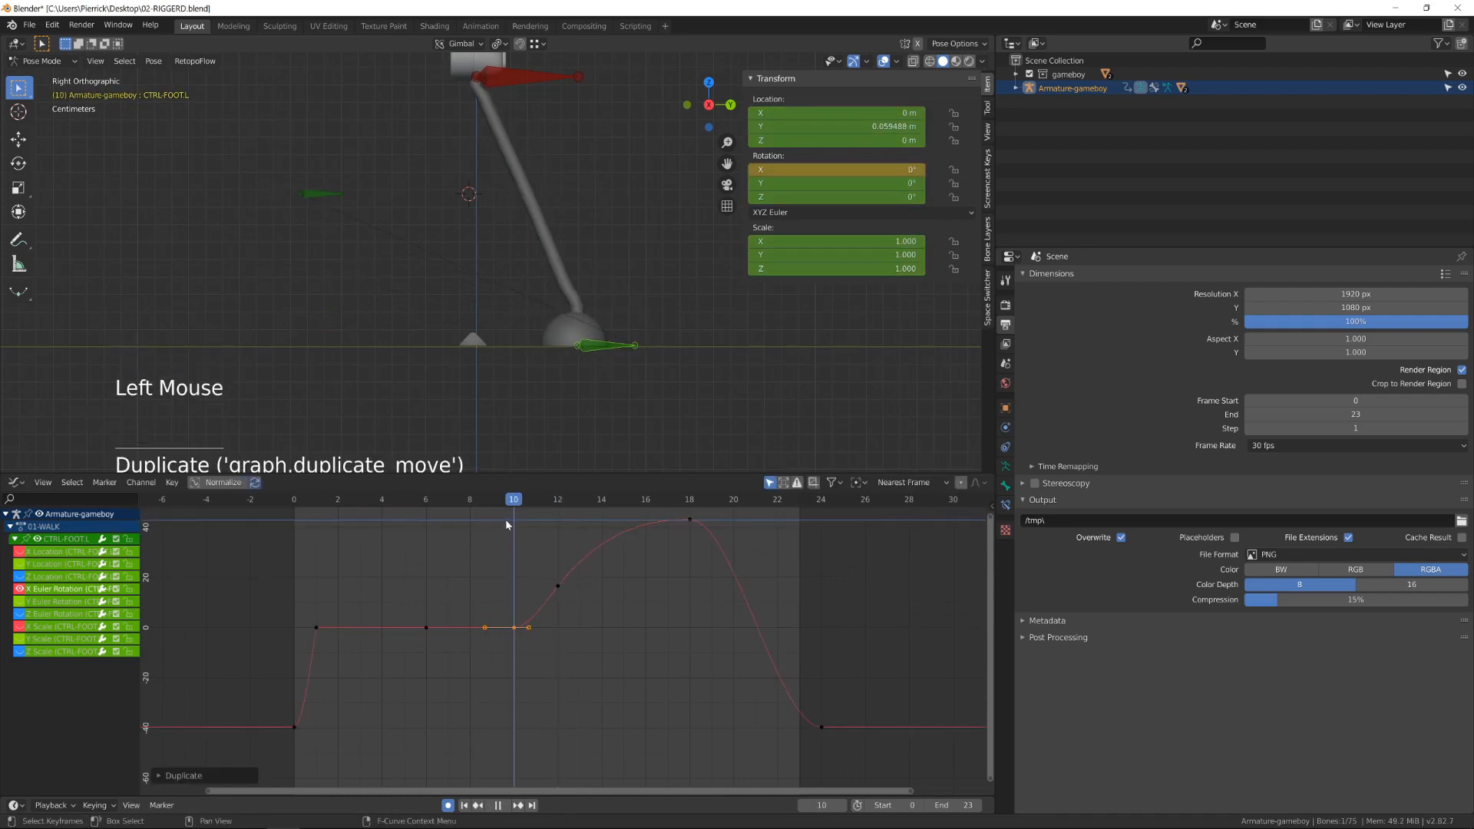
# - Set the handles of the X Euler Rotation keyframe at frame 10 to Vector
pyautogui.press('g')
pyautogui.click(507, 598)
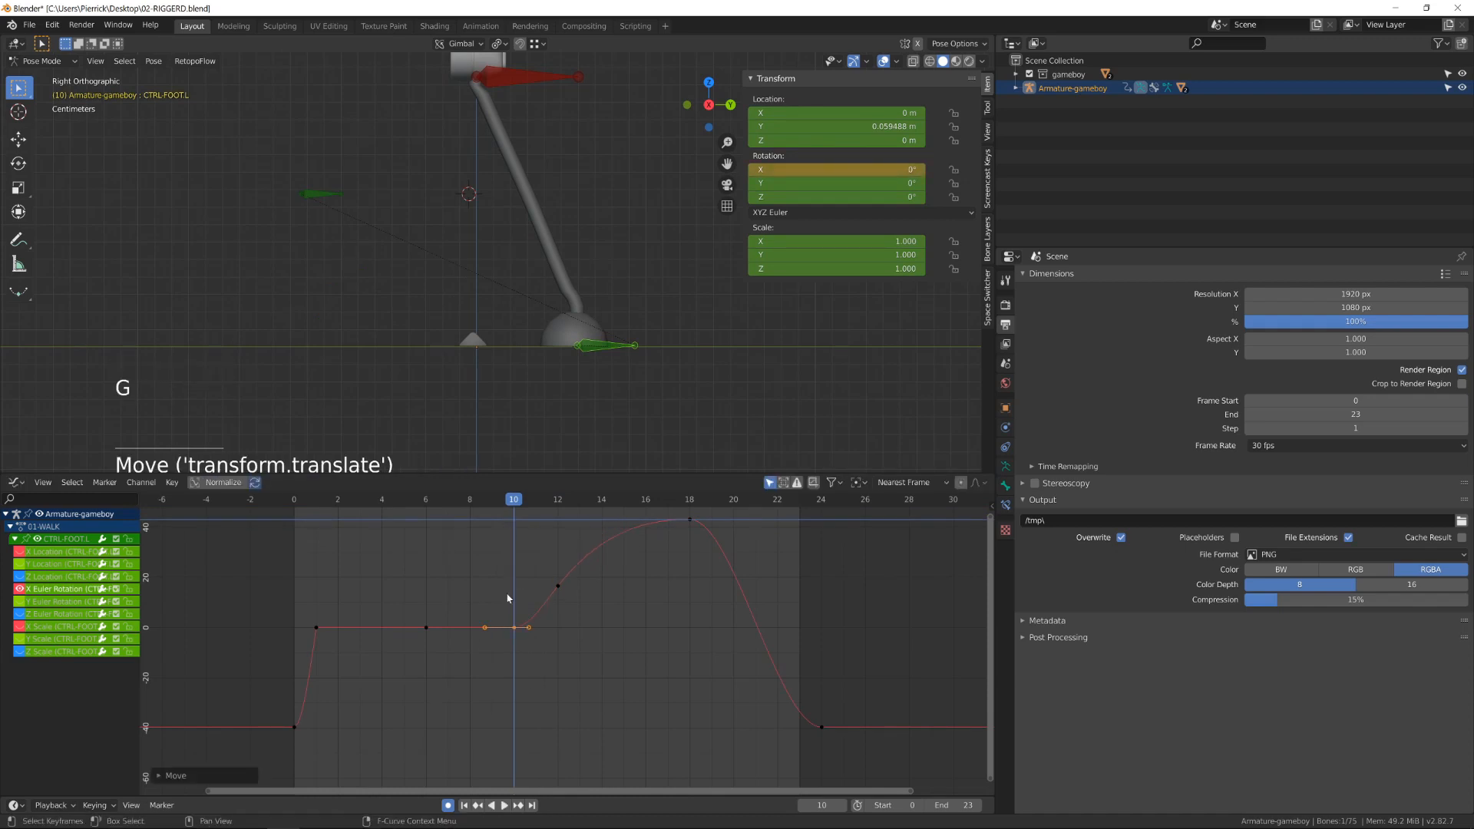
pyautogui.press('c')
pyautogui.press('v')
pyautogui.click(518, 602)
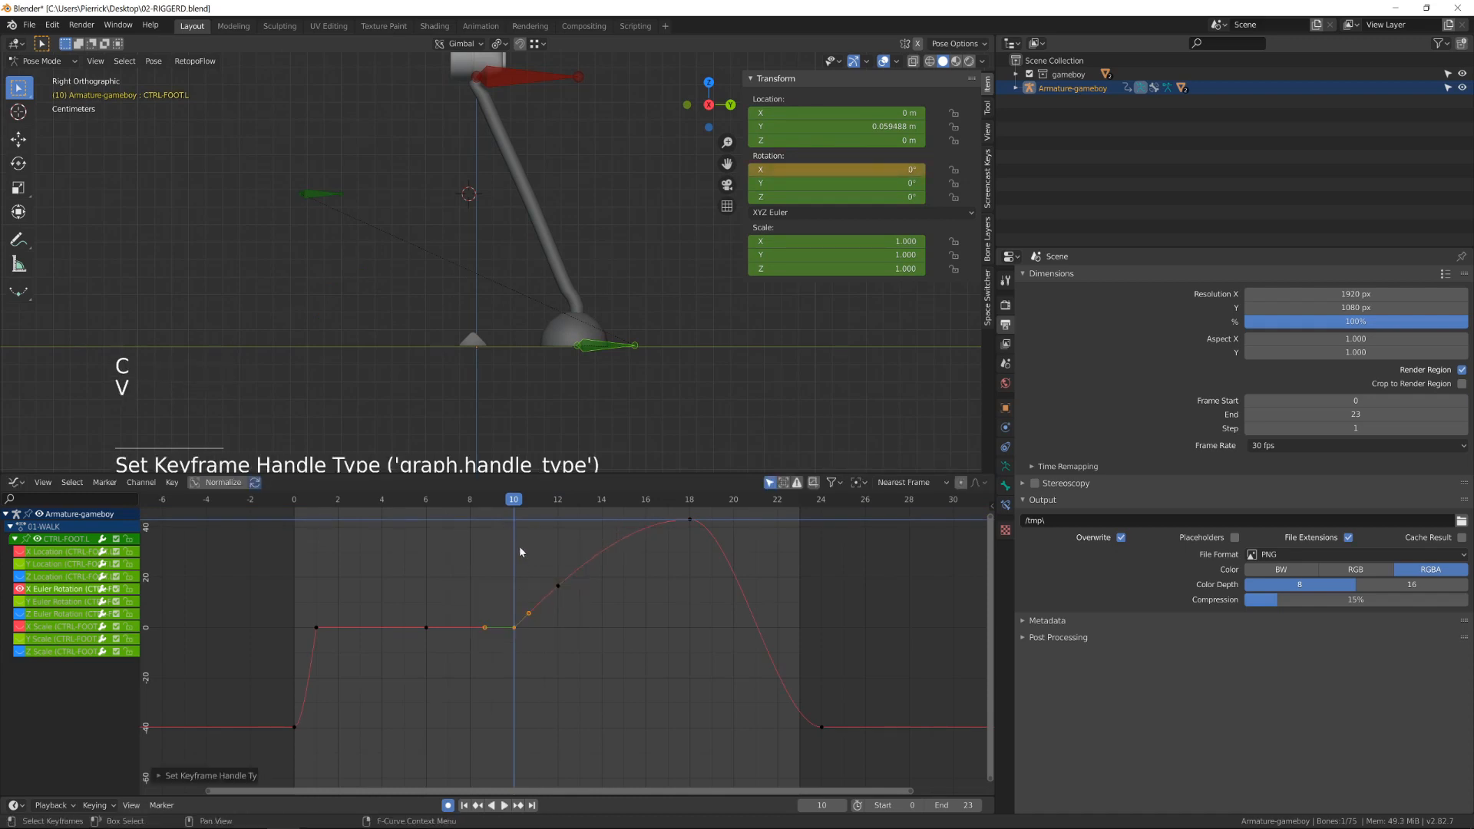
# - Return to frame 0, show only the X, Y and Z Location curves of CTRL-FOOT.L, and frame them
pyautogui.moveTo(426, 500); pyautogui.dragTo(257, 572)
pyautogui.click(20, 576)
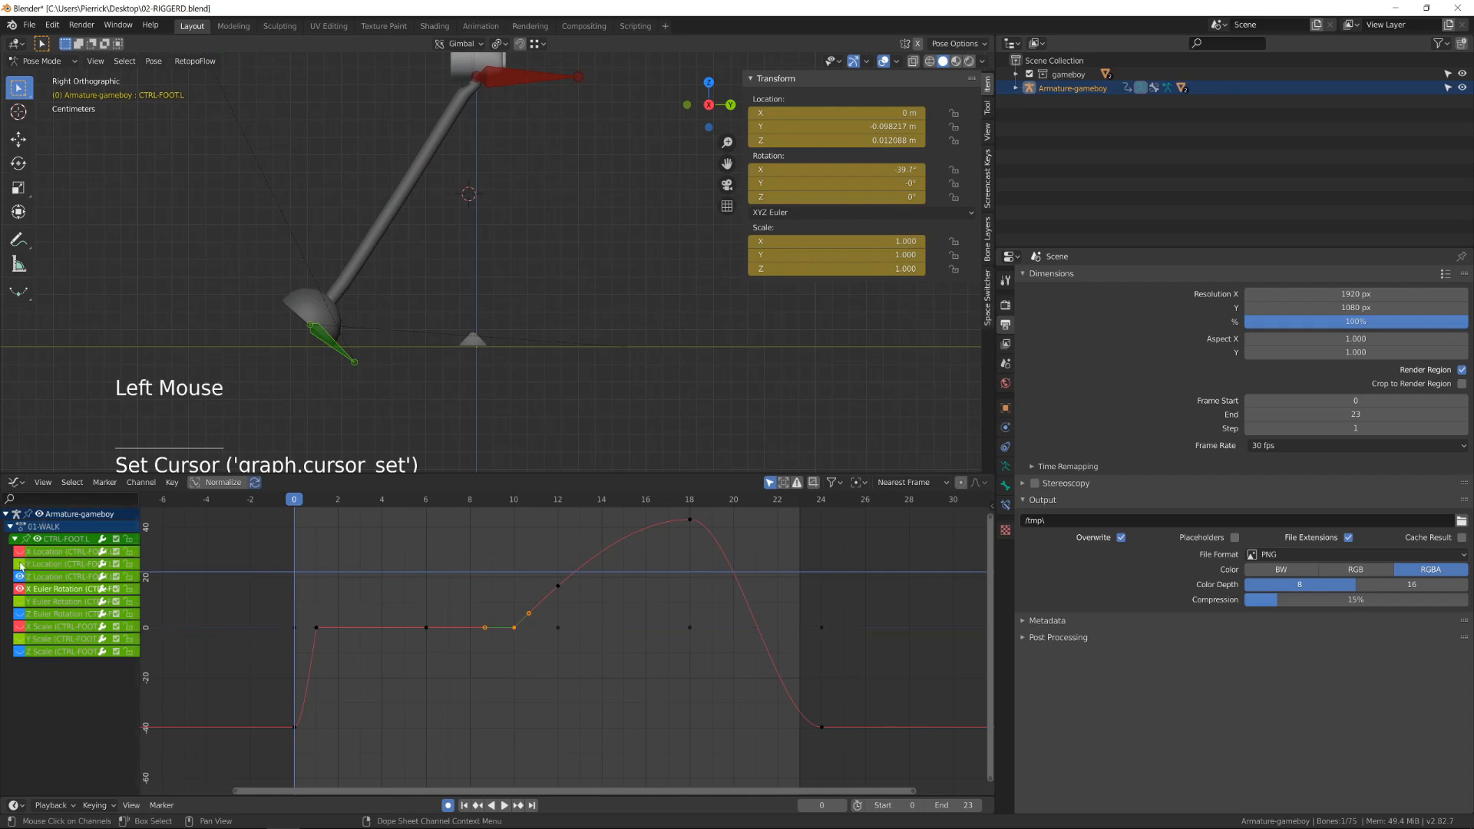
pyautogui.click(20, 564)
pyautogui.click(25, 566)
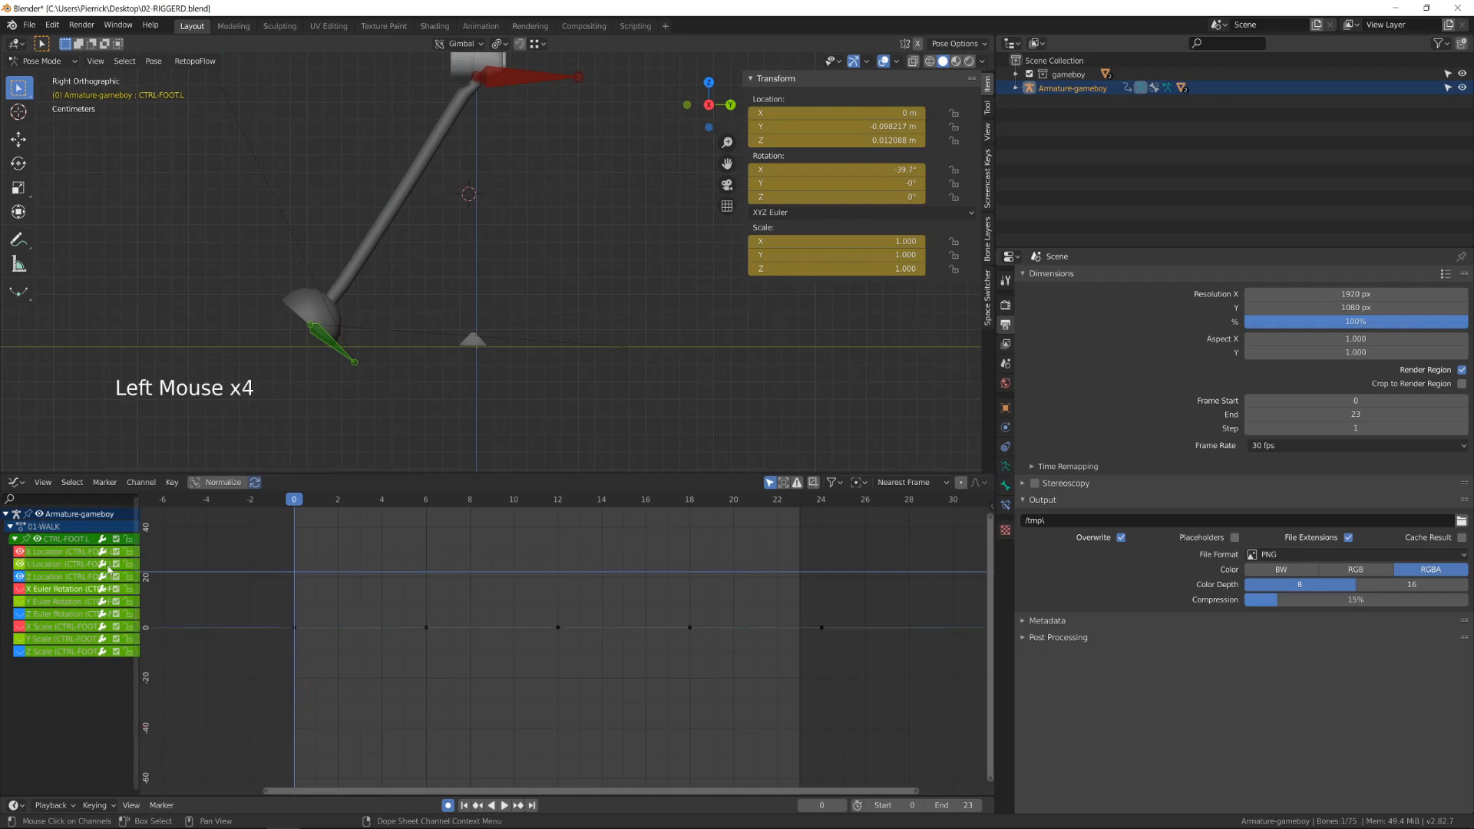
pyautogui.press('a')
pyautogui.press('KP_Decimal')
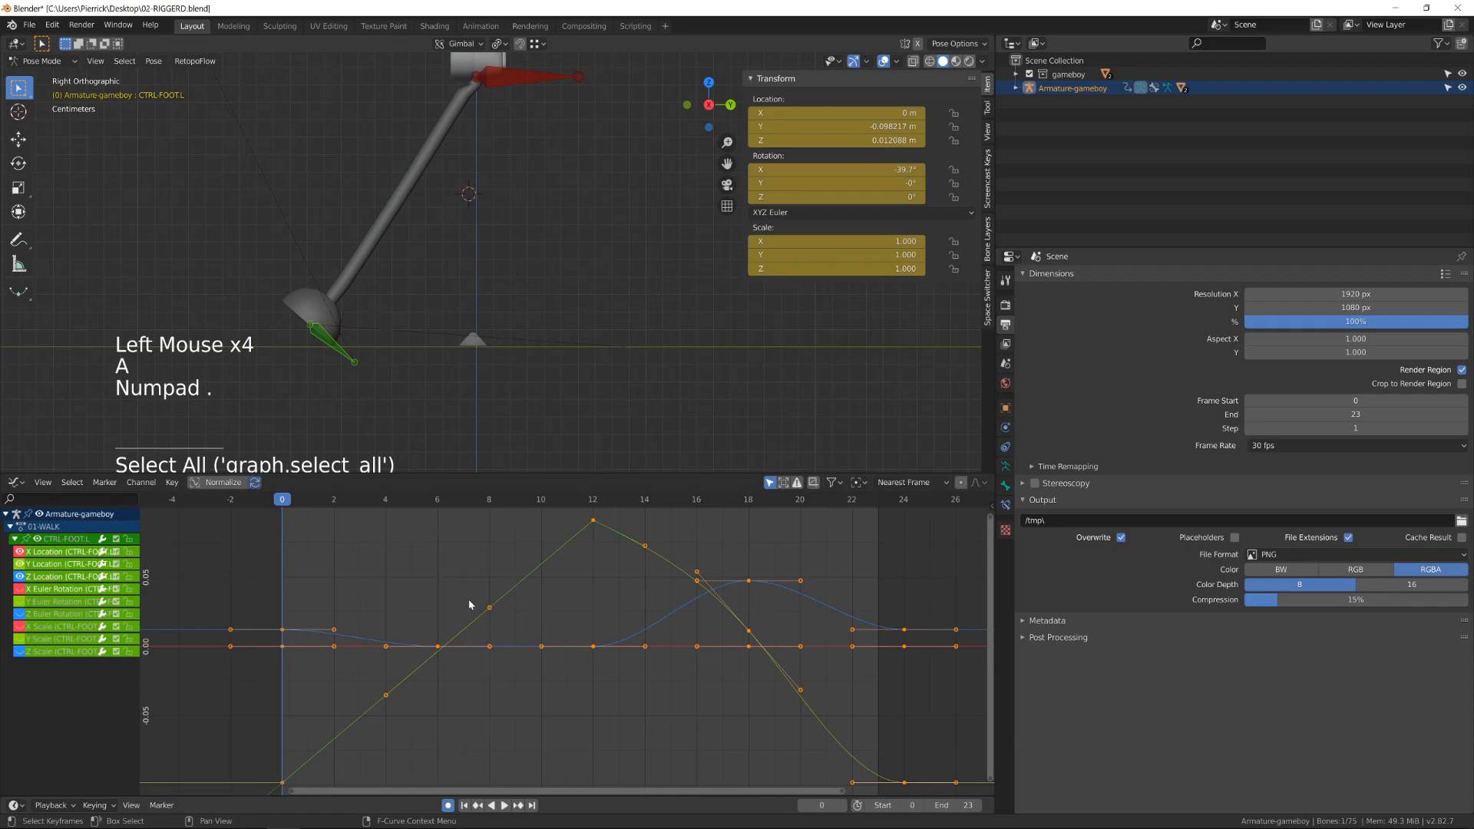
# - Move the Z Location keyframe at frame 6 to frame 2 and set its handles to Vector
pyautogui.keyDown('shift'); pyautogui.moveTo(321, 614); pyautogui.dragTo(353, 617, button='middle'); pyautogui.keyUp('shift')
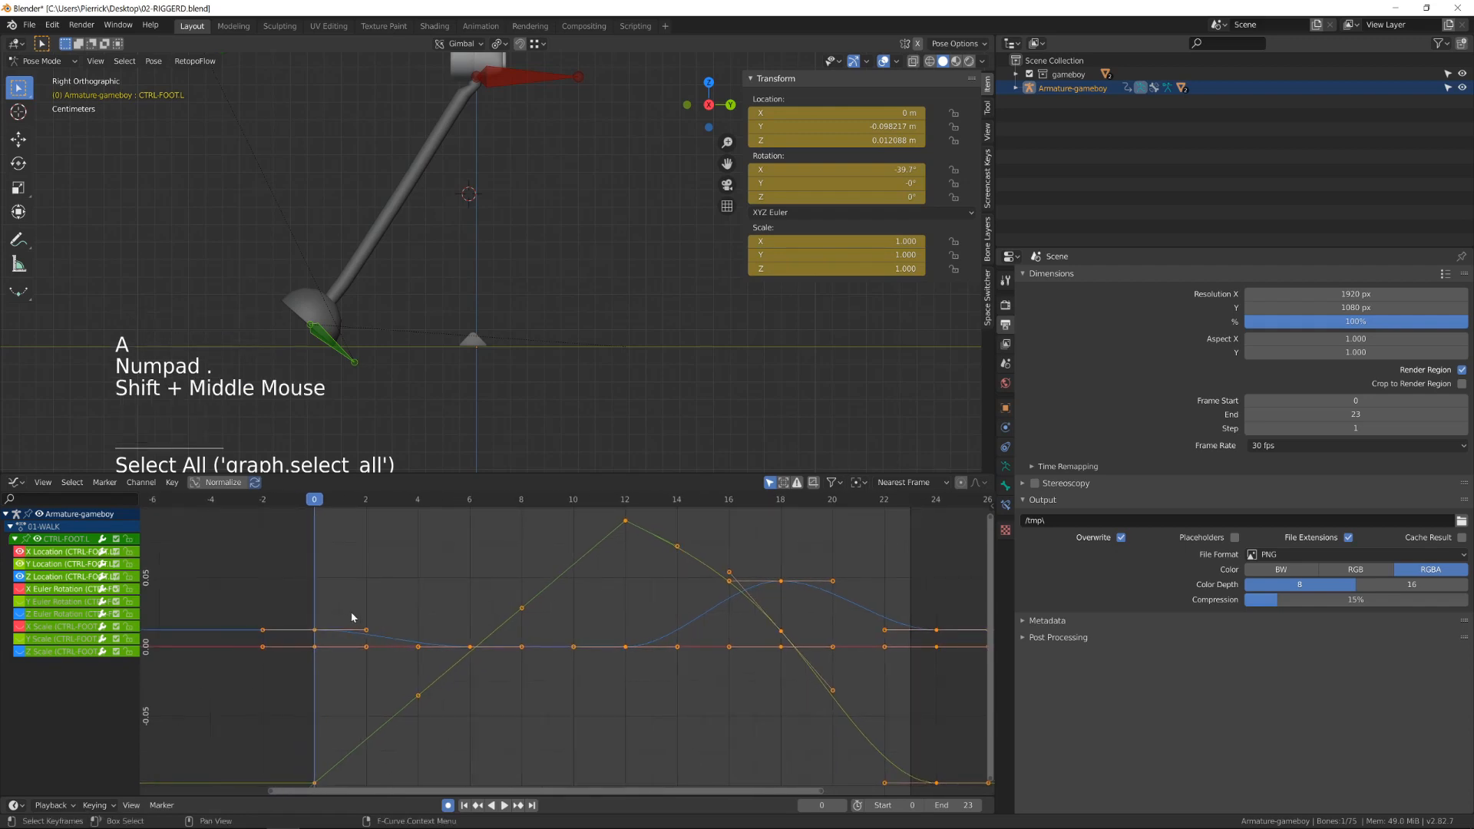
pyautogui.click(314, 630)
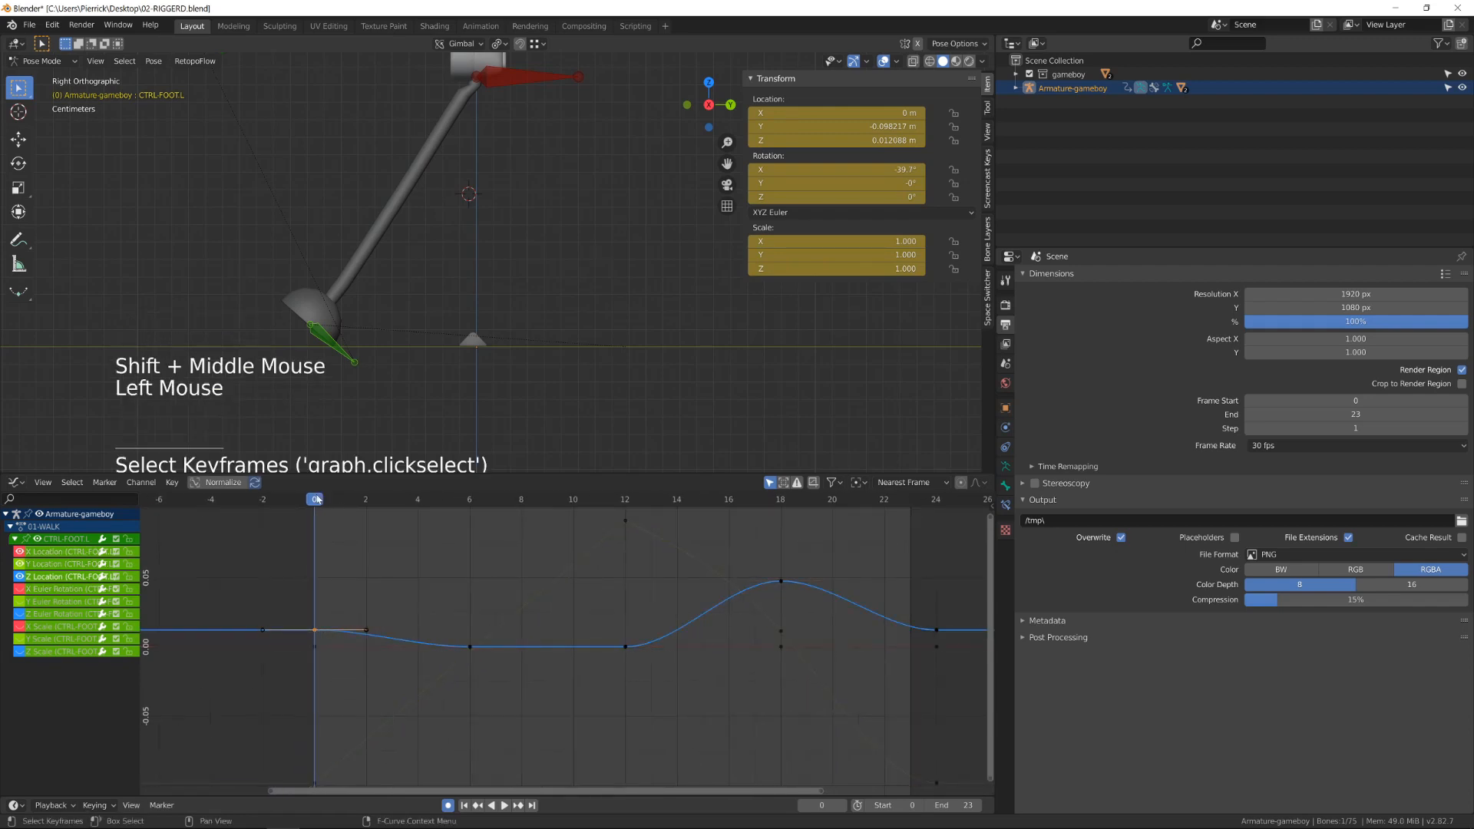
pyautogui.moveTo(317, 499); pyautogui.dragTo(366, 500)
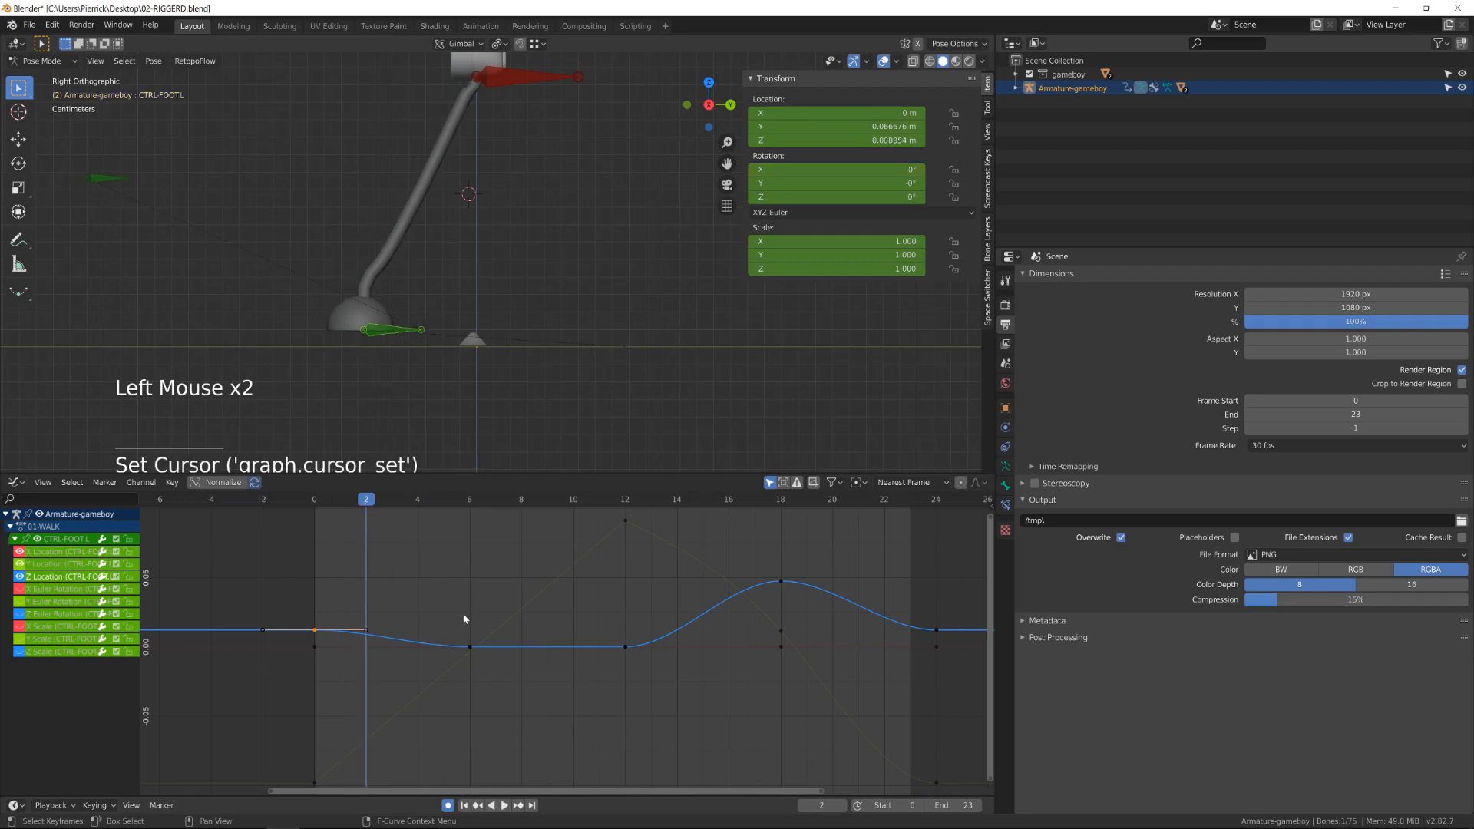
pyautogui.click(466, 647)
pyautogui.click(469, 646)
pyautogui.click(470, 647)
pyautogui.press('g')
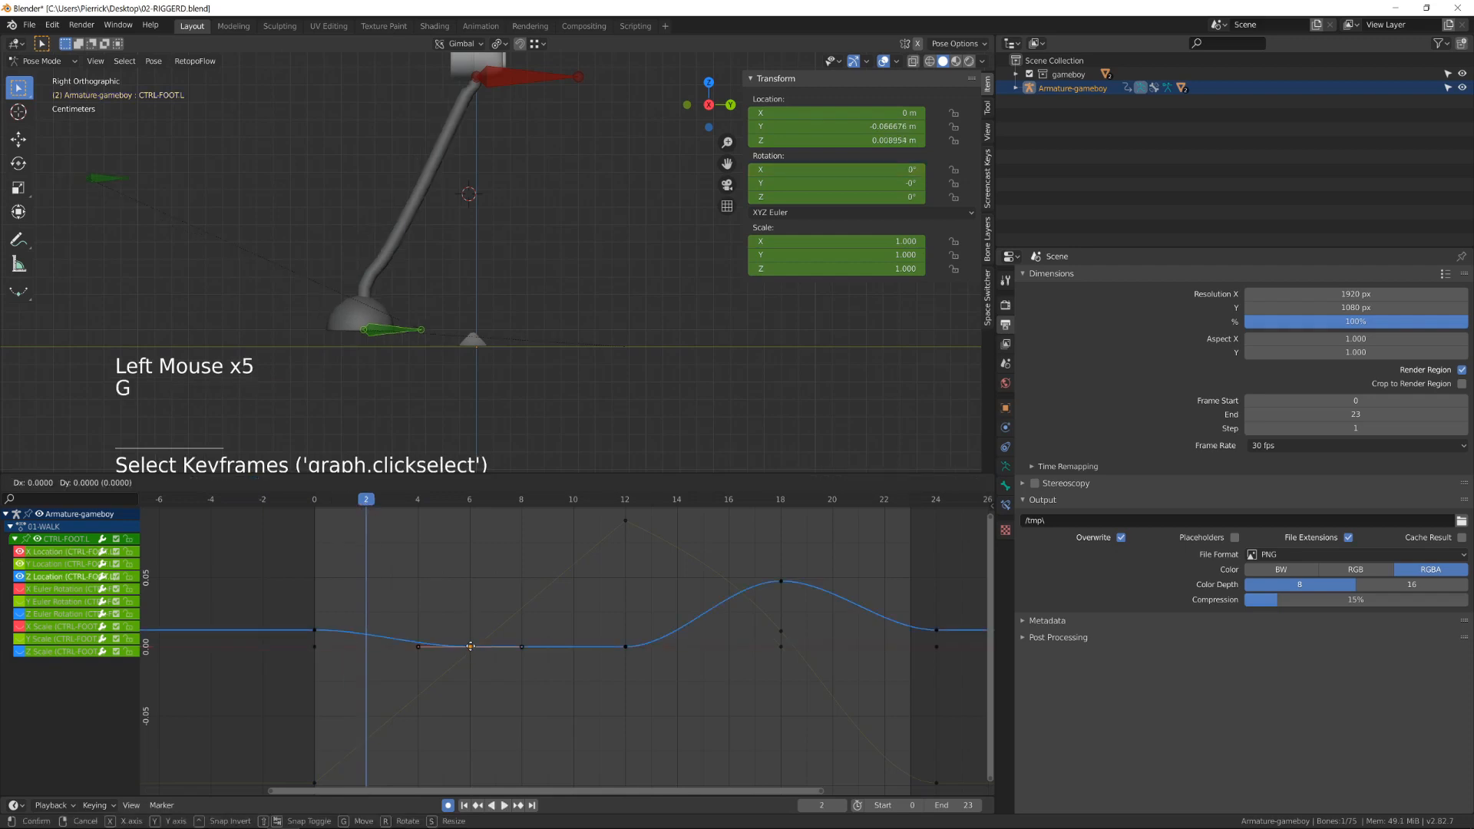
pyautogui.click(370, 651)
pyautogui.press('v')
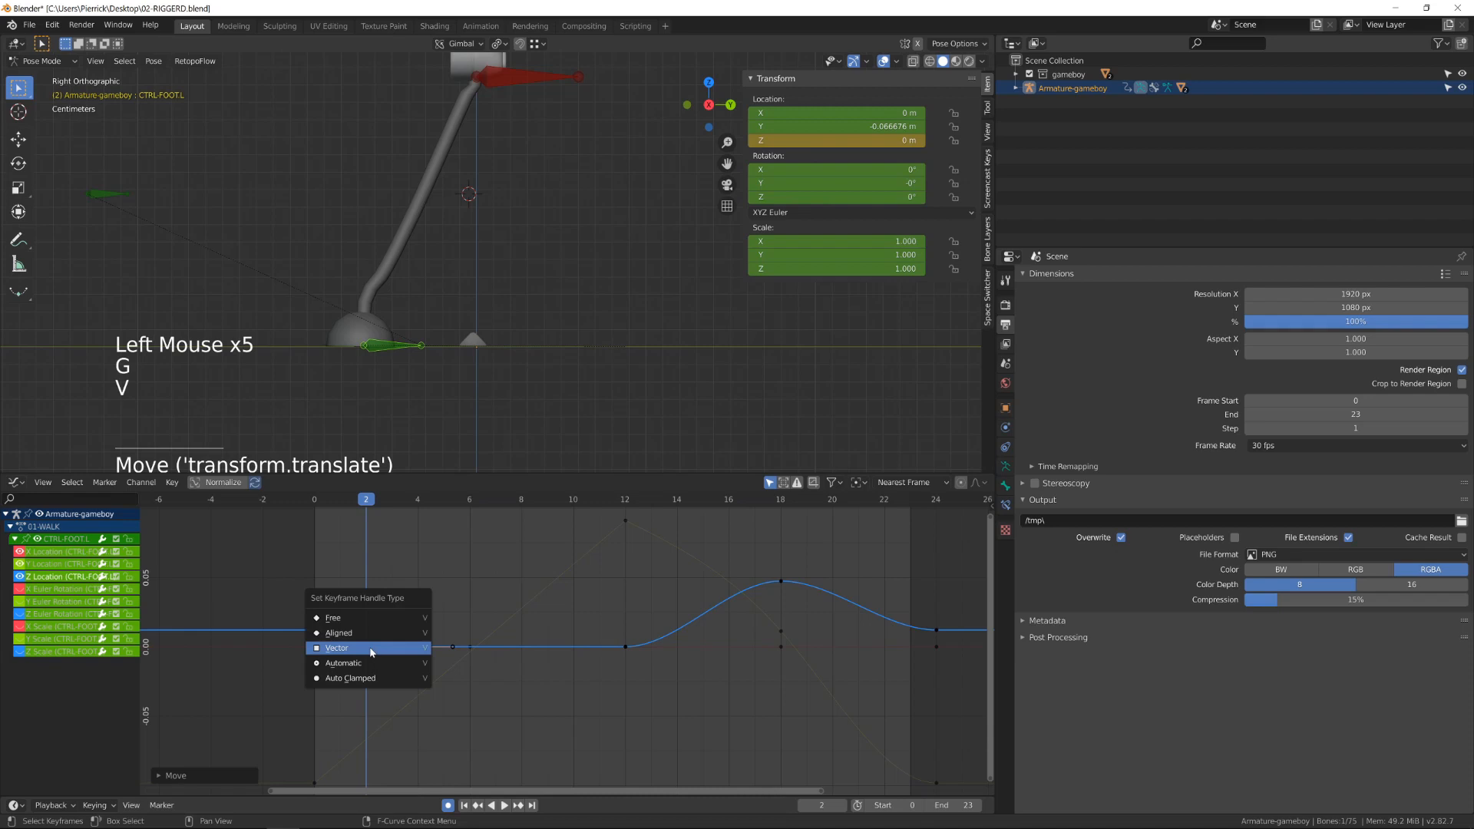
pyautogui.click(371, 651)
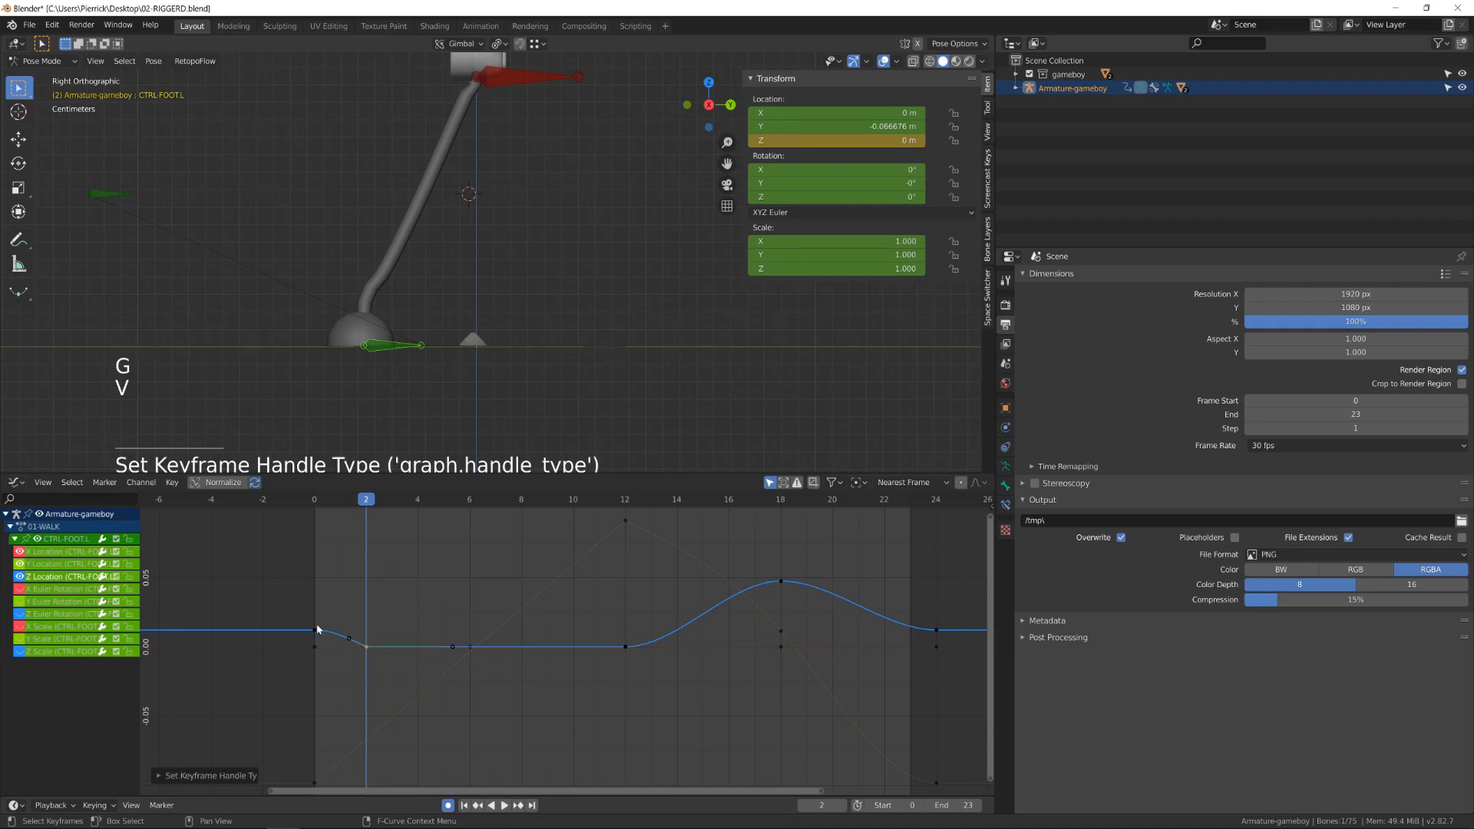
# - Move the Z Location keyframe at frame 2 to frame 1 and scrub through the foot's ground contact
pyautogui.moveTo(310, 501)
pyautogui.mouseDown()
pyautogui.moveTo(365, 513)
pyautogui.moveTo(311, 528)
pyautogui.mouseUp()
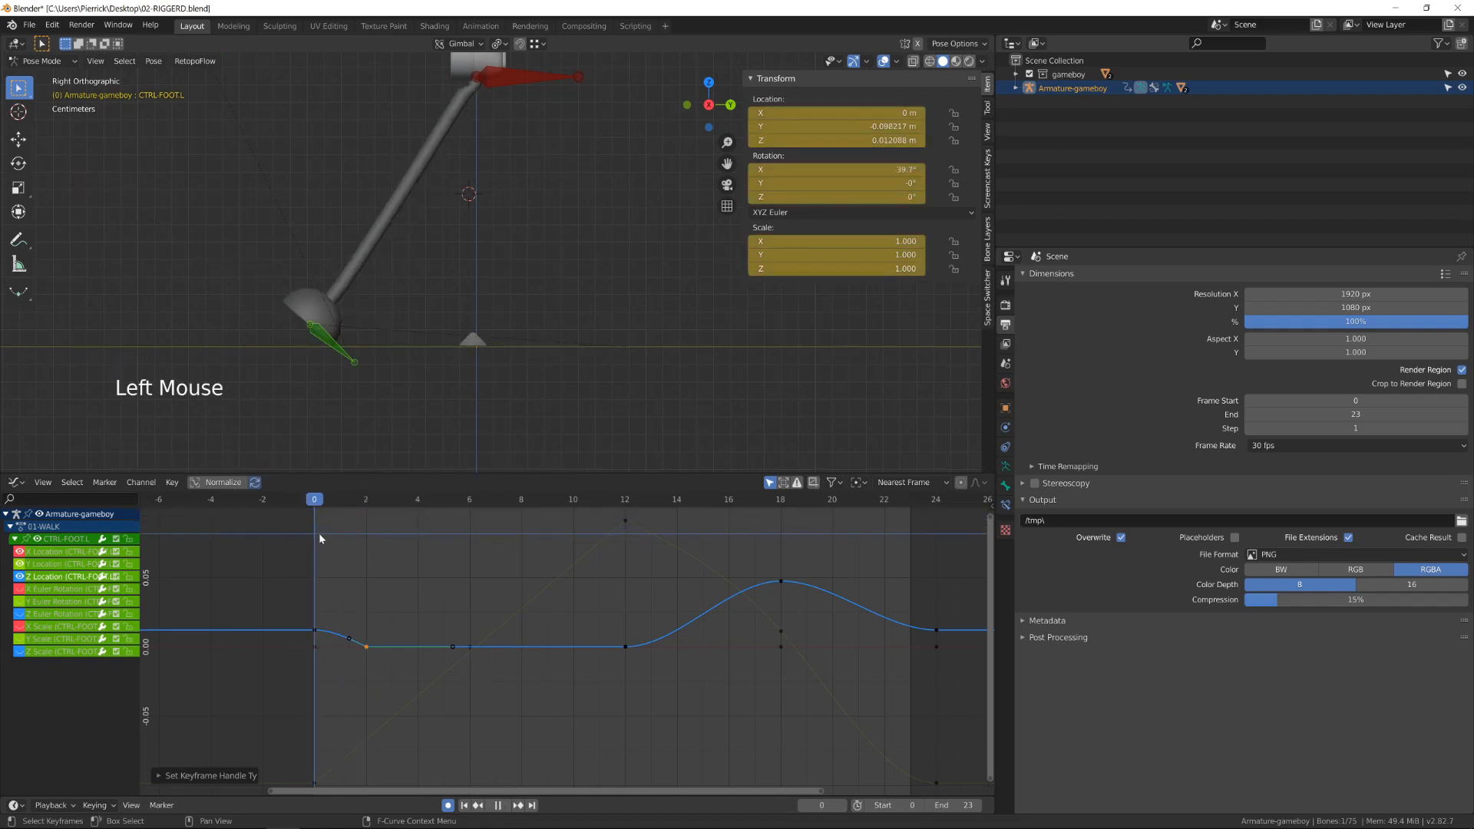
pyautogui.click(330, 537)
pyautogui.press('g')
pyautogui.click(341, 625)
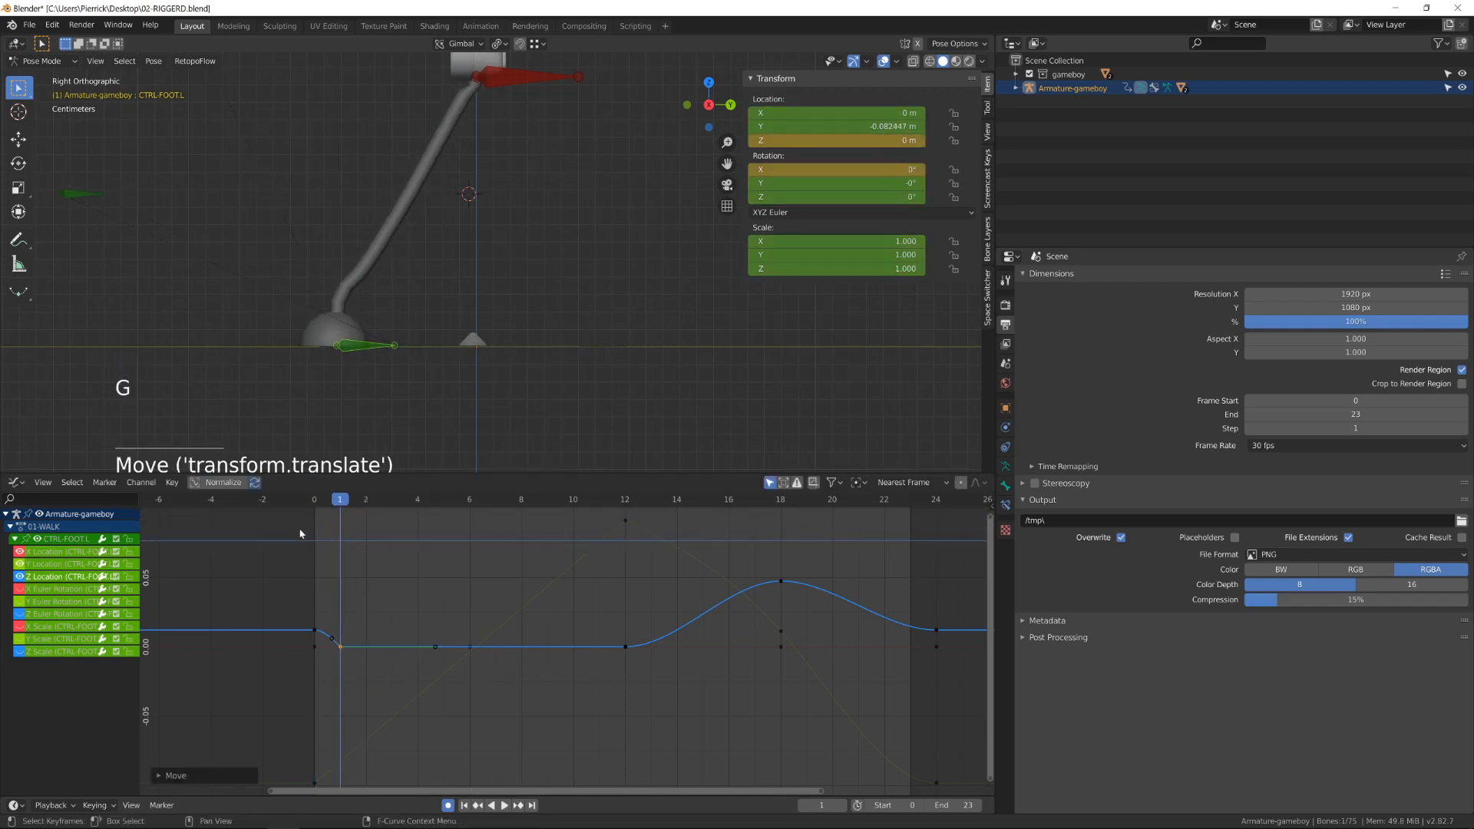
pyautogui.click(315, 501)
pyautogui.moveTo(321, 505); pyautogui.dragTo(651, 568)
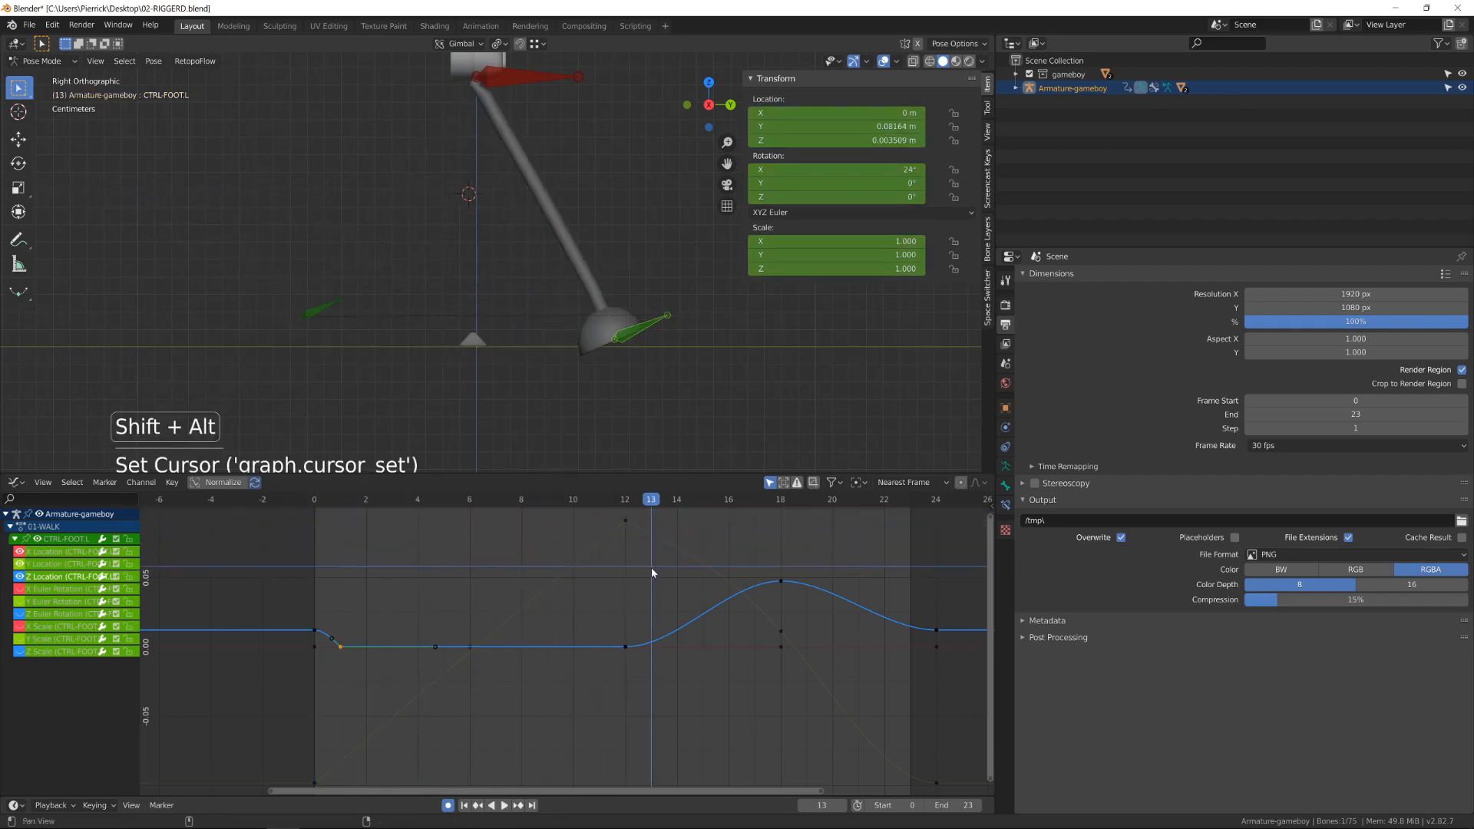
# - Go to frame 12 and set the handles of the Z Location keyframe there to Vector
pyautogui.keyDown('shift'); pyautogui.moveTo(651, 568); pyautogui.dragTo(561, 584, button='middle'); pyautogui.keyUp('shift')
pyautogui.click(507, 506)
pyautogui.moveTo(507, 507); pyautogui.dragTo(525, 642)
pyautogui.click(533, 663)
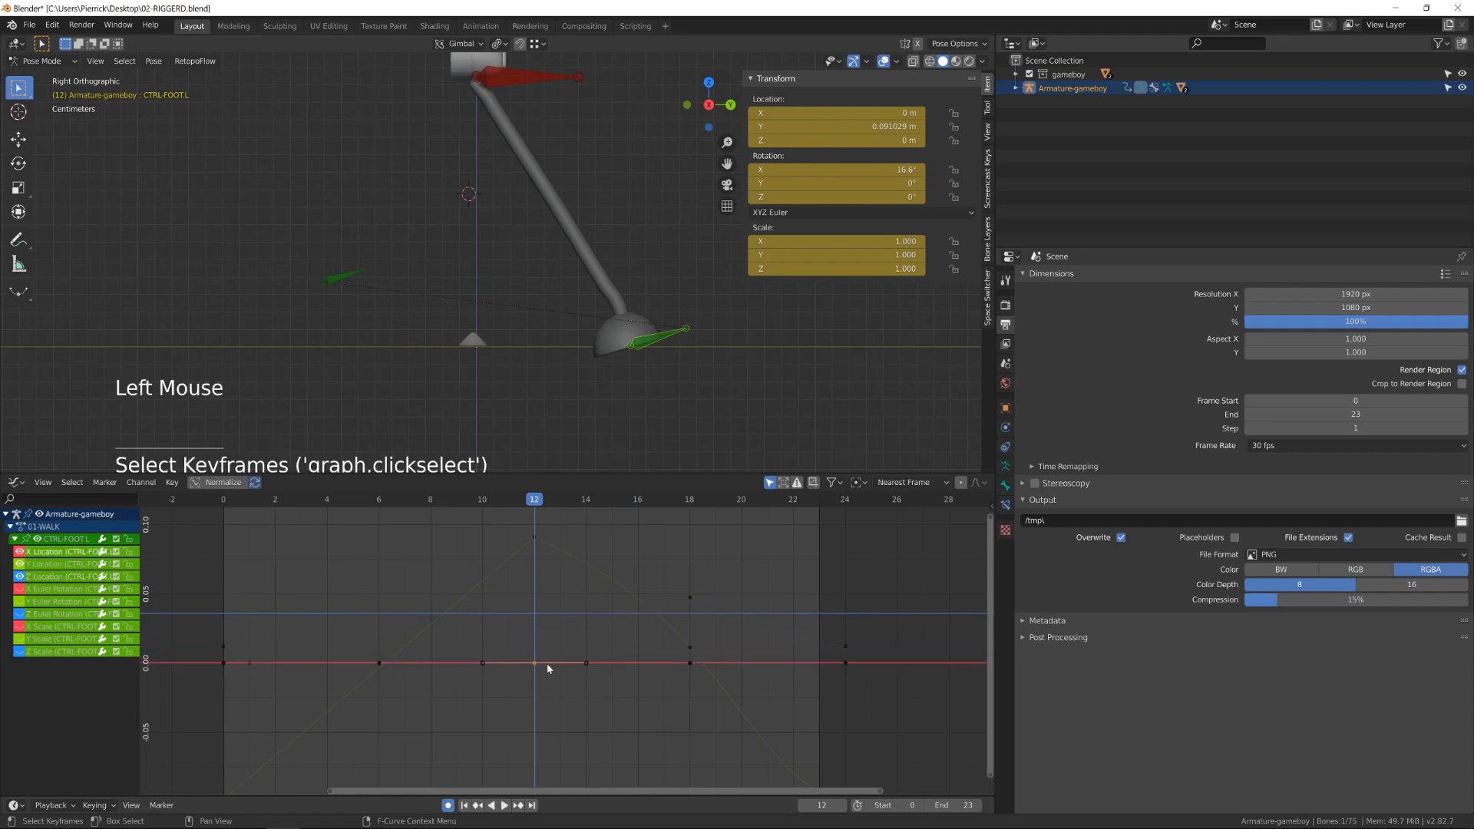
pyautogui.click(534, 661)
pyautogui.click(533, 662)
pyautogui.doubleClick(535, 661)
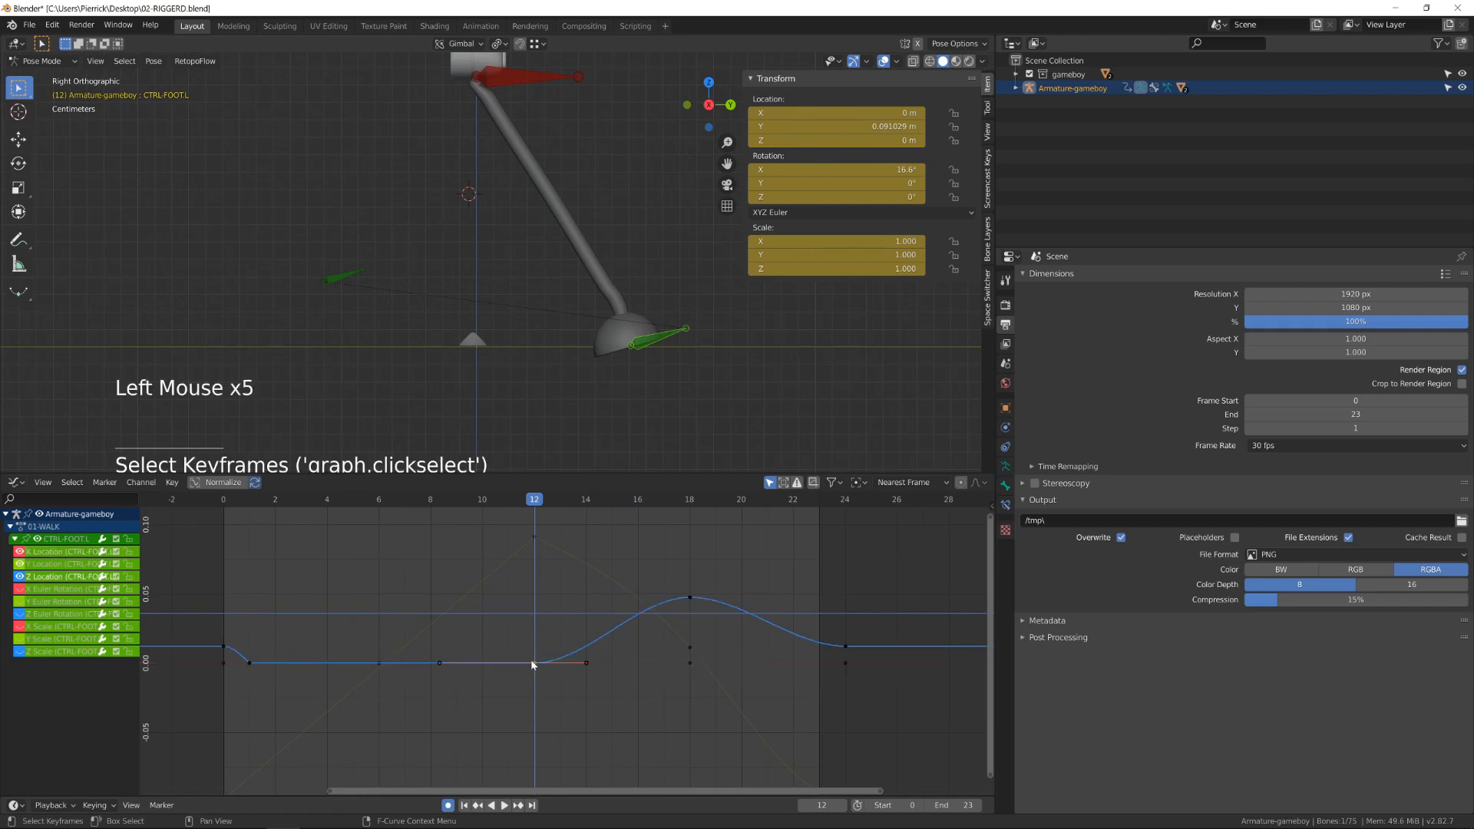
pyautogui.press('v')
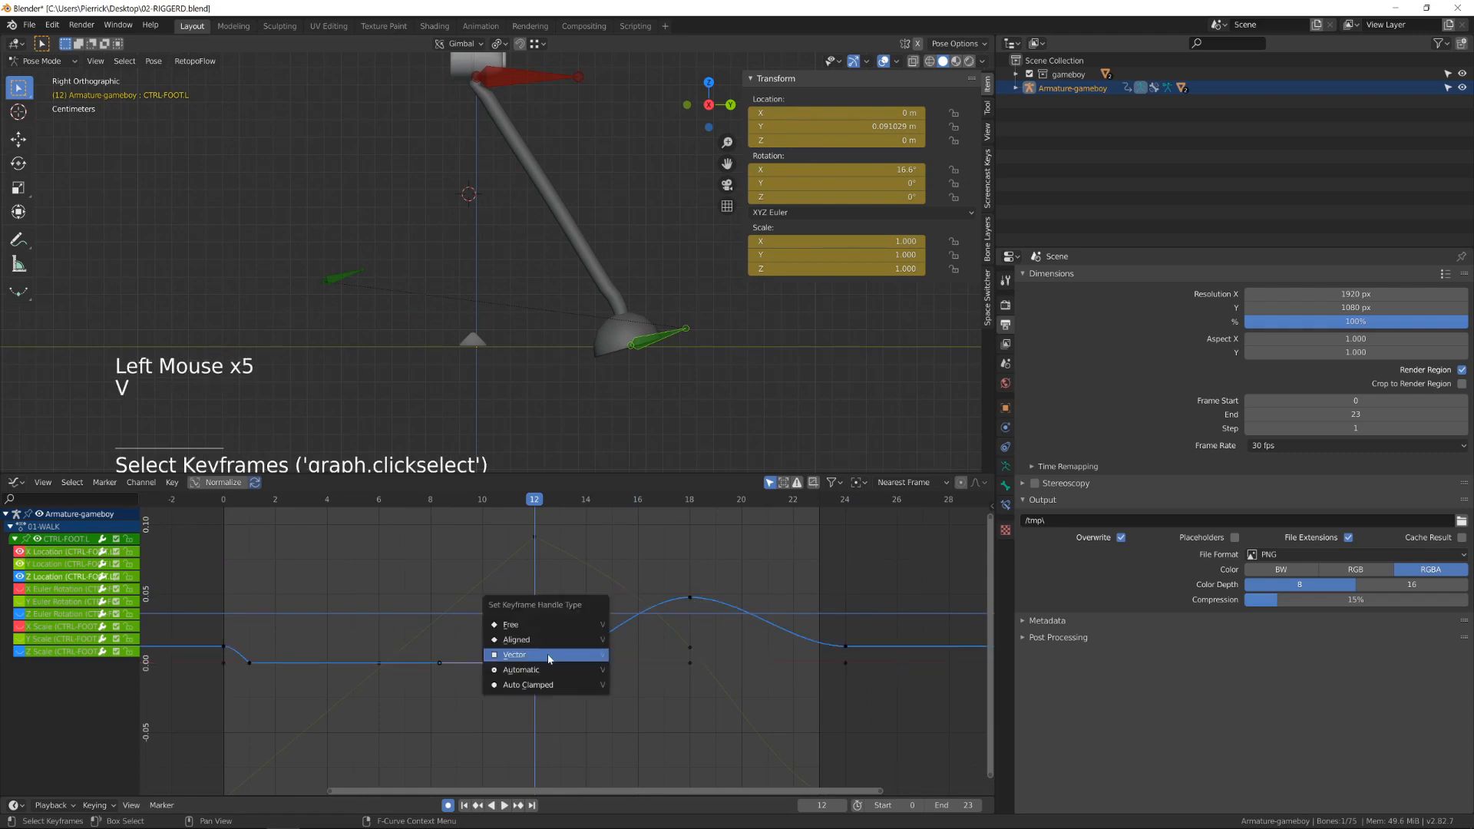
pyautogui.click(583, 654)
# - Rotate the outgoing handle of the Z Location keyframe at frame 12 upward so the foot lifts more steeply
pyautogui.click(587, 638)
pyautogui.click(586, 634)
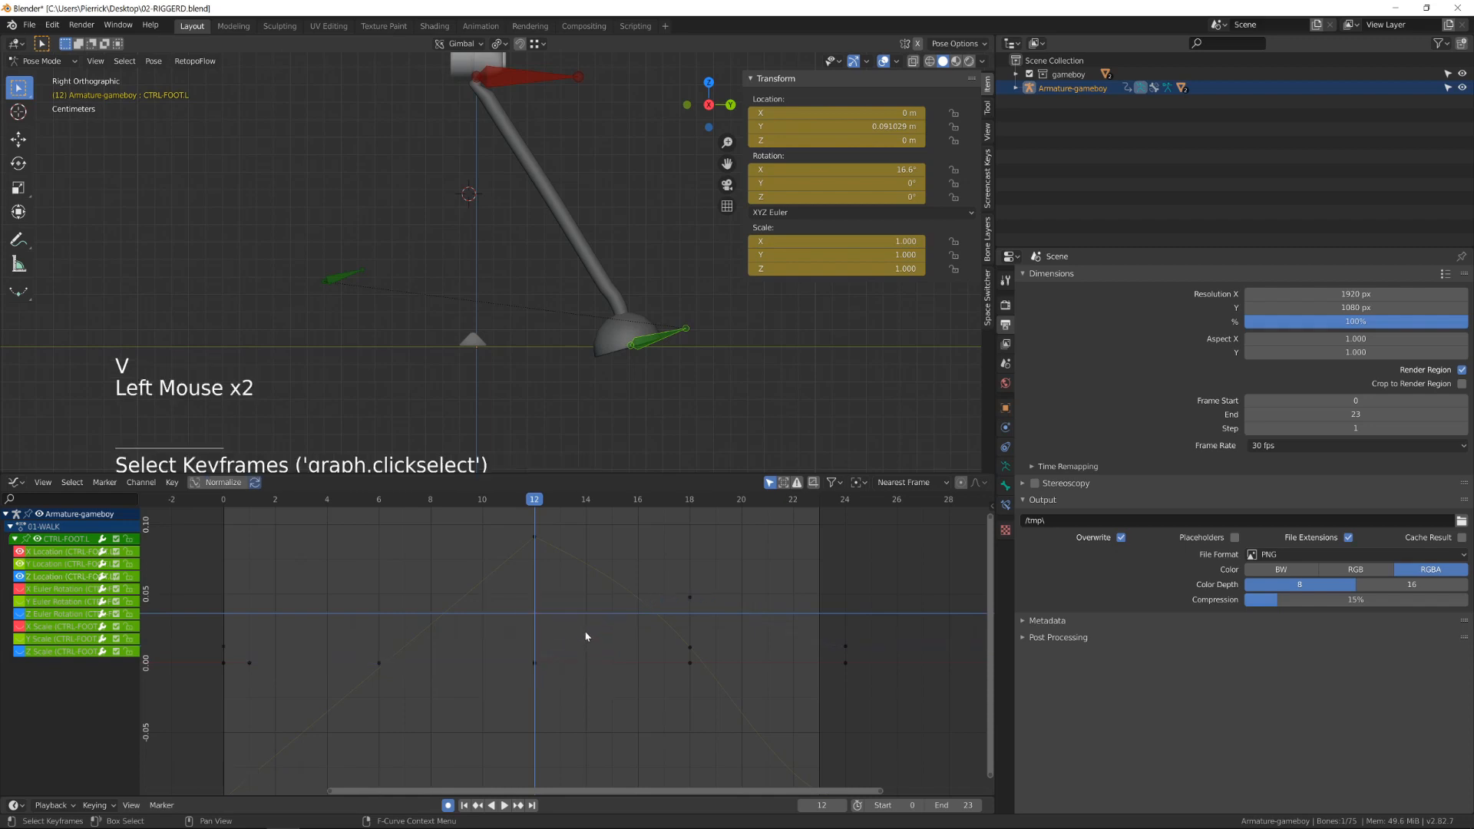
pyautogui.click(537, 660)
pyautogui.click(536, 657)
pyautogui.click(536, 658)
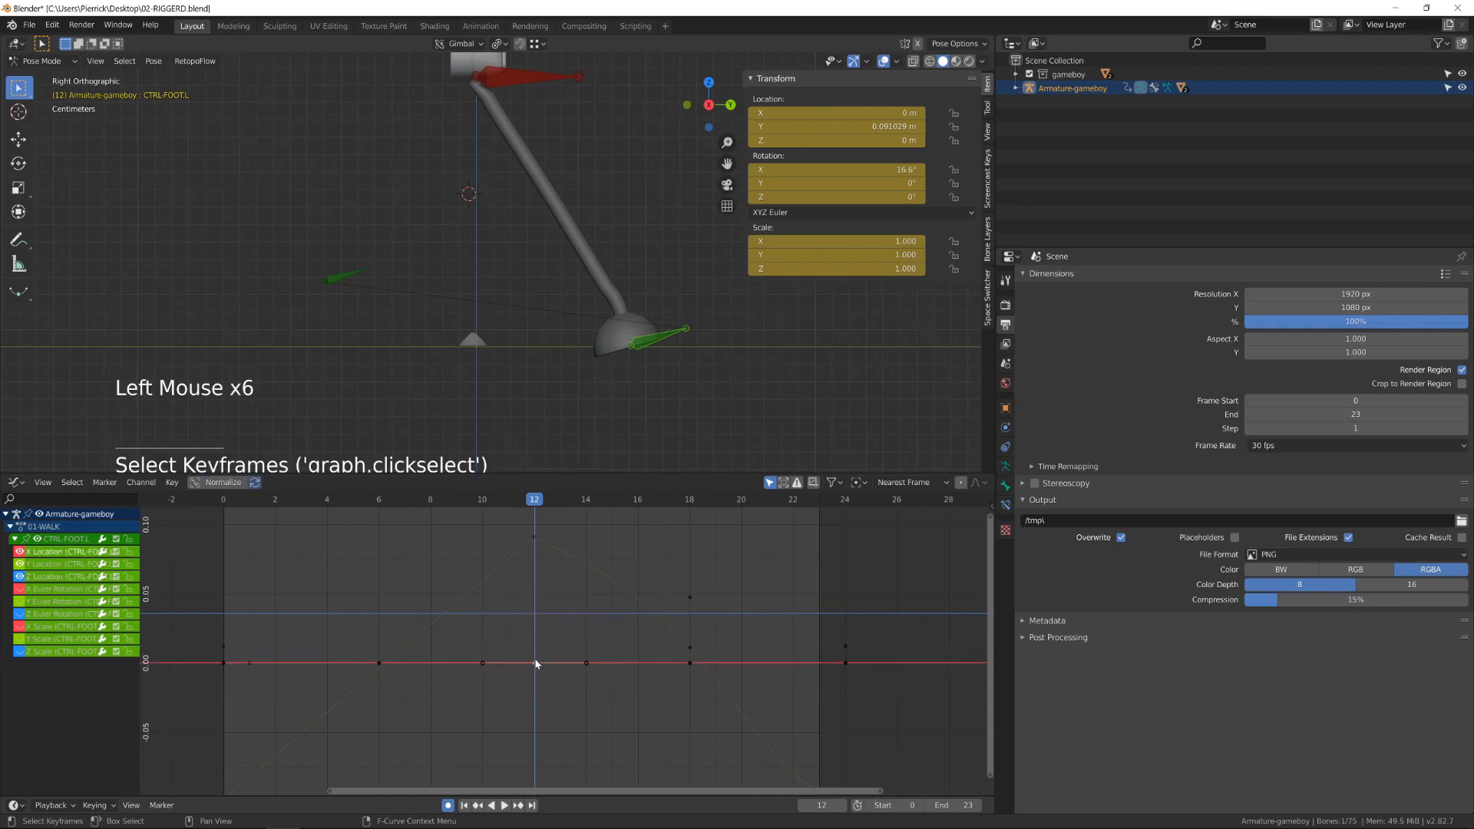
pyautogui.click(536, 659)
pyautogui.press('r')
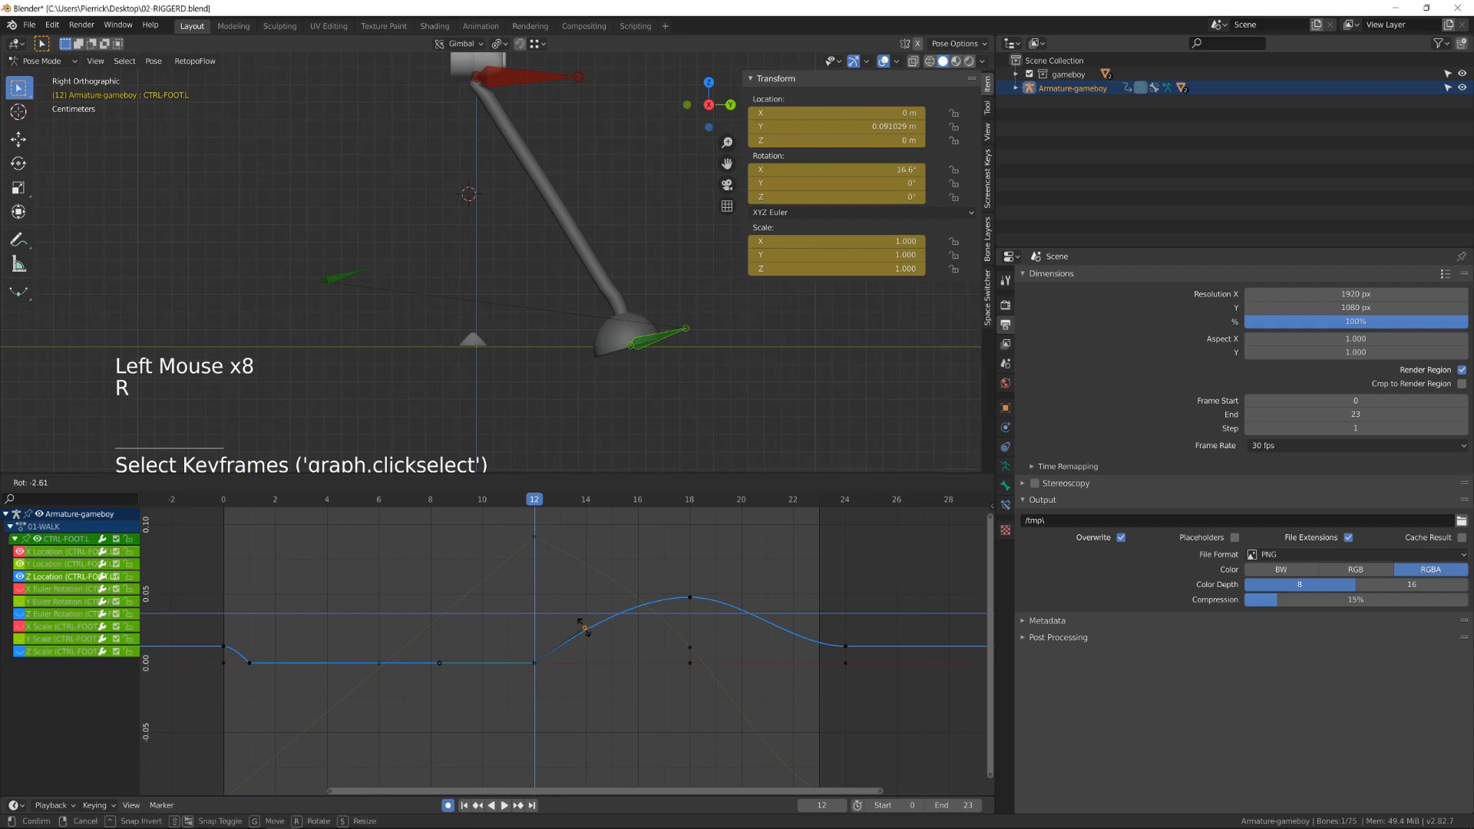
pyautogui.click(569, 612)
pyautogui.press('space')
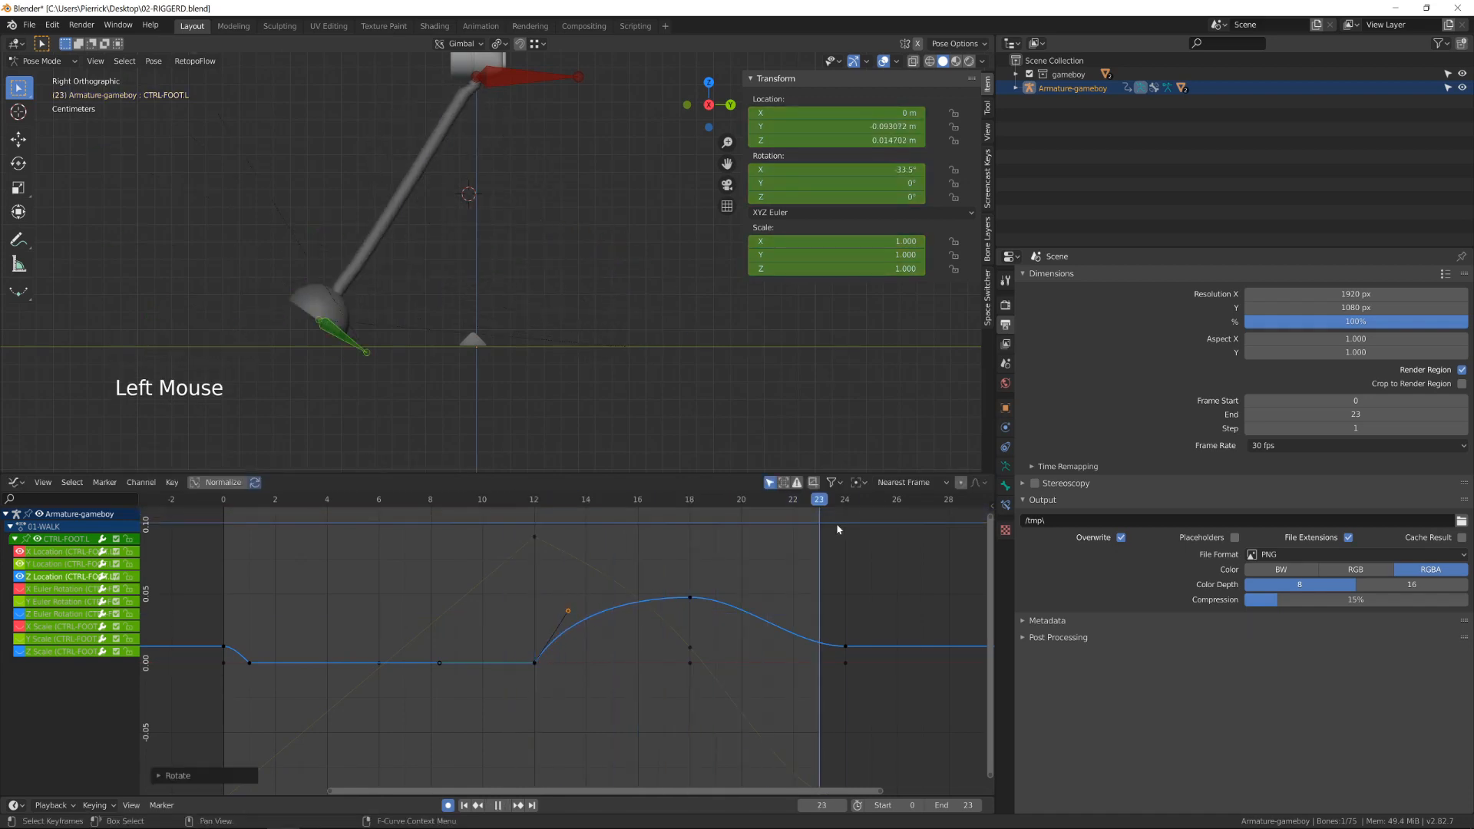
# - Duplicate the Y Location keyframe at frame 18 and place the copy at frame 14 with a value of about 0.10
pyautogui.moveTo(819, 520); pyautogui.dragTo(540, 522)
pyautogui.click(535, 538)
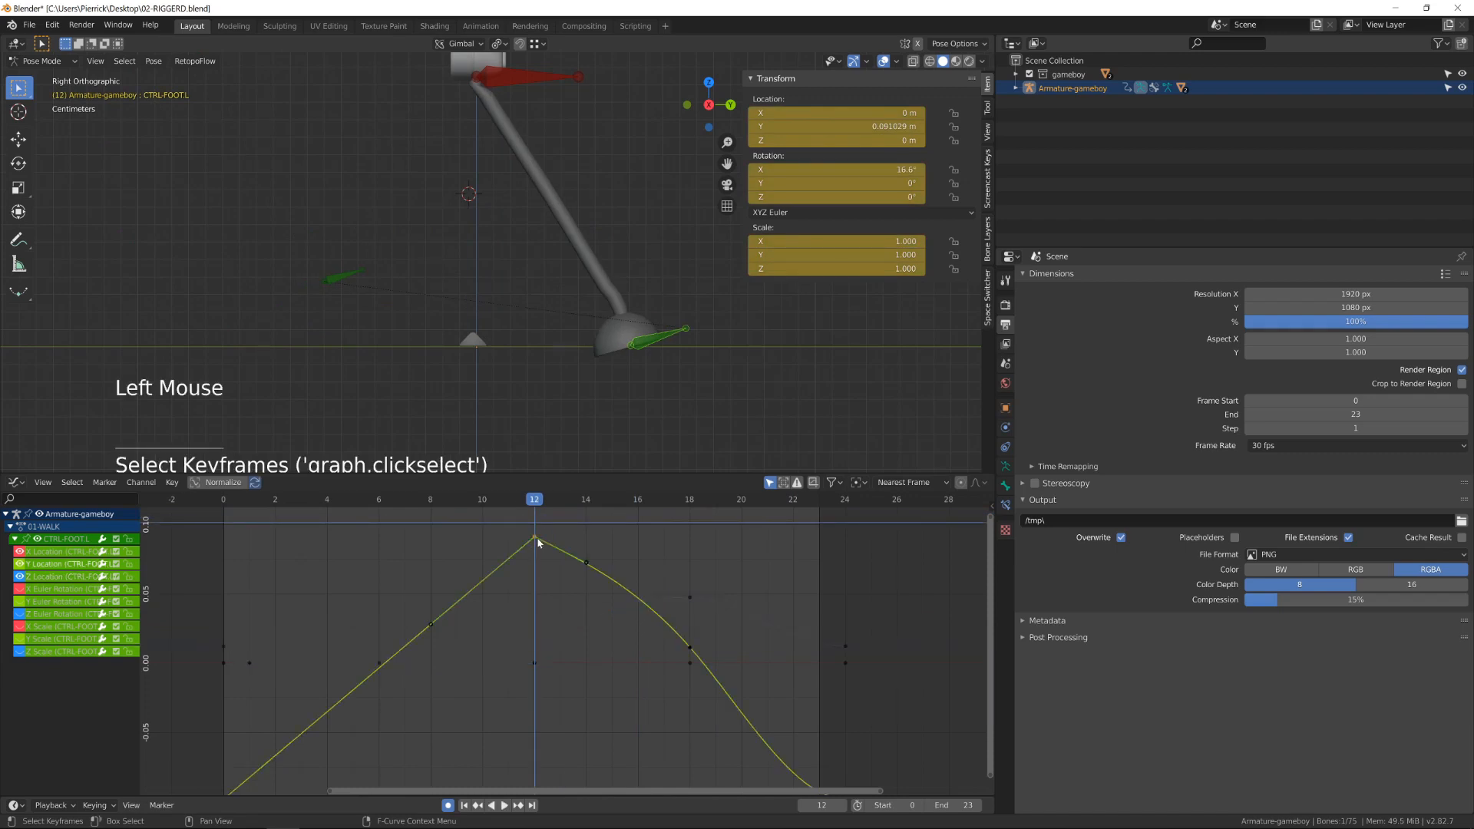
pyautogui.keyDown('shift'); pyautogui.moveTo(534, 548); pyautogui.dragTo(499, 630, button='middle'); pyautogui.keyUp('shift')
pyautogui.click(551, 647)
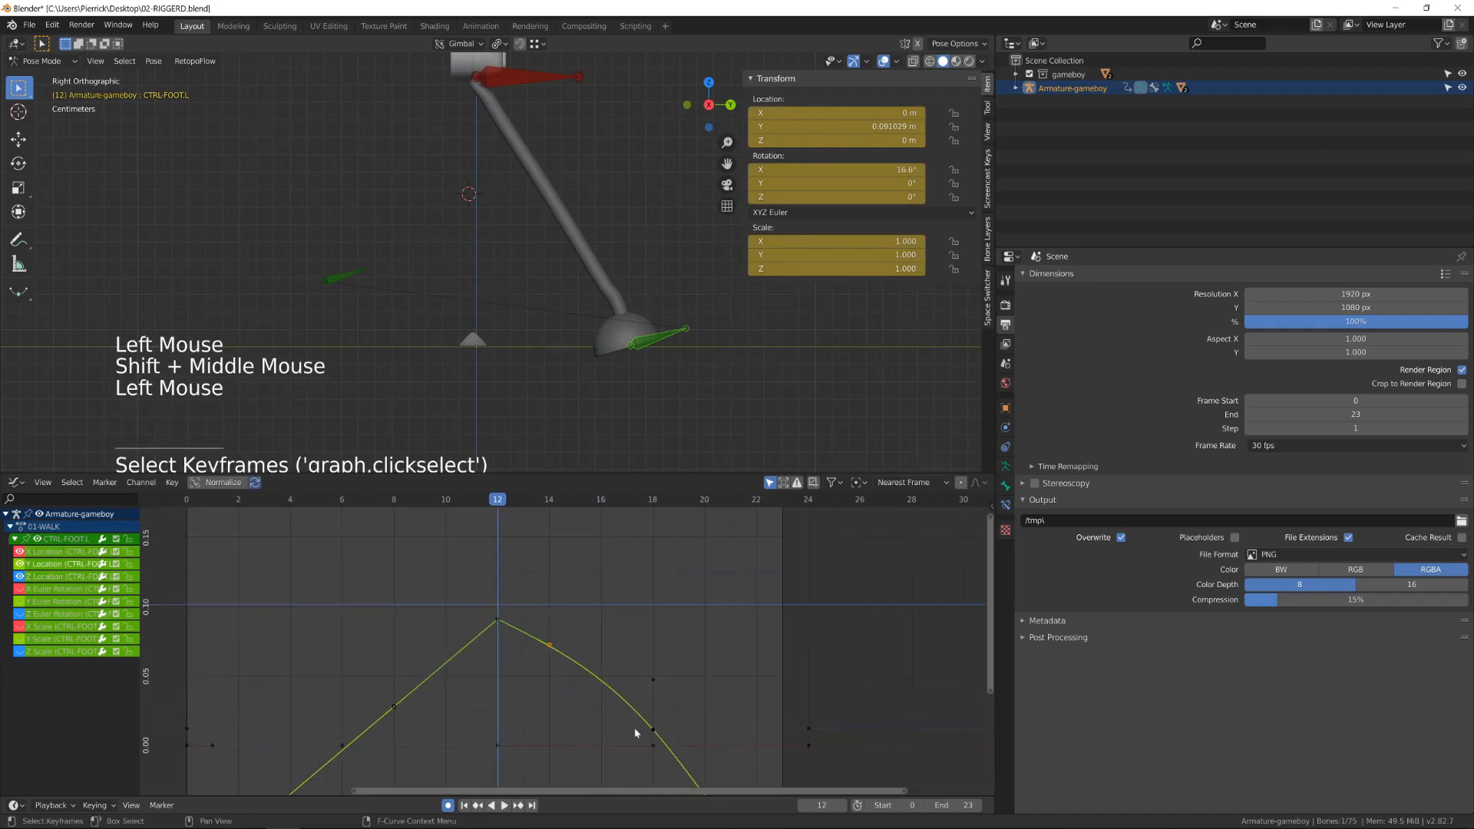
pyautogui.click(654, 730)
pyautogui.hotkey('shift', 'd')
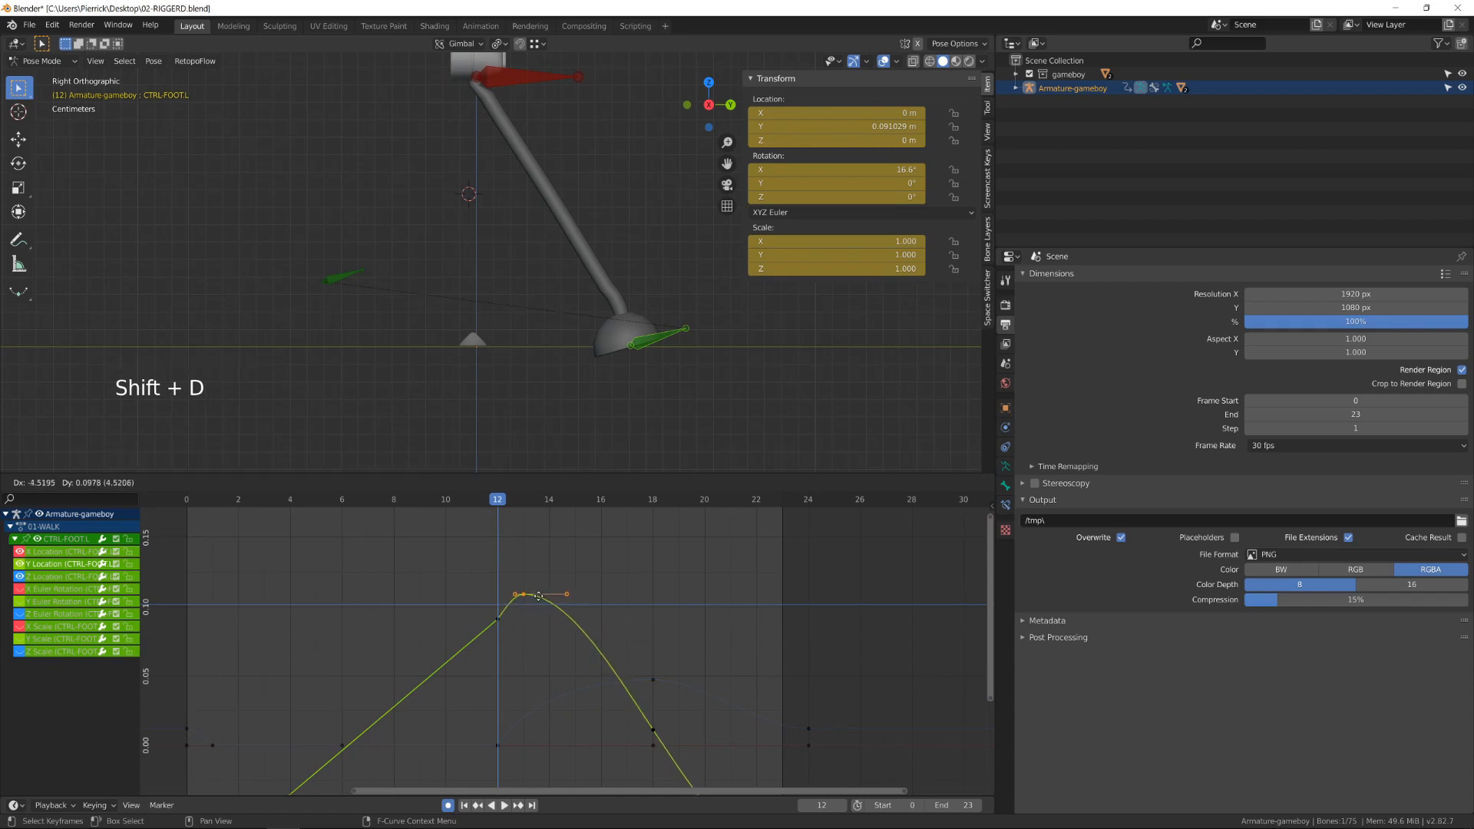
pyautogui.click(543, 595)
pyautogui.press('g')
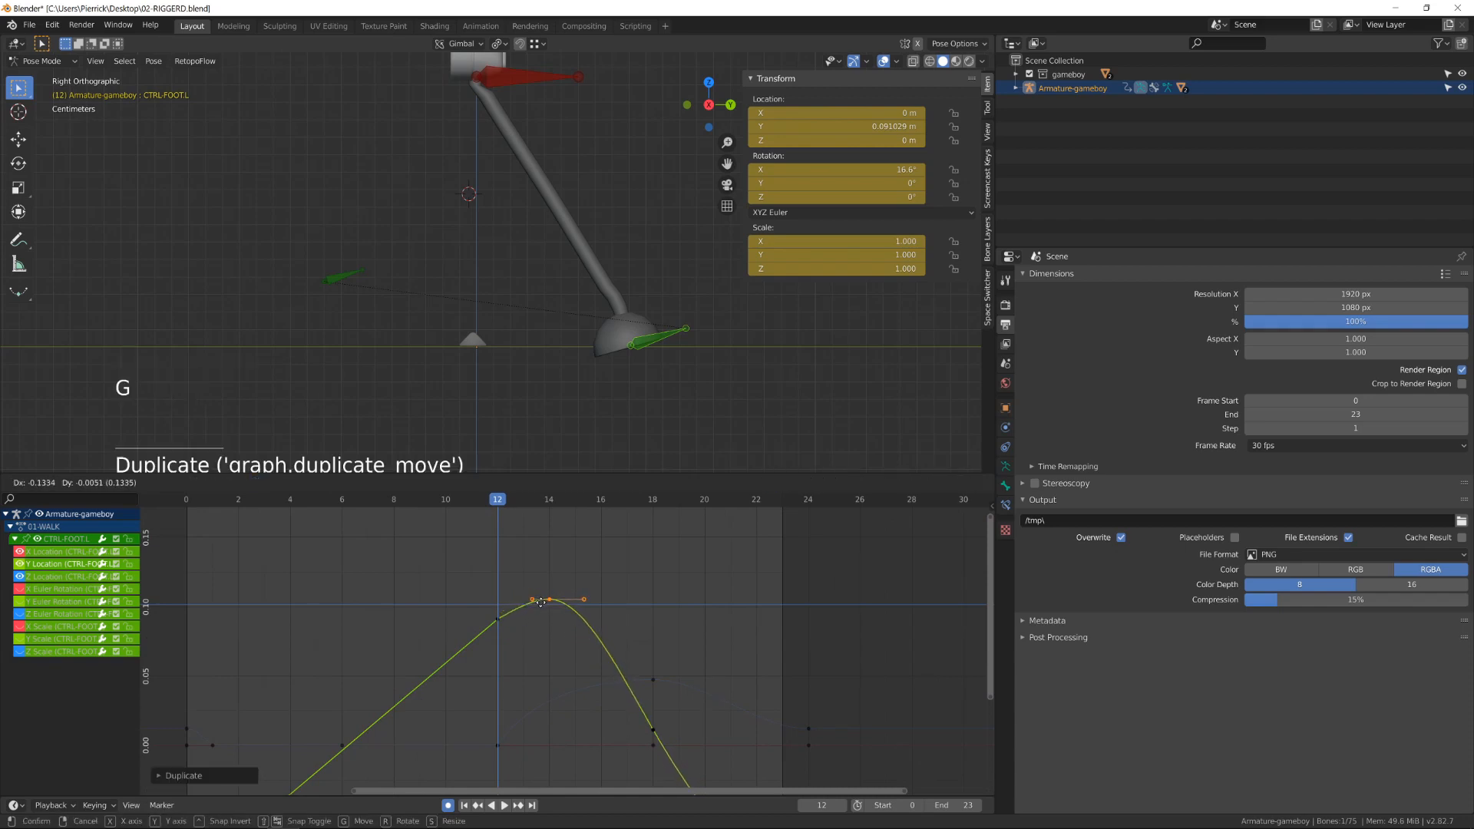
pyautogui.click(549, 601)
# - Raise the Z Location keyframe at frame 18 slightly to about 0.05, and scrub to frame 24
pyautogui.moveTo(468, 501); pyautogui.dragTo(653, 529)
pyautogui.doubleClick(651, 681)
pyautogui.press('g')
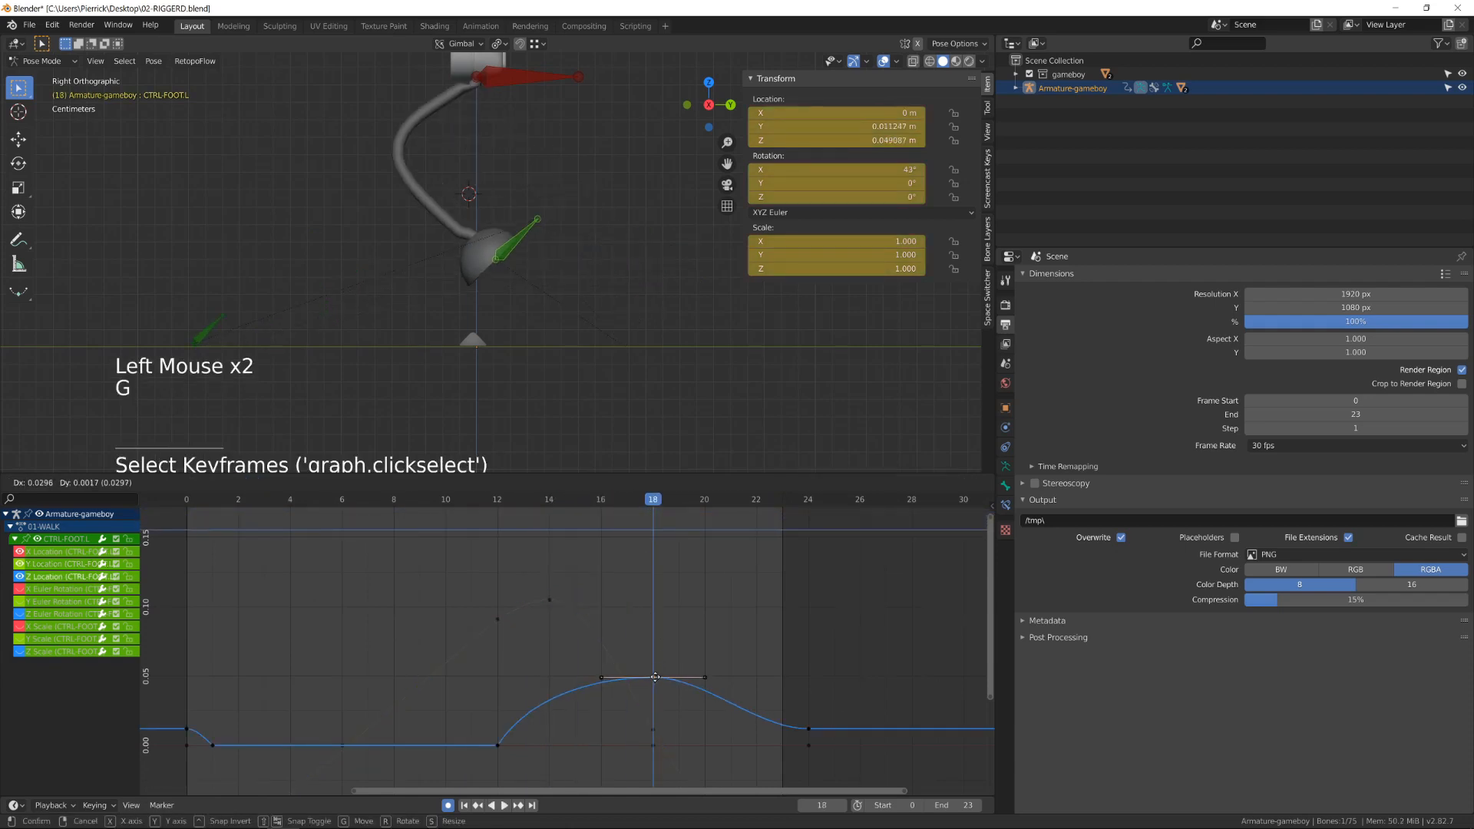
pyautogui.click(691, 675)
pyautogui.keyDown('shift'); pyautogui.moveTo(691, 674); pyautogui.dragTo(669, 605, button='middle'); pyautogui.keyUp('shift')
pyautogui.moveTo(637, 511); pyautogui.dragTo(781, 559)
pyautogui.scroll(-3, 635, 579)
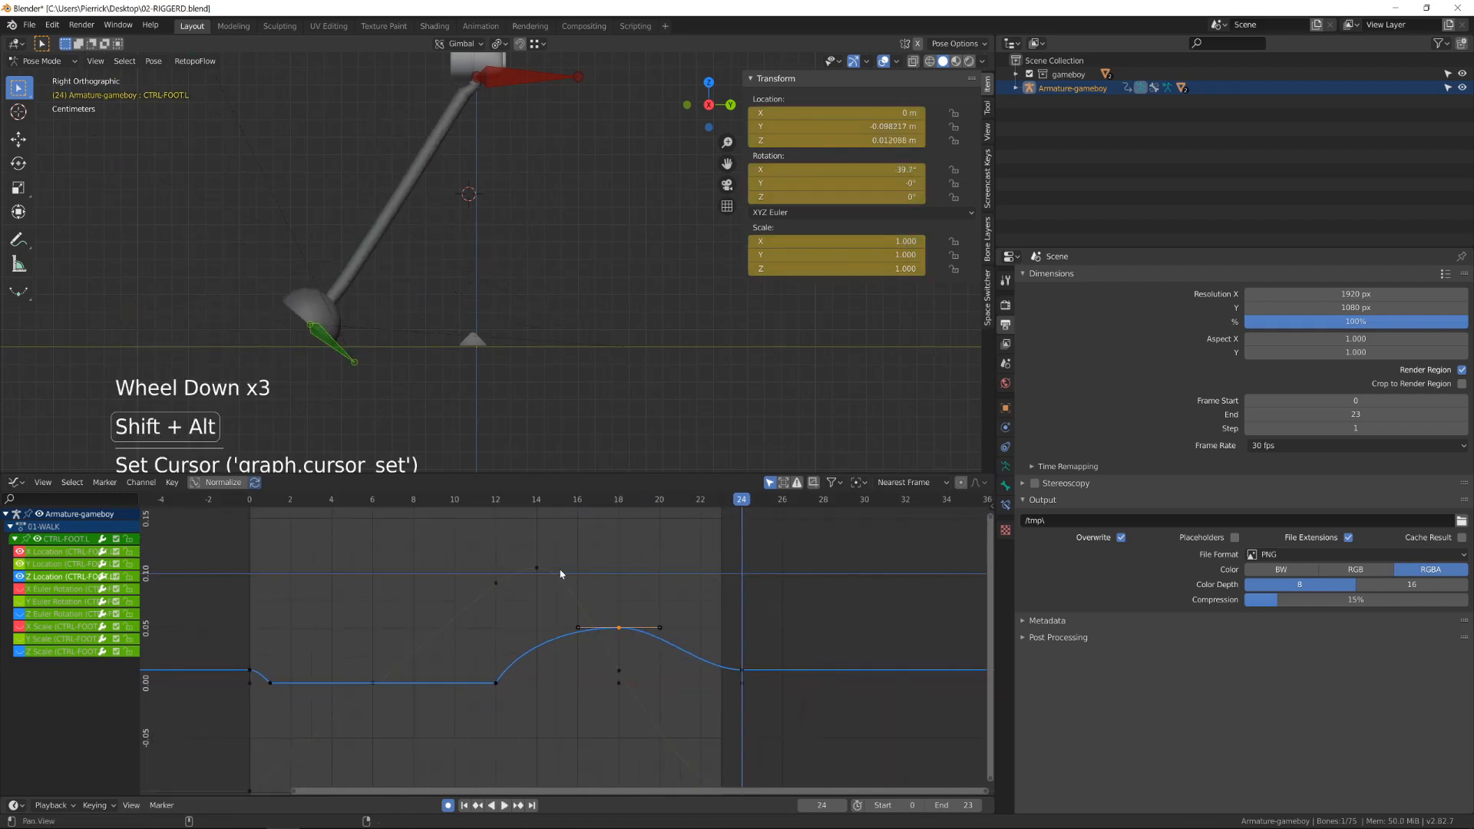
pyautogui.keyDown('shift'); pyautogui.moveTo(559, 573); pyautogui.dragTo(578, 557, button='middle'); pyautogui.keyUp('shift')
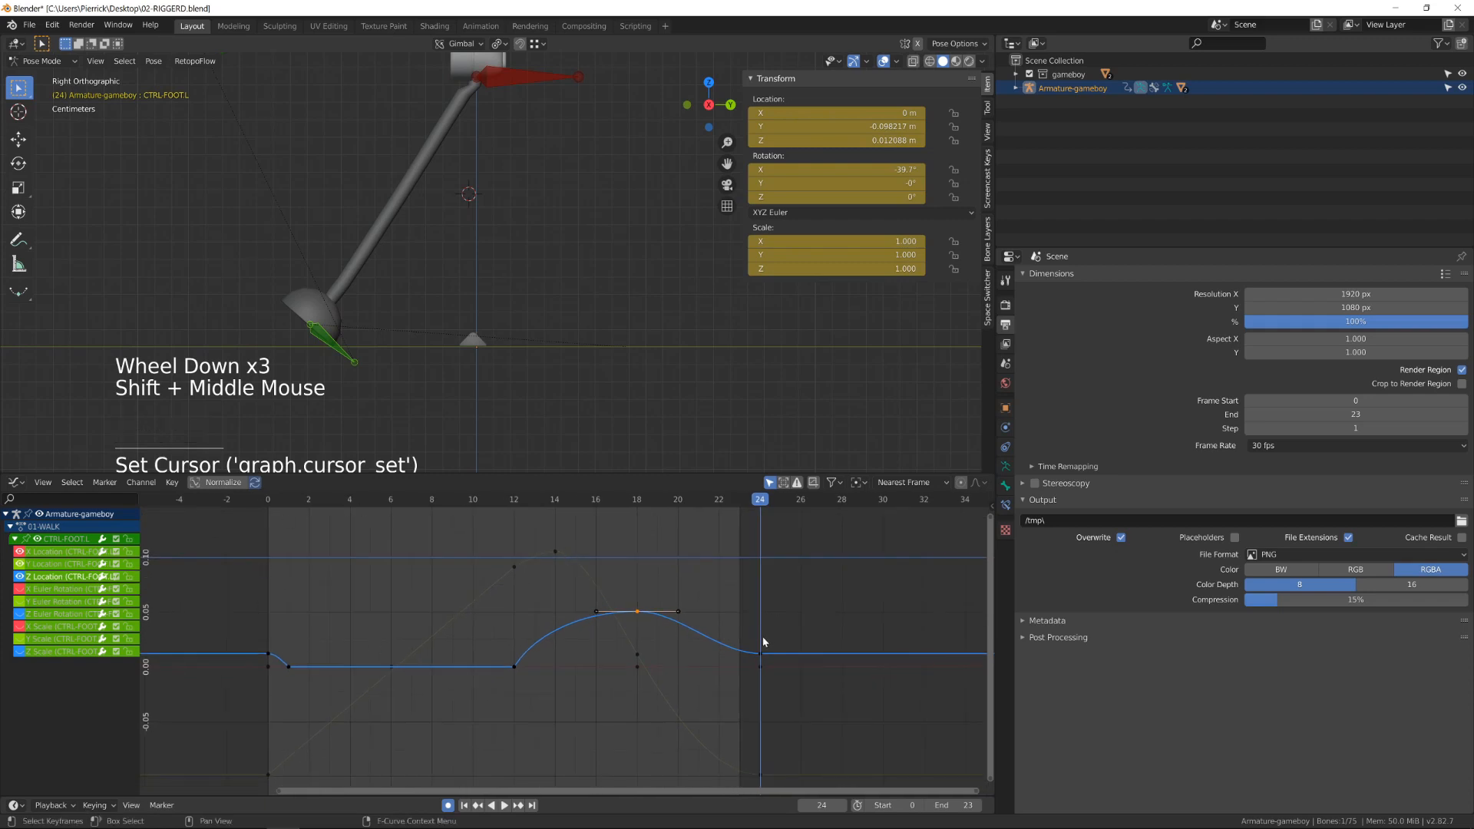
# - Set the pivot to Individual Centers and rotate the handles of the Z Location keyframes at frames 0 and 24 to slope downward
pyautogui.click(268, 654)
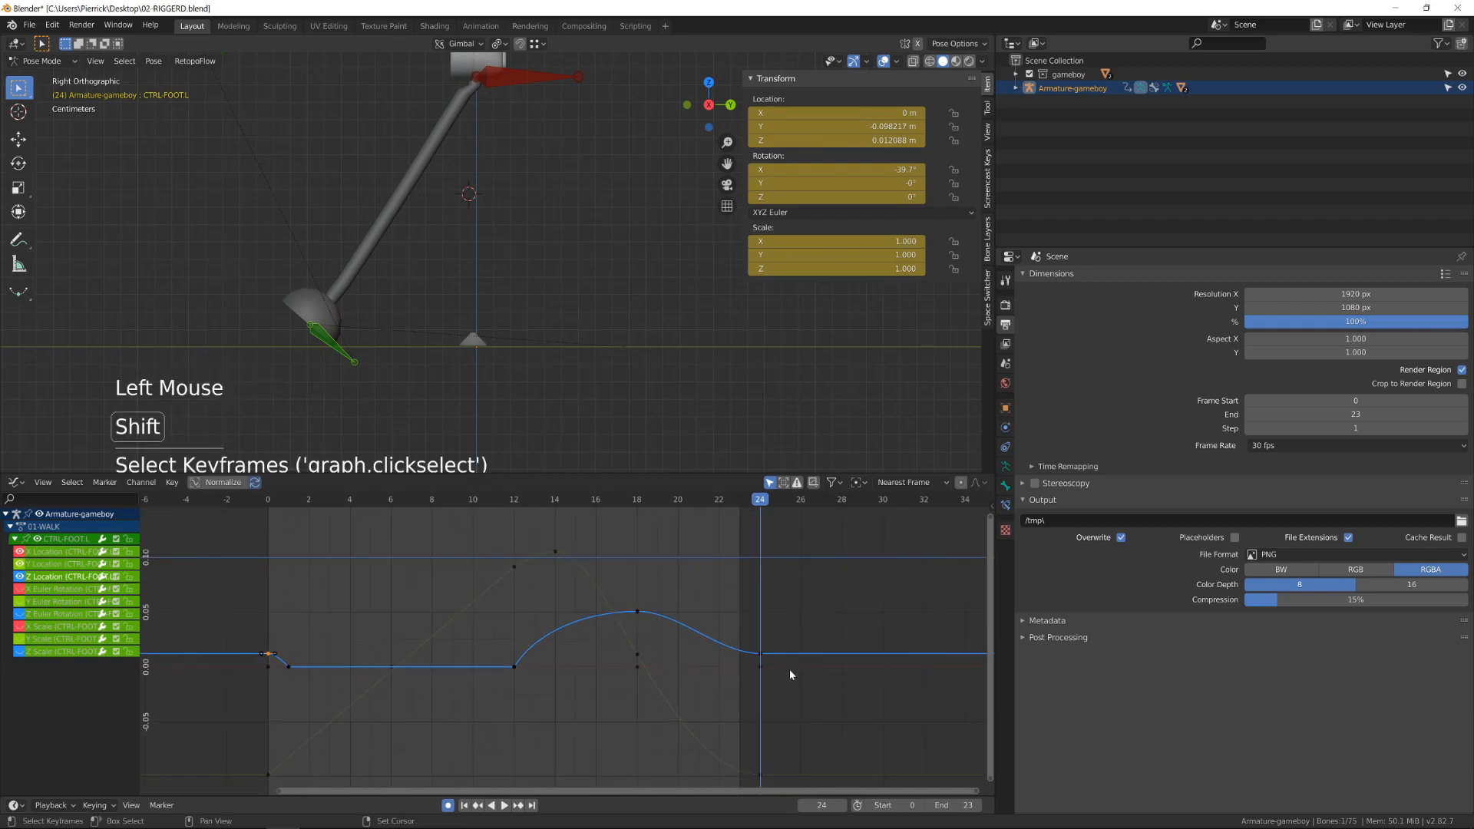
pyautogui.keyDown('shift'); pyautogui.click(761, 654); pyautogui.keyUp('shift')
pyautogui.press('r')
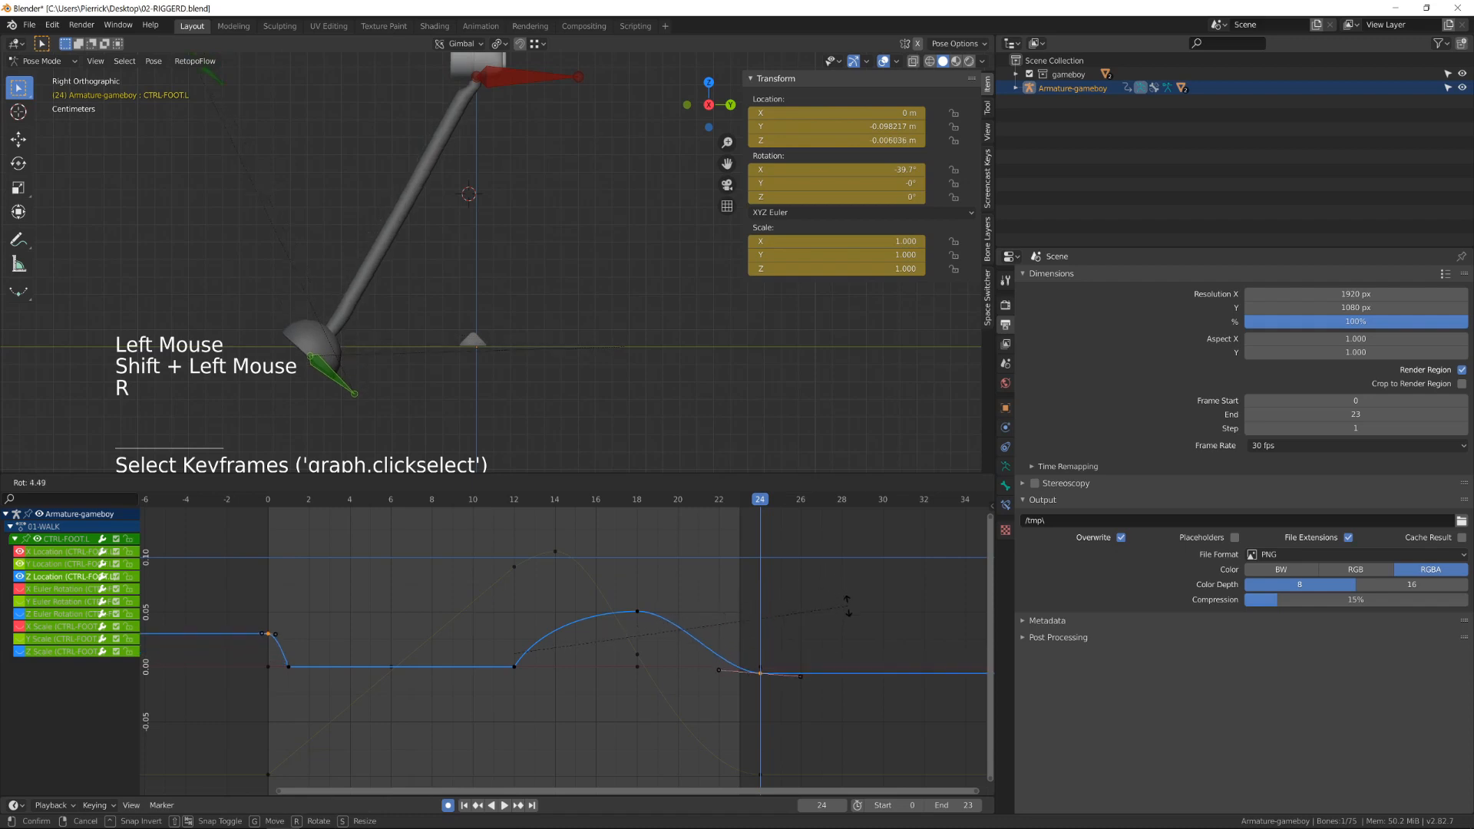
pyautogui.press('Escape')
pyautogui.click(855, 482)
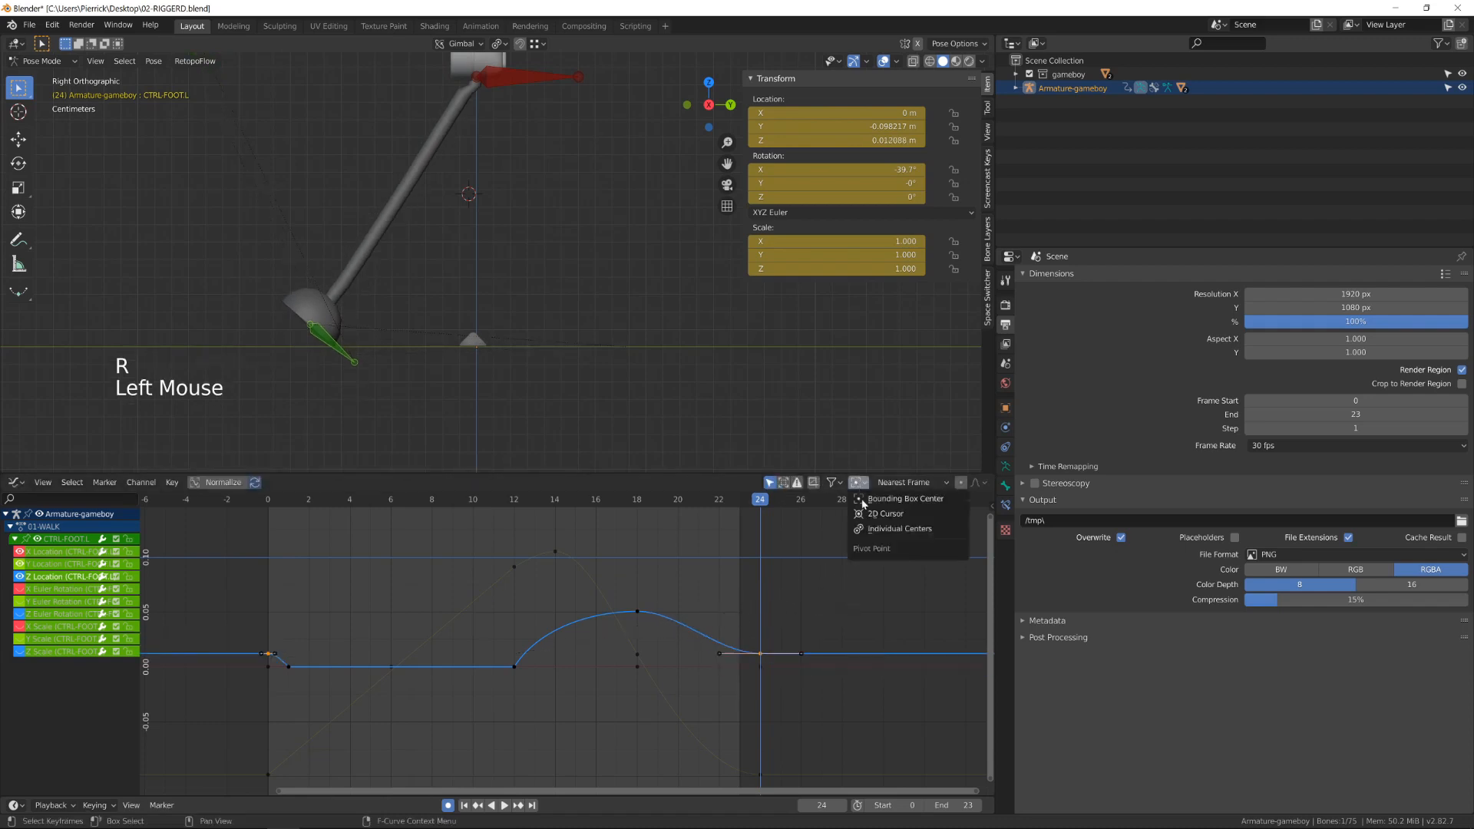
pyautogui.click(864, 528)
pyautogui.press('r')
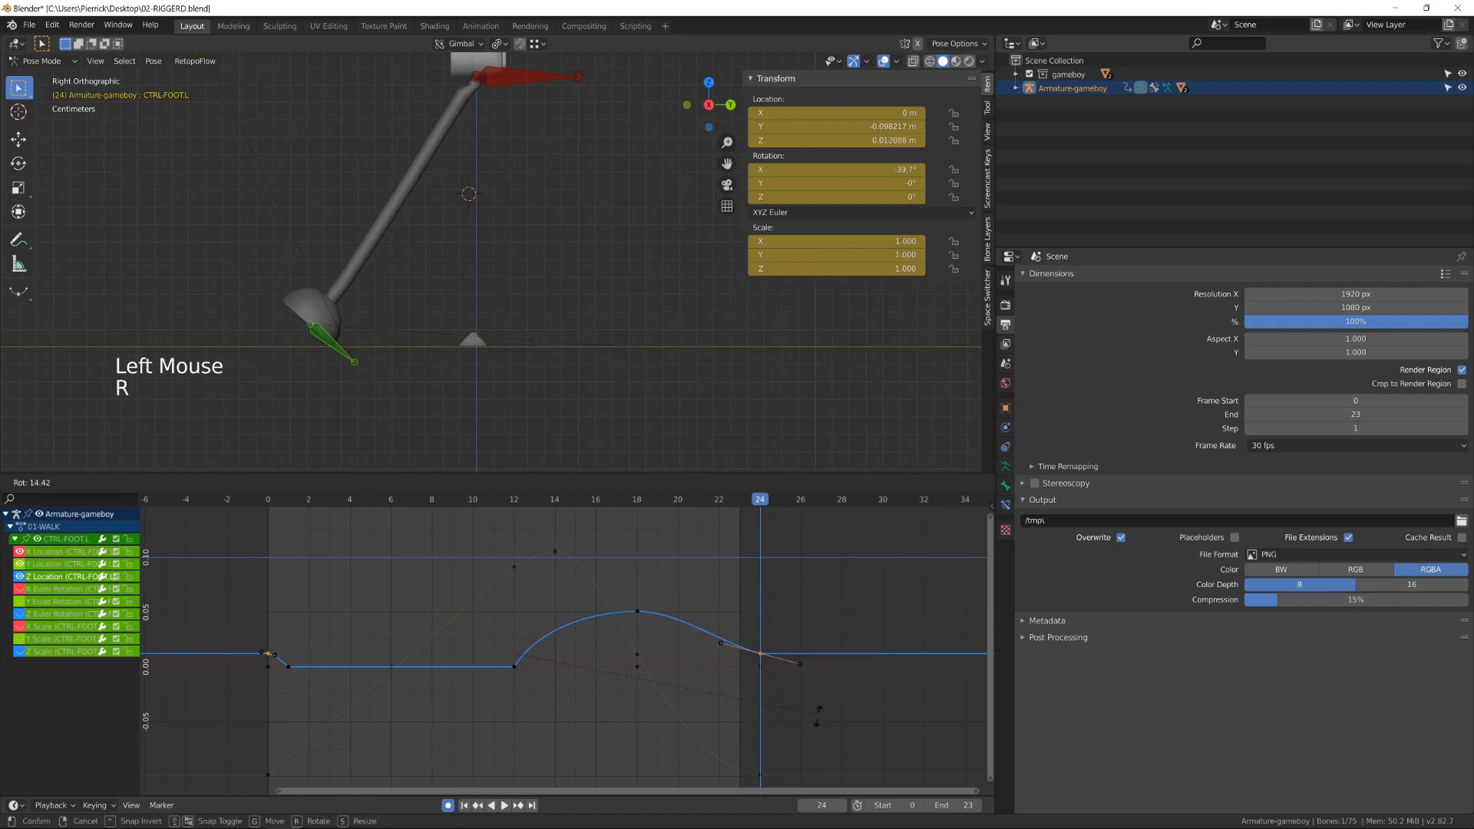
pyautogui.click(788, 774)
pyautogui.press('r')
pyautogui.click(825, 706)
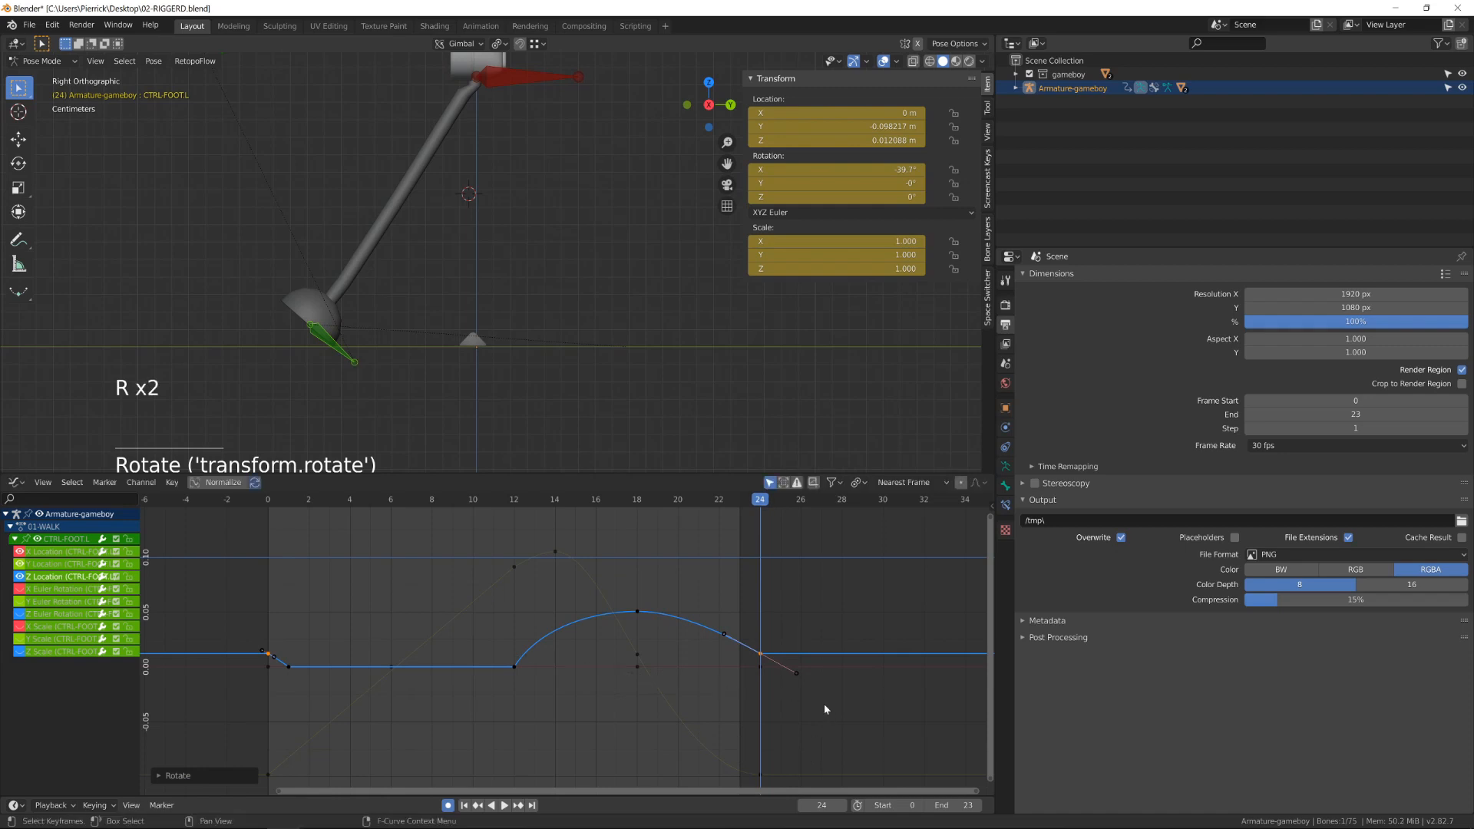
# - Duplicate the Z Location keyframe at frame 0 to frame 24
pyautogui.moveTo(250, 648); pyautogui.dragTo(278, 662)
pyautogui.hotkey('shift', 'd')
pyautogui.click(766, 679)
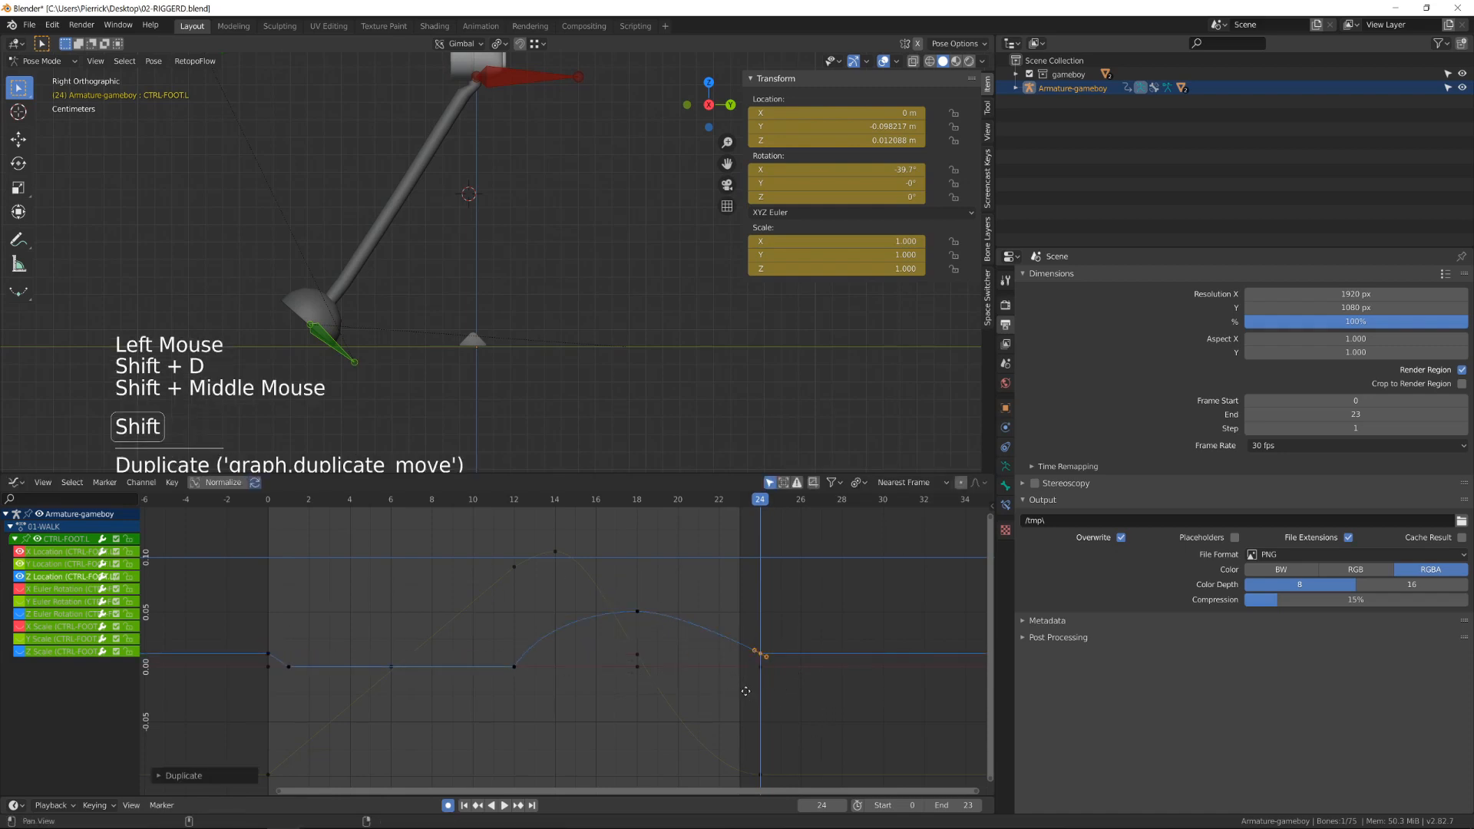
pyautogui.moveTo(743, 691)
pyautogui.keyDown('shift'); pyautogui.mouseDown(button='middle')
pyautogui.moveTo(762, 603)
pyautogui.moveTo(743, 691)
pyautogui.moveTo(723, 683)
pyautogui.mouseUp(button='middle'); pyautogui.keyUp('shift')
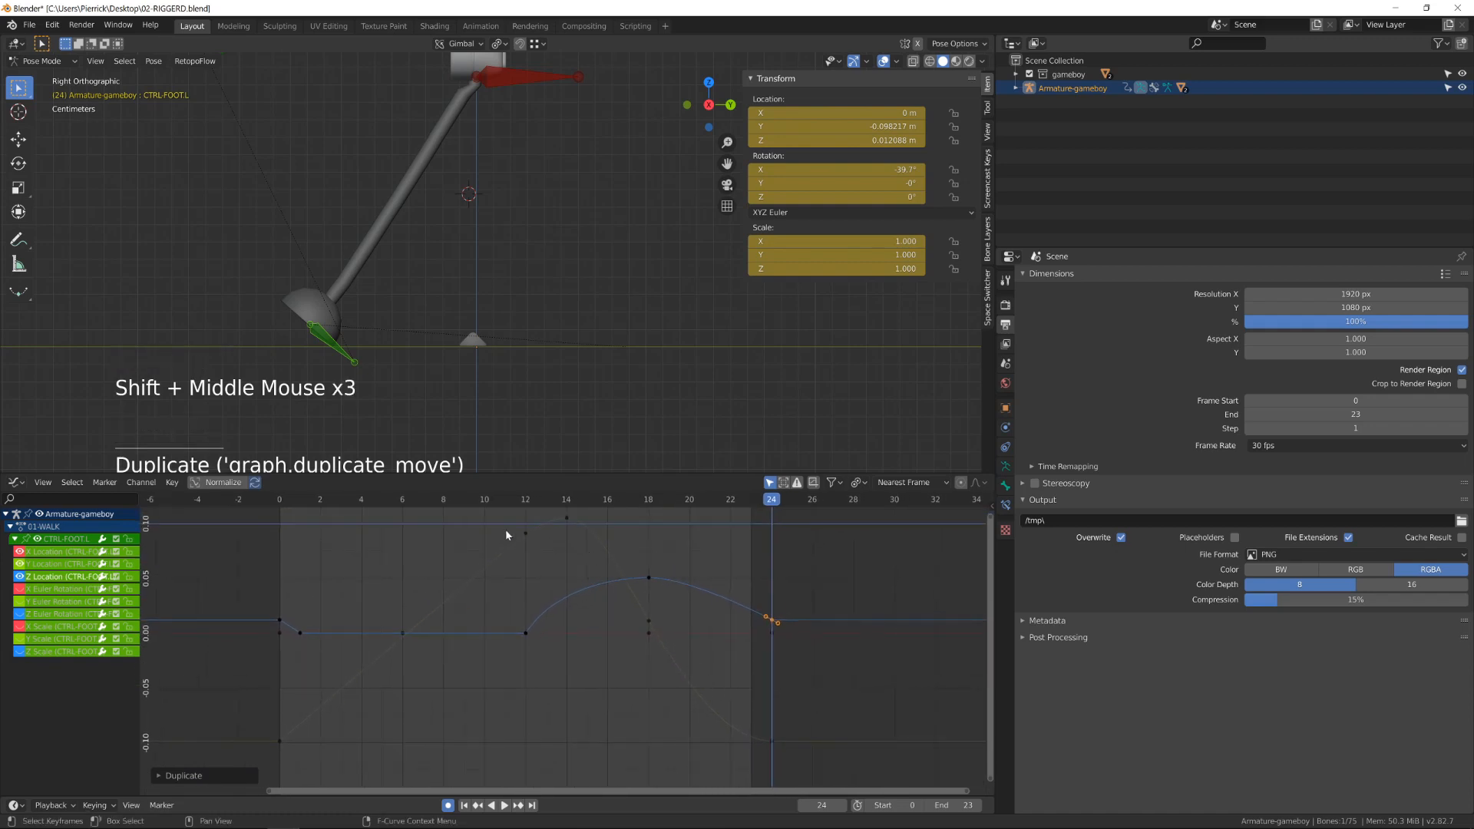
# - Scrub through the walk cycle and play it back to check the left foot's motion
pyautogui.moveTo(296, 510); pyautogui.dragTo(777, 547)
pyautogui.press('space')
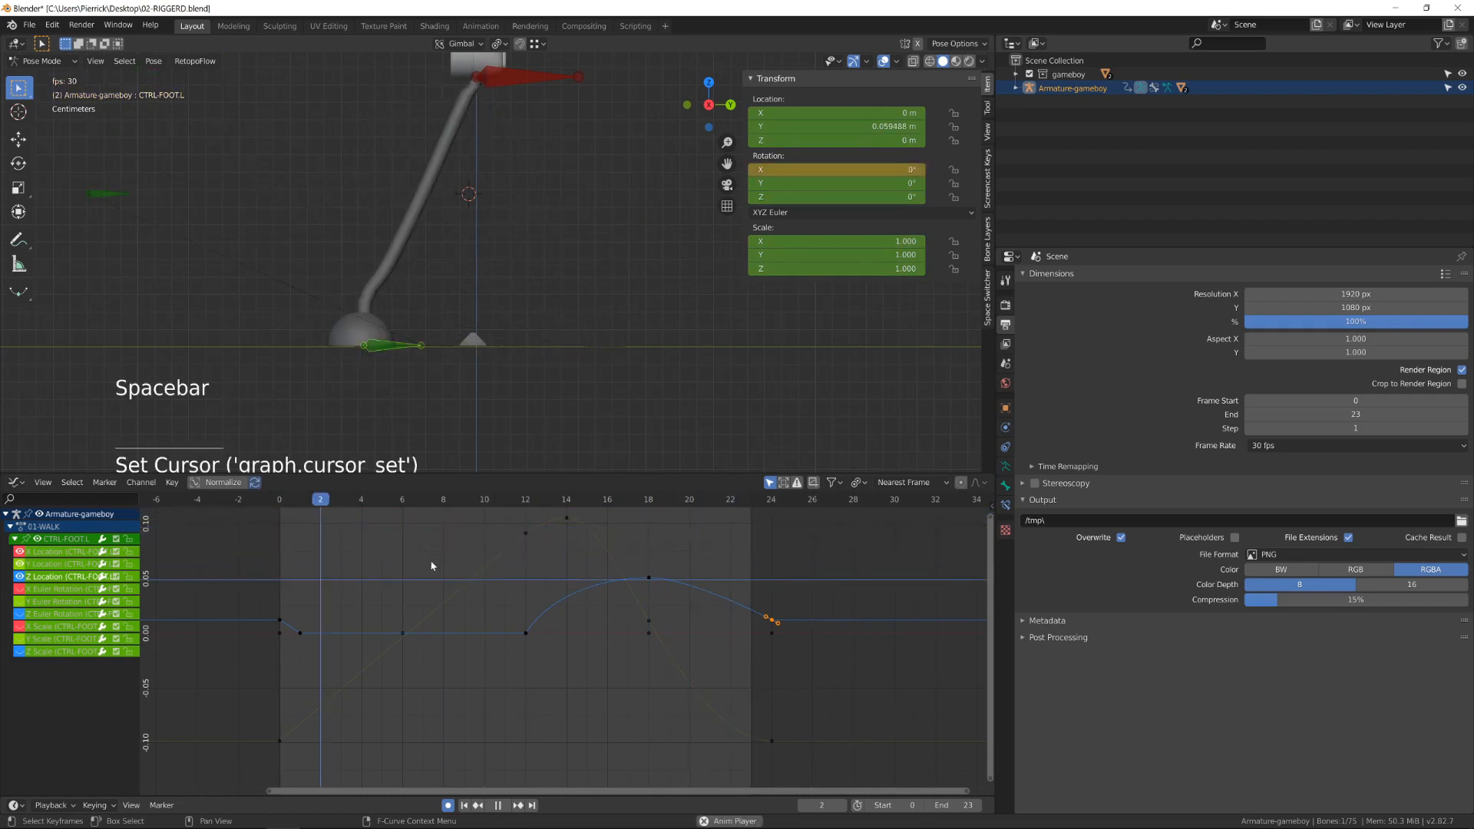
pyautogui.press('space')
pyautogui.moveTo(584, 505); pyautogui.dragTo(281, 611)
pyautogui.press('space')
pyautogui.press('space')
# - Set the Y Location keyframe at frame 24 to Vector handles and rotate its incoming handle to a gentler slope
pyautogui.doubleClick(771, 741)
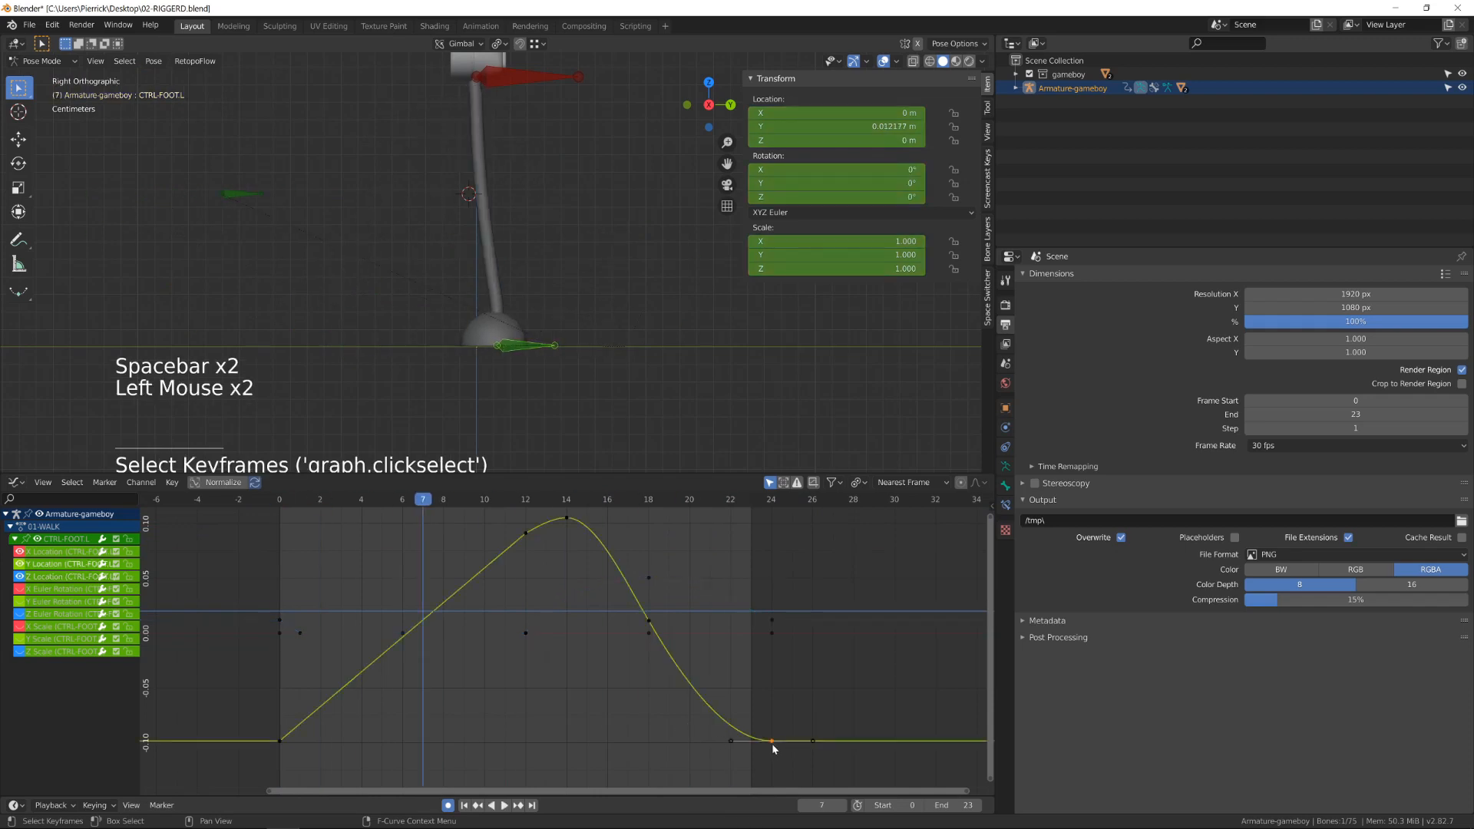
pyautogui.press('v')
pyautogui.click(774, 744)
pyautogui.click(730, 700)
pyautogui.press('r')
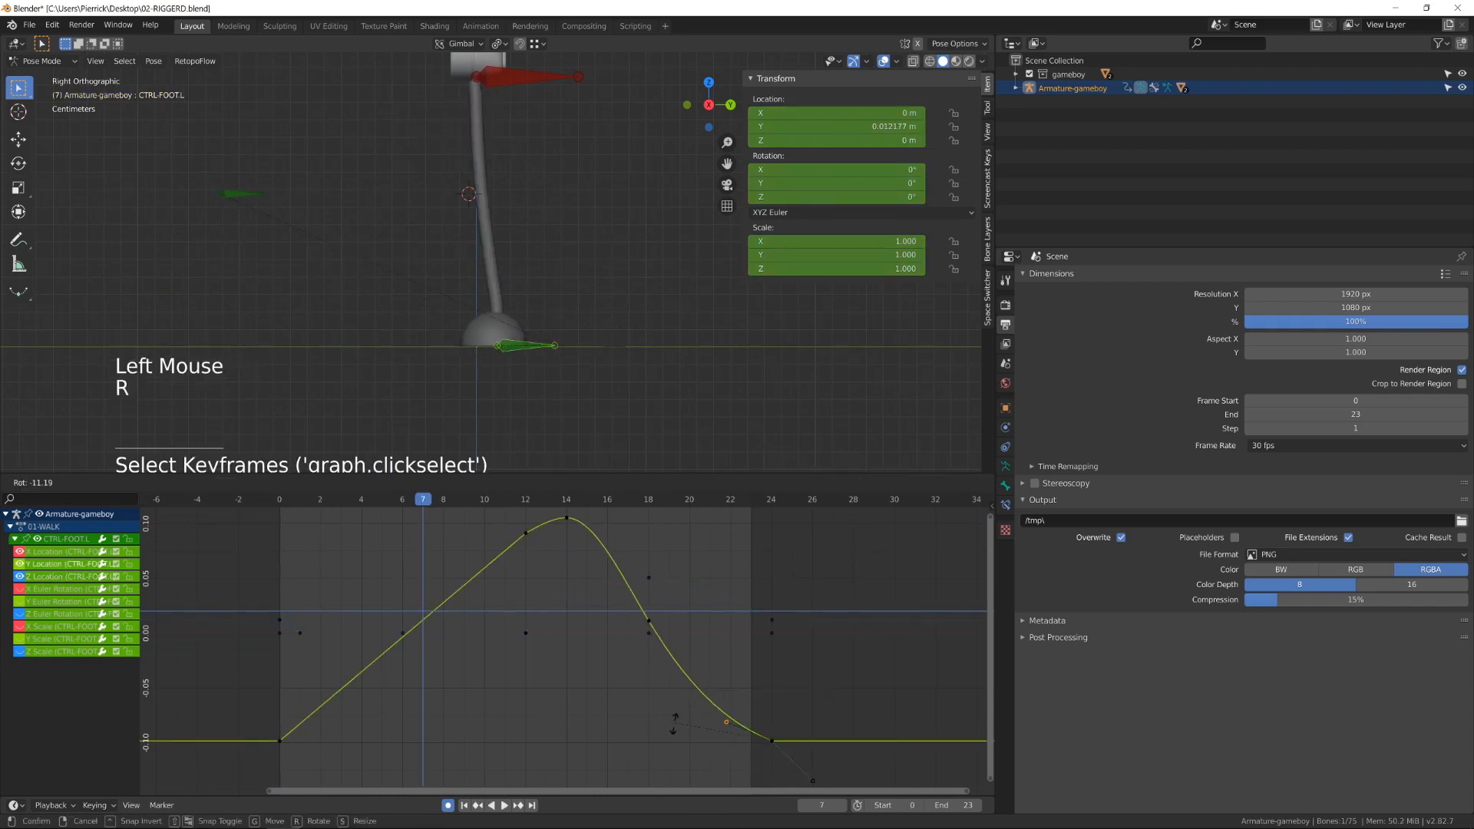
pyautogui.click(673, 734)
pyautogui.press('space')
pyautogui.press('space')
# - Scale down the outgoing handle of the Y Location keyframe at frame 24 to about half its length
pyautogui.doubleClick(811, 782)
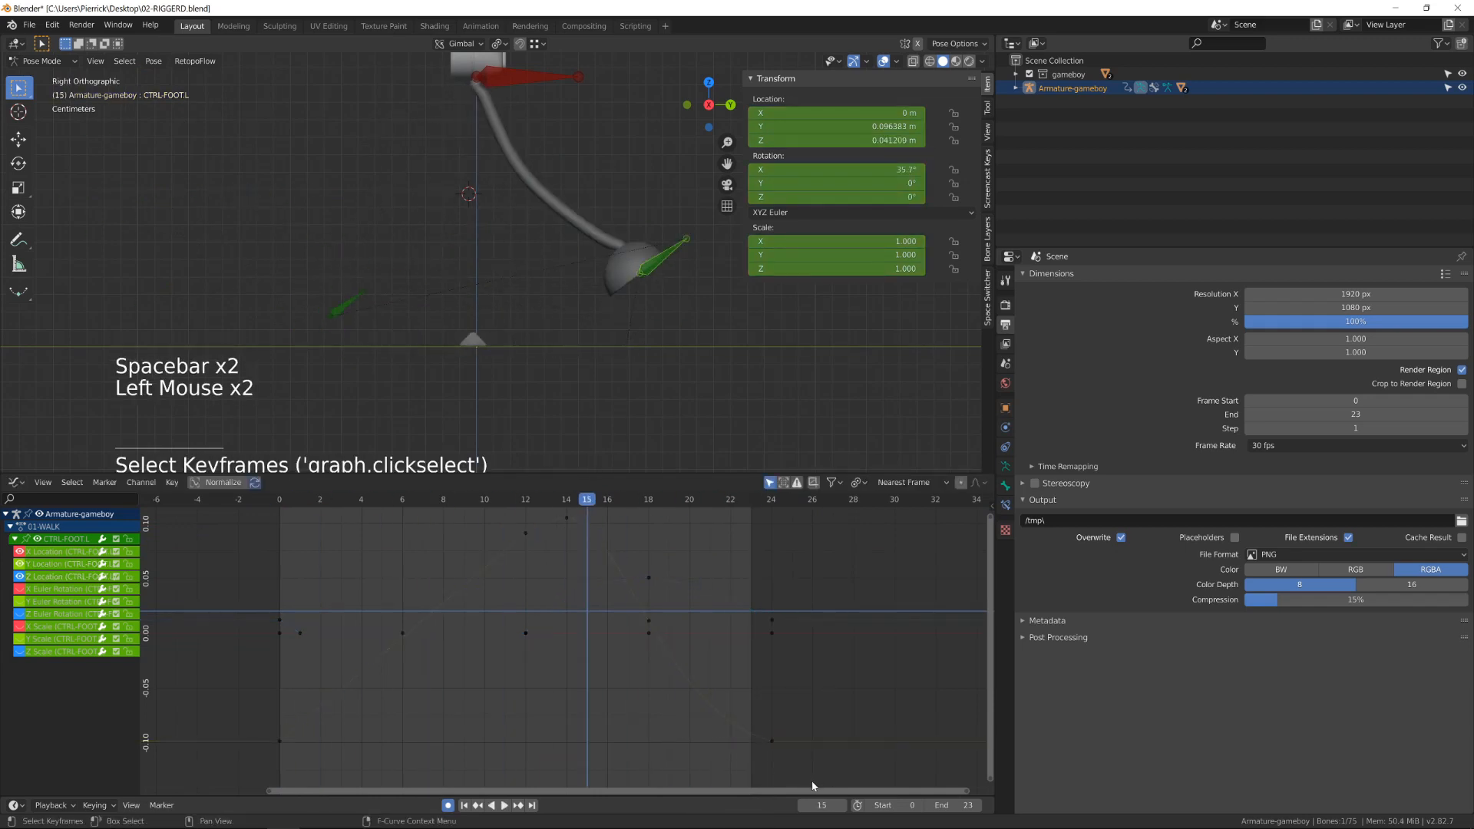
pyautogui.click(771, 742)
pyautogui.click(807, 781)
pyautogui.press('s')
pyautogui.click(791, 743)
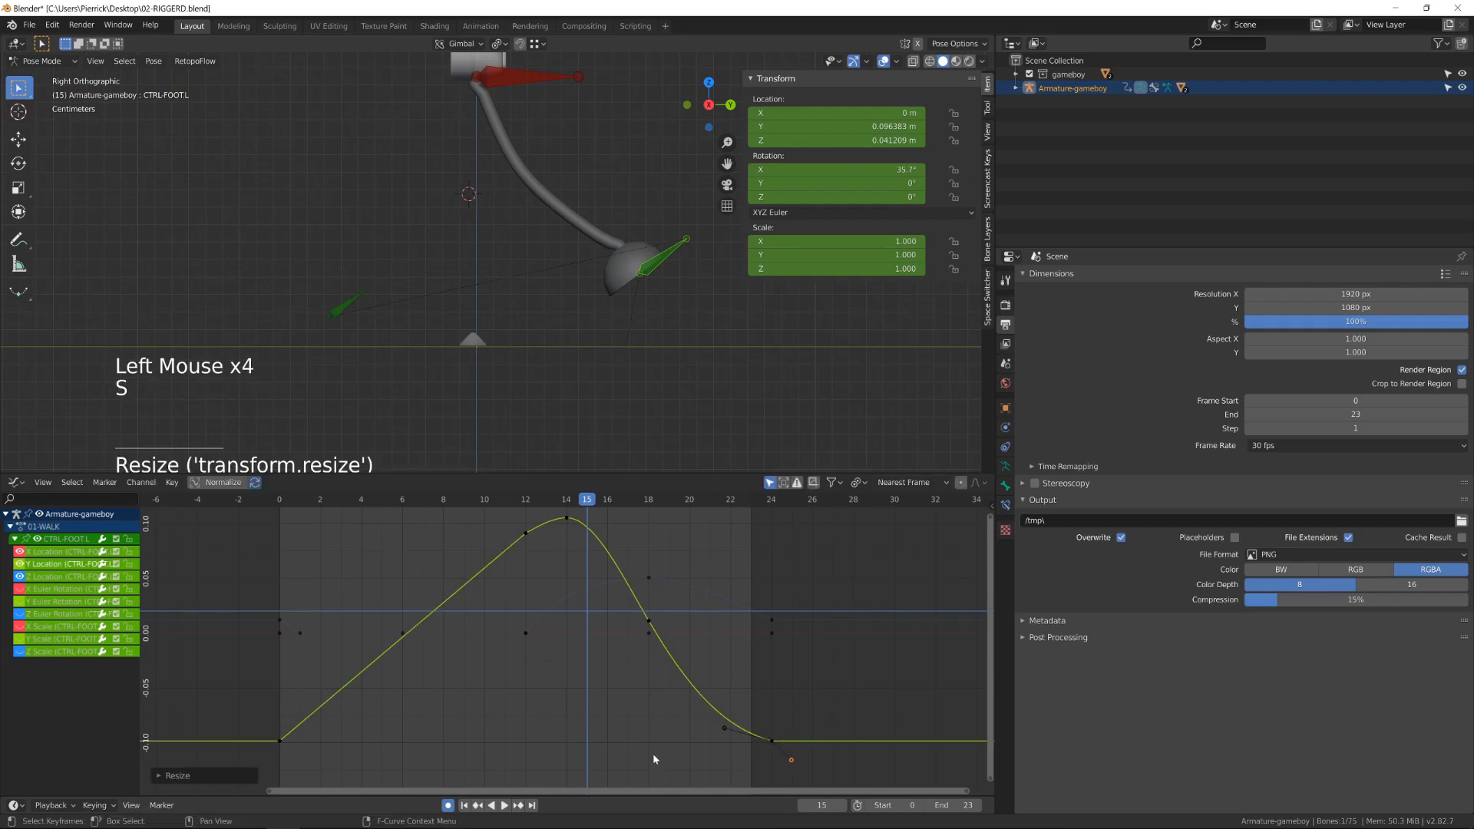
# - Duplicate the left foot's Y Location keyframe at frame 0 onto frame 24
pyautogui.moveTo(257, 718); pyautogui.dragTo(312, 755)
pyautogui.hotkey('shift', 'd')
pyautogui.click(805, 750)
# - Rotate the handles of the Y Location keyframe at frame 24 to a gentle downward slope matching the incoming curve
pyautogui.doubleClick(730, 710)
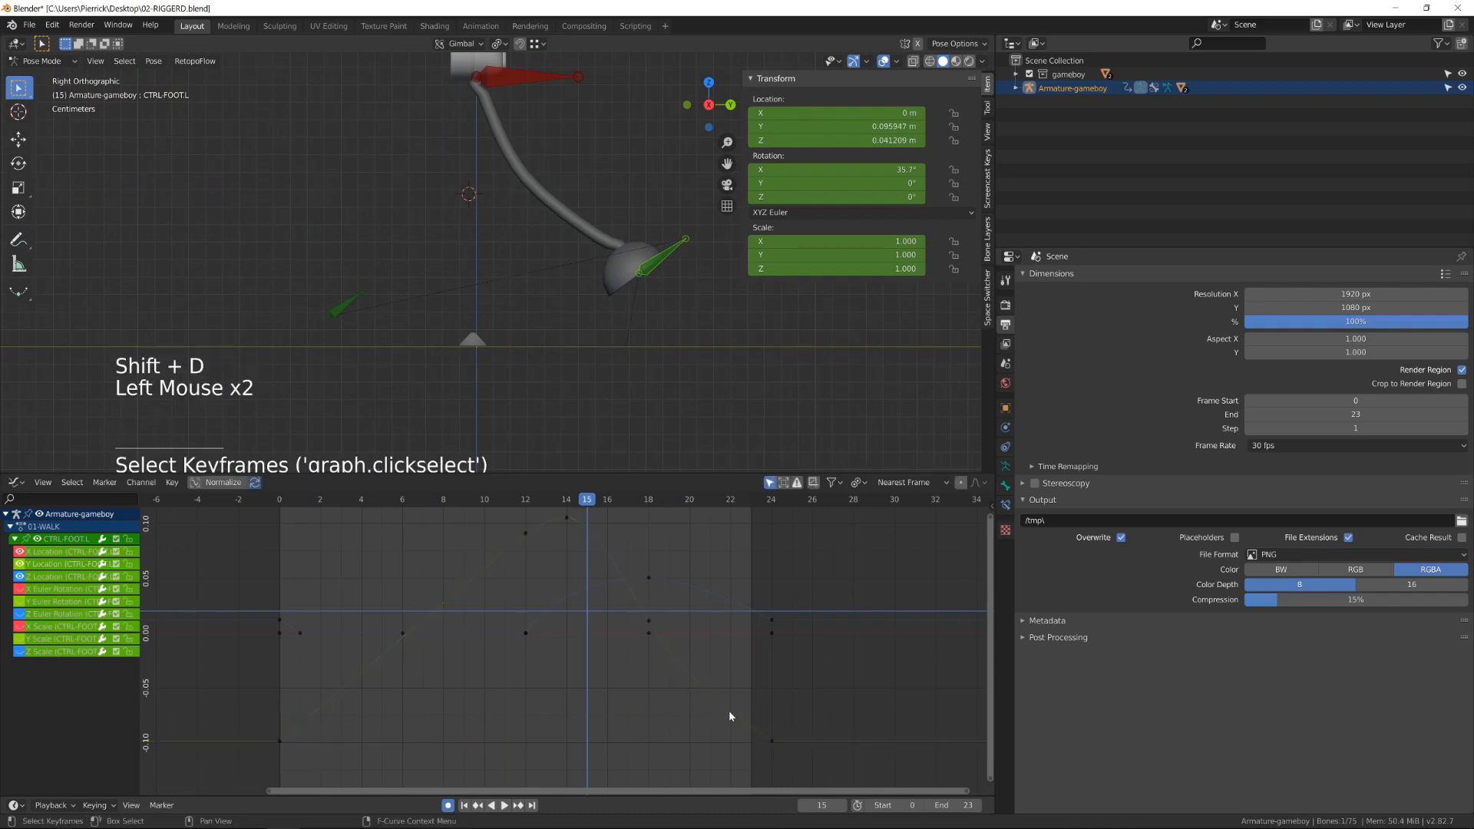
pyautogui.click(770, 739)
pyautogui.click(729, 711)
pyautogui.click(729, 711)
pyautogui.click(769, 739)
pyautogui.moveTo(729, 725); pyautogui.dragTo(781, 755)
pyautogui.press('r')
# - Play the walk cycle from frame 0 to check the left foot's landing
pyautogui.scroll(-3, 537, 660)
pyautogui.click(372, 652)
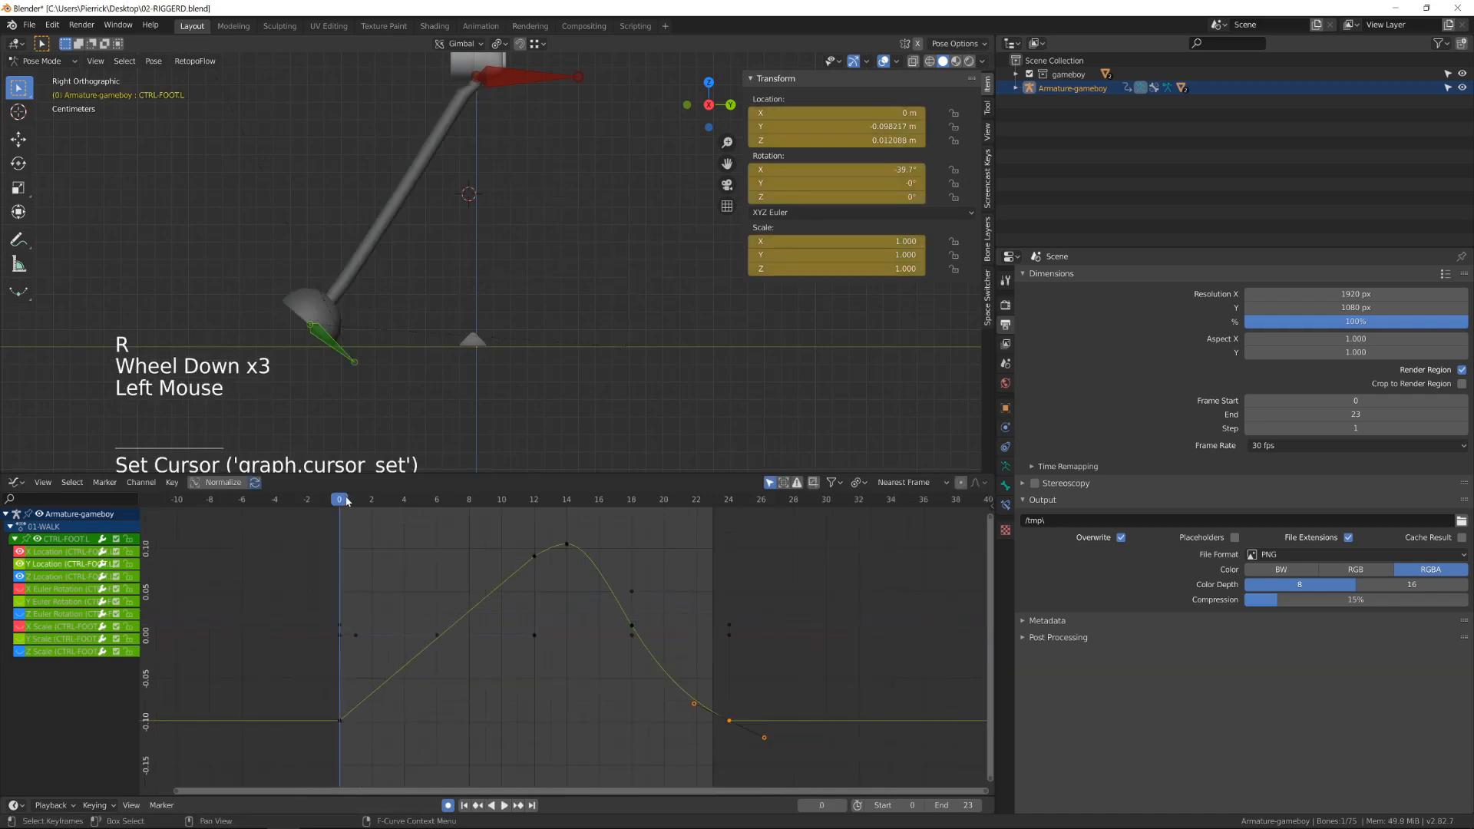
pyautogui.press('space')
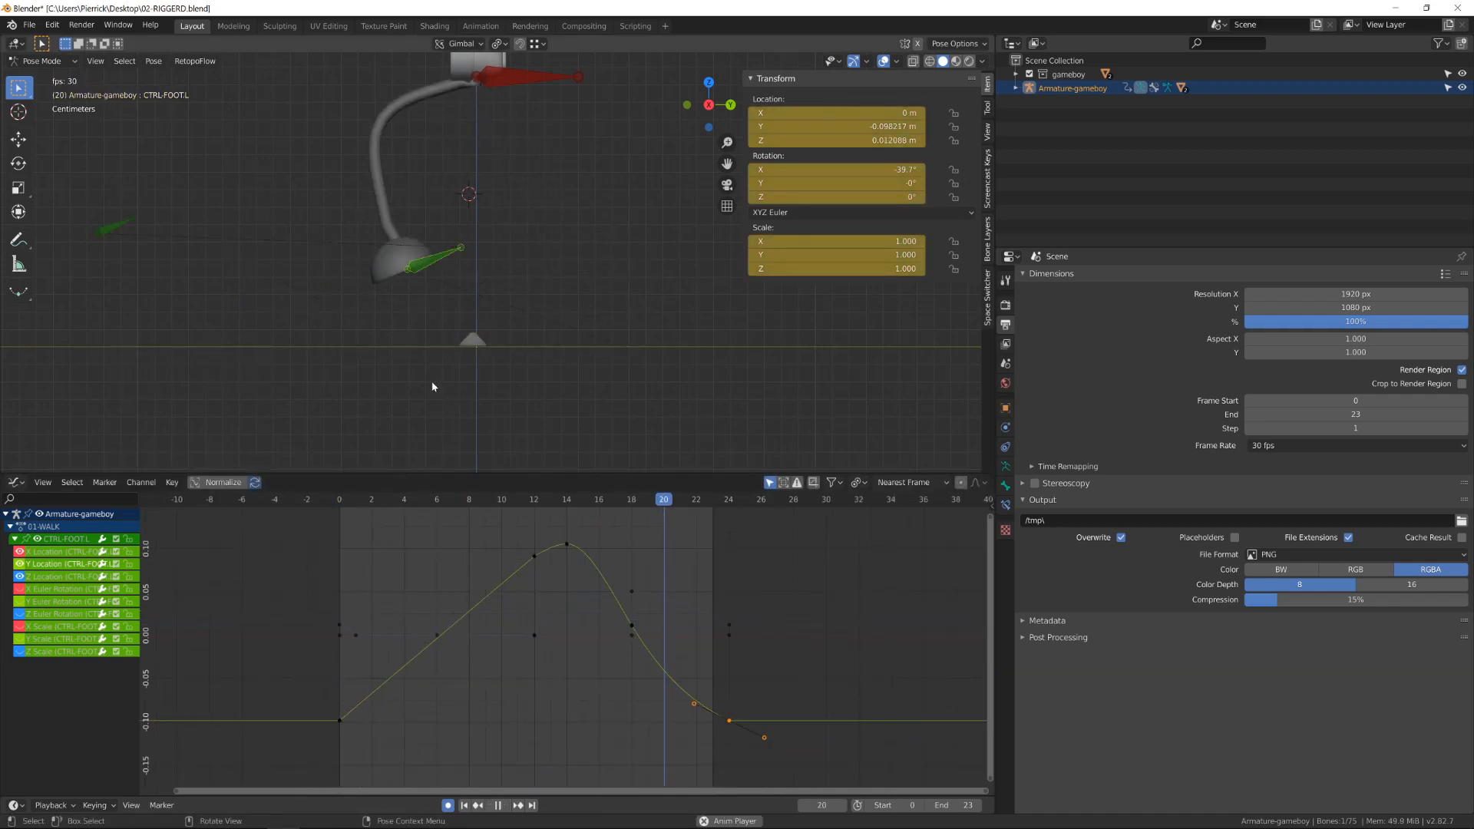
pyautogui.press('space')
# - Go to frame 18 and raise the left foot's Z Location keyframe there to about 0.058 m
pyautogui.moveTo(460, 516); pyautogui.dragTo(631, 530)
pyautogui.click(627, 590)
pyautogui.press('g')
pyautogui.click(618, 528)
# - Move the Y Location keyframe at frame 18 to about frame 19 and slightly higher, and shorten its handles
pyautogui.click(634, 628)
pyautogui.click(633, 623)
pyautogui.press('g')
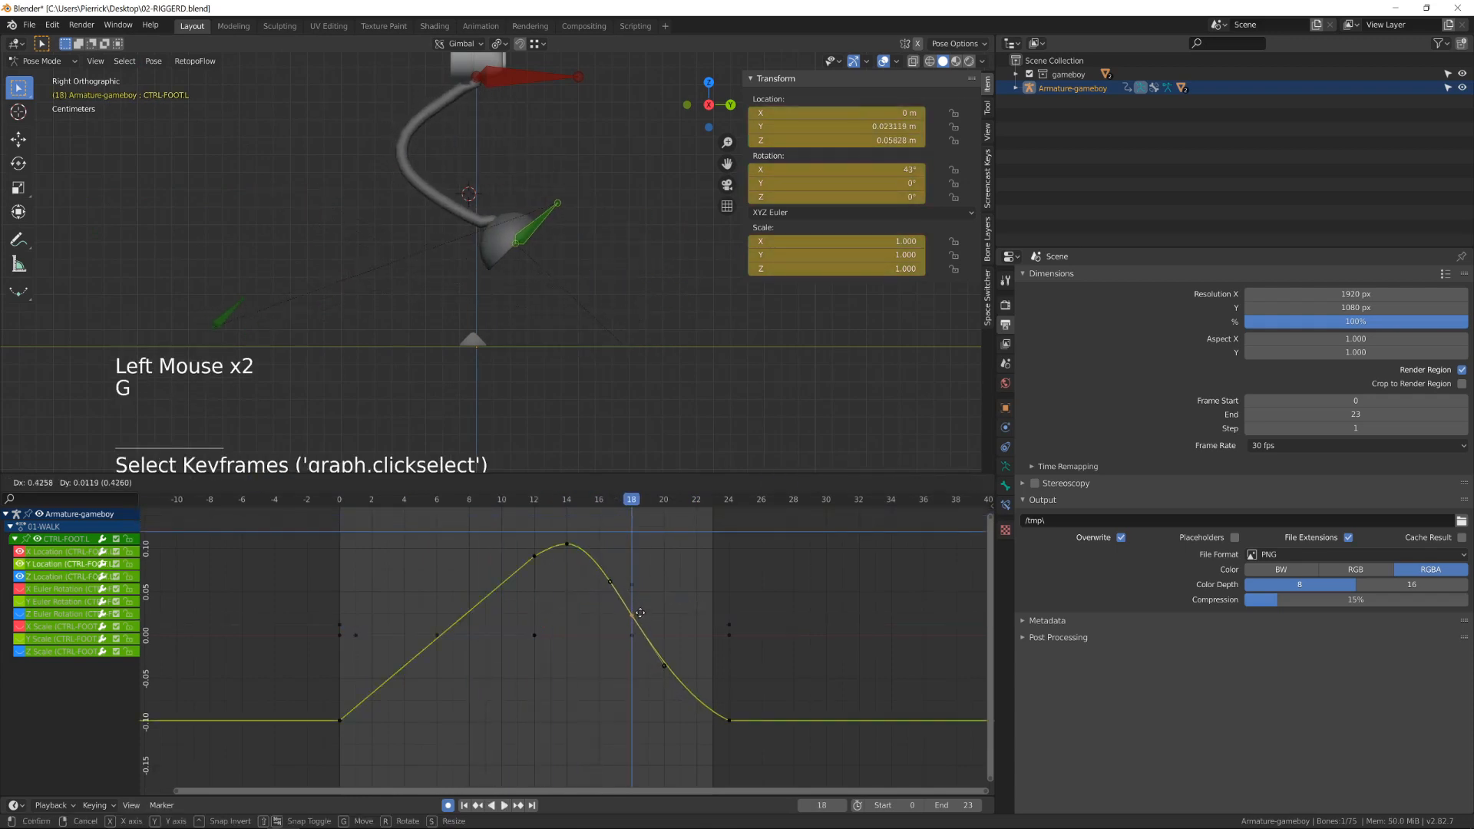
pyautogui.click(643, 614)
pyautogui.press('s')
pyautogui.rightClick(664, 634)
pyautogui.press('s')
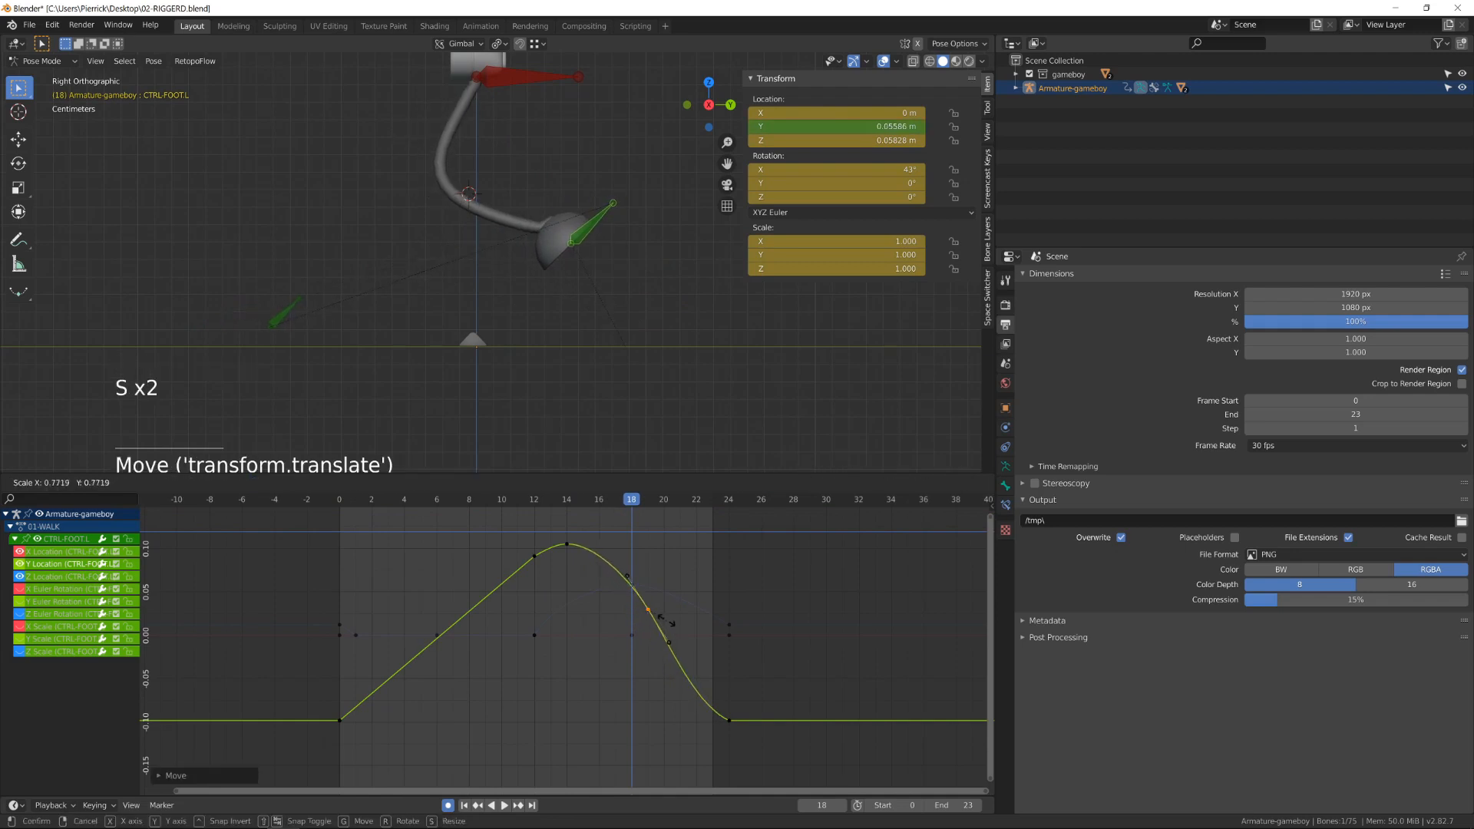
pyautogui.click(662, 617)
pyautogui.press('g')
pyautogui.click(660, 615)
# - Play back the walk cycle from the start and watch the left foot's motion in perspective and right side views
pyautogui.click(356, 498)
pyautogui.press('space')
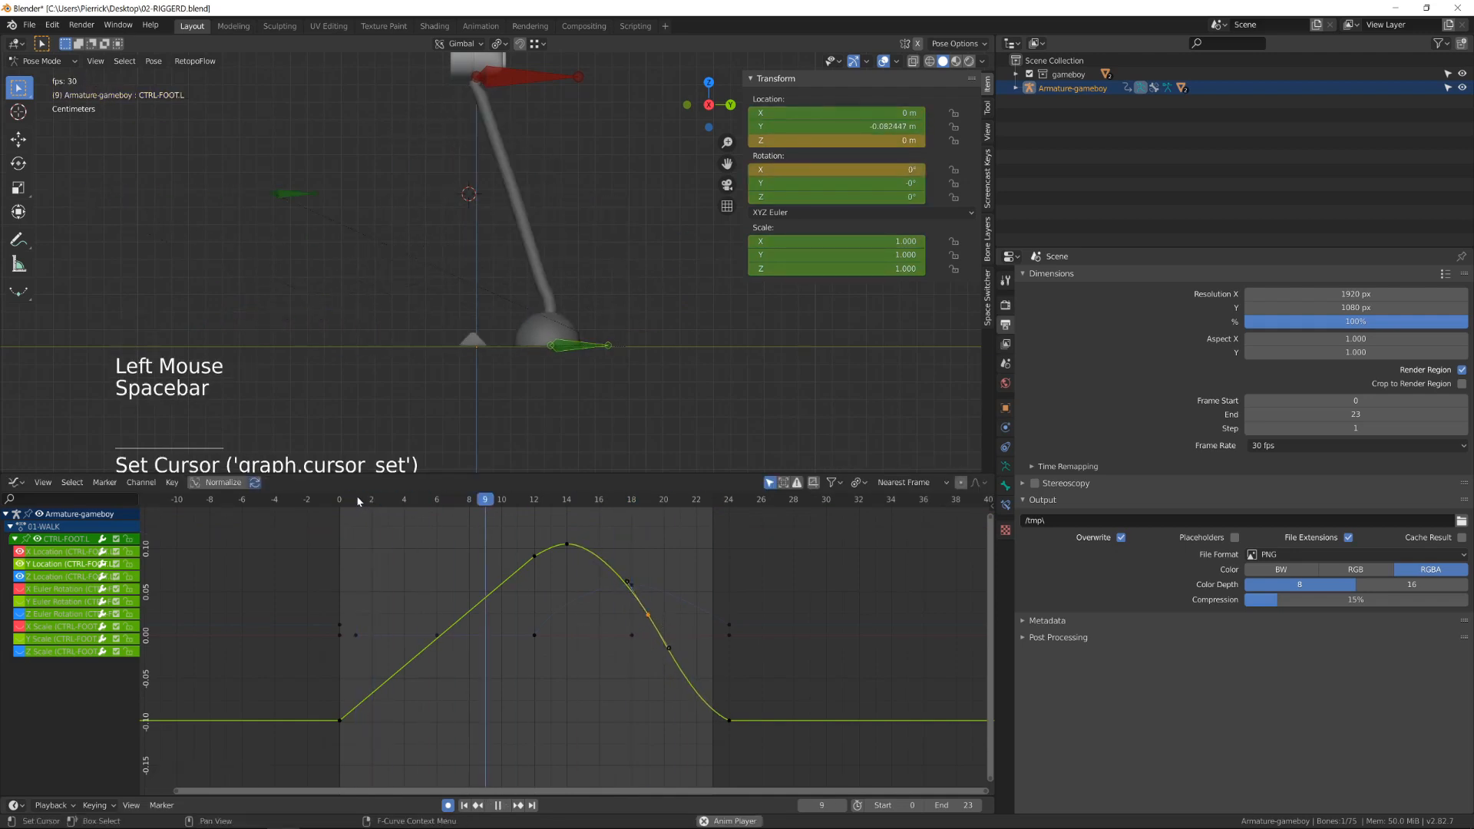
pyautogui.scroll(-3, 443, 339)
pyautogui.keyDown('alt'); pyautogui.moveTo(442, 339); pyautogui.dragTo(487, 332, button='middle'); pyautogui.keyUp('alt')
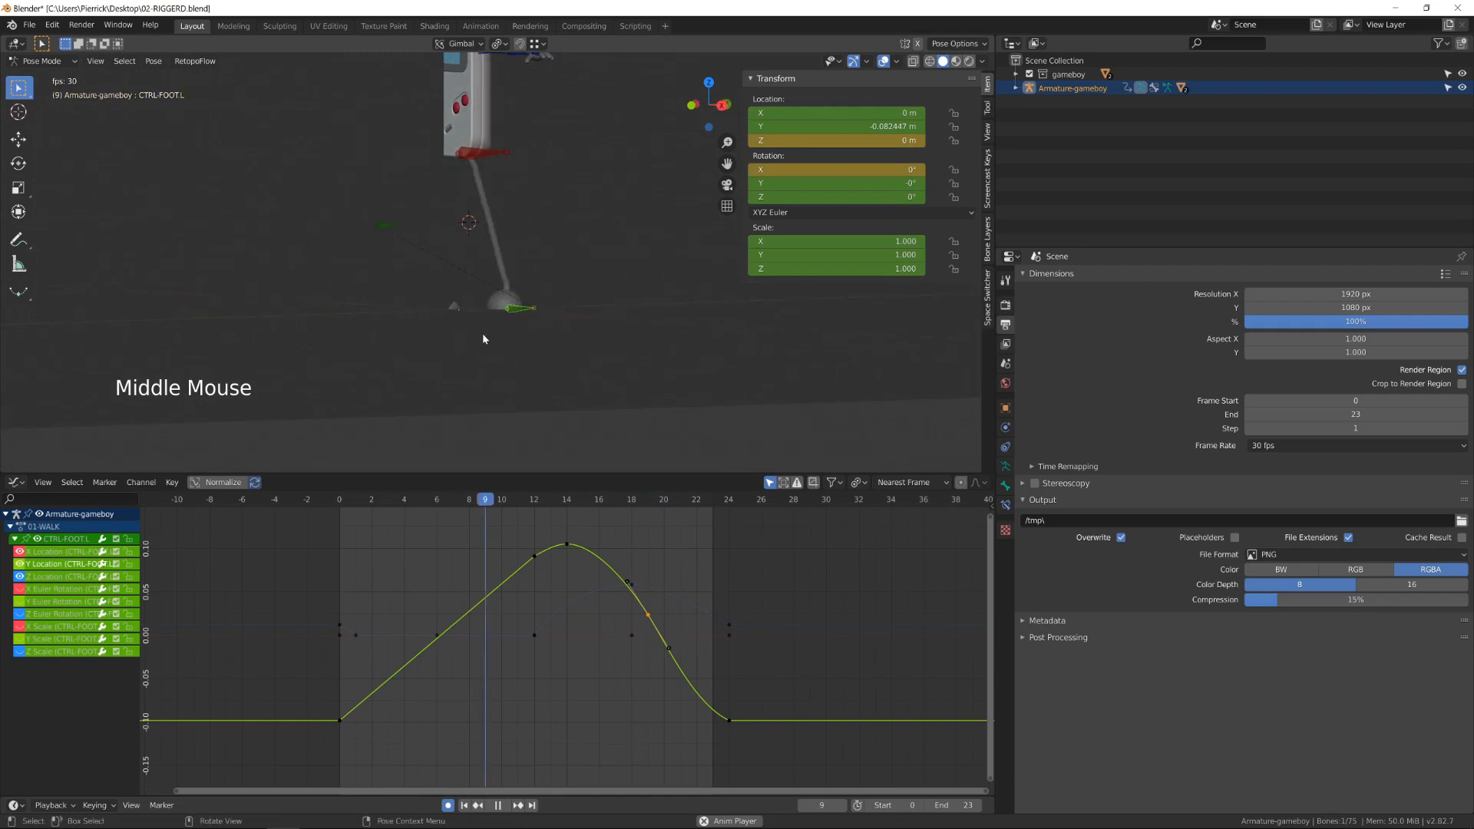
pyautogui.press('KP_3')
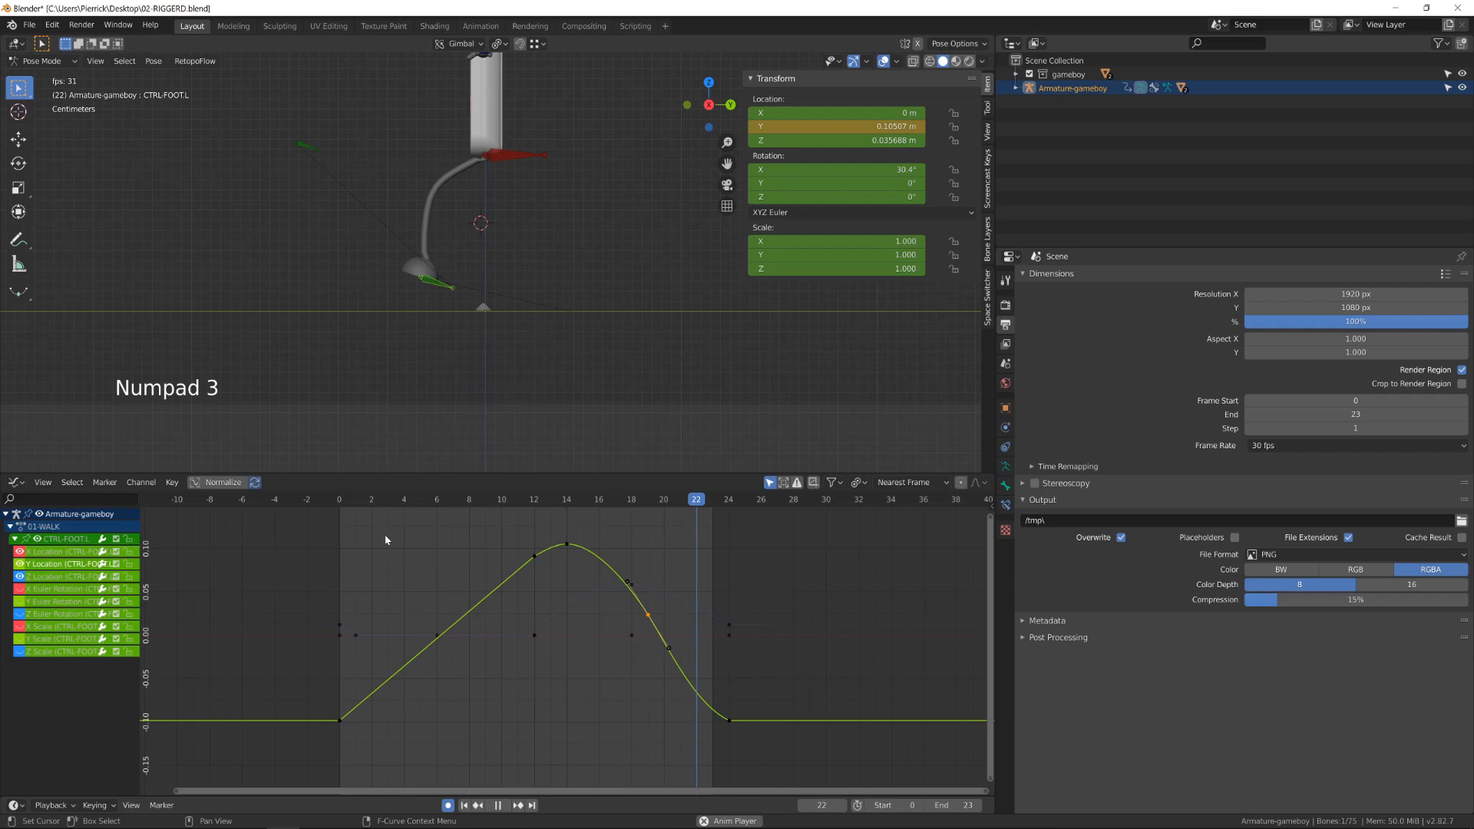
pyautogui.press('space')
# - Reveal all hidden curves of the left foot control and copy all of its keyframes at frame 0
pyautogui.press('a')
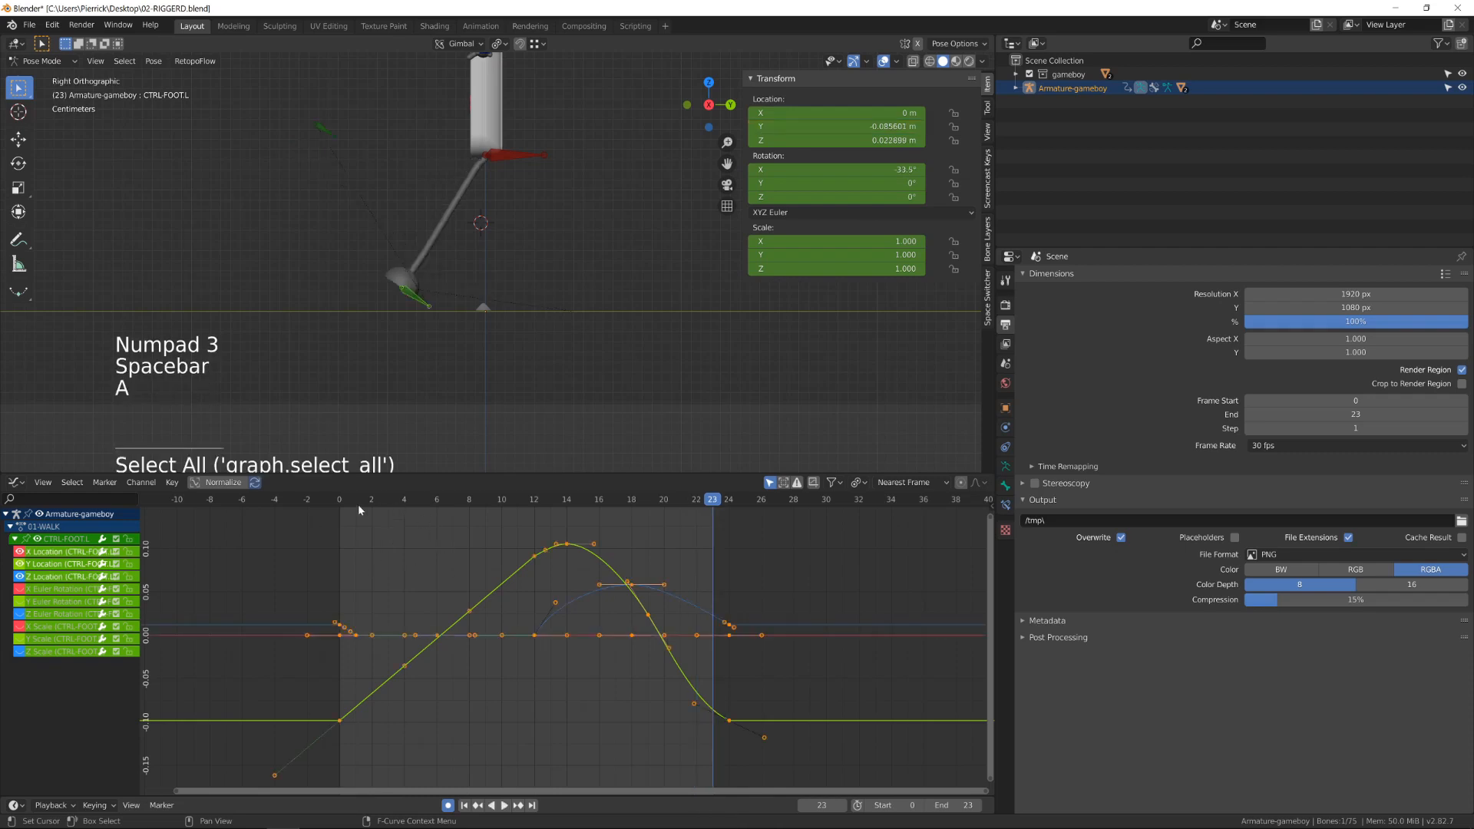
pyautogui.click(340, 499)
pyautogui.hotkey('alt', 'h')
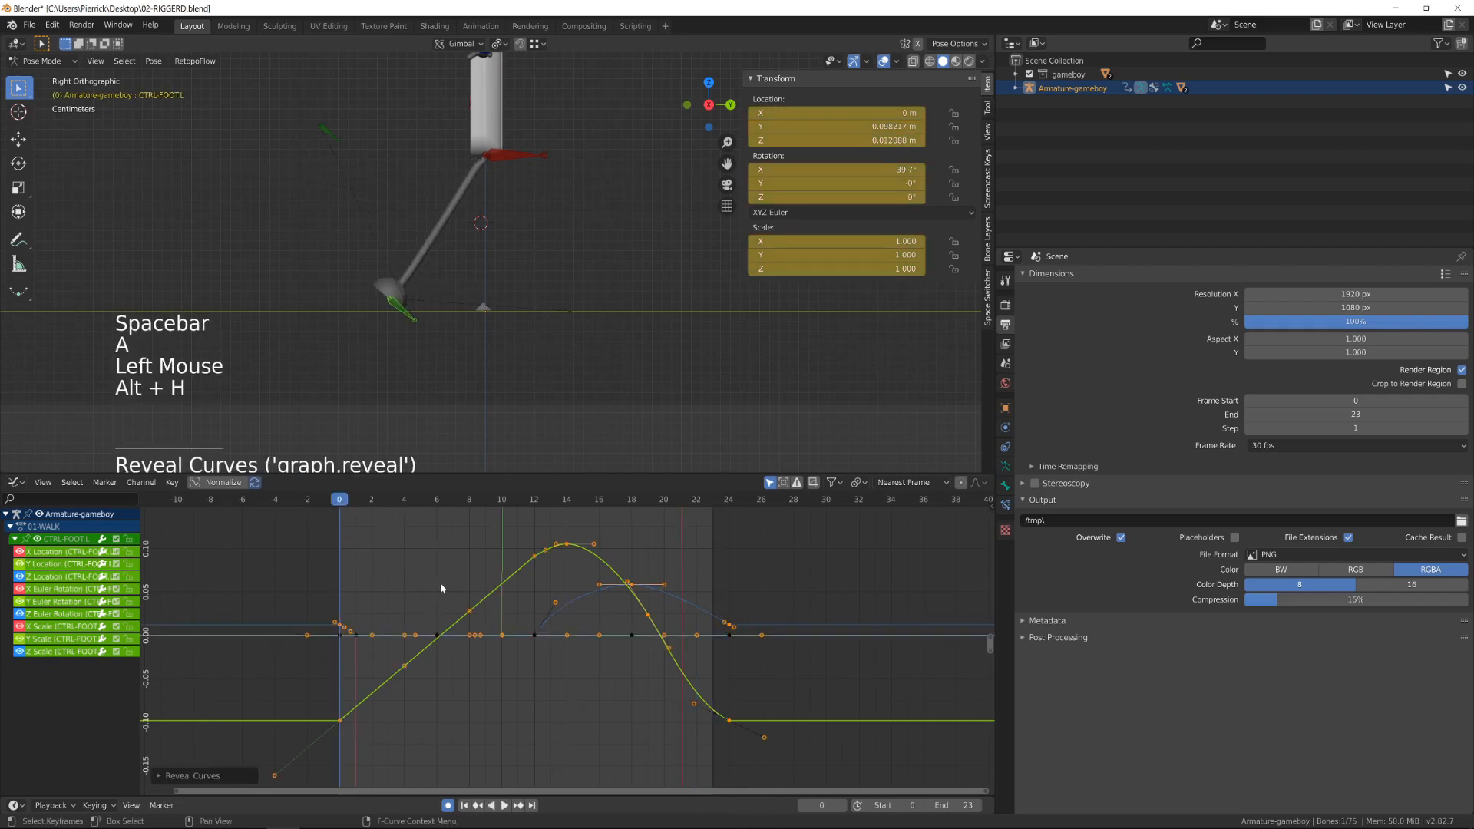
pyautogui.keyDown('ctrl'); pyautogui.moveTo(442, 589); pyautogui.dragTo(420, 629, button='middle'); pyautogui.keyUp('ctrl')
pyautogui.scroll(-3, 487, 693)
pyautogui.scroll(-6, 487, 693)
pyautogui.press('a')
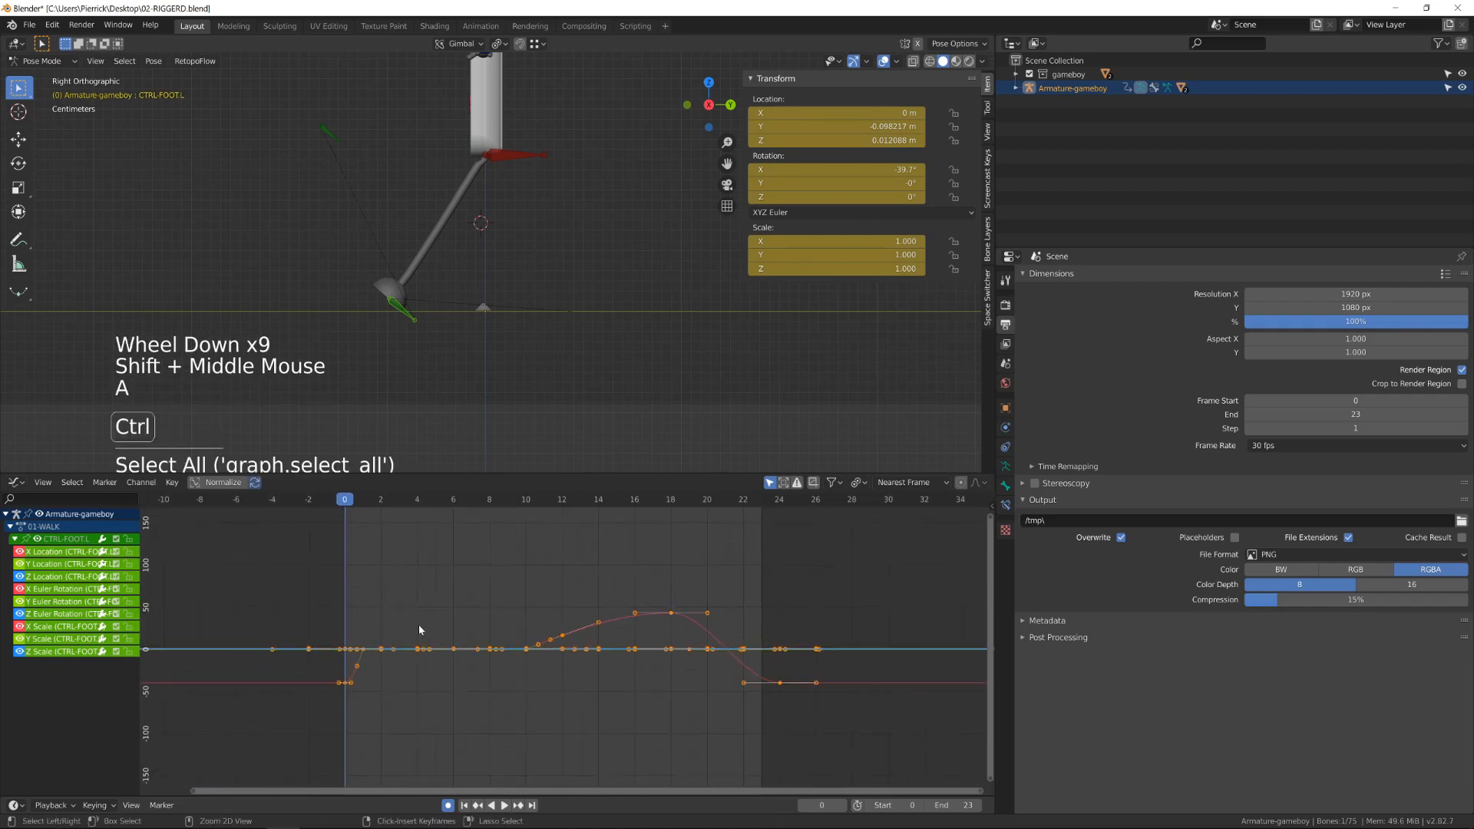
pyautogui.hotkey('ctrl', 'c')
pyautogui.hotkey('ctrl', 'c')
pyautogui.hotkey('ctrl', 'c')
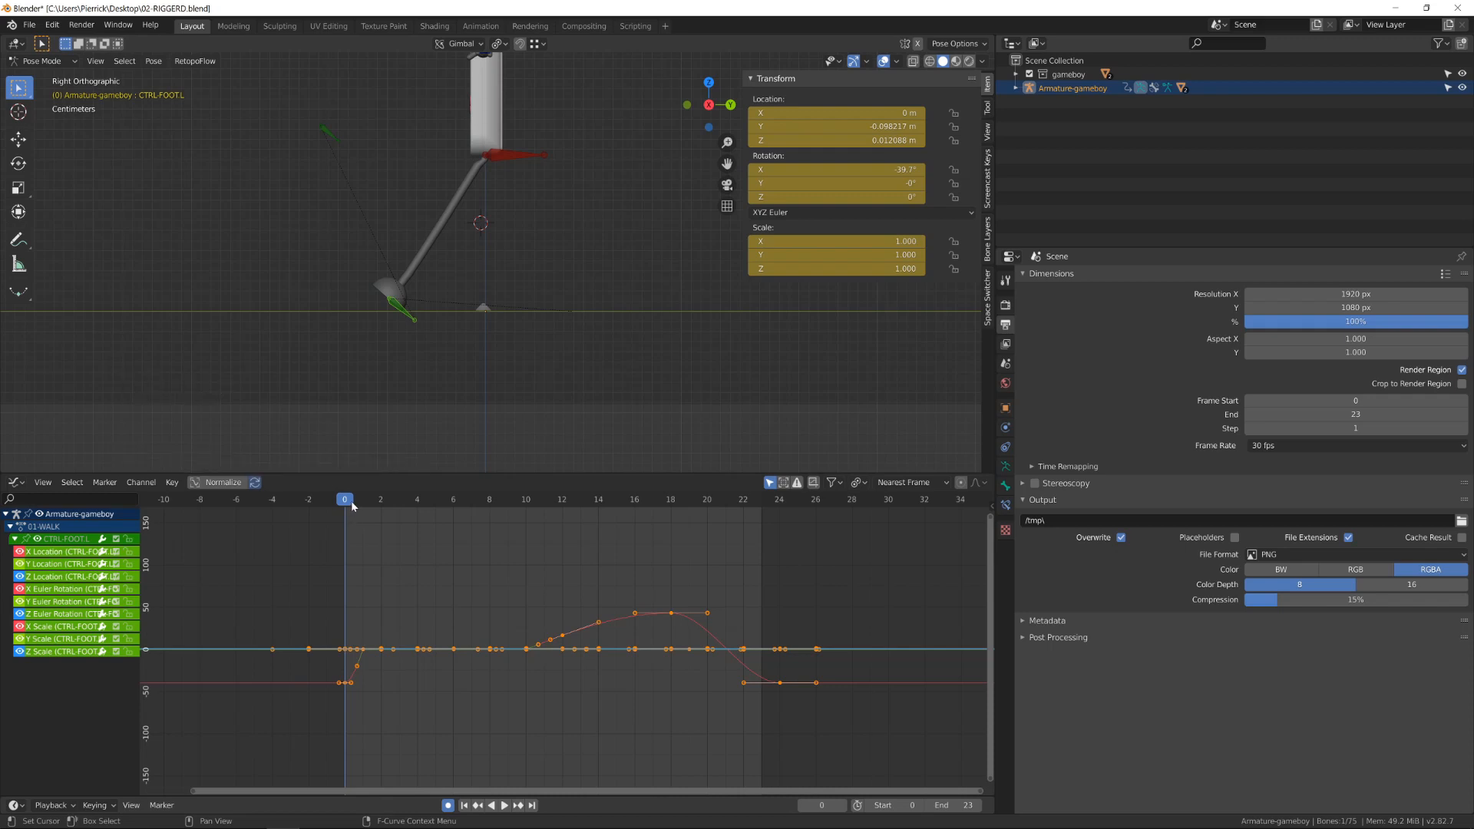
# - Clear the viewport's clipping region and select the right foot control CTRL-FOOT.R at frame 0
pyautogui.moveTo(352, 500)
pyautogui.mouseDown()
pyautogui.moveTo(581, 500)
pyautogui.moveTo(335, 519)
pyautogui.mouseUp()
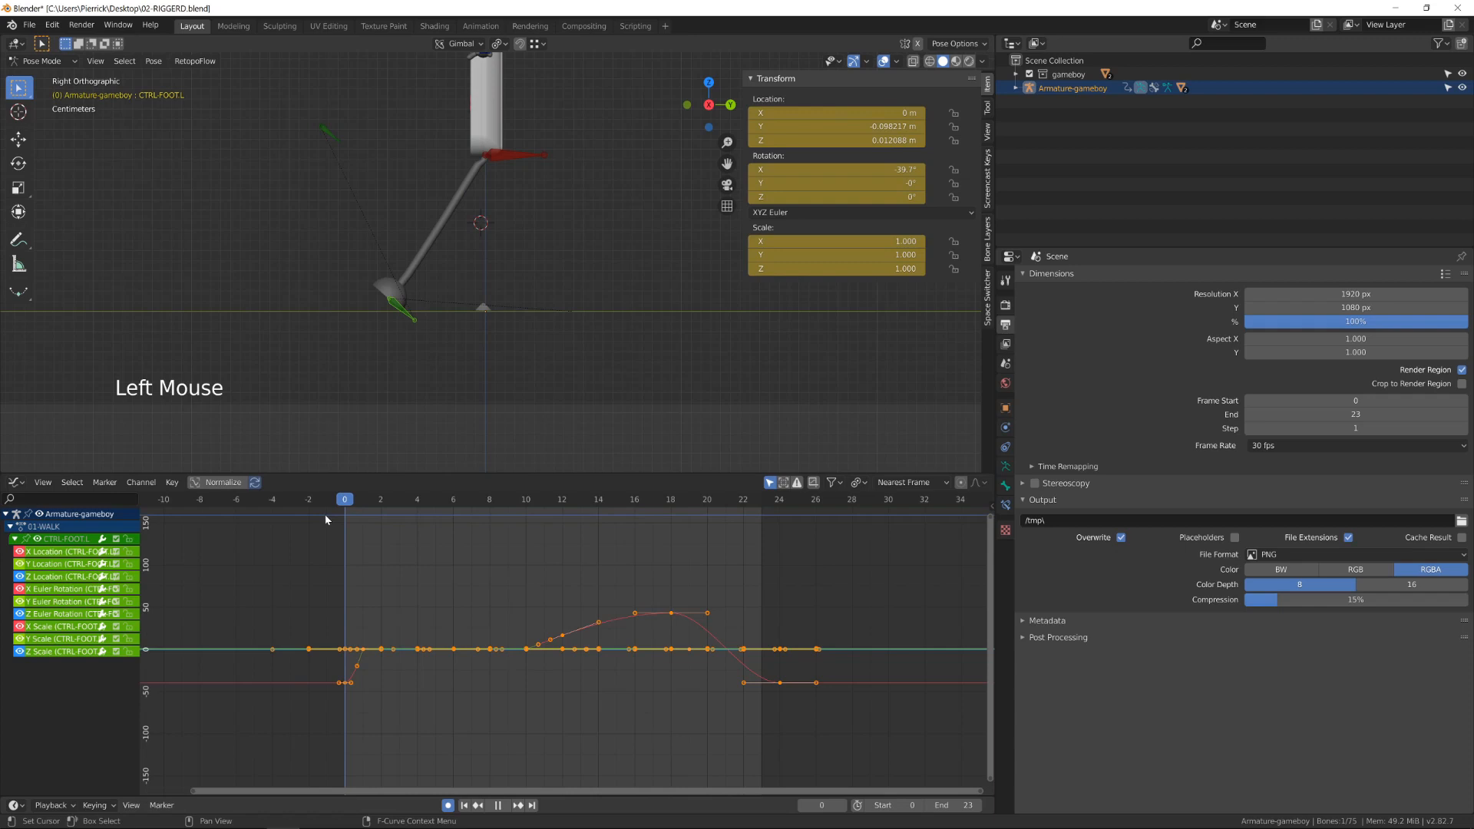
pyautogui.scroll(1, 415, 372)
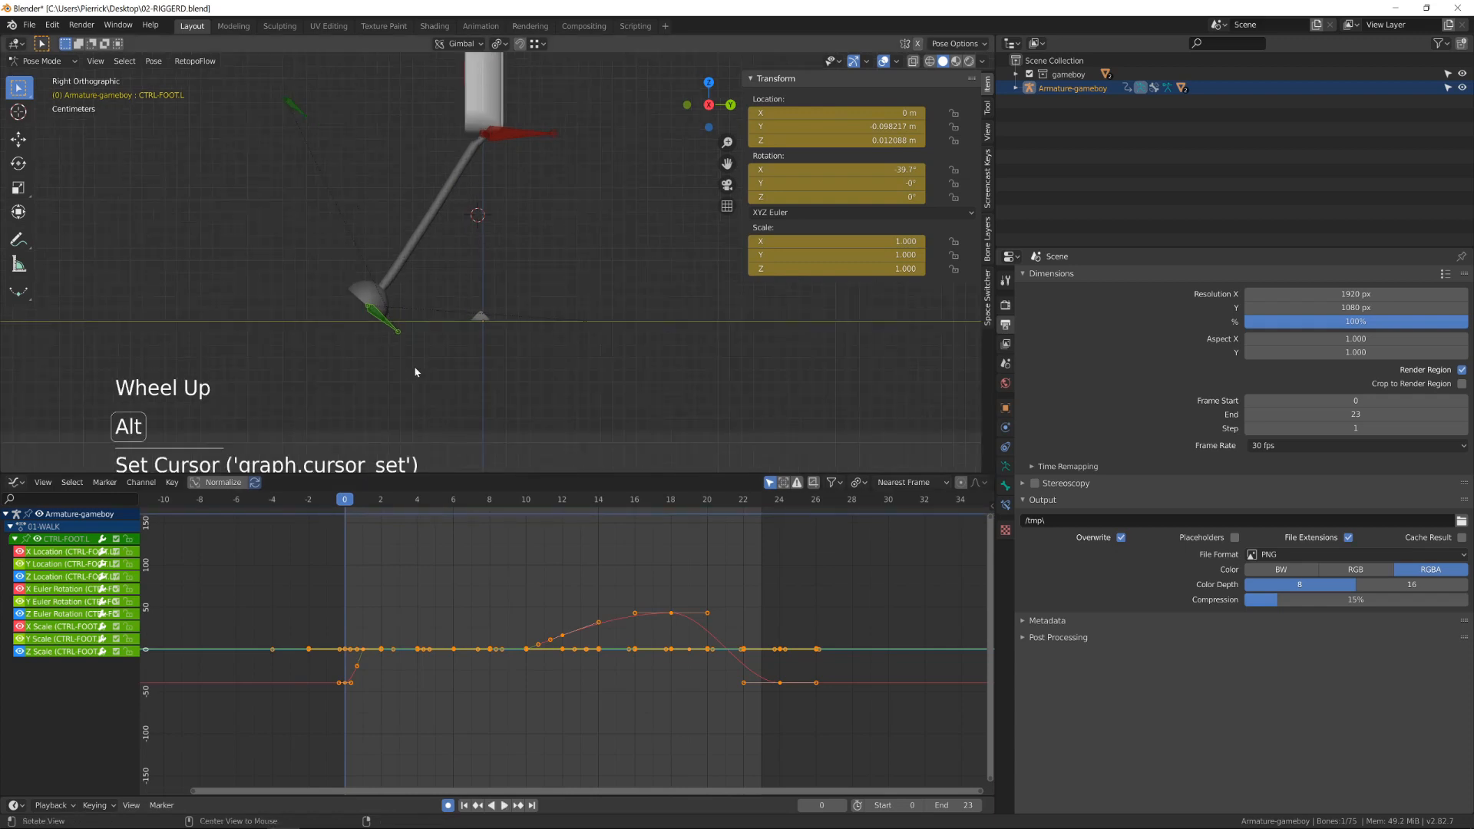
pyautogui.hotkey('alt', 'b')
pyautogui.click(491, 322)
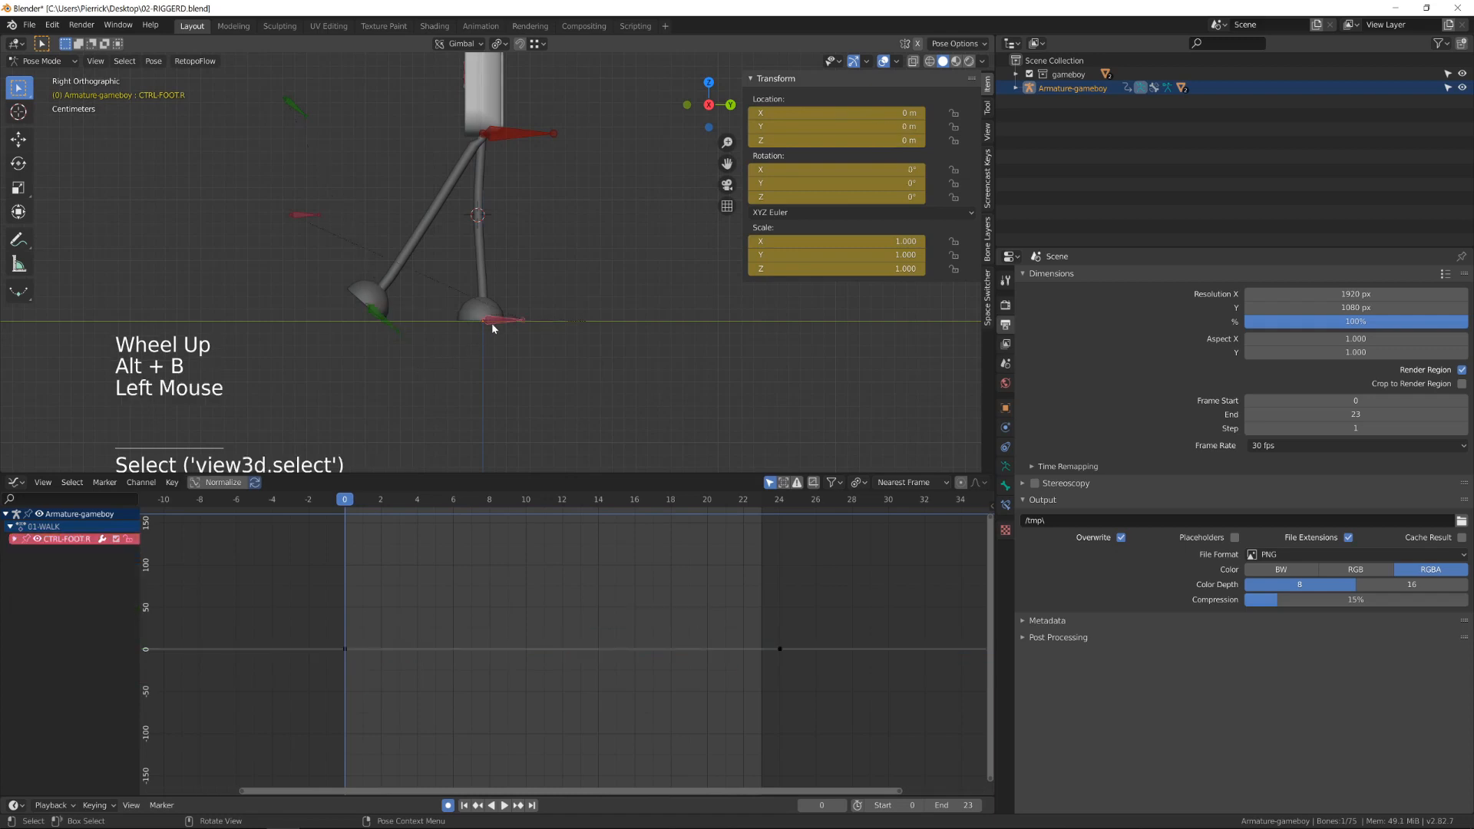
# - Paste the copied left foot keyframes flipped onto all channels of CTRL-FOOT.R
pyautogui.press('a')
pyautogui.click(14, 539)
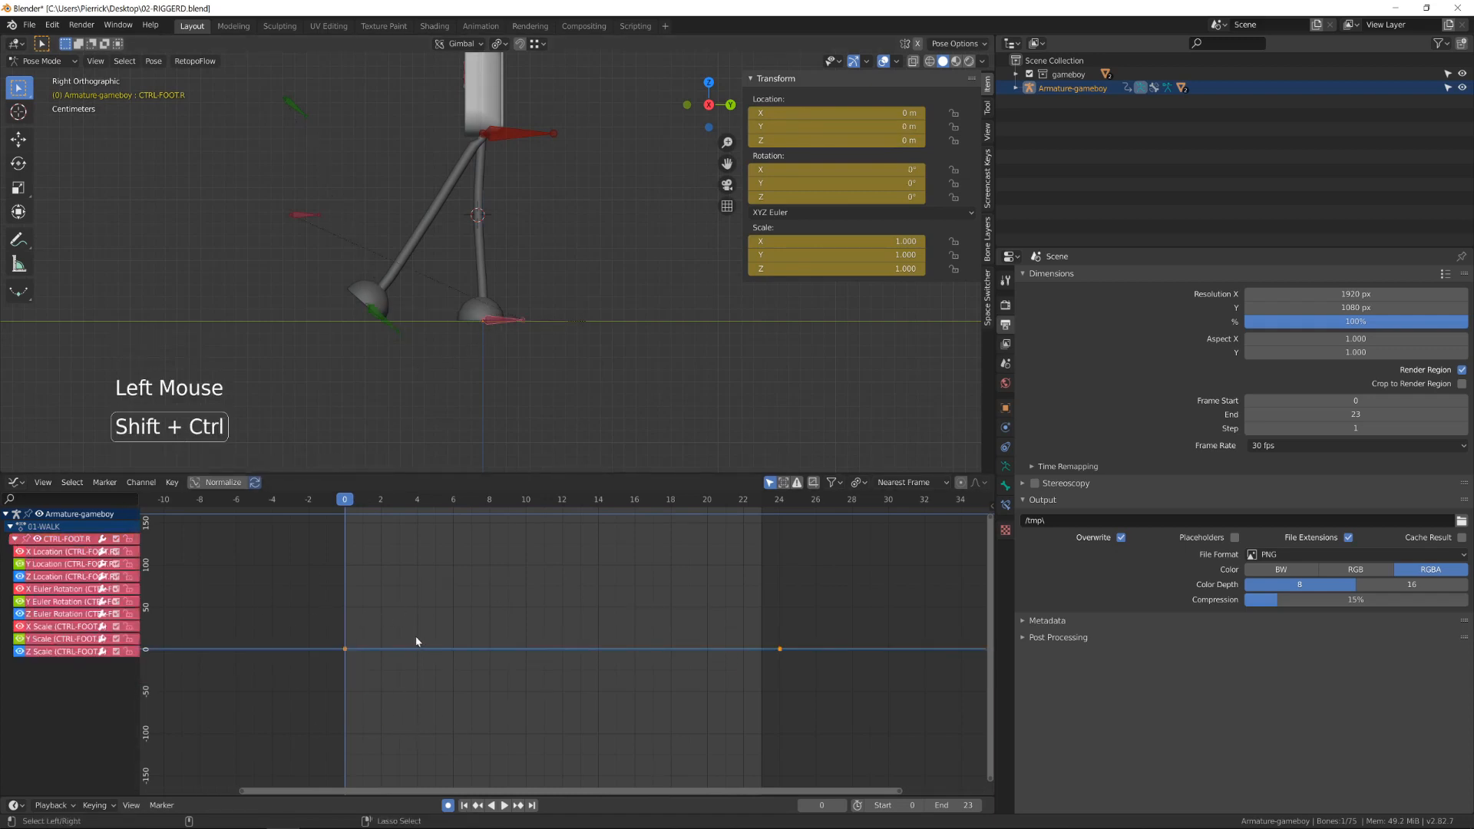
pyautogui.hotkey('ctrl', 'shift', 'v')
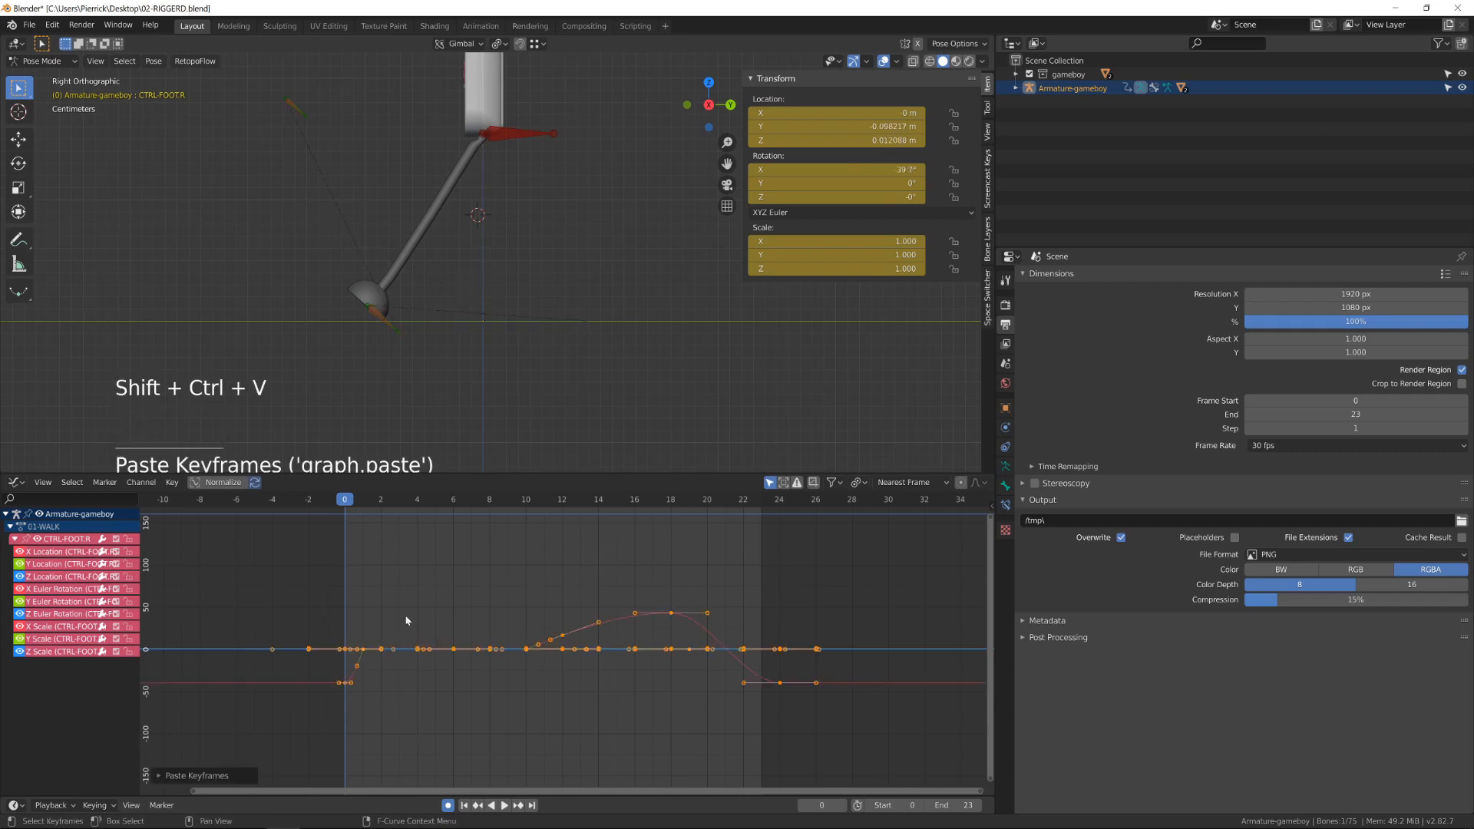
# - Orbit to an angled view and play the animation from frame 0 to compare the motion of both feet
pyautogui.moveTo(380, 420); pyautogui.dragTo(506, 319, button='middle')
pyautogui.press('alt')
pyautogui.press('space')
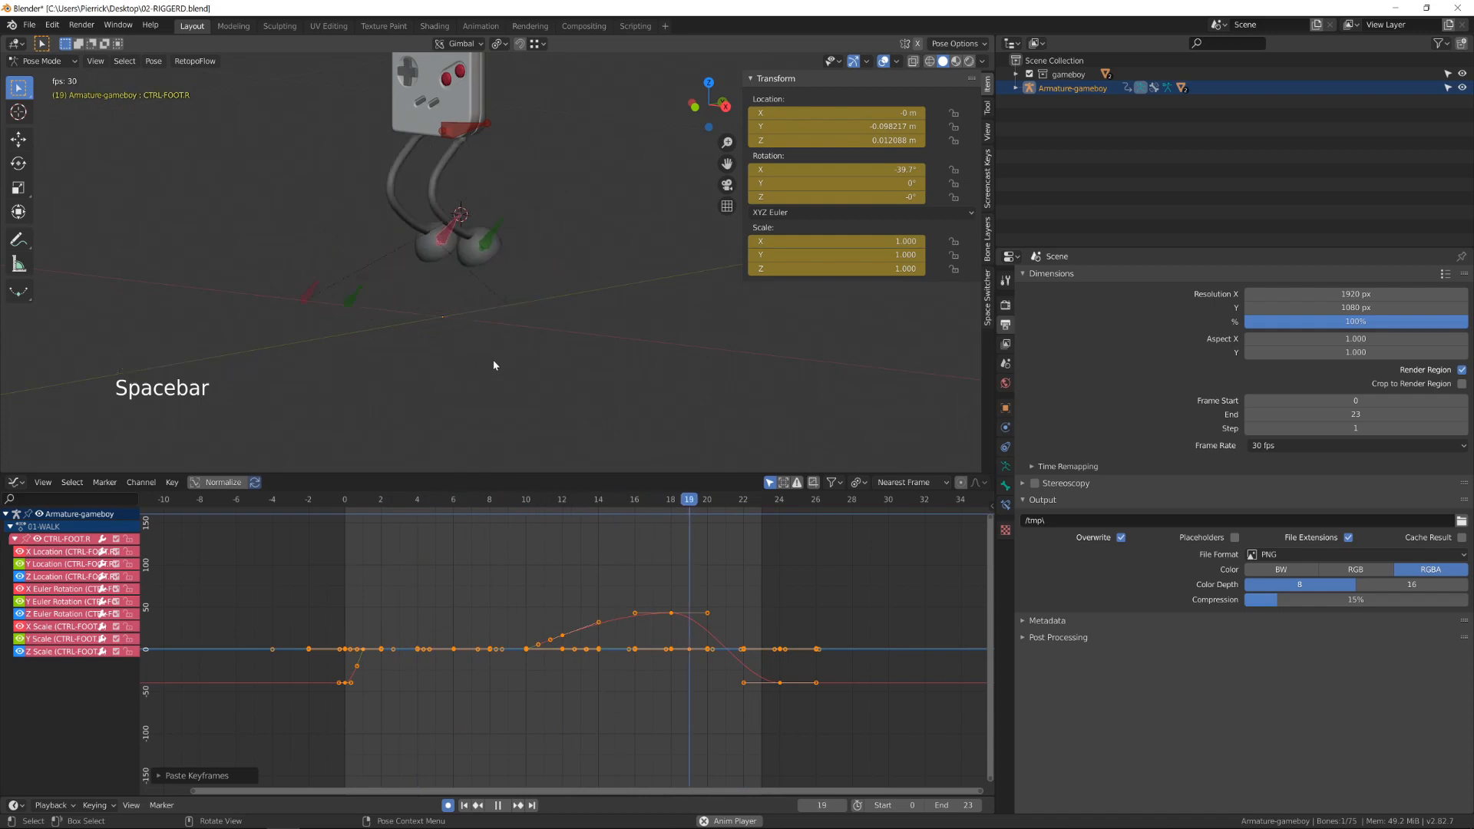
pyautogui.press('space')
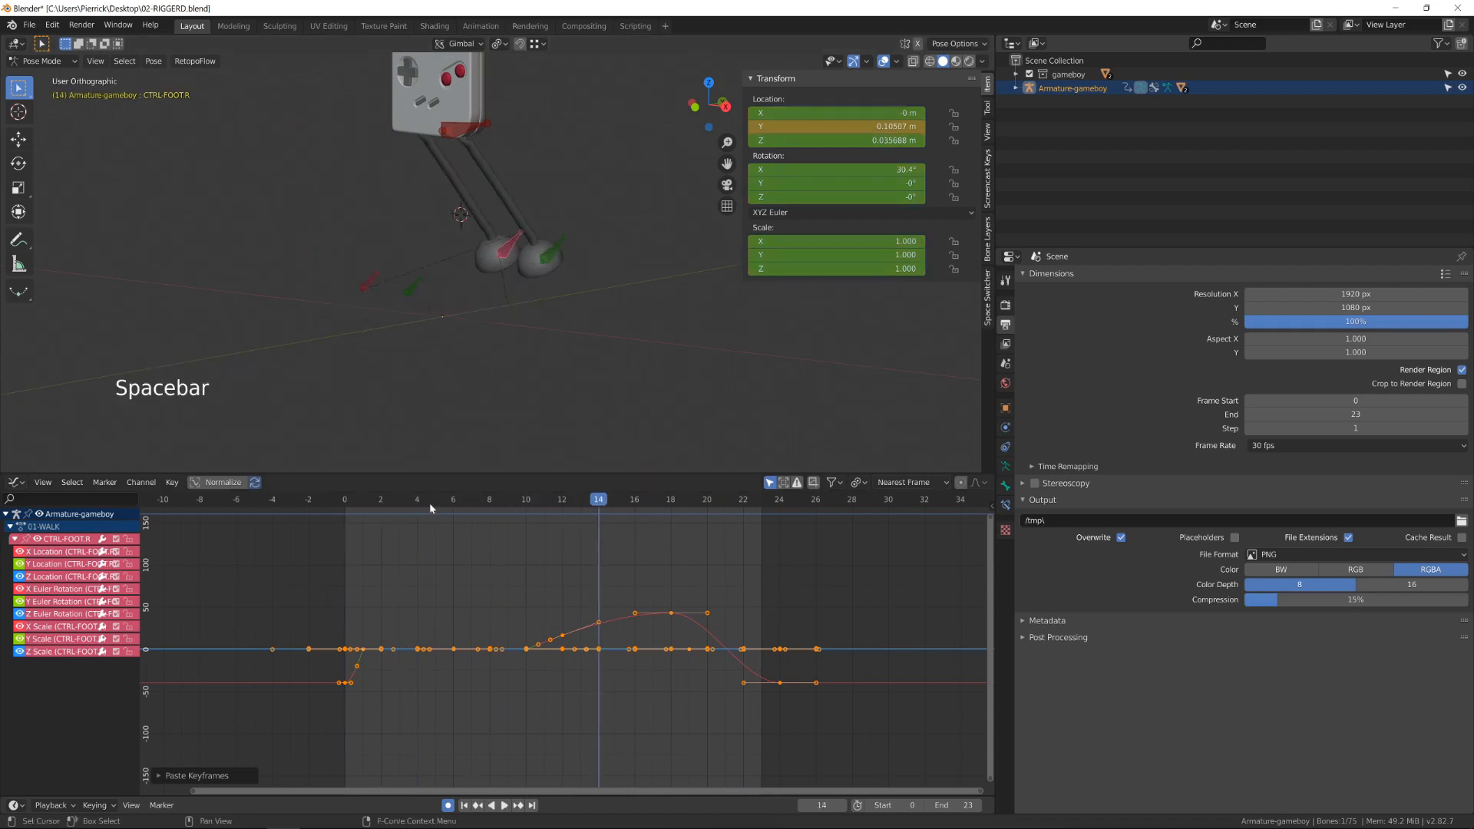
pyautogui.moveTo(429, 503); pyautogui.dragTo(320, 521)
pyautogui.middleClick(492, 358)
pyautogui.press('space')
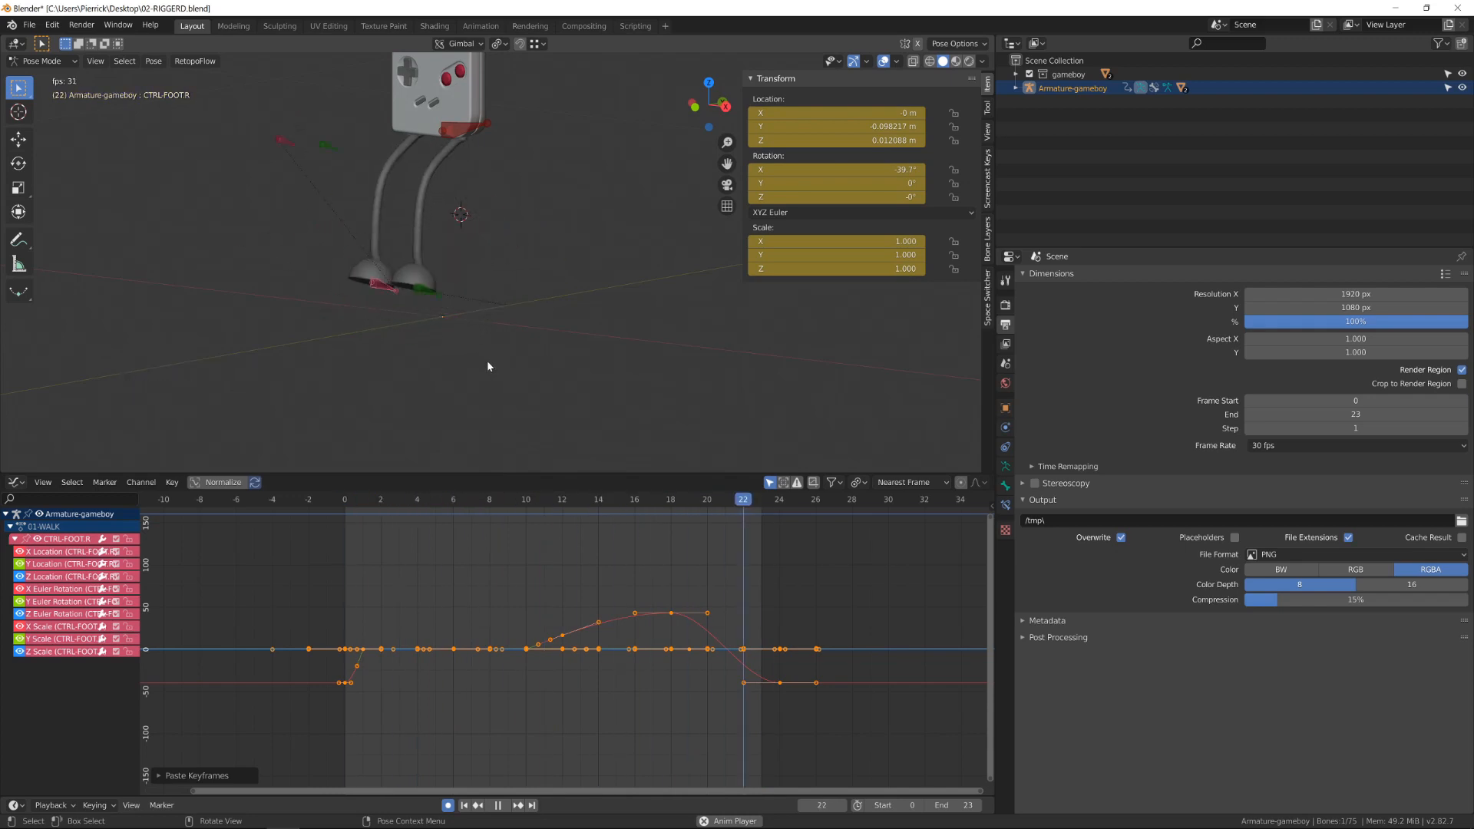
pyautogui.press('space')
pyautogui.moveTo(460, 515); pyautogui.dragTo(330, 526)
pyautogui.press('KP_3')
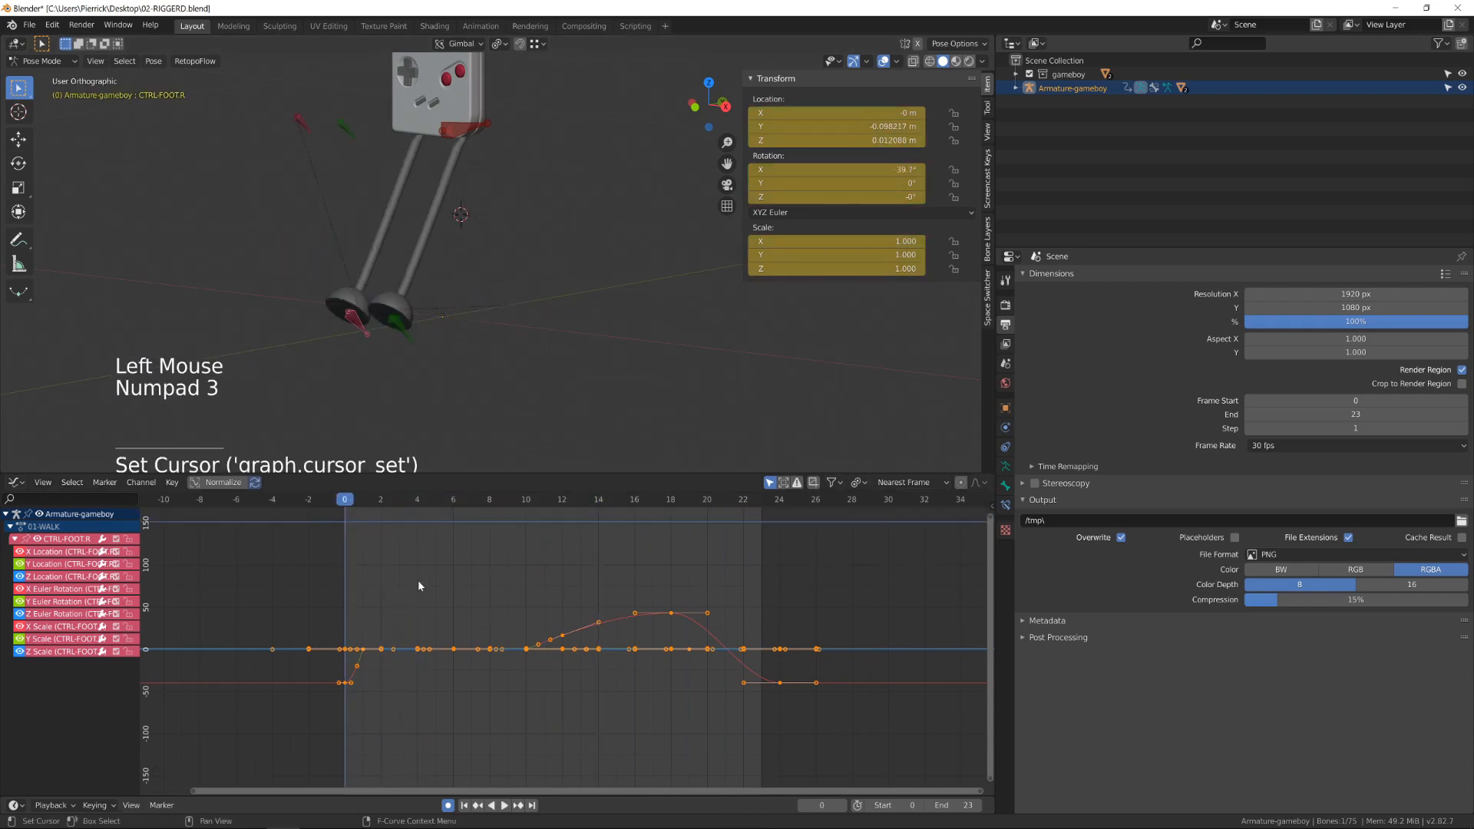
# - Duplicate all right foot keyframes along the timeline so that the copy starts at frame 24
pyautogui.scroll(-2, 418, 581)
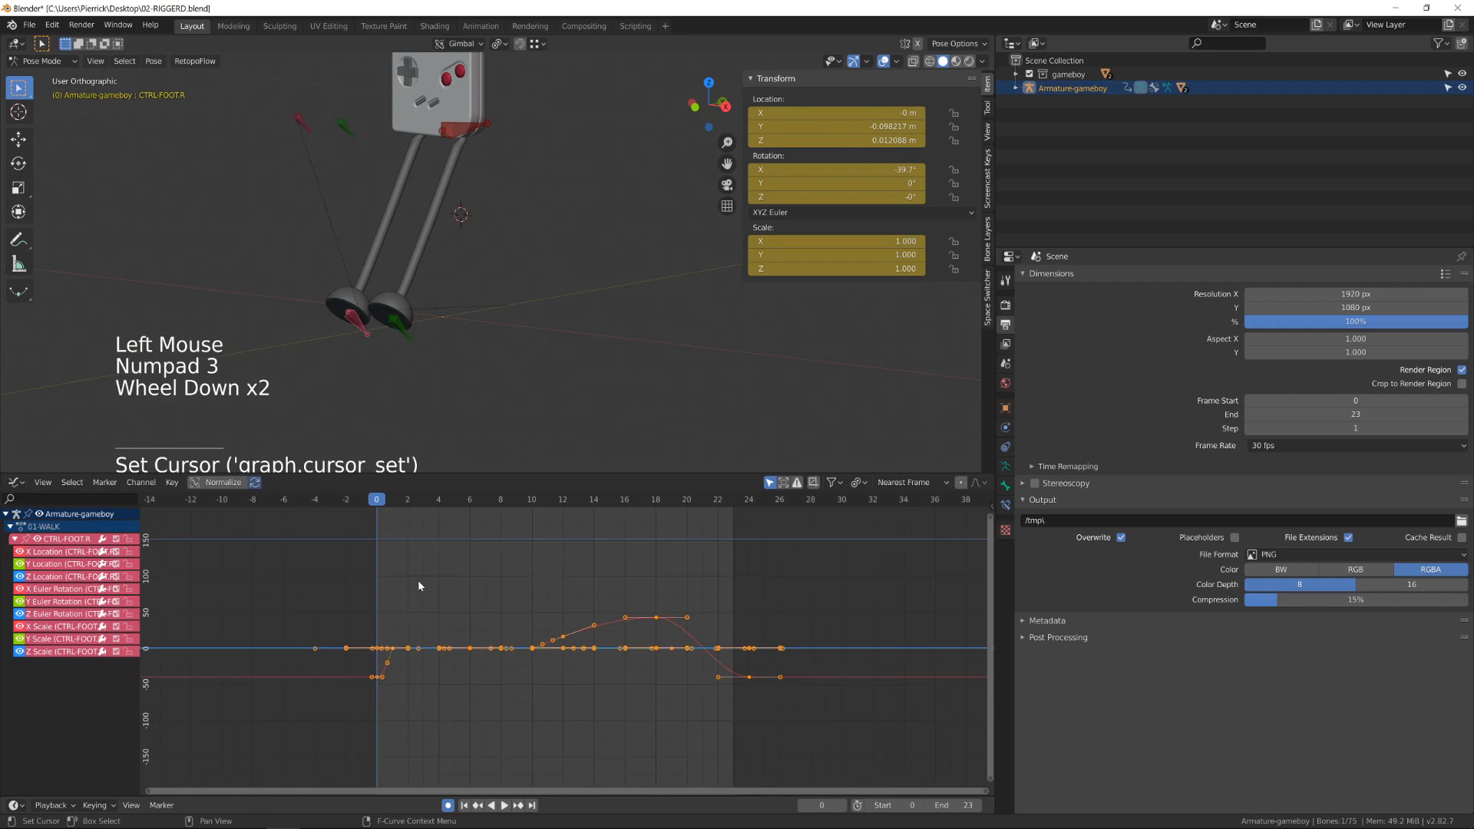
pyautogui.scroll(-1, 418, 585)
pyautogui.press('a')
pyautogui.hotkey('shift', 'd')
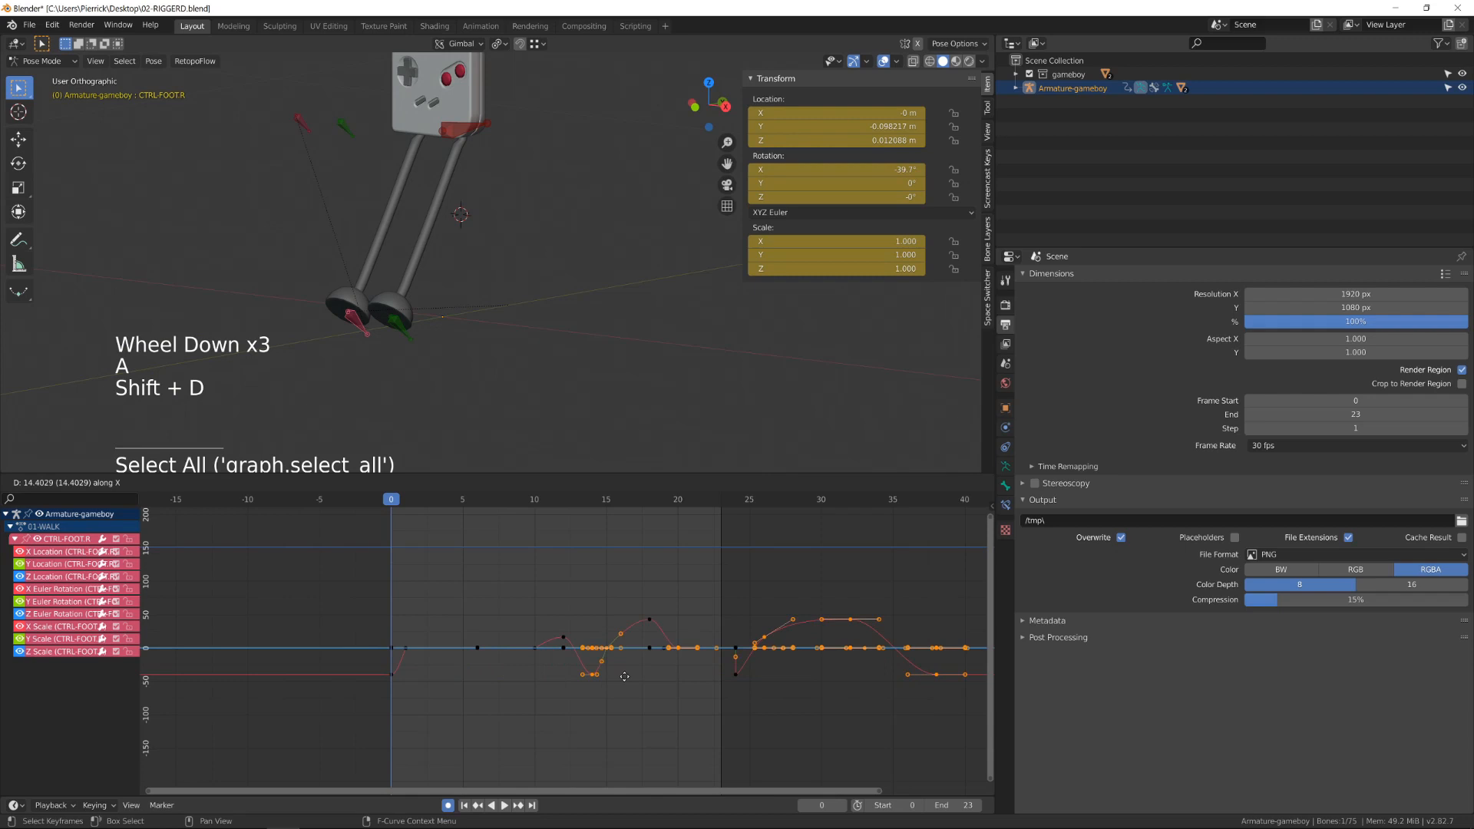
pyautogui.click(733, 691)
pyautogui.keyDown('shift'); pyautogui.moveTo(742, 693); pyautogui.dragTo(686, 687, button='middle'); pyautogui.keyUp('shift')
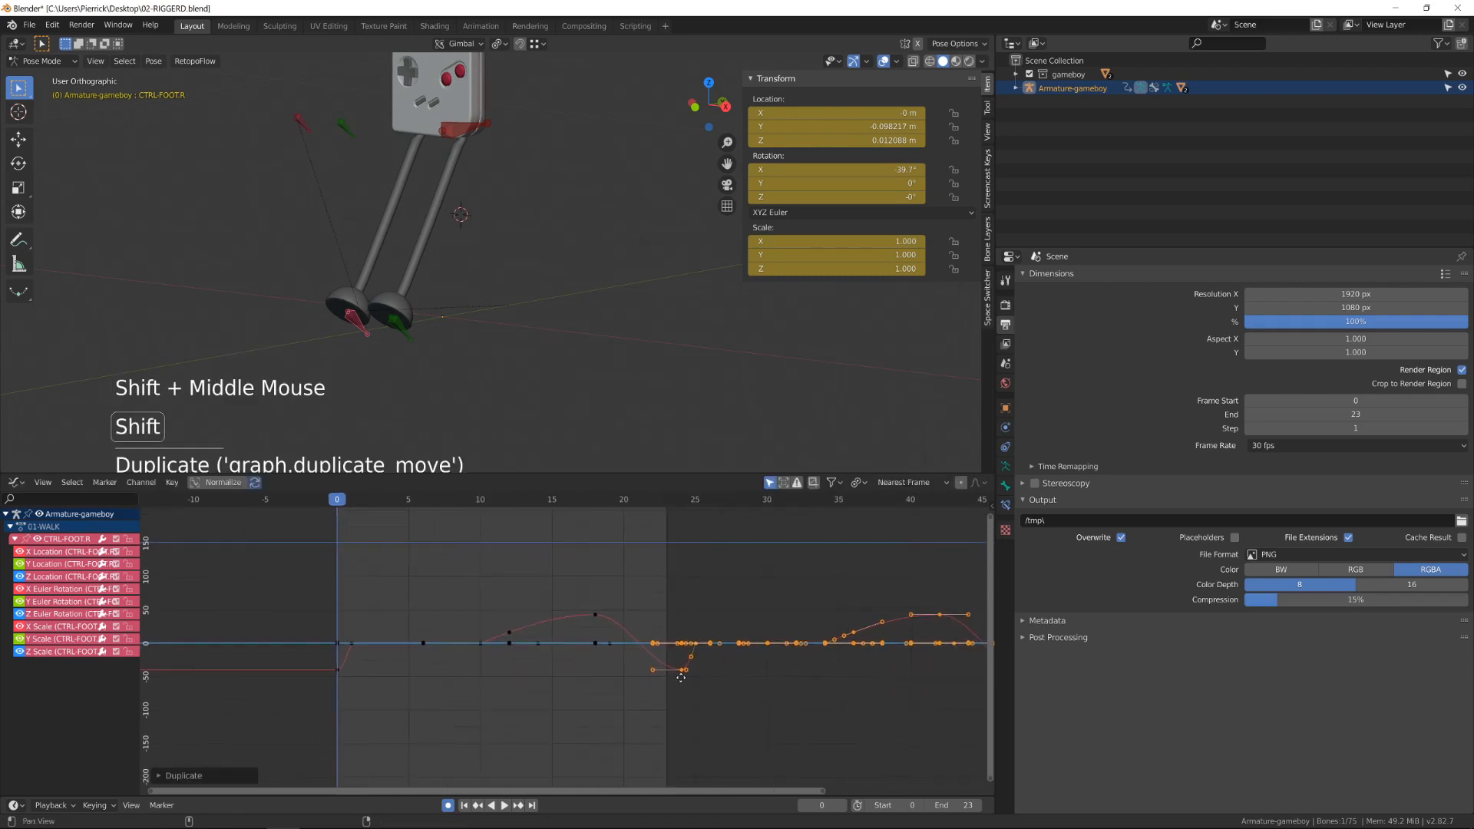
# - Shift all of the right foot control's keyframes by -12 frames
pyautogui.press('a')
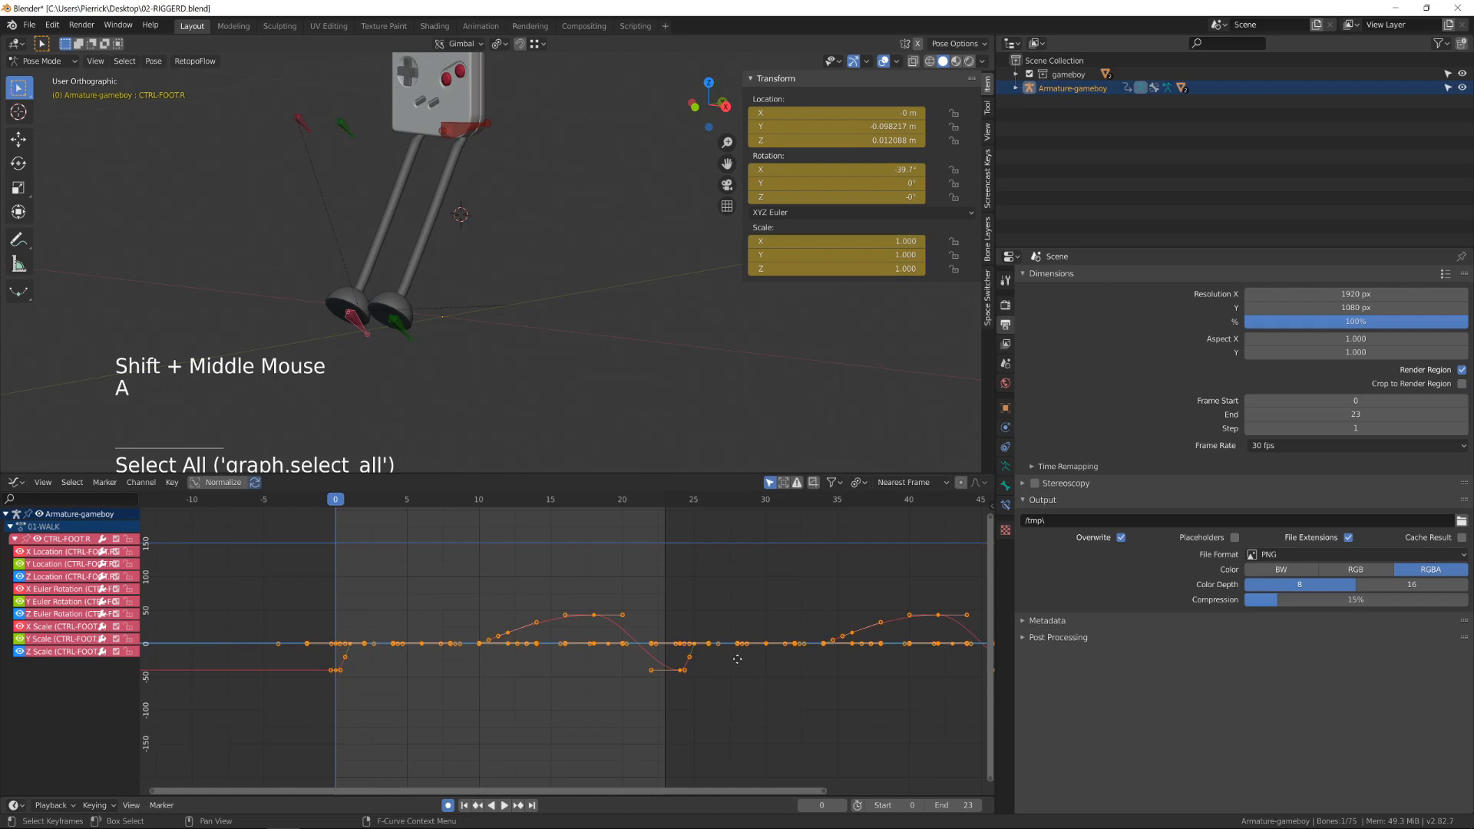
pyautogui.write('g')
pyautogui.write('-12')
pyautogui.press('Return')
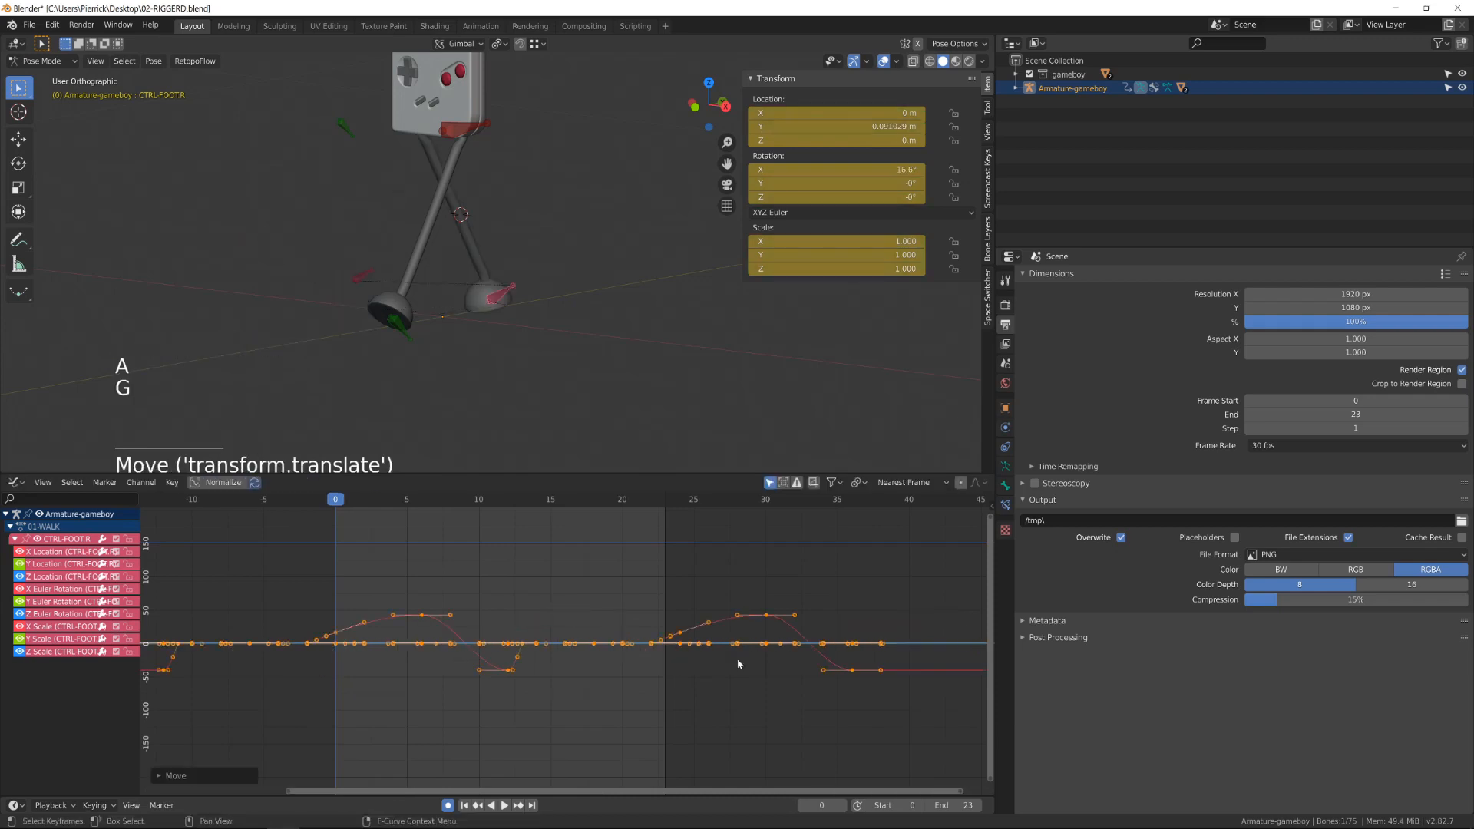
# - Insert keyframes at frame 0 for only the selected channels of the right foot control
pyautogui.moveTo(335, 507); pyautogui.dragTo(329, 605)
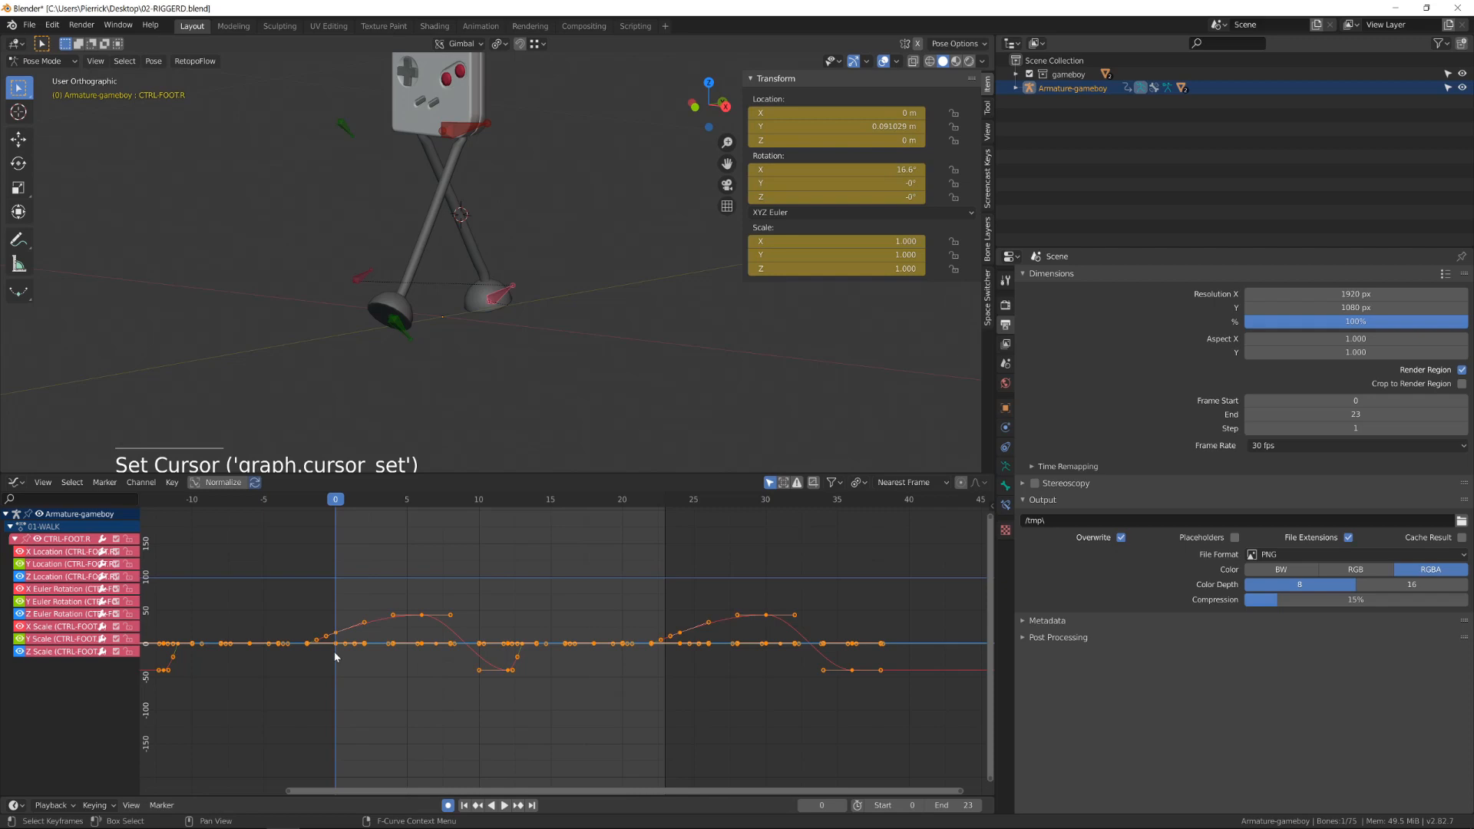
pyautogui.press('i')
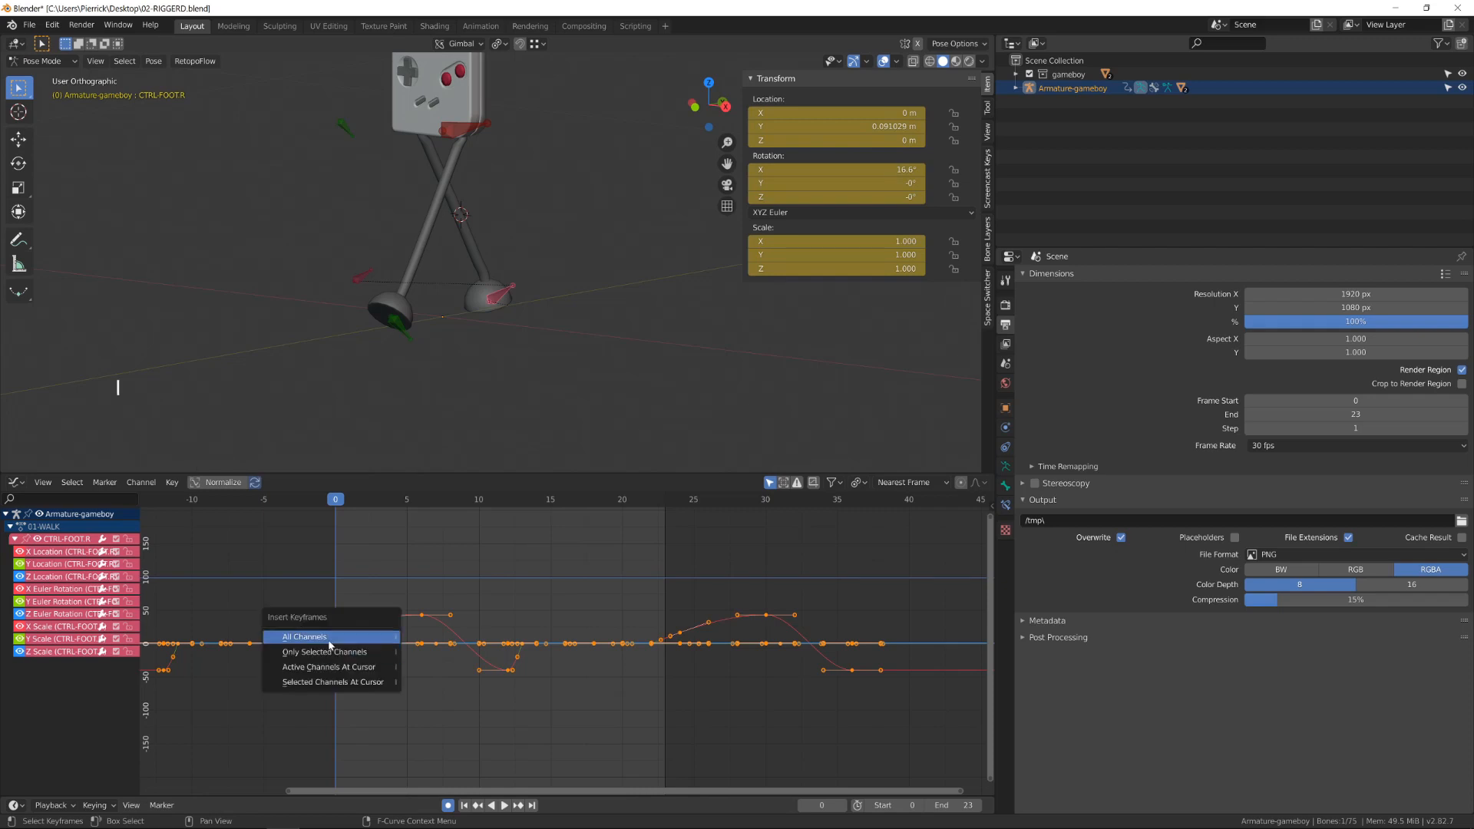
pyautogui.click(334, 651)
pyautogui.moveTo(326, 606); pyautogui.dragTo(342, 670)
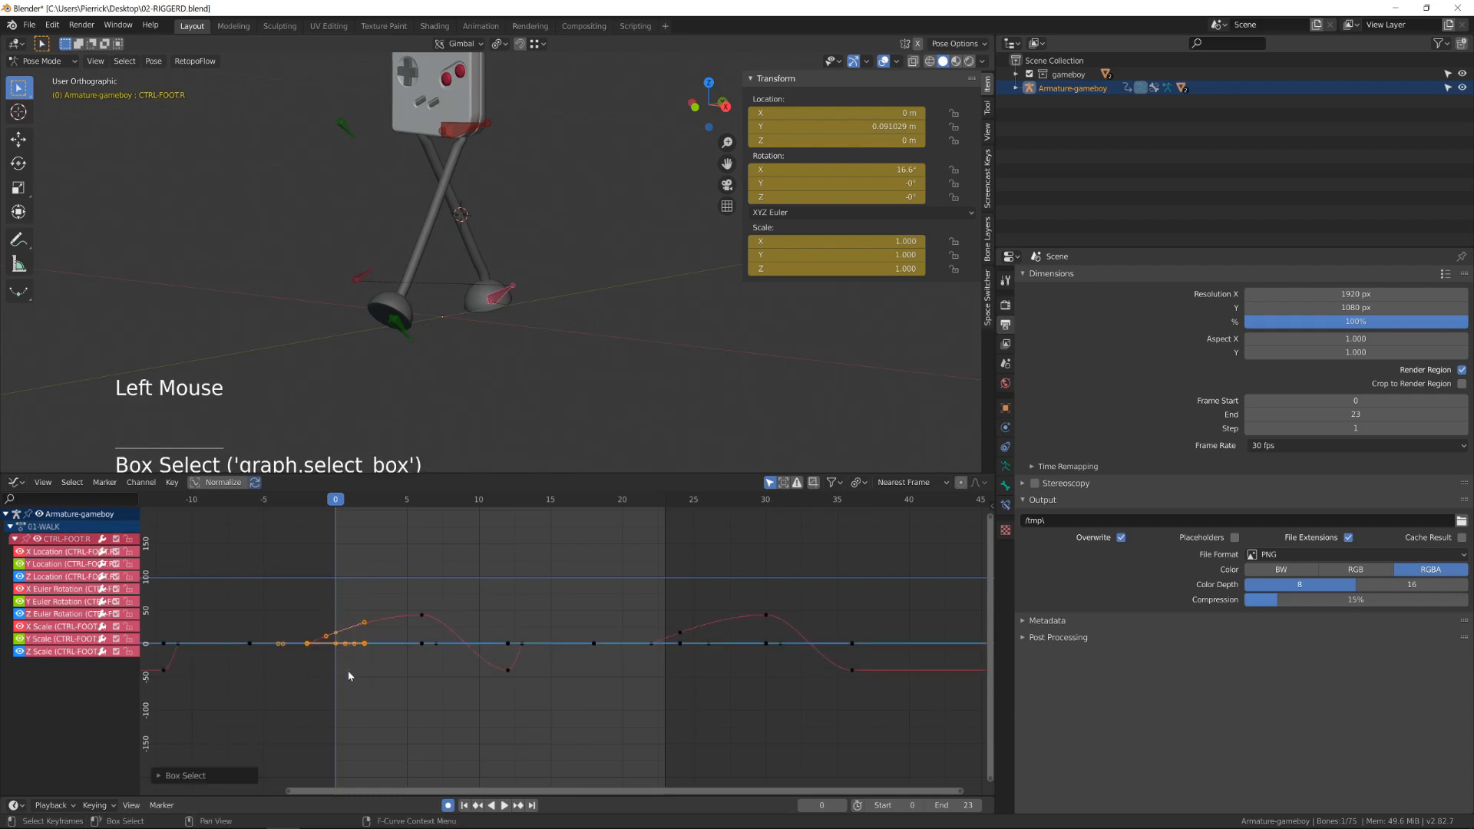
pyautogui.scroll(3, 333, 679)
pyautogui.keyDown('shift'); pyautogui.moveTo(290, 675); pyautogui.dragTo(470, 656, button='middle'); pyautogui.keyUp('shift')
pyautogui.scroll(2, 440, 636)
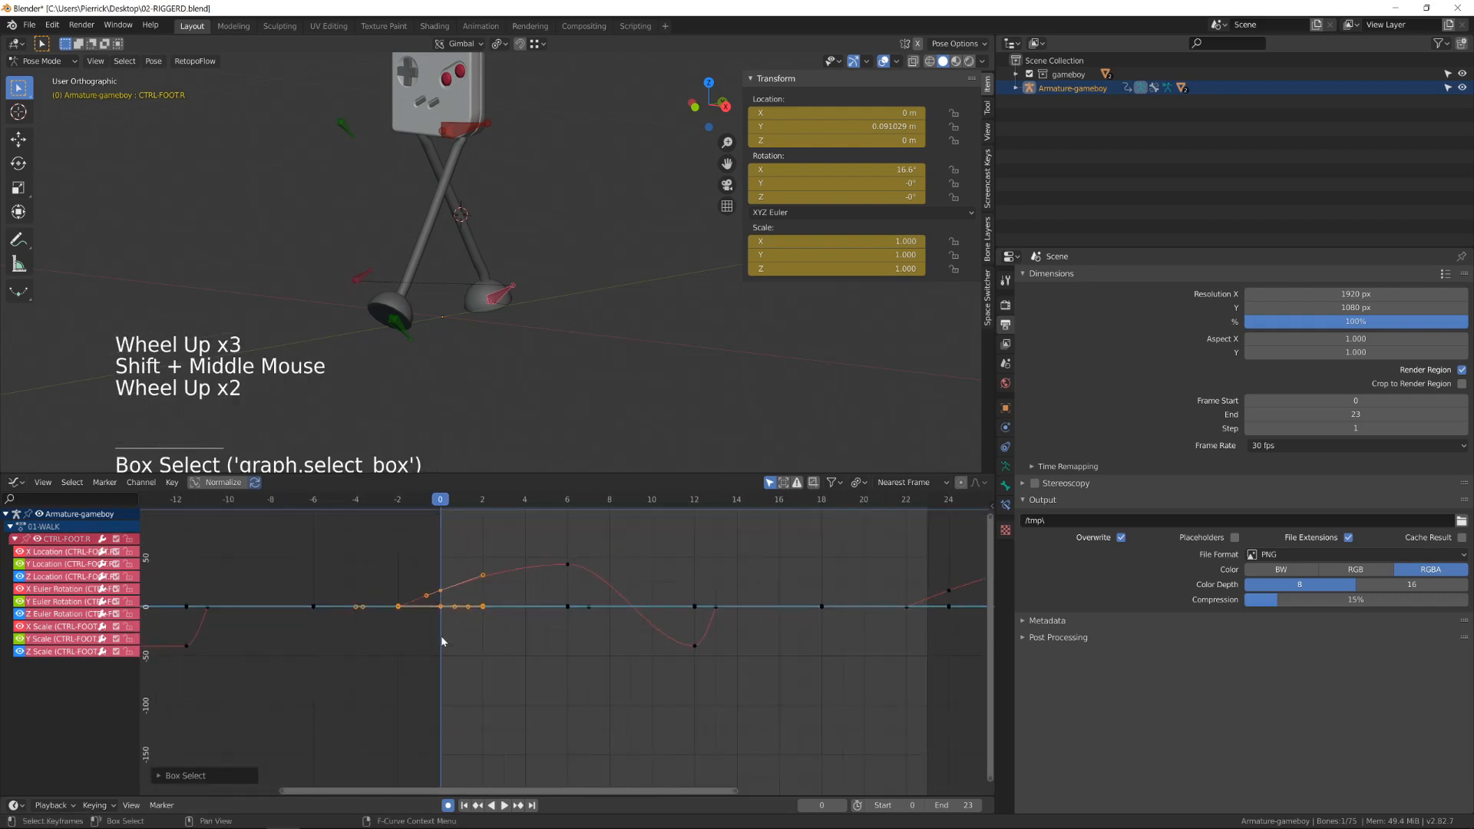
pyautogui.press('g')
pyautogui.click(442, 591)
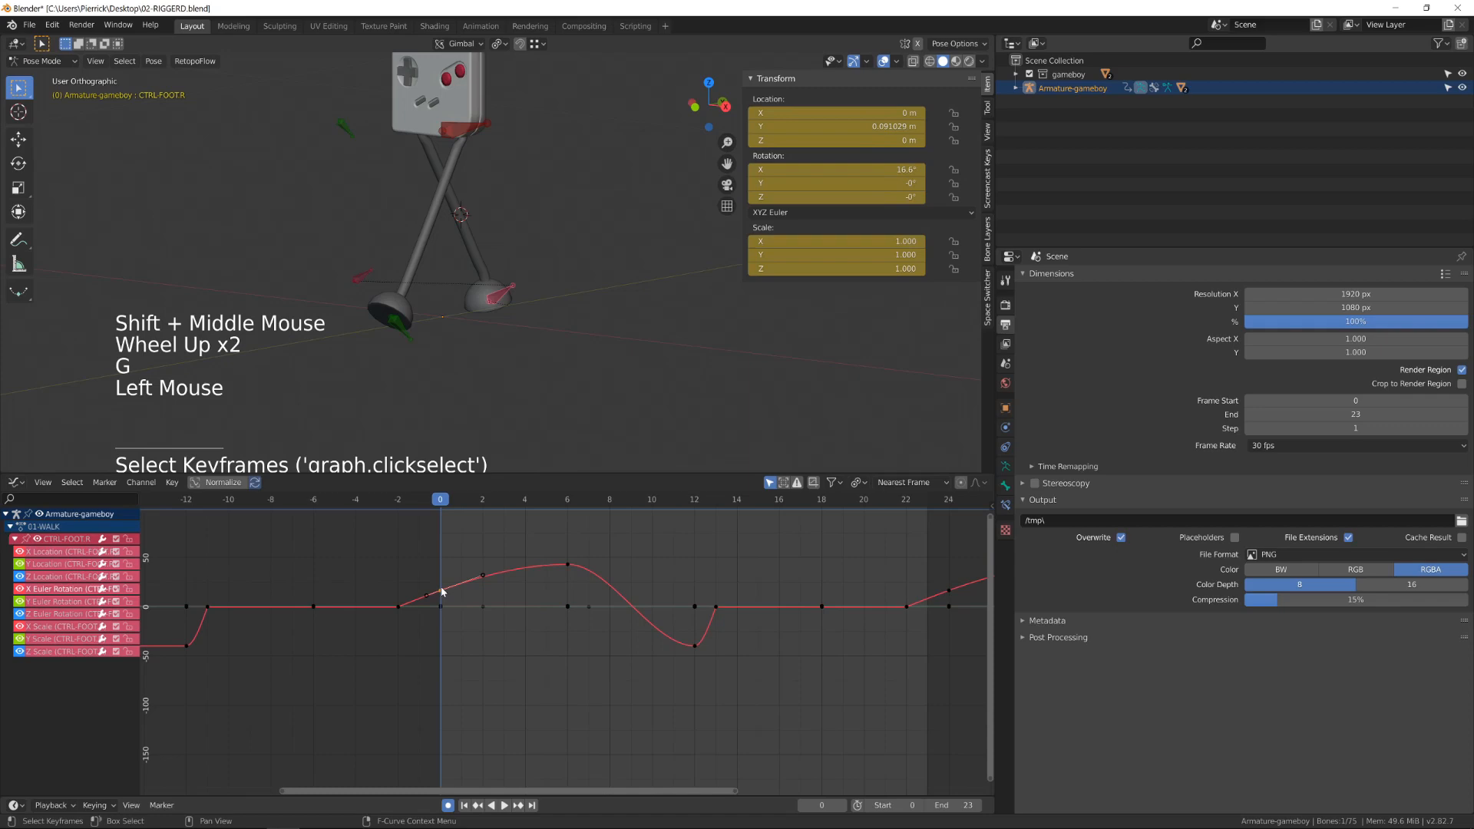
pyautogui.hotkey('shift', 'd')
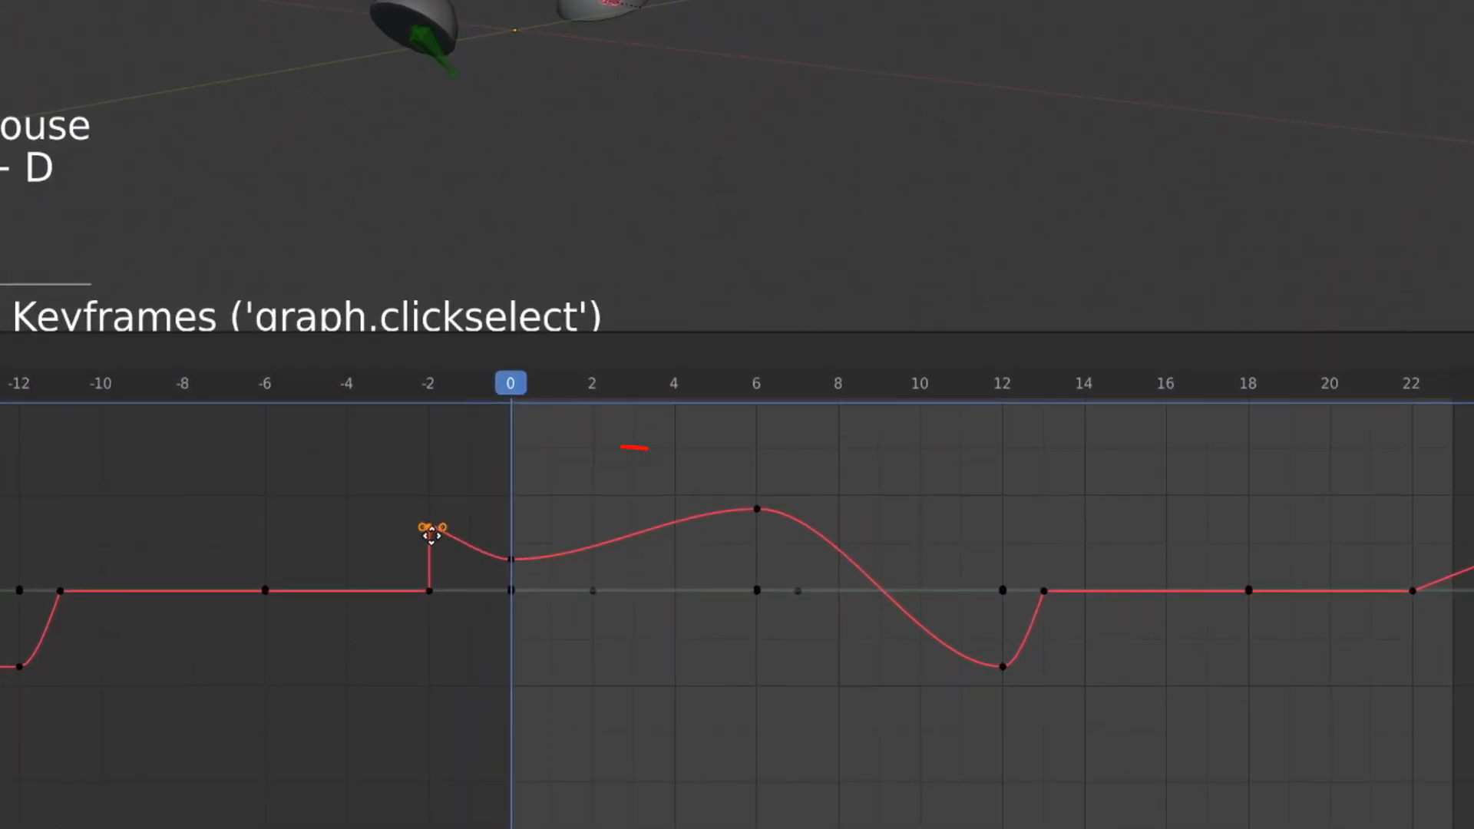
pyautogui.click(480, 576)
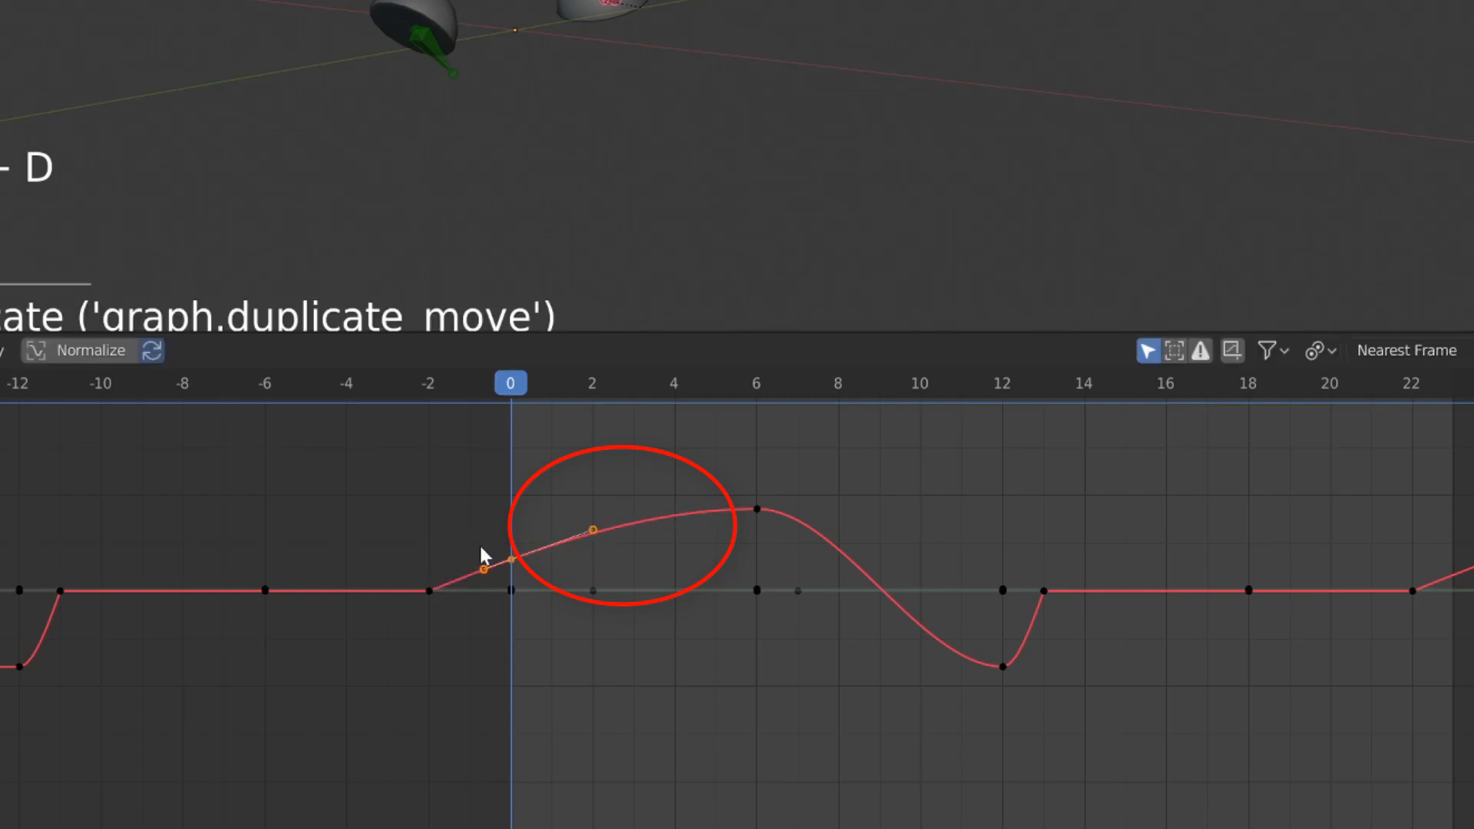
# - Set the handle type of the right foot control's frame 0 keyframes to Free
pyautogui.moveTo(497, 484); pyautogui.dragTo(536, 632)
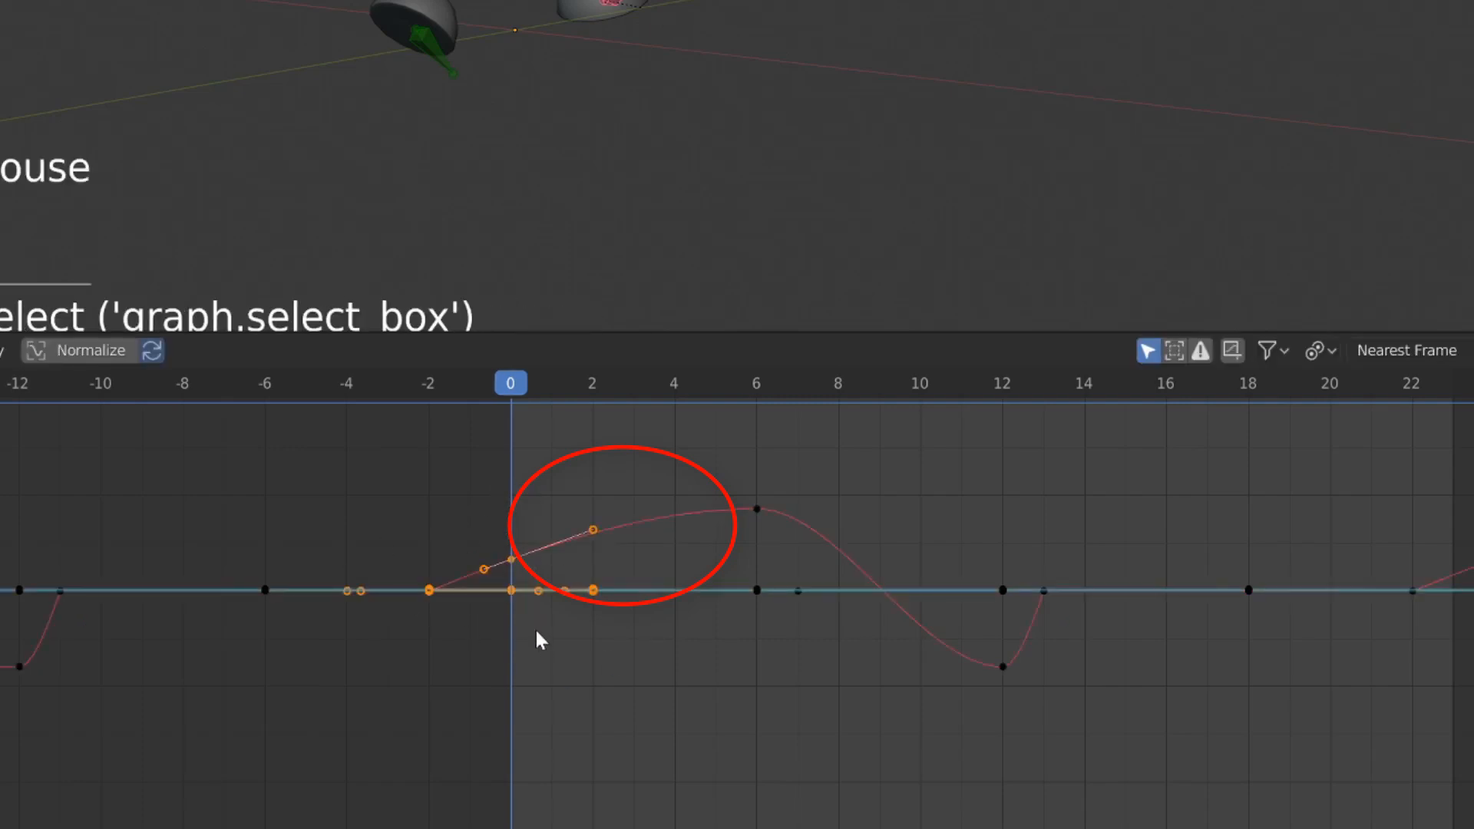
pyautogui.press('v')
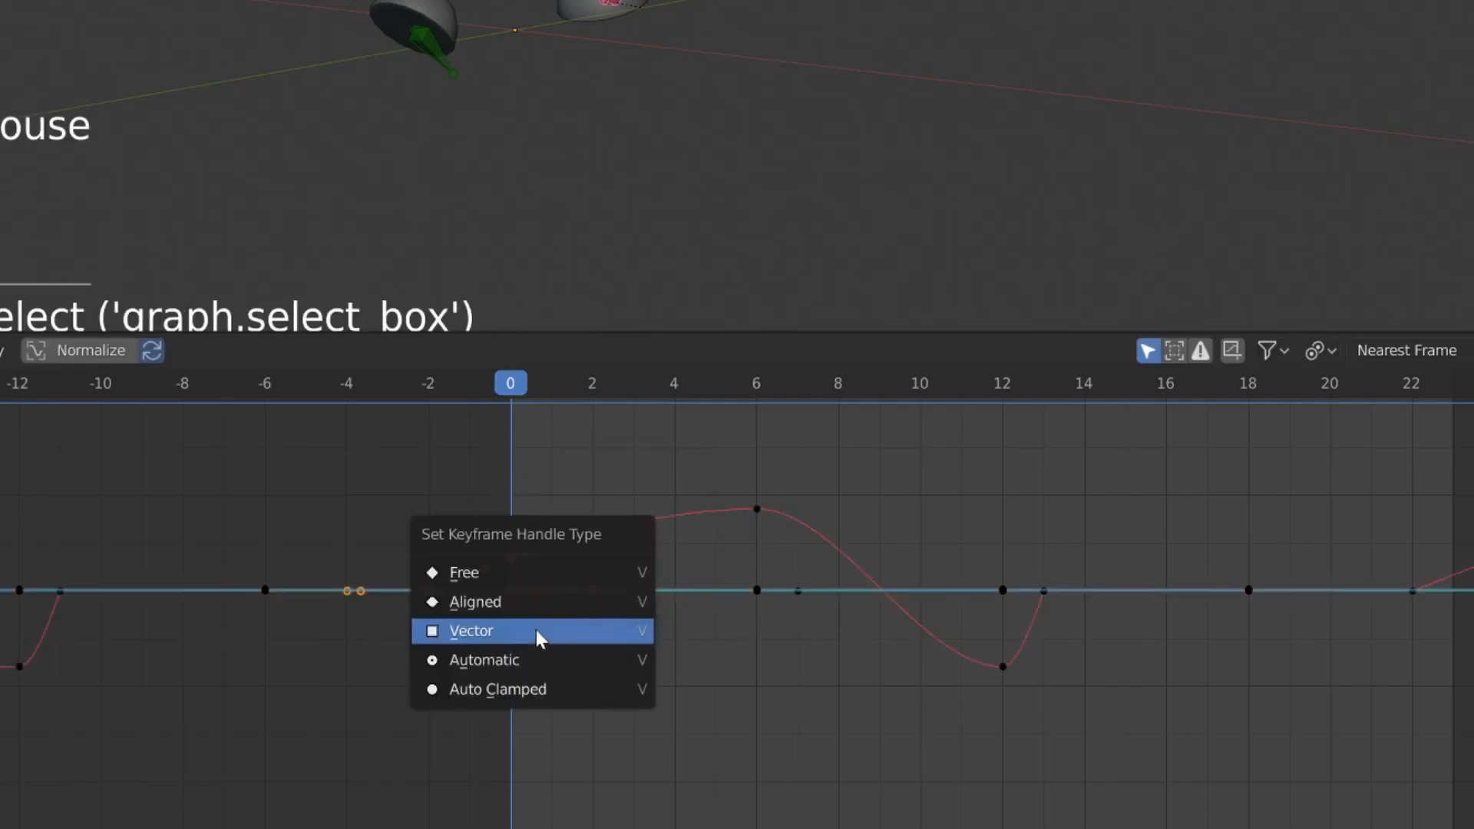
pyautogui.click(517, 574)
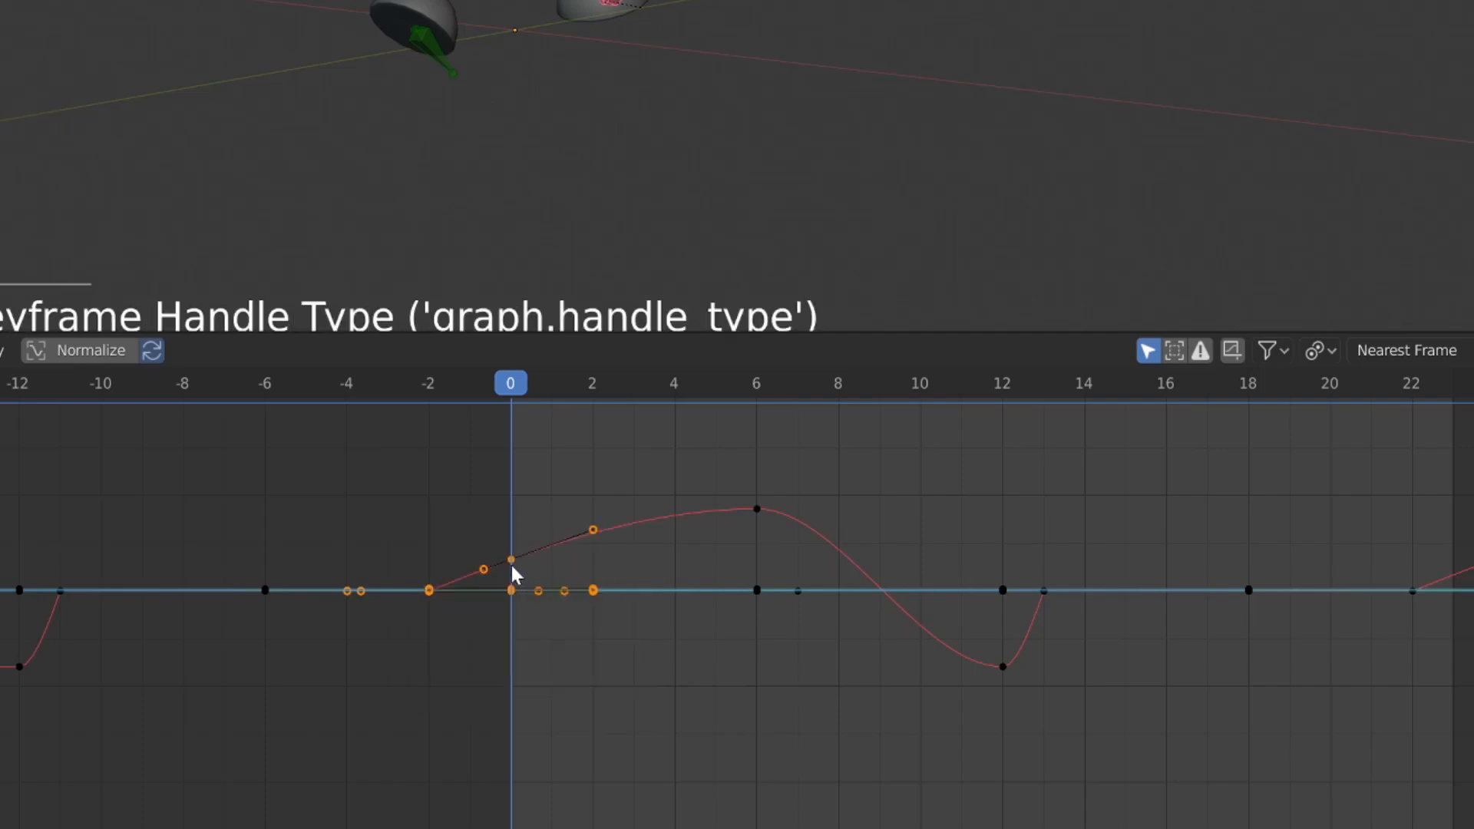
pyautogui.click(509, 561)
pyautogui.hotkey('shift', 'd')
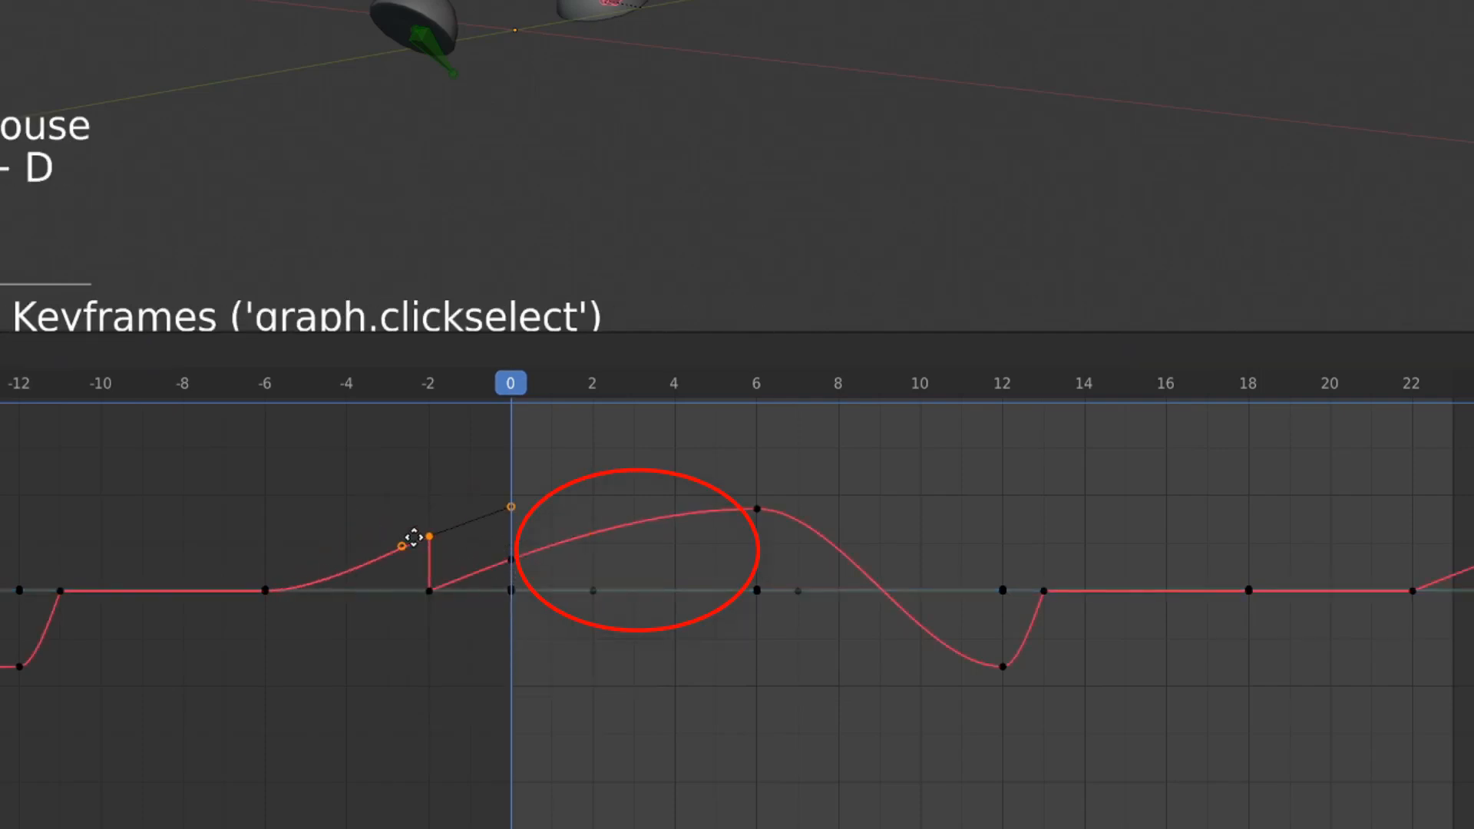
pyautogui.rightClick(482, 510)
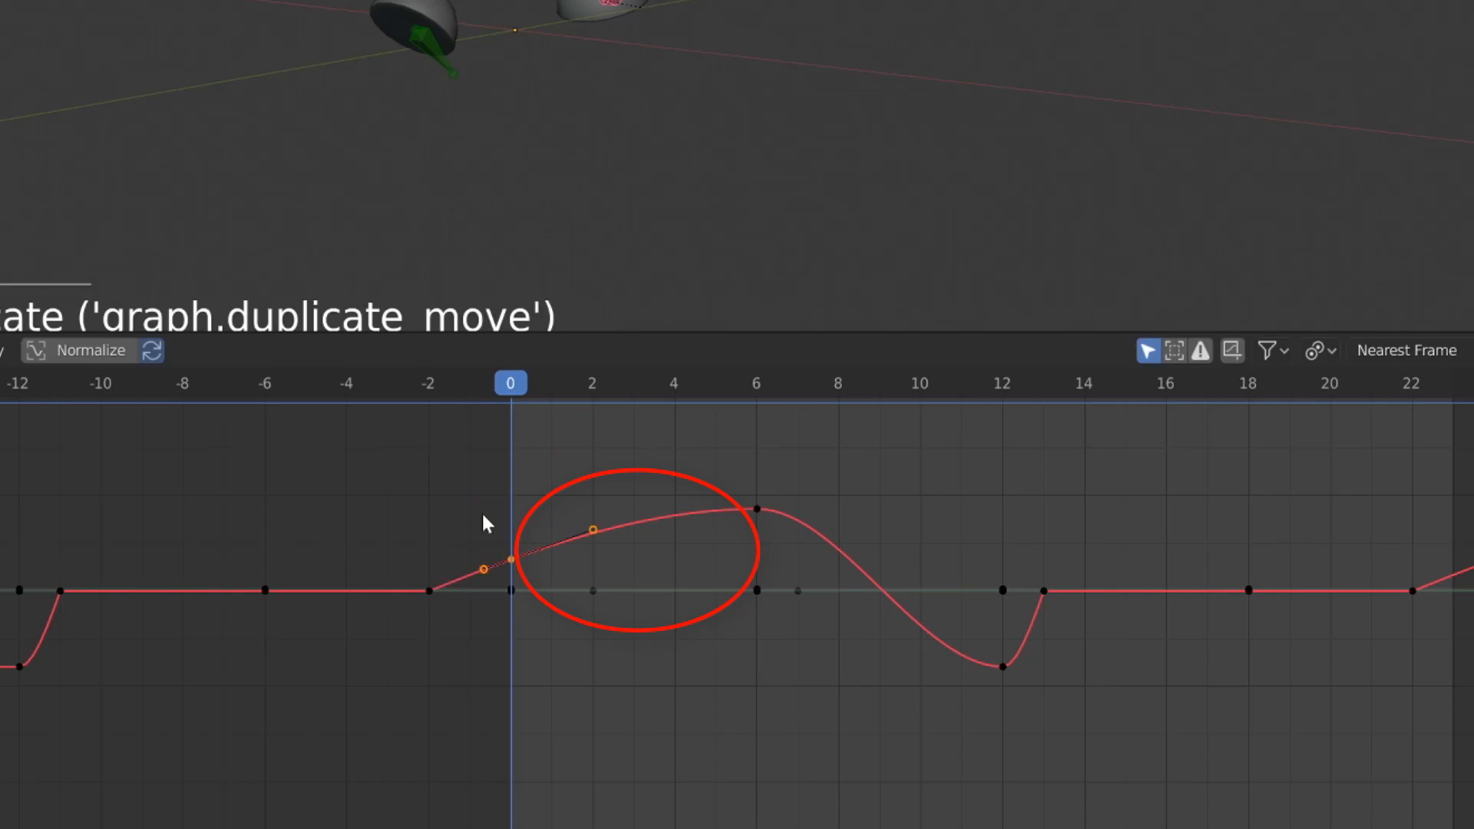
pyautogui.press('x')
pyautogui.click(482, 509)
pyautogui.scroll(-2, 593, 546)
pyautogui.keyDown('shift'); pyautogui.moveTo(832, 591); pyautogui.dragTo(562, 590, button='middle'); pyautogui.keyUp('shift')
pyautogui.moveTo(1076, 454); pyautogui.dragTo(1142, 674)
pyautogui.click(1097, 447)
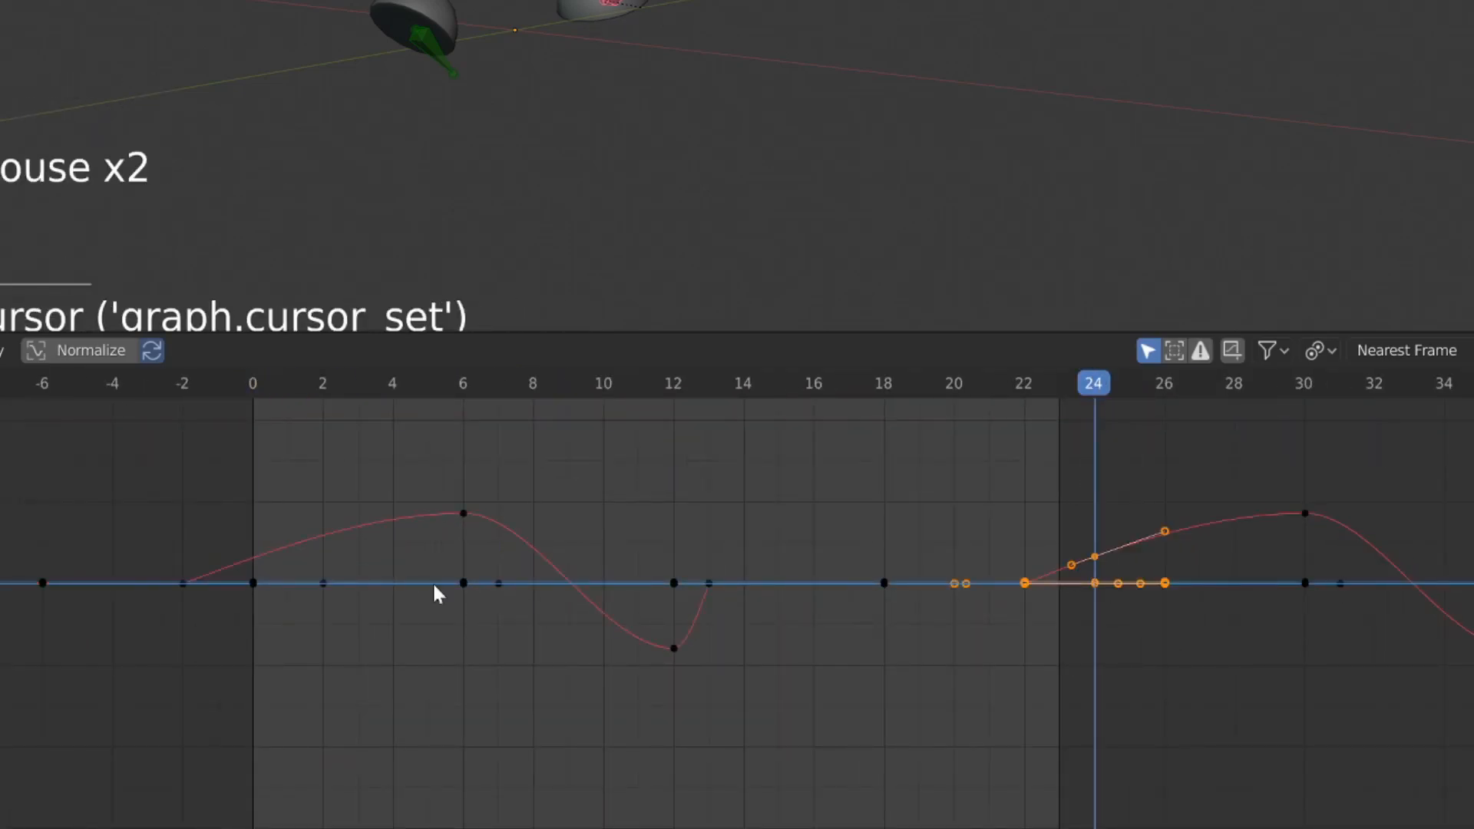
pyautogui.moveTo(242, 513); pyautogui.dragTo(289, 685)
pyautogui.hotkey('ctrl', 'z')
pyautogui.hotkey('ctrl', 'z')
pyautogui.hotkey('ctrl', 'z')
pyautogui.hotkey('ctrl', 'z')
pyautogui.hotkey('ctrl', 'z')
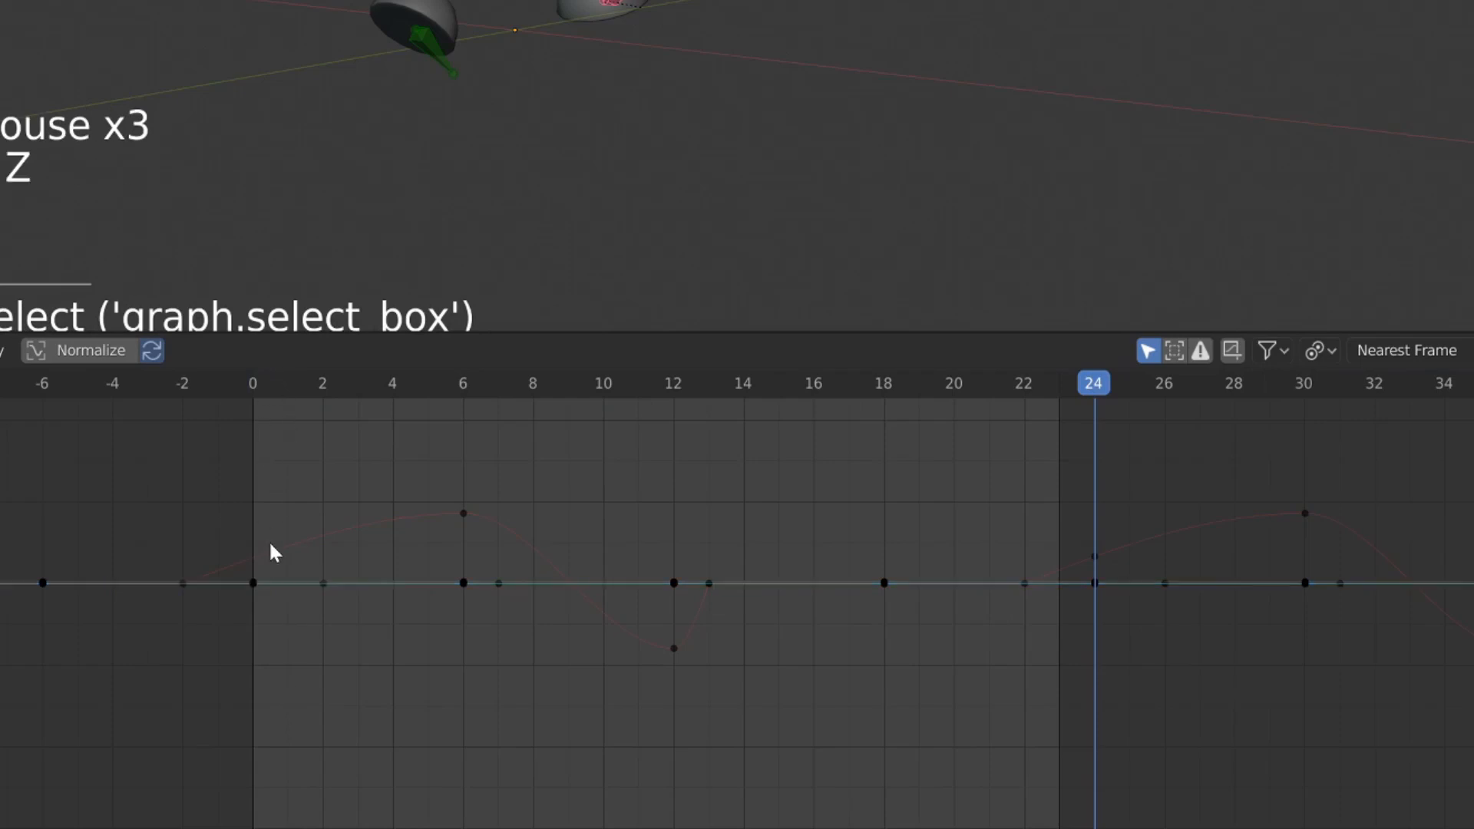
pyautogui.hotkey('ctrl', 'z')
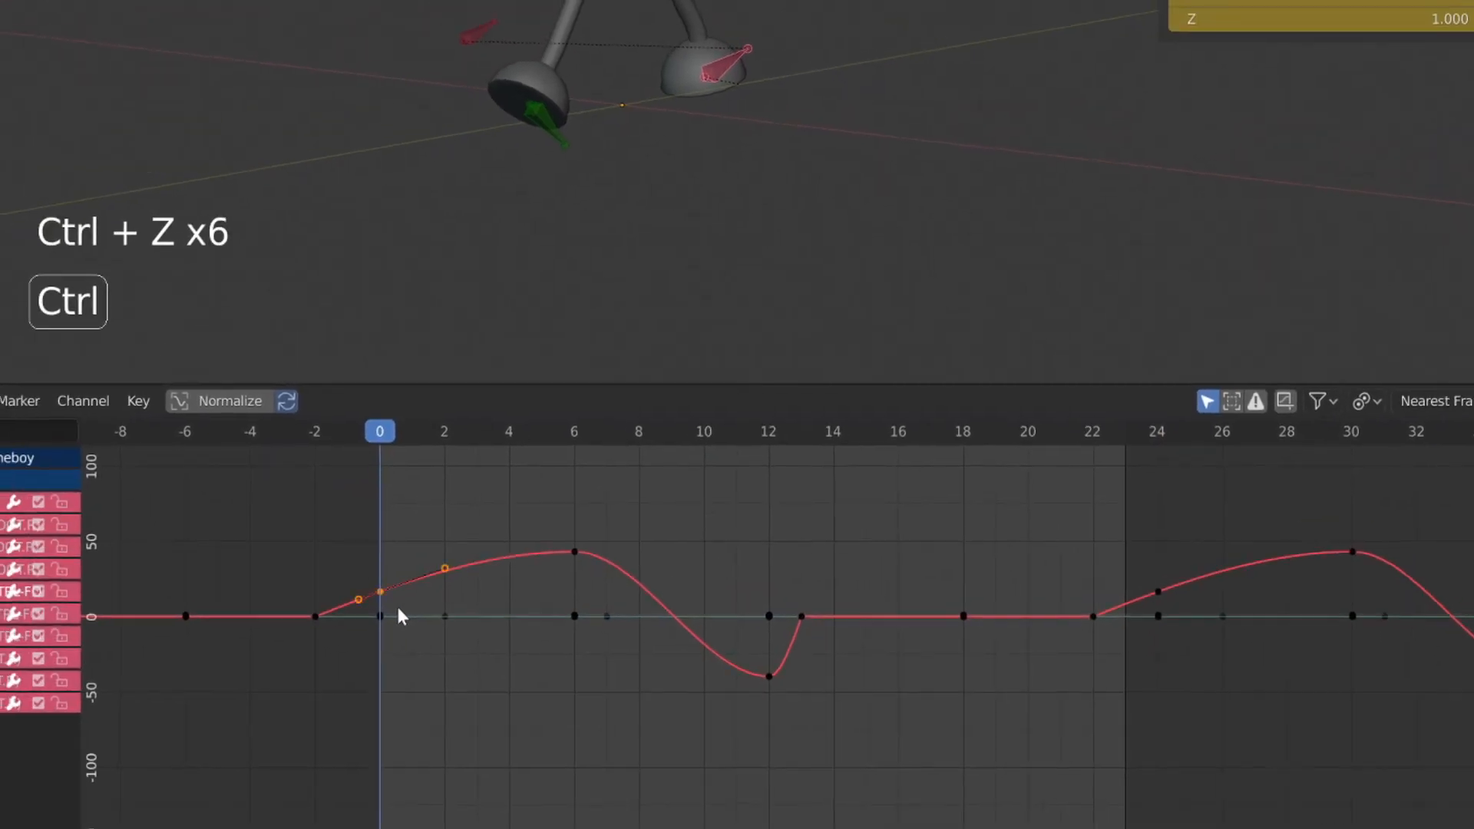
# - Duplicate all of the right foot control's frame 0 keyframes onto frame 24, including their handles
pyautogui.moveTo(287, 537); pyautogui.dragTo(352, 671)
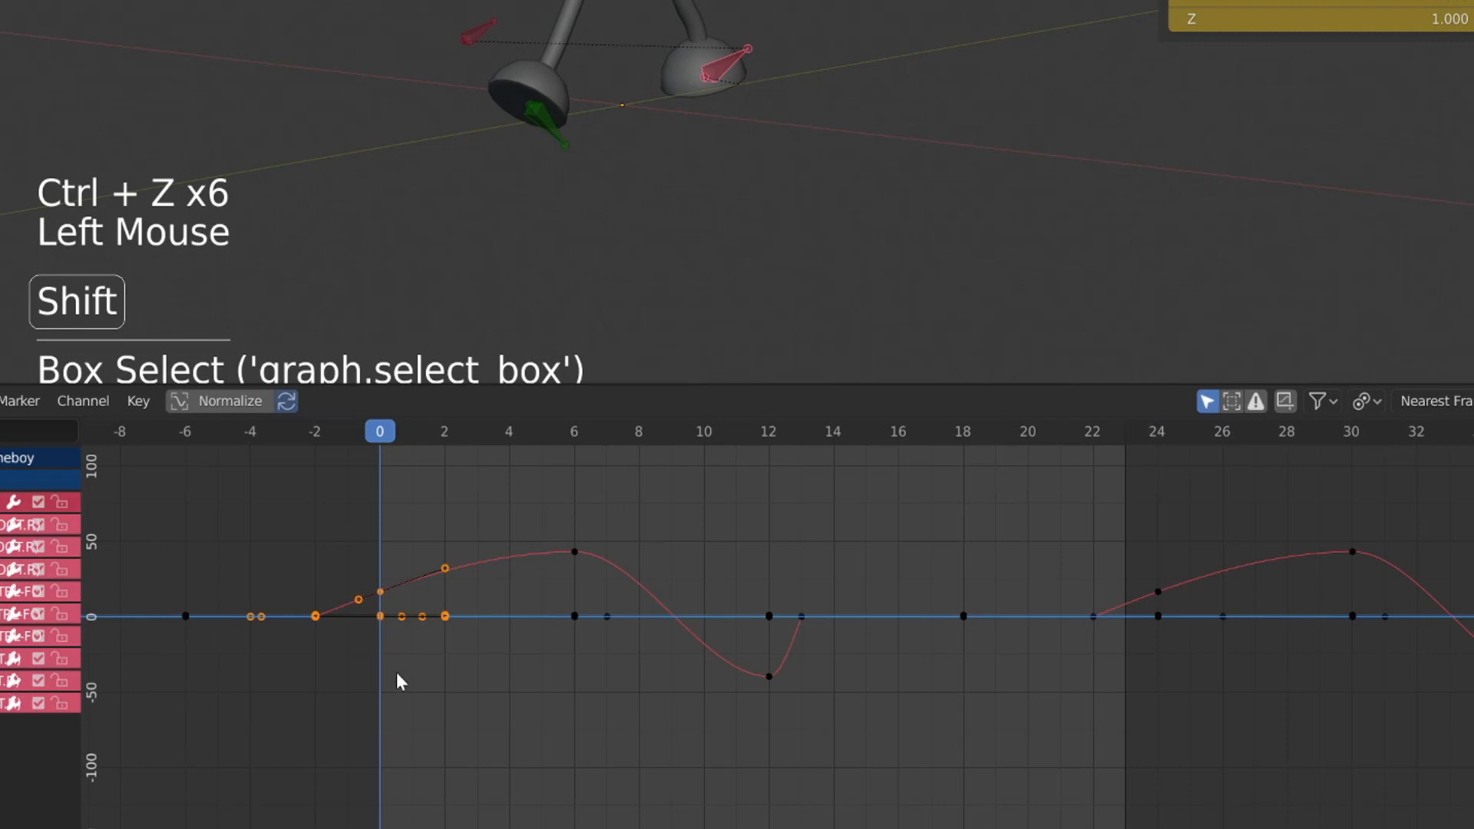
pyautogui.hotkey('shift', 'd')
pyautogui.click(1160, 681)
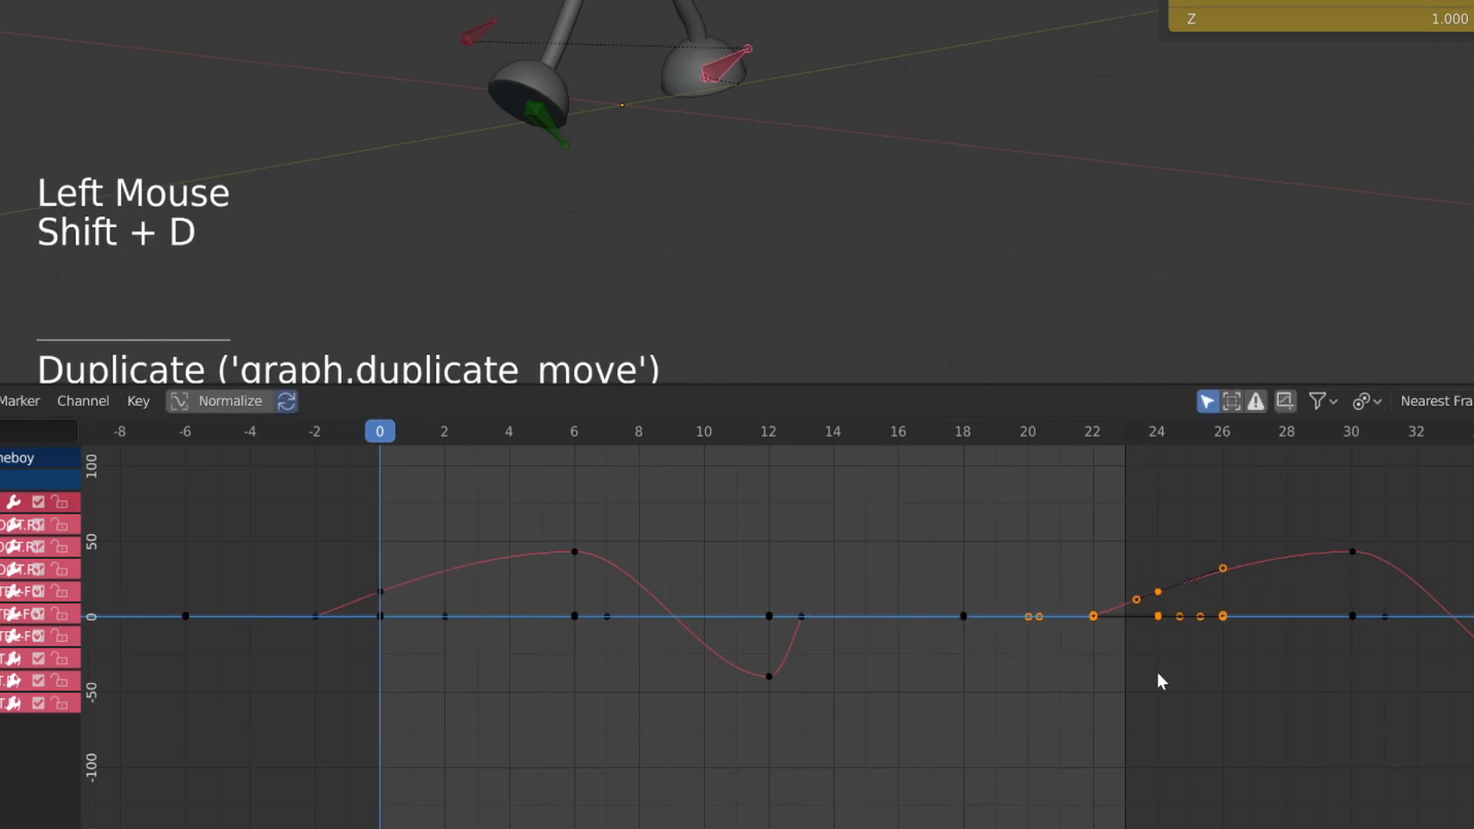
# - Delete the right foot control's surplus keyframes after frame 24 and before frame 0
pyautogui.scroll(-5, 1166, 675)
pyautogui.press('a')
pyautogui.press('a')
pyautogui.press('a')
pyautogui.moveTo(1080, 557); pyautogui.dragTo(1418, 776)
pyautogui.press('x')
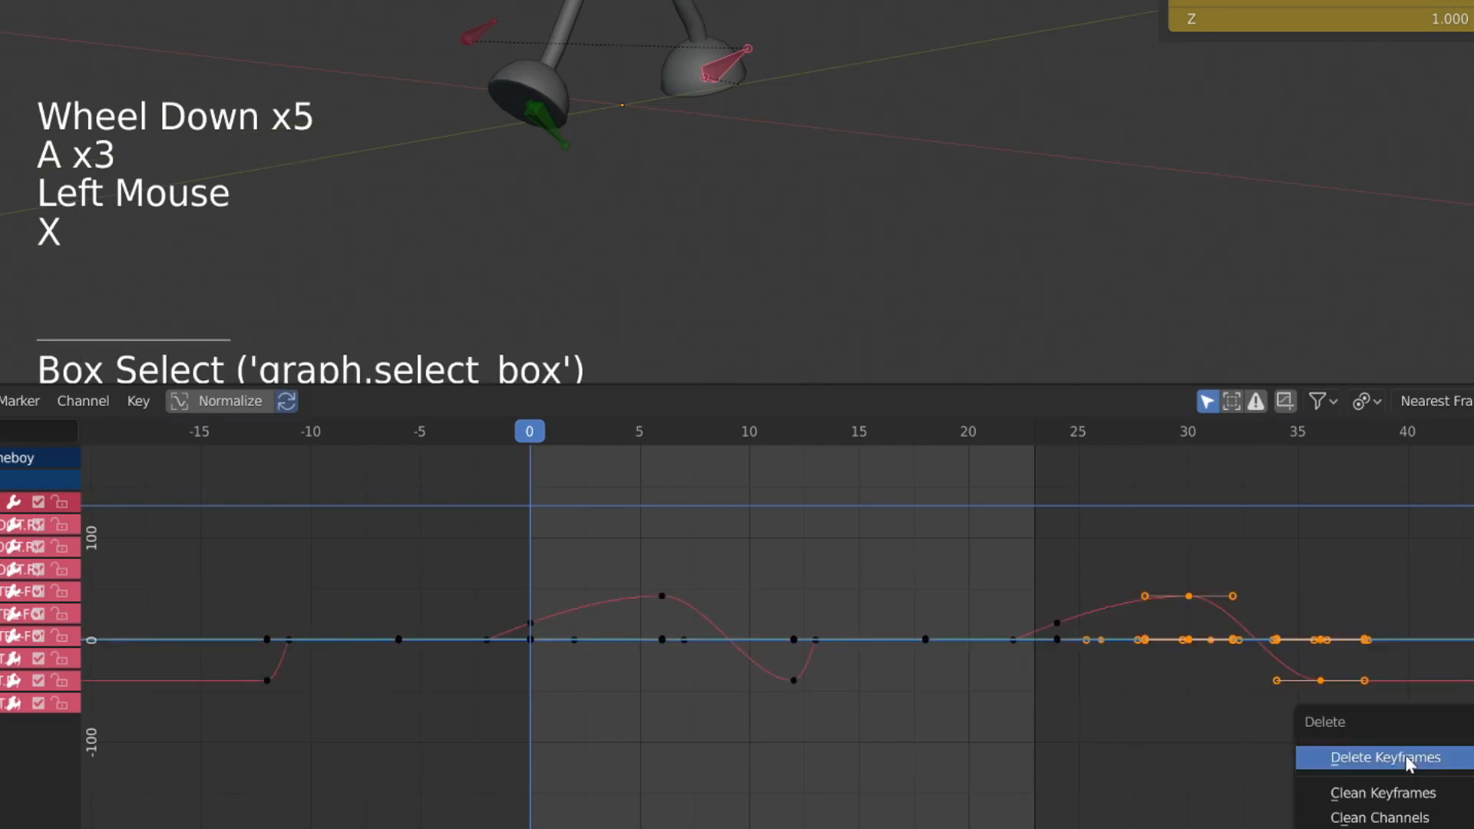
pyautogui.click(1409, 762)
pyautogui.moveTo(220, 576); pyautogui.dragTo(499, 779)
pyautogui.press('x')
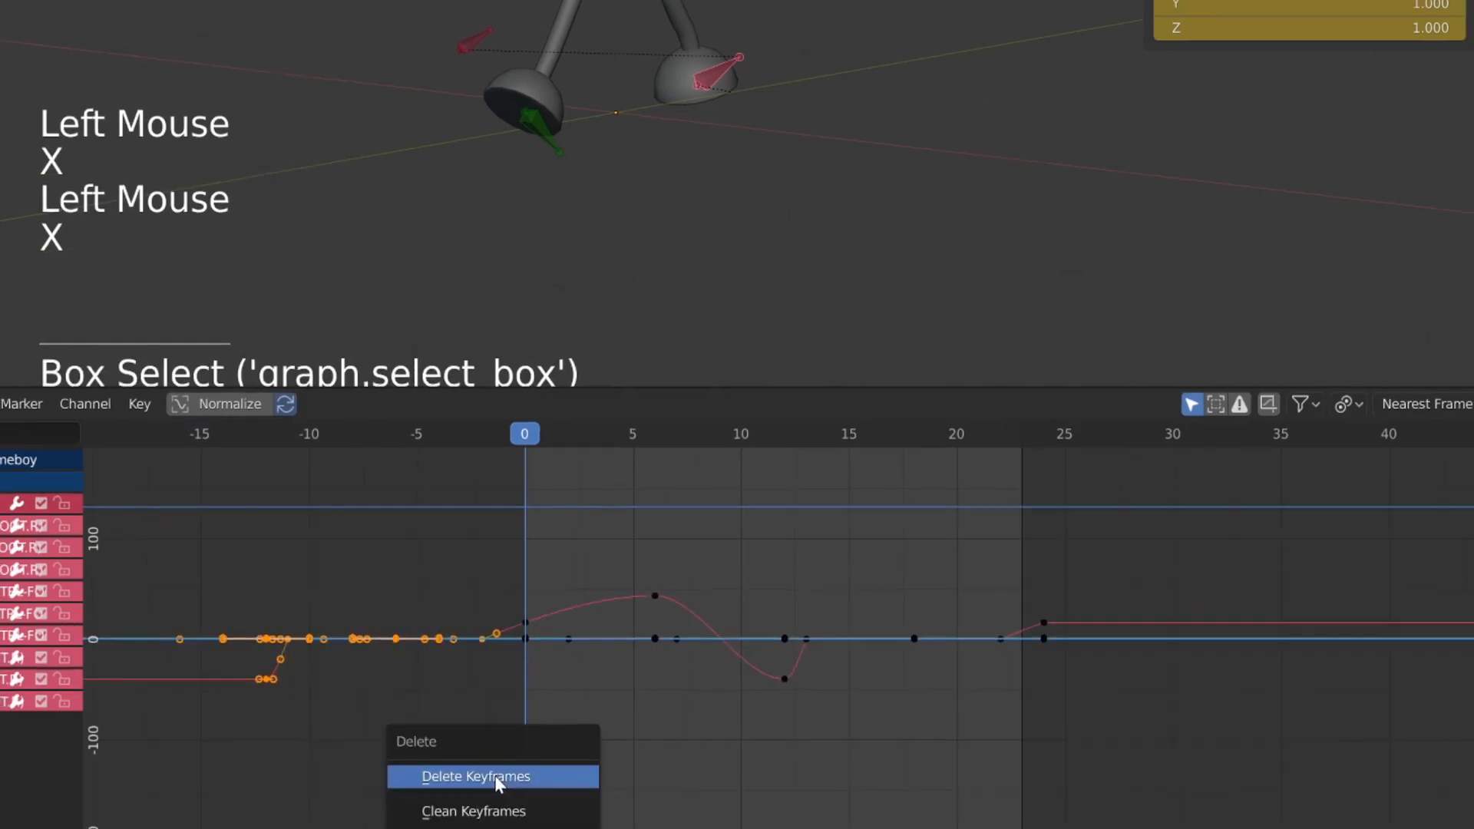
pyautogui.click(498, 777)
# - Play the walk cycle and review both feet from the front and a slightly angled view before stopping playback
pyautogui.press('space')
pyautogui.scroll(-2, 414, 246)
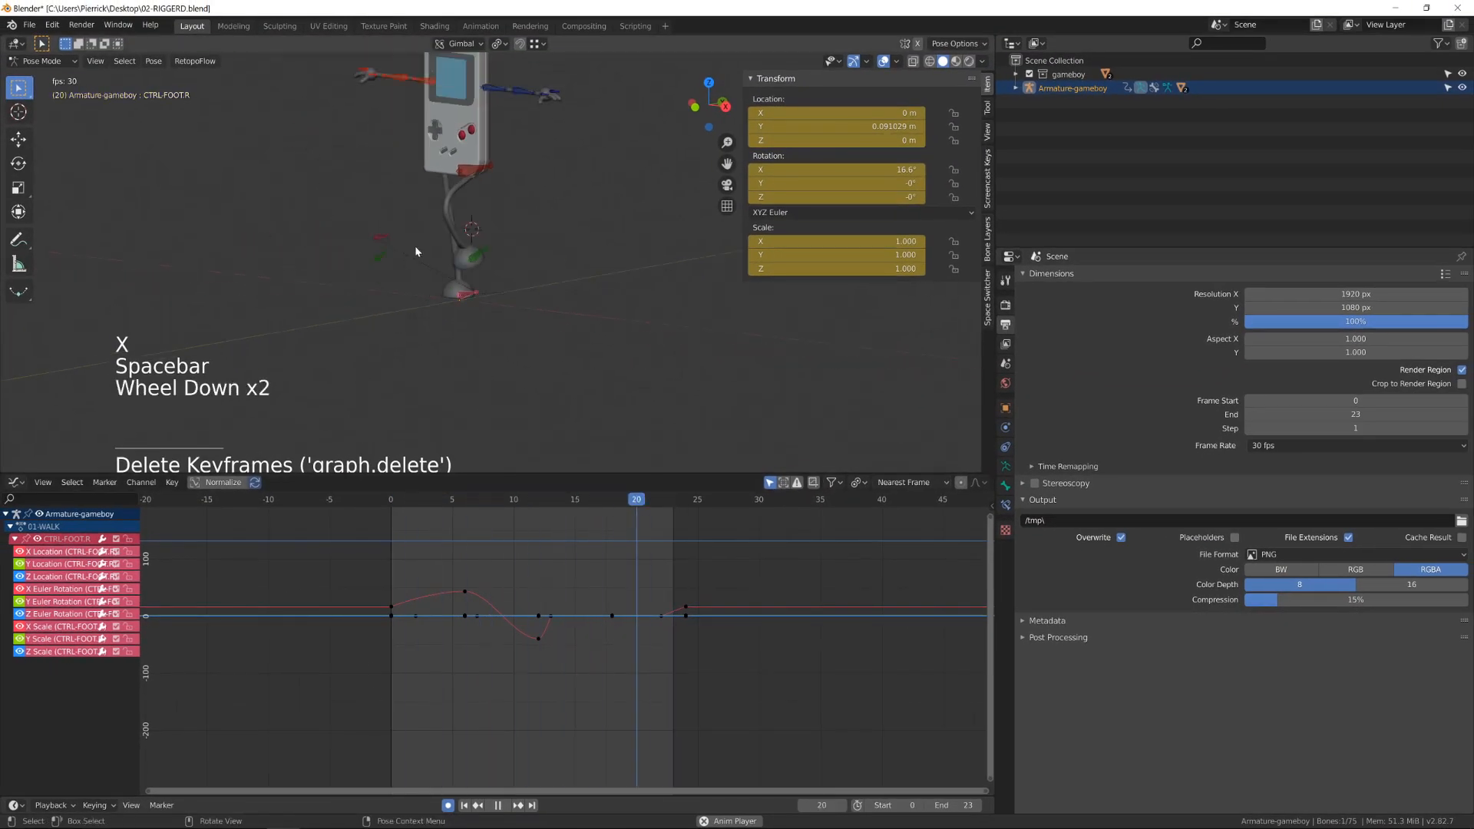
pyautogui.scroll(-2, 414, 246)
pyautogui.keyDown('alt'); pyautogui.moveTo(414, 246); pyautogui.dragTo(457, 241, button='middle'); pyautogui.keyUp('alt')
pyautogui.press('KP_1')
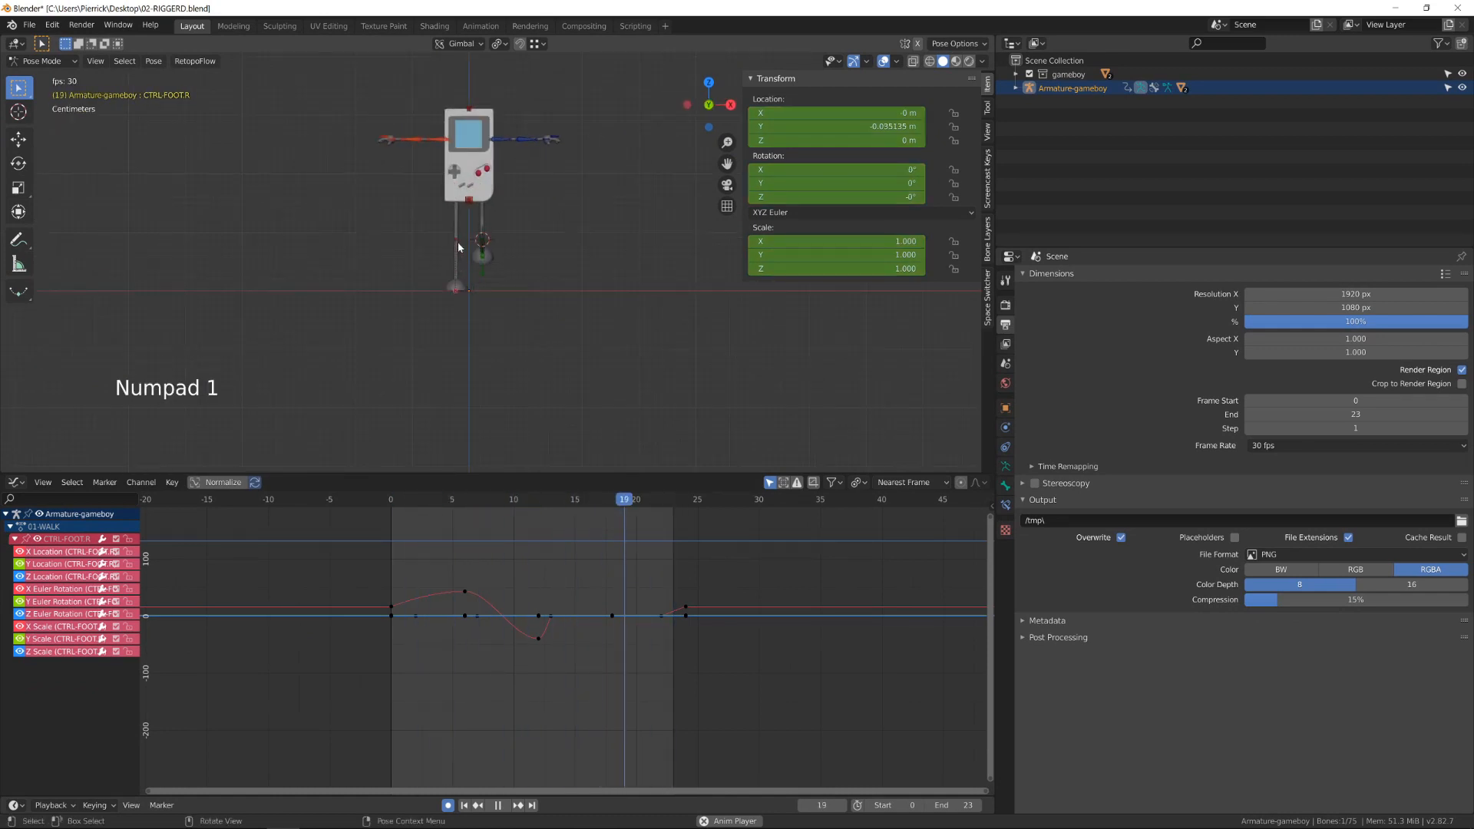
pyautogui.scroll(3, 458, 241)
pyautogui.keyDown('alt'); pyautogui.moveTo(537, 264); pyautogui.dragTo(564, 290, button='middle'); pyautogui.keyUp('alt')
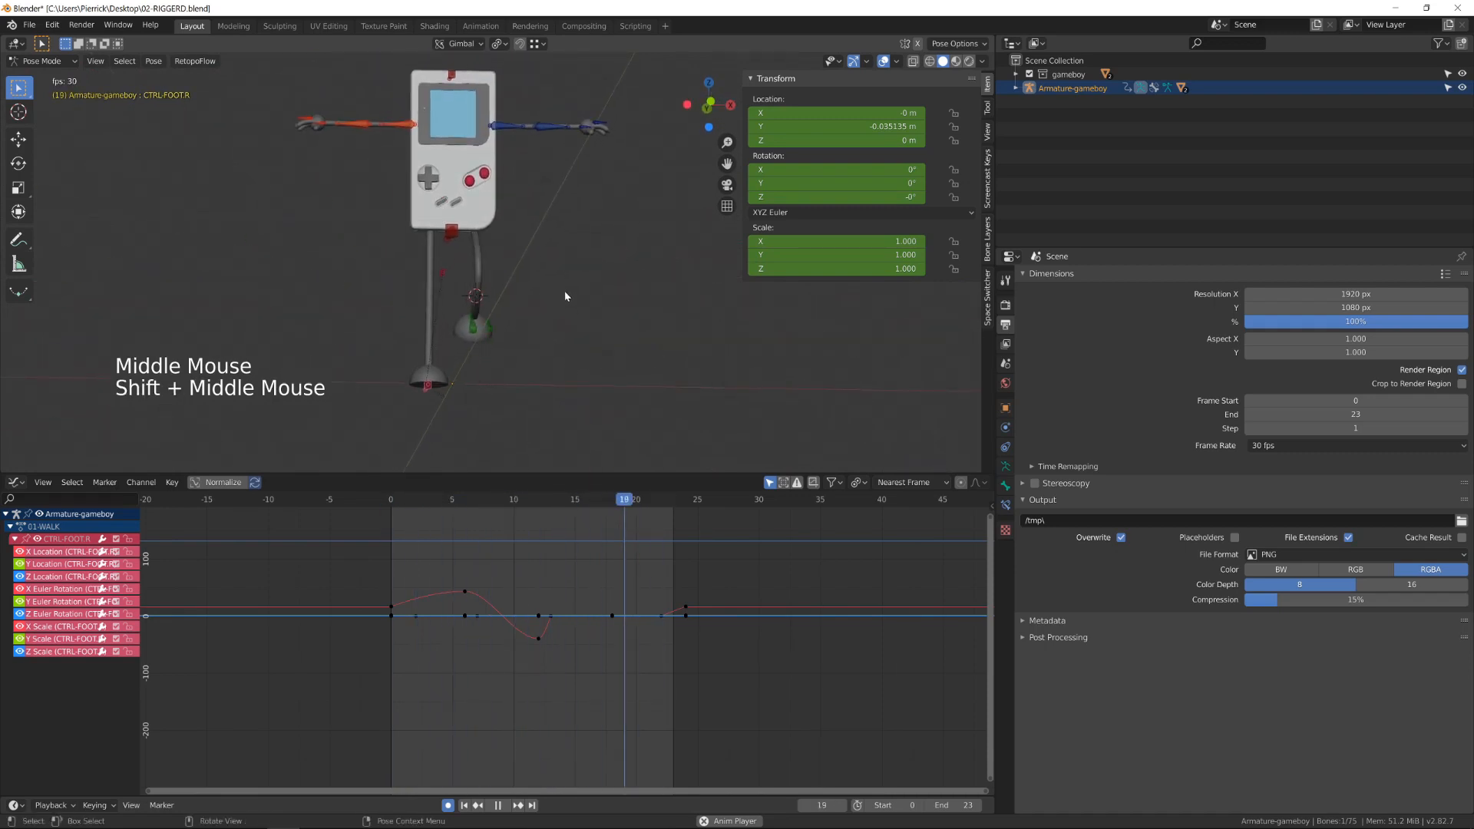
pyautogui.press('space')
# - Turn the Outliner area into a second 3D viewport, hide its overlays and deselect the bones
pyautogui.click(1009, 45)
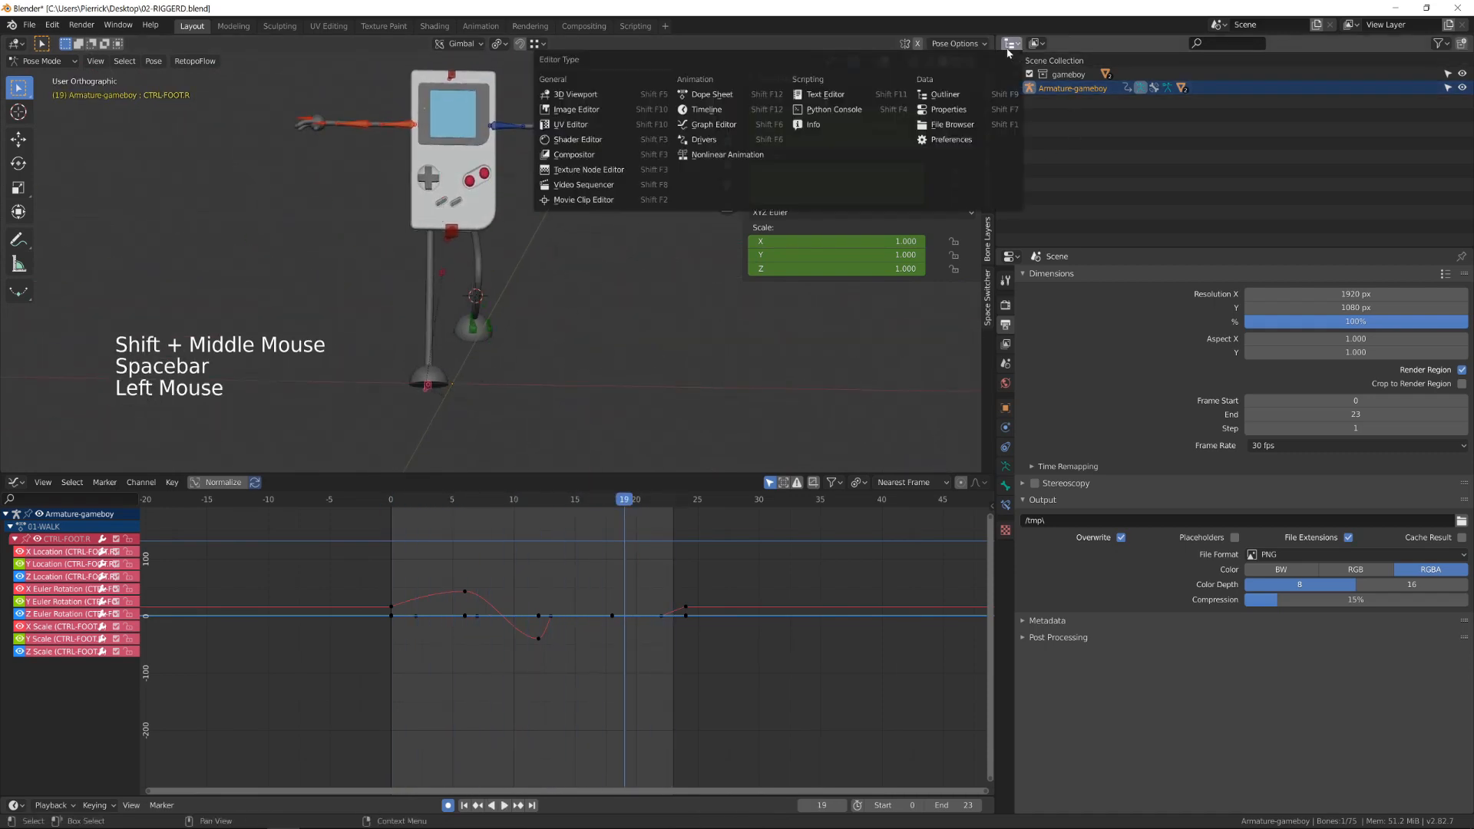
pyautogui.click(612, 96)
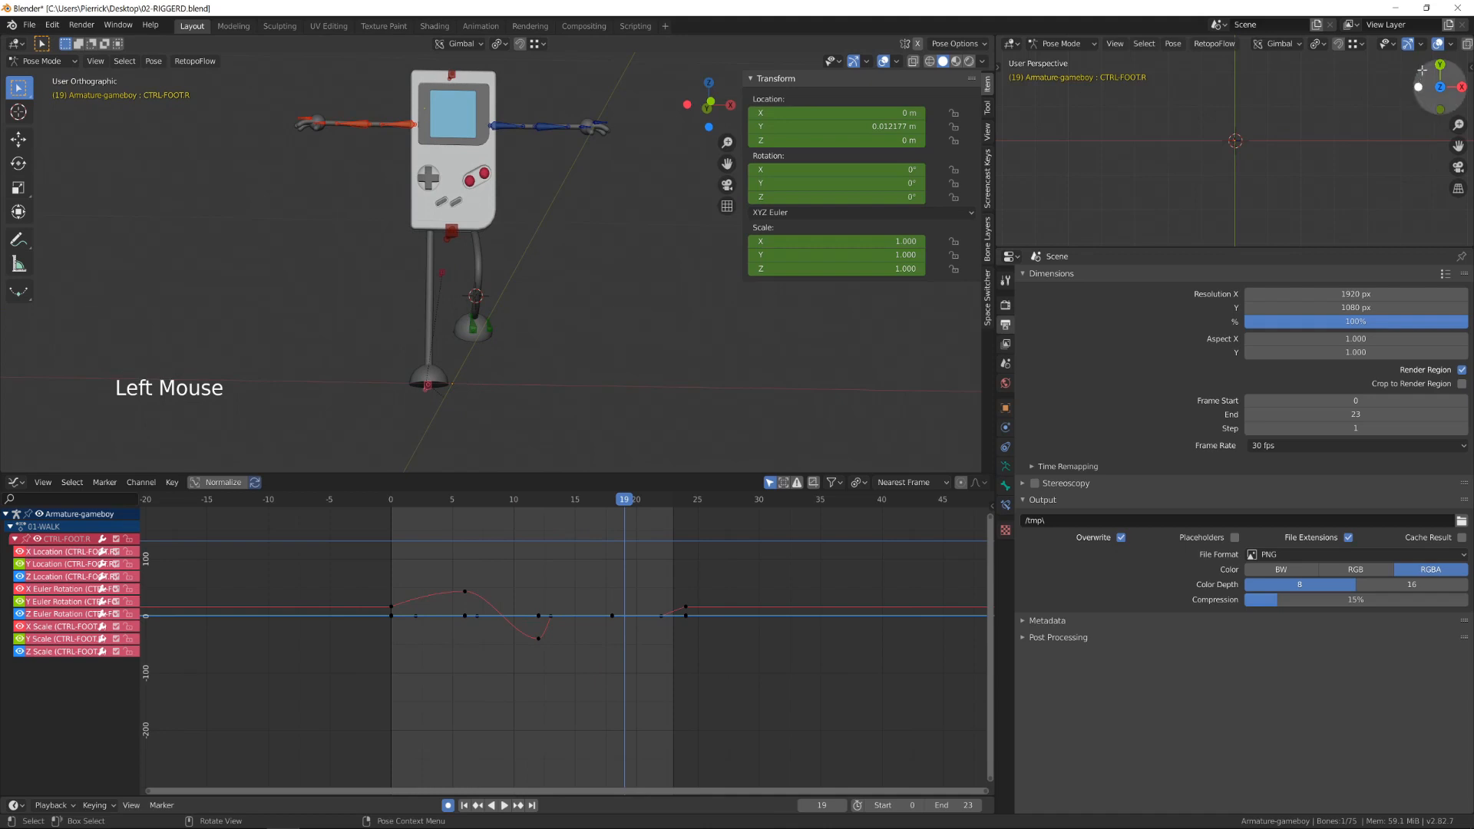
pyautogui.click(1438, 44)
pyautogui.doubleClick(1238, 142)
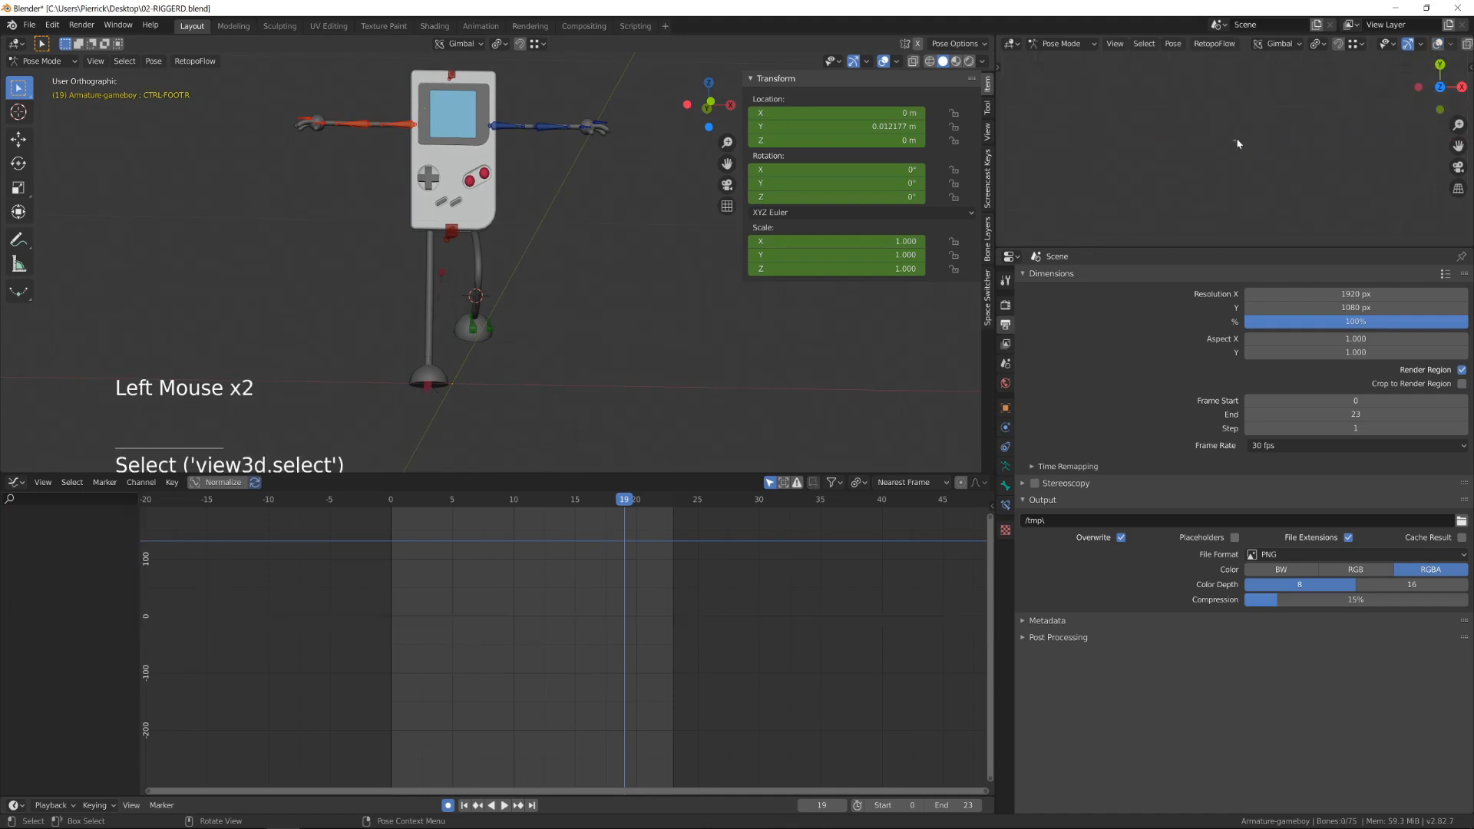
# - Frame the Game Boy character up close from an angled view in the second 3D viewport
pyautogui.press('f')
pyautogui.moveTo(1238, 142); pyautogui.dragTo(1220, 121, button='middle')
pyautogui.scroll(5, 1222, 121)
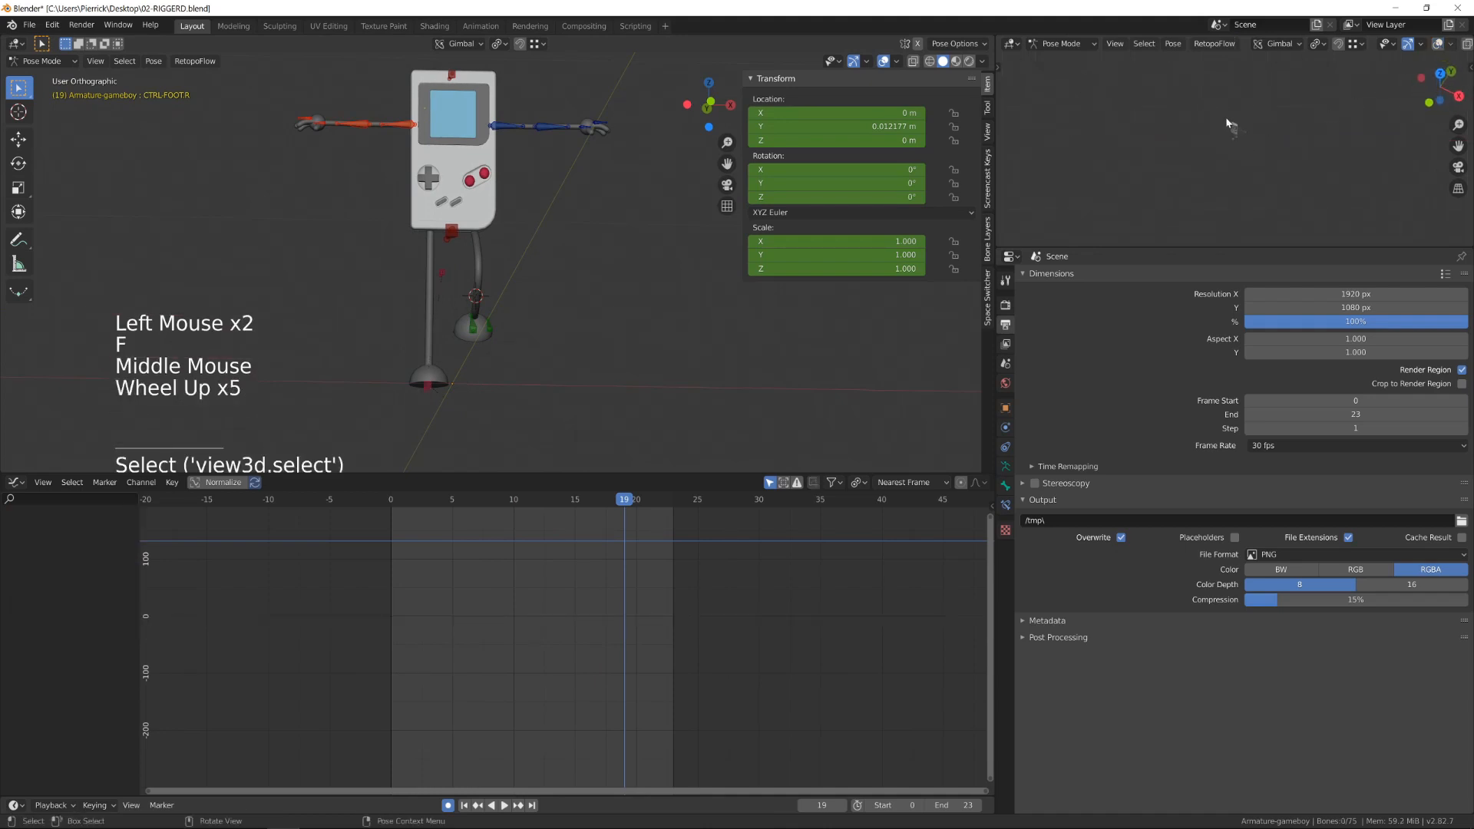
pyautogui.click(1228, 122)
pyautogui.press('f')
pyautogui.scroll(2, 1233, 123)
pyautogui.click(1241, 123)
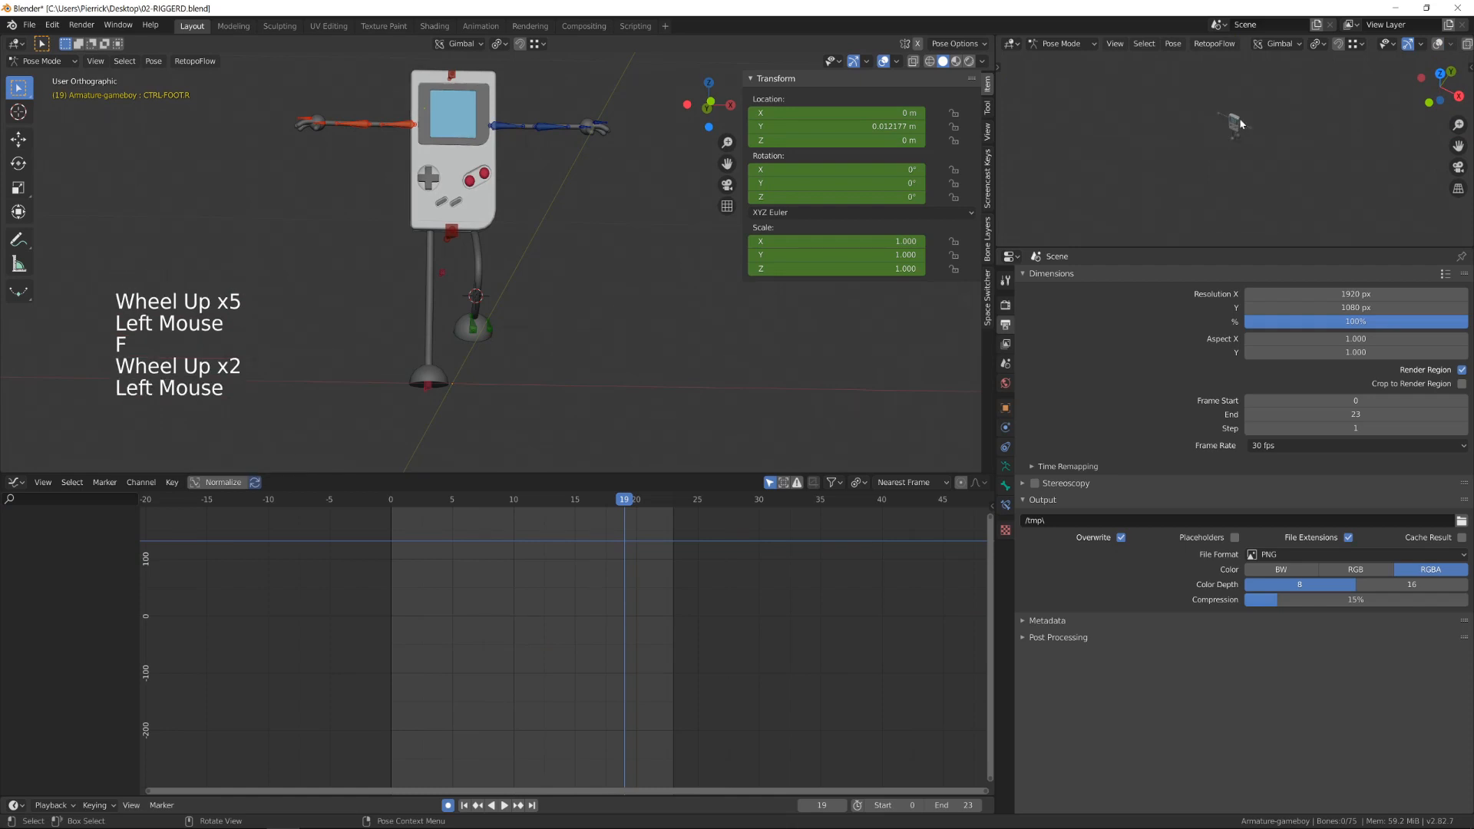
pyautogui.press('KP_Decimal')
pyautogui.scroll(6, 1237, 120)
pyautogui.moveTo(1235, 119); pyautogui.dragTo(1231, 105, button='middle')
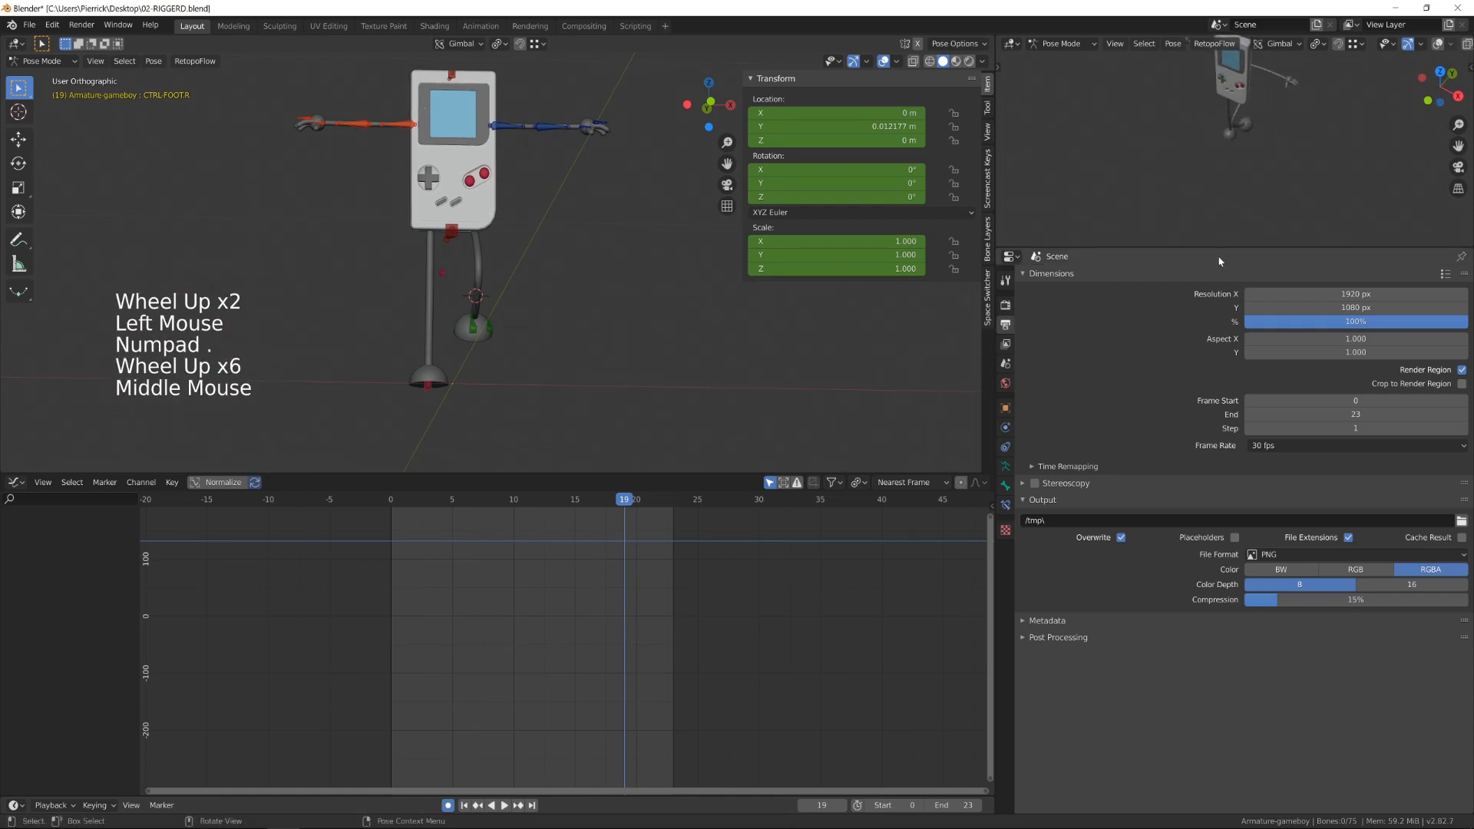
# - Enlarge the second 3D viewport downwards, center the character in it and play the walk animation
pyautogui.moveTo(1218, 247); pyautogui.dragTo(1227, 416)
pyautogui.keyDown('shift'); pyautogui.moveTo(1274, 232); pyautogui.dragTo(1258, 178, button='middle'); pyautogui.keyUp('shift')
pyautogui.scroll(1, 1216, 381)
pyautogui.scroll(-1, 1252, 288)
pyautogui.press('space')
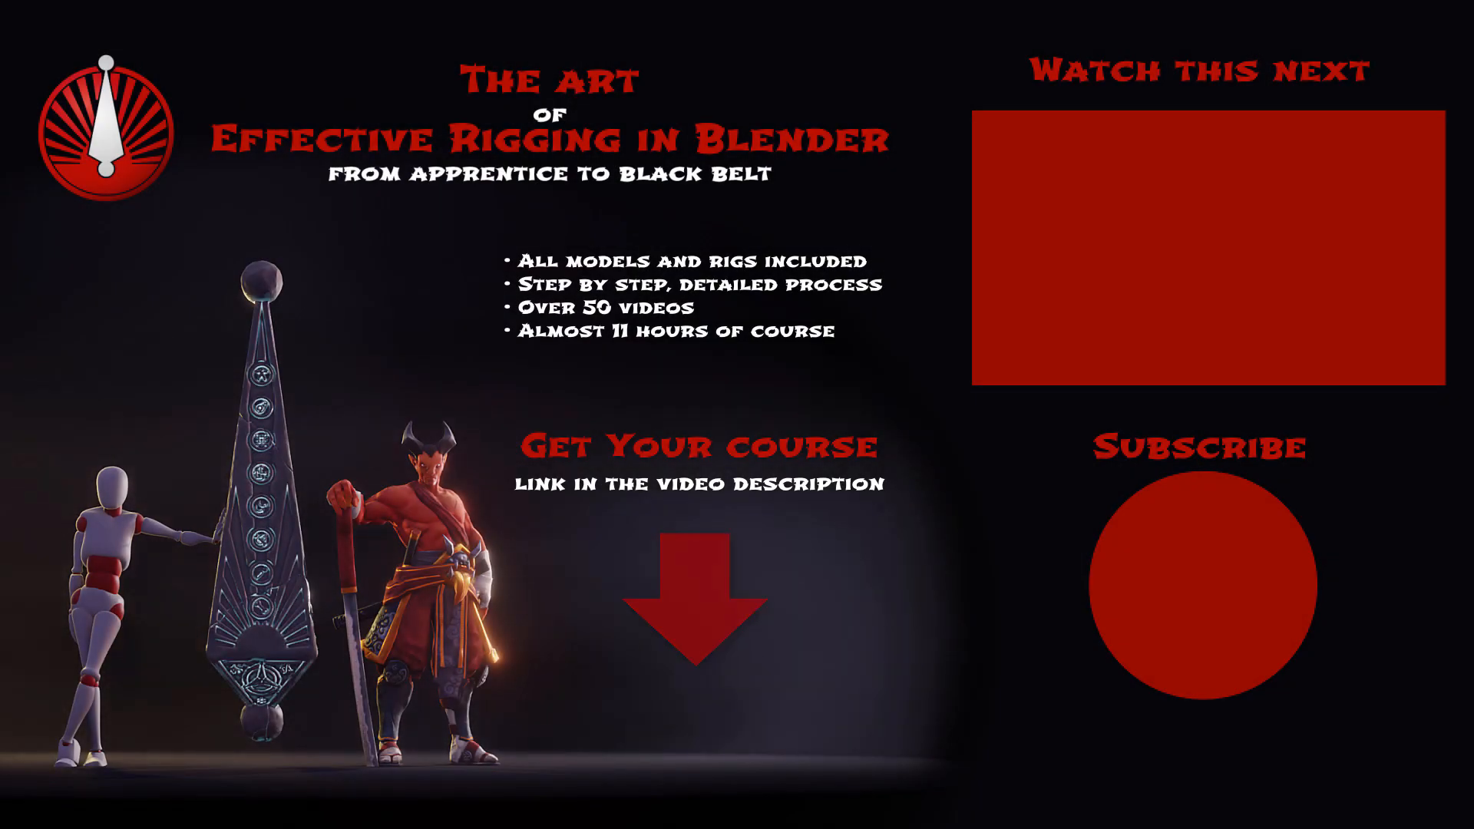